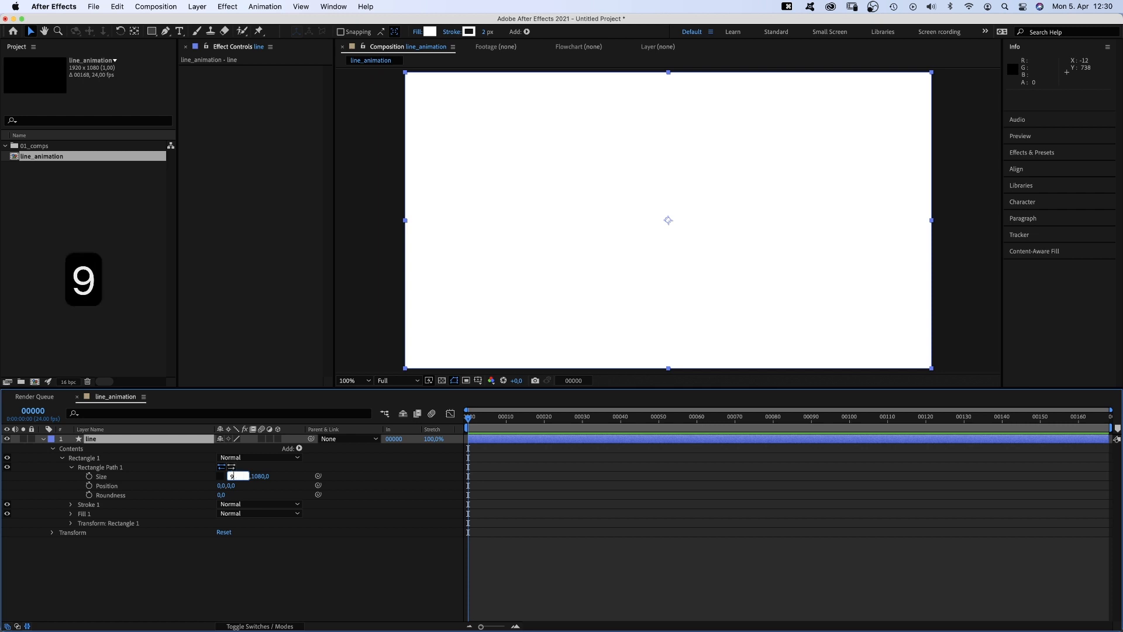
Set the size of the line layer's rectangle path to 900 by 50.
{"action": "key", "text": "Tab"}
{"action": "type", "text": "50"}
{"action": "key", "text": "Return"}
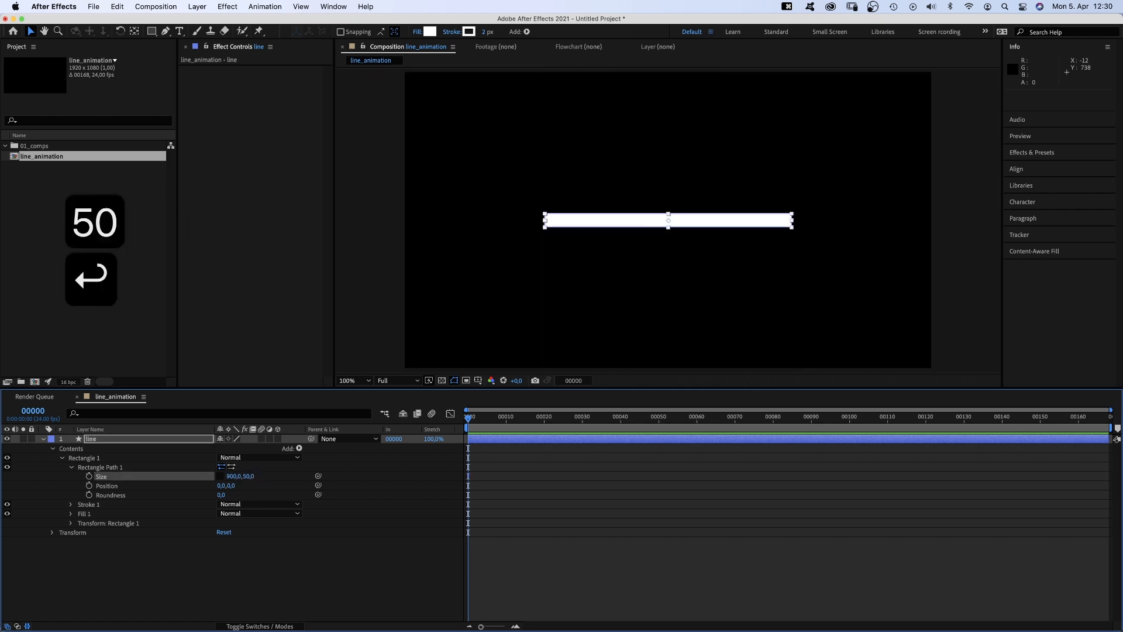
Remove the rectangle's fill and set its stroke width to 2 px.
{"action": "left_click", "coordinate": [417, 32]}
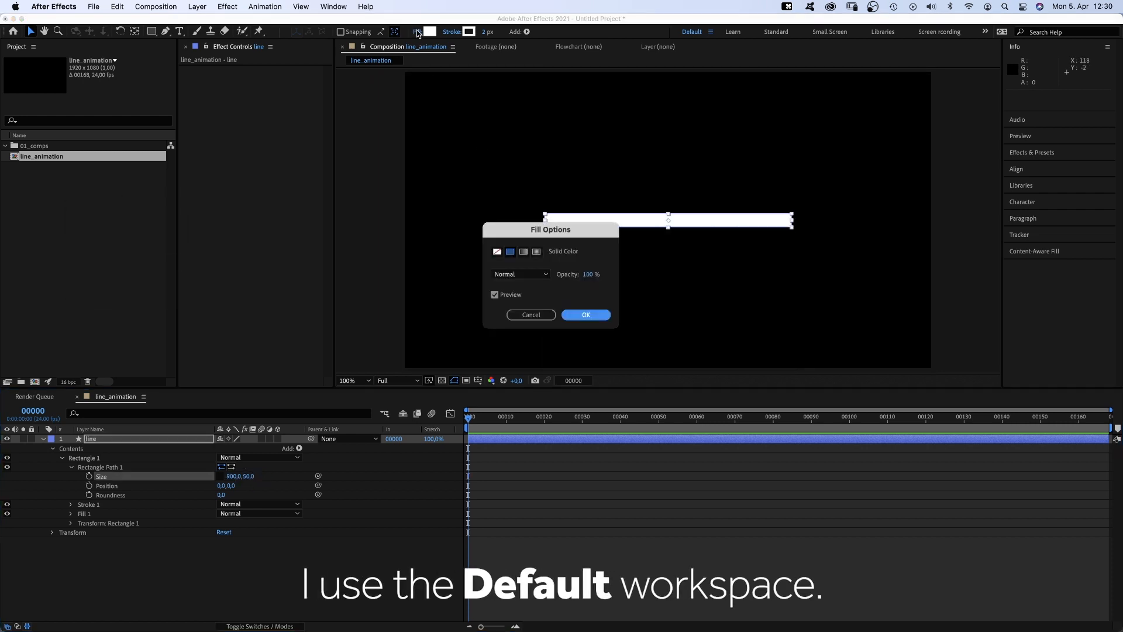
{"action": "left_click", "coordinate": [501, 252]}
{"action": "left_click", "coordinate": [584, 315]}
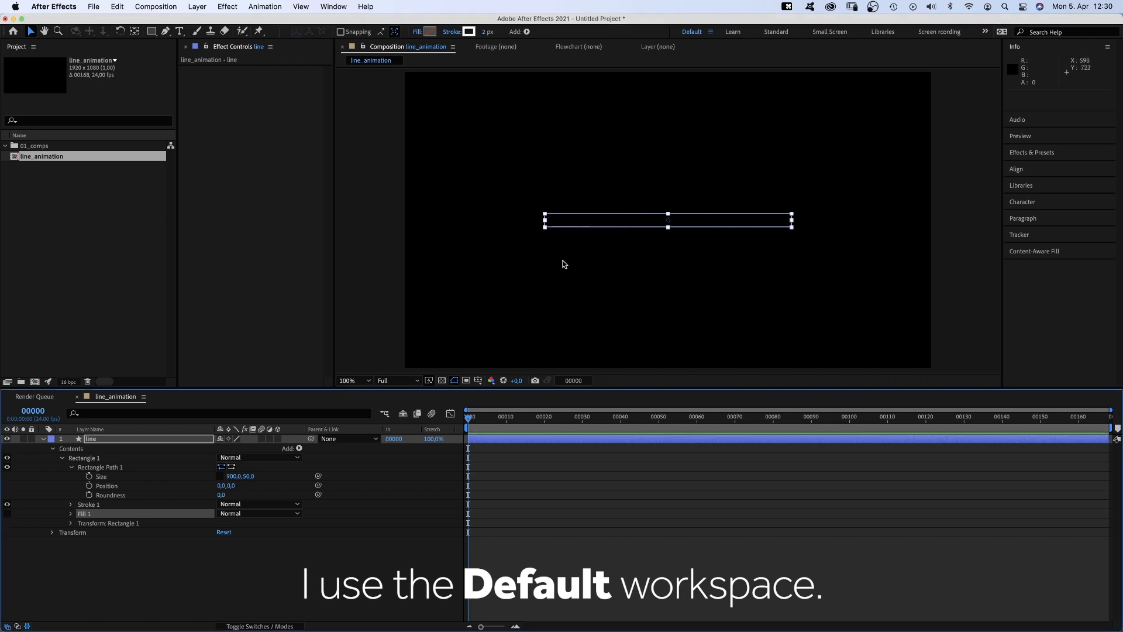
{"action": "left_click", "coordinate": [483, 31]}
{"action": "type", "text": "2"}
{"action": "key", "text": "Return"}
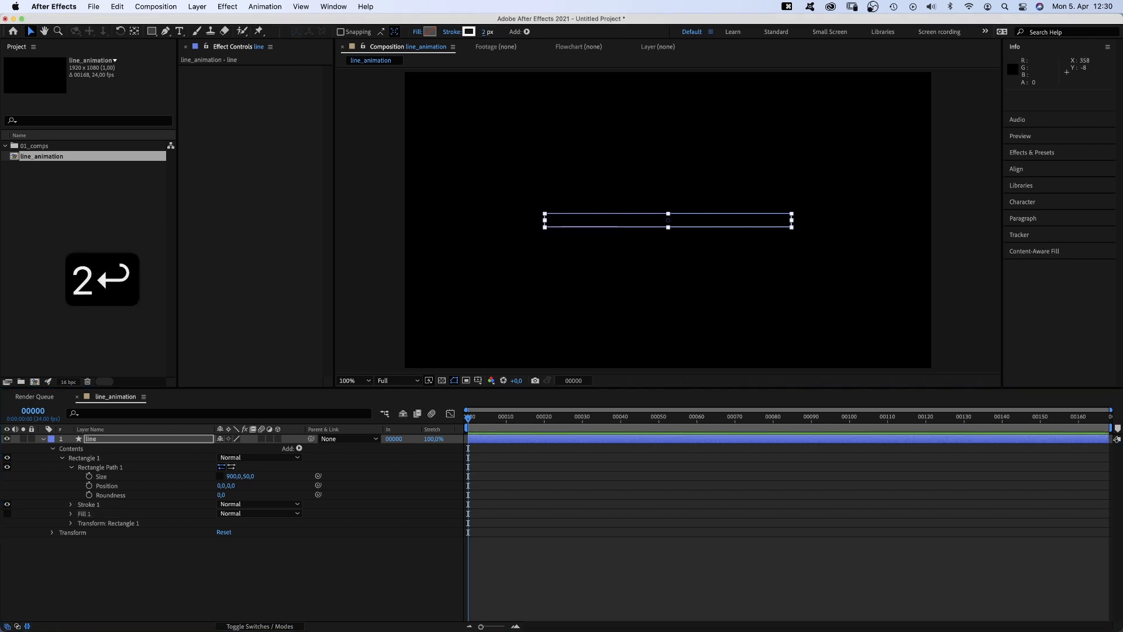
Convert the rectangle path to a Bezier path.
{"action": "left_click", "coordinate": [106, 471]}
{"action": "right_click", "coordinate": [111, 468]}
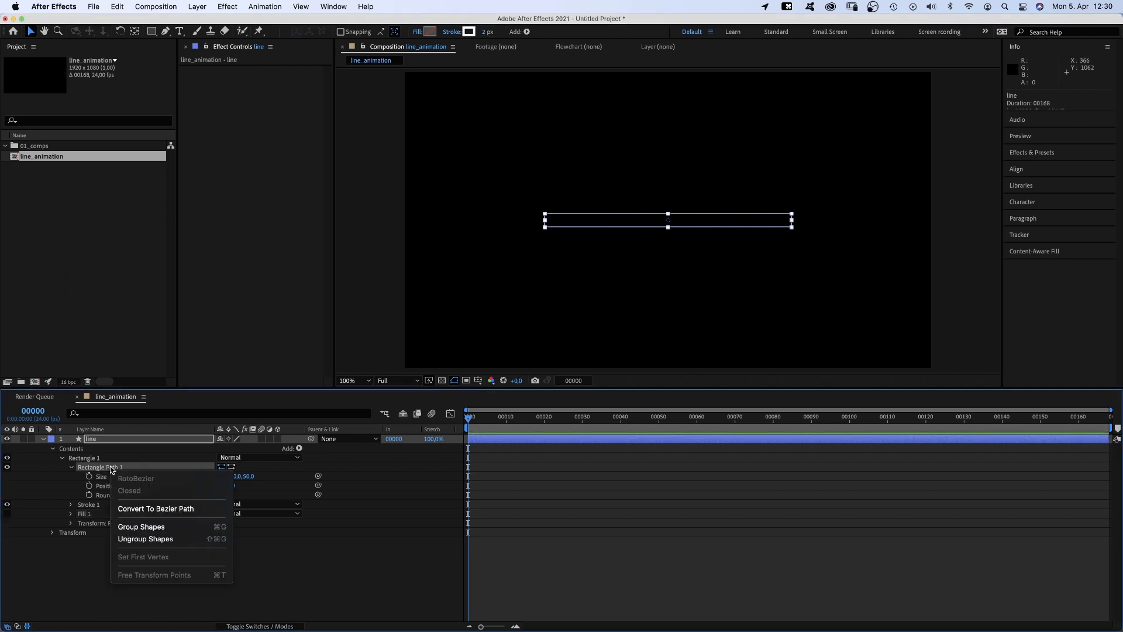
{"action": "left_click", "coordinate": [142, 510]}
Show the rulers and the Title/Action Safe overlay in the composition view, enlarging the viewer slightly.
{"action": "key", "text": "super+r"}
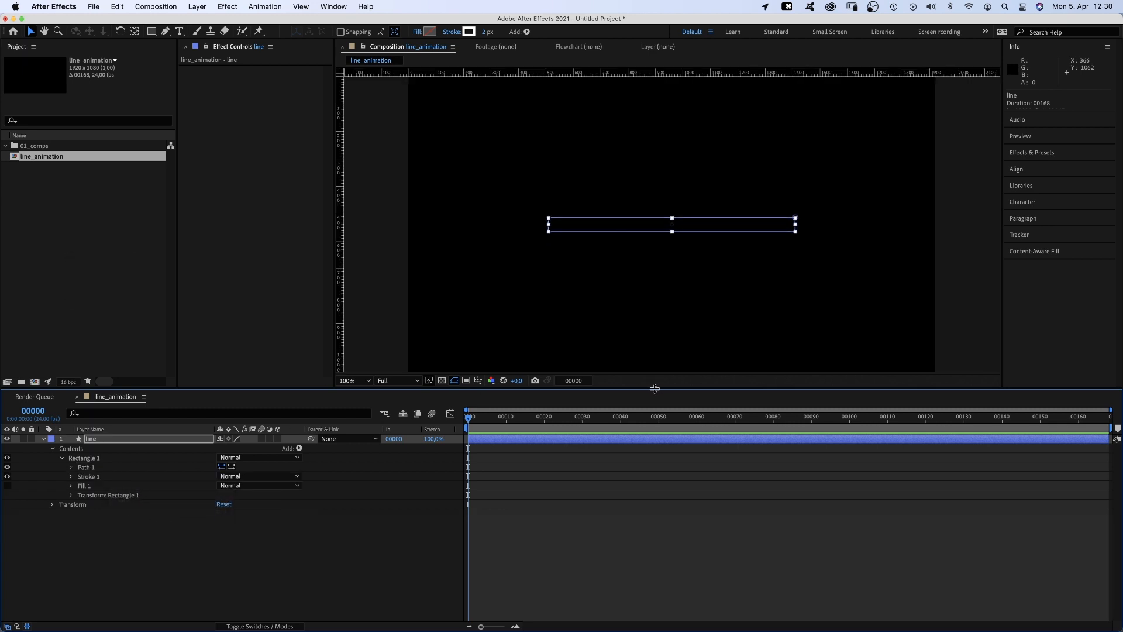
{"action": "left_click_drag", "start_coordinate": [655, 389], "coordinate": [652, 397]}
{"action": "left_click", "coordinate": [478, 389]}
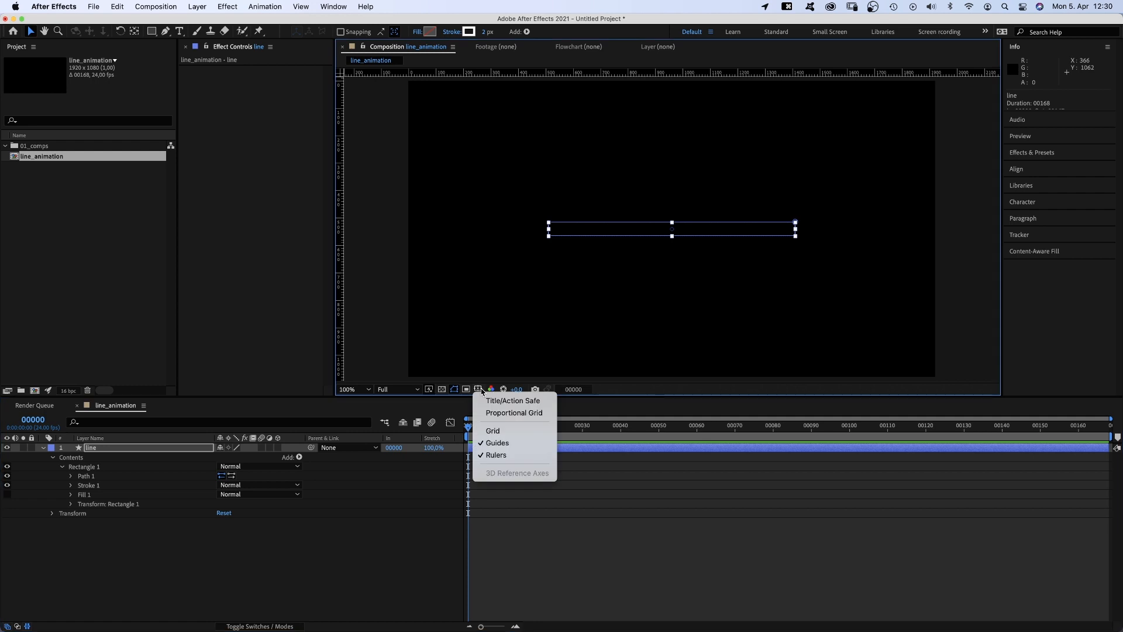
{"action": "left_click", "coordinate": [495, 397]}
Place a vertical guide at 960 through the composition's centre, using Snap to Guides.
{"action": "left_click_drag", "start_coordinate": [340, 227], "coordinate": [671, 261]}
{"action": "left_click", "coordinate": [300, 6]}
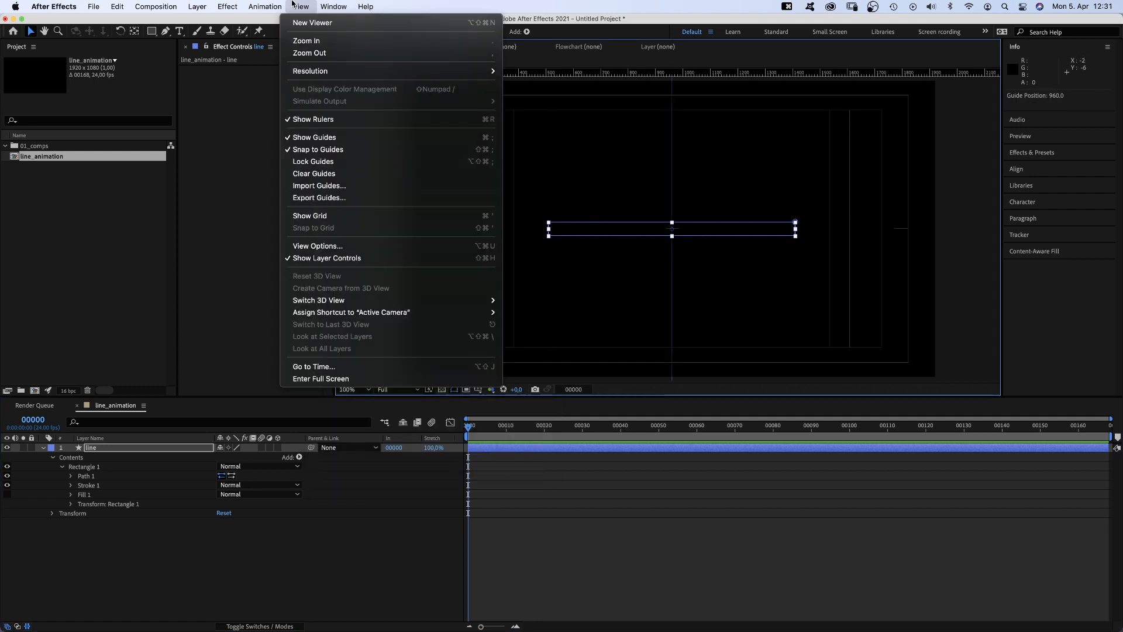
{"action": "left_click", "coordinate": [321, 149]}
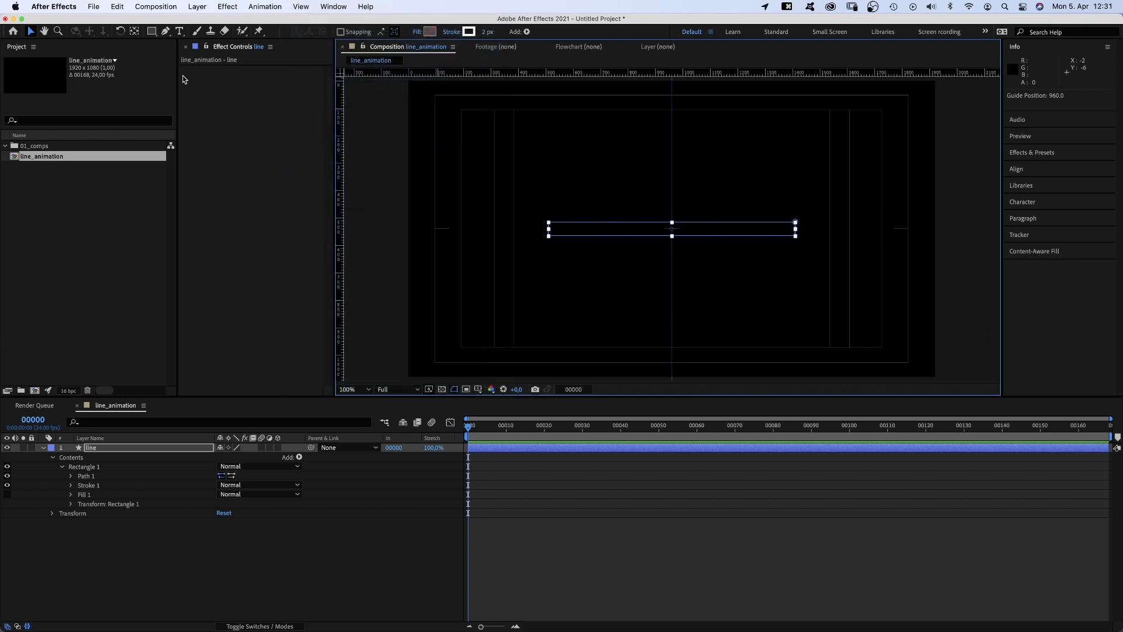
Add a Pen tool point where the centre guide crosses the upper and lower edges of the path.
{"action": "left_click", "coordinate": [166, 31]}
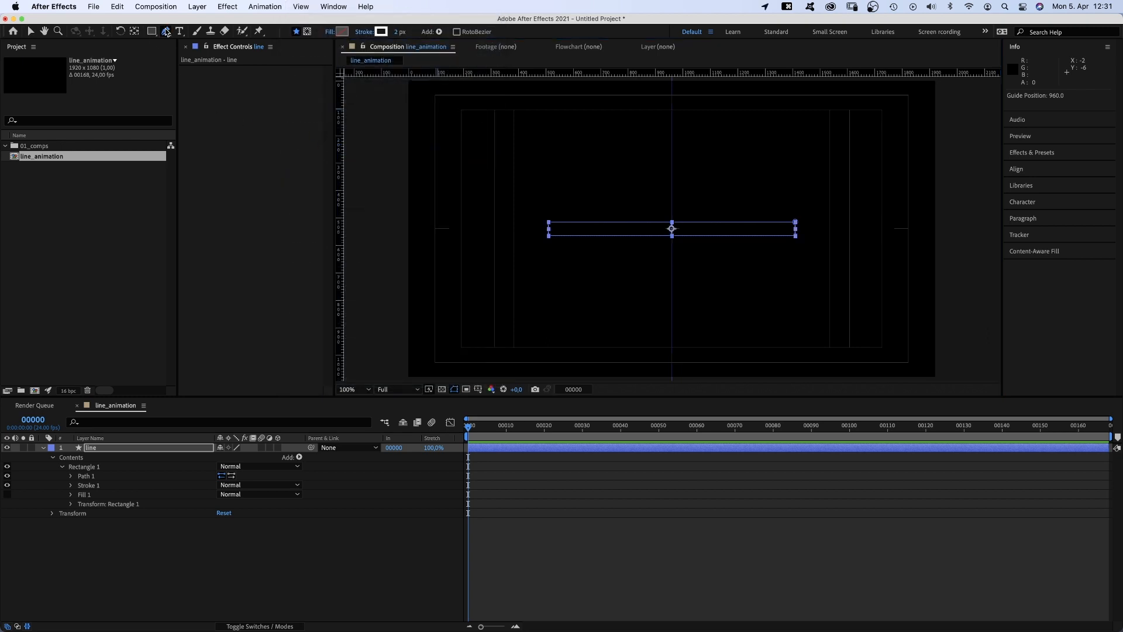
{"action": "left_click", "coordinate": [672, 223]}
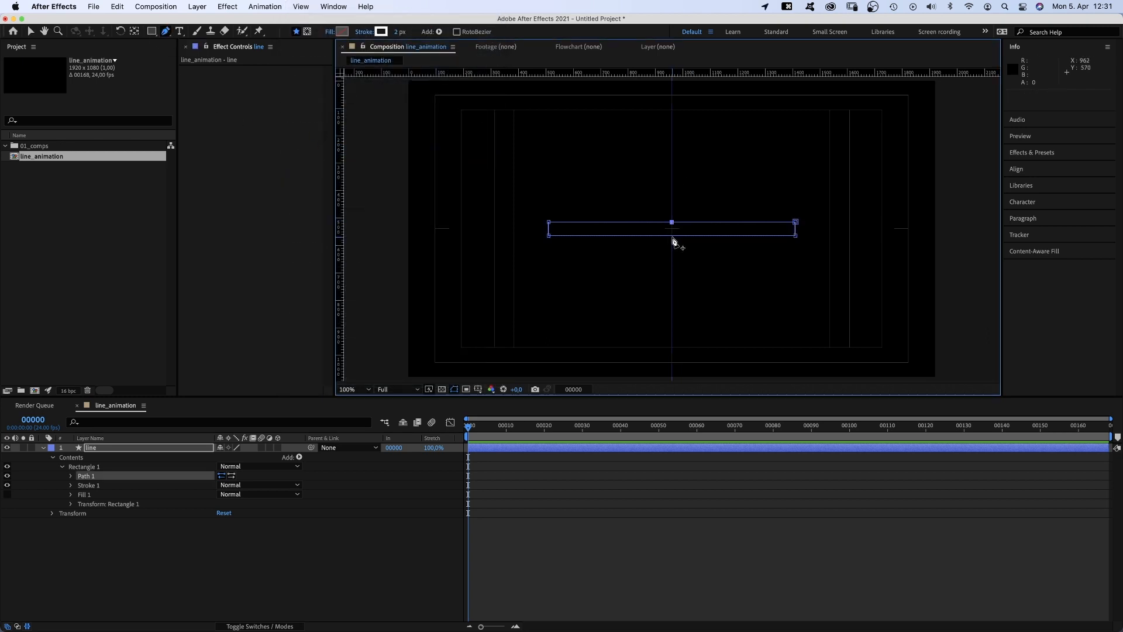
{"action": "key", "text": "v"}
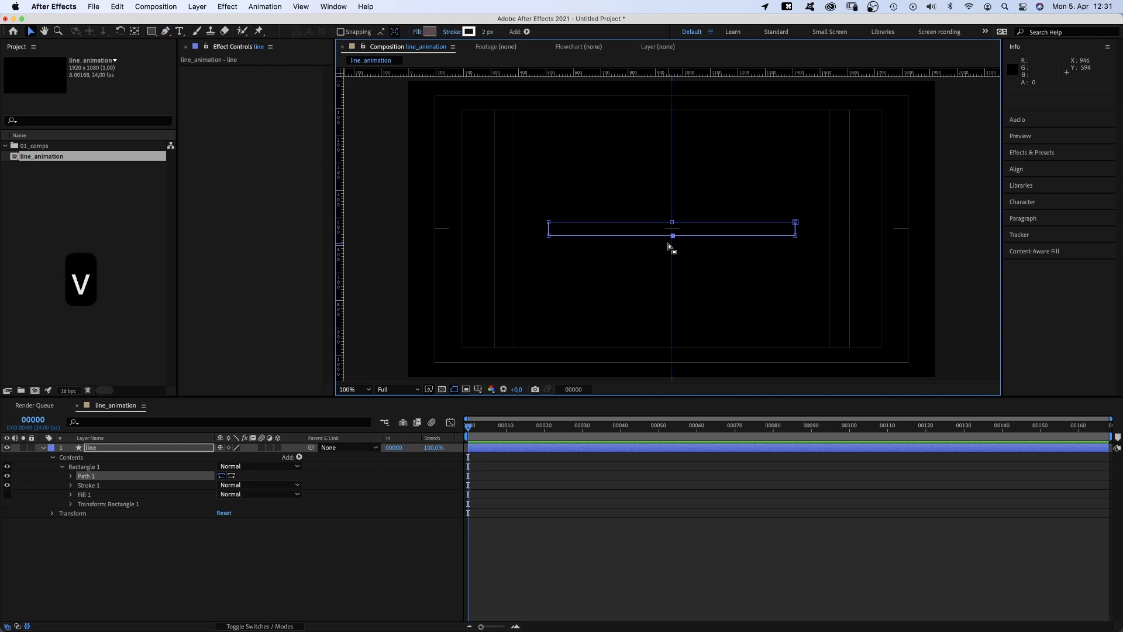
Delete the path's upper-left and upper-right corner points.
{"action": "left_click", "coordinate": [549, 223]}
{"action": "key", "text": "BackSpace"}
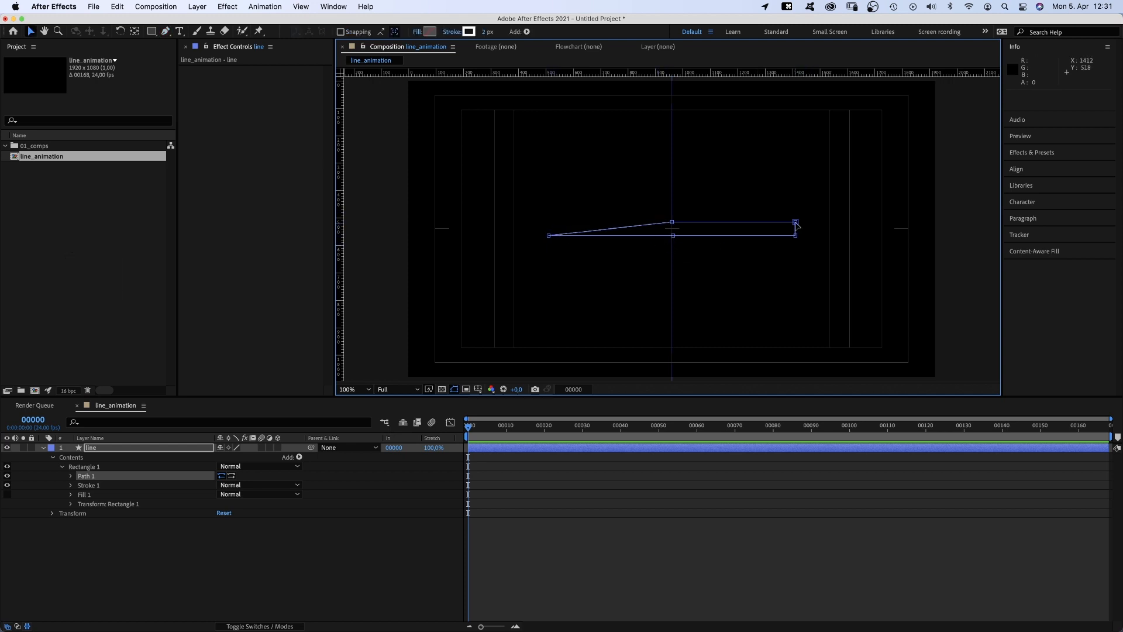
{"action": "key", "text": "BackSpace"}
Place a horizontal guide at 538 and move the path's left and right end points onto it.
{"action": "left_click_drag", "start_coordinate": [744, 76], "coordinate": [778, 228]}
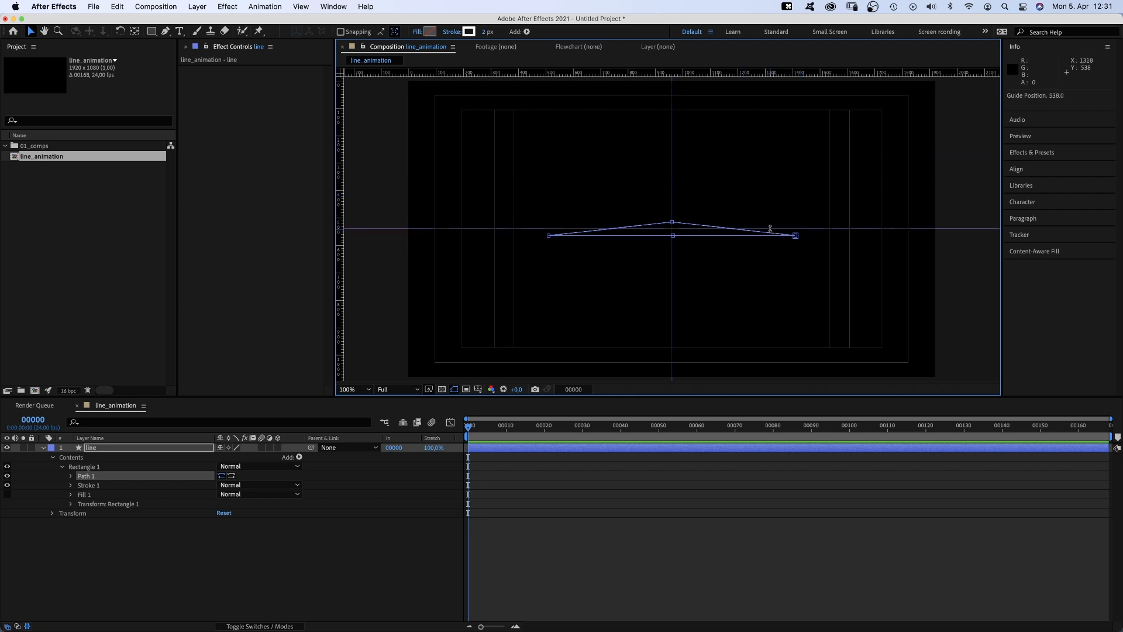
{"action": "left_click_drag", "start_coordinate": [548, 235], "coordinate": [548, 228]}
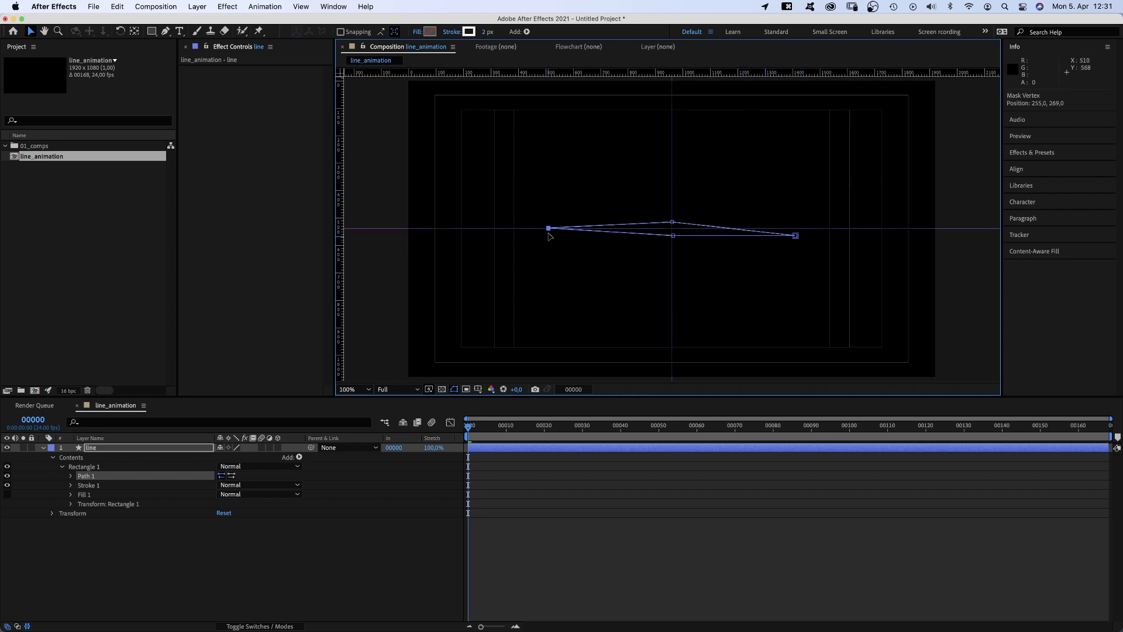
{"action": "left_click", "coordinate": [796, 236]}
{"action": "left_click_drag", "start_coordinate": [798, 239], "coordinate": [794, 235]}
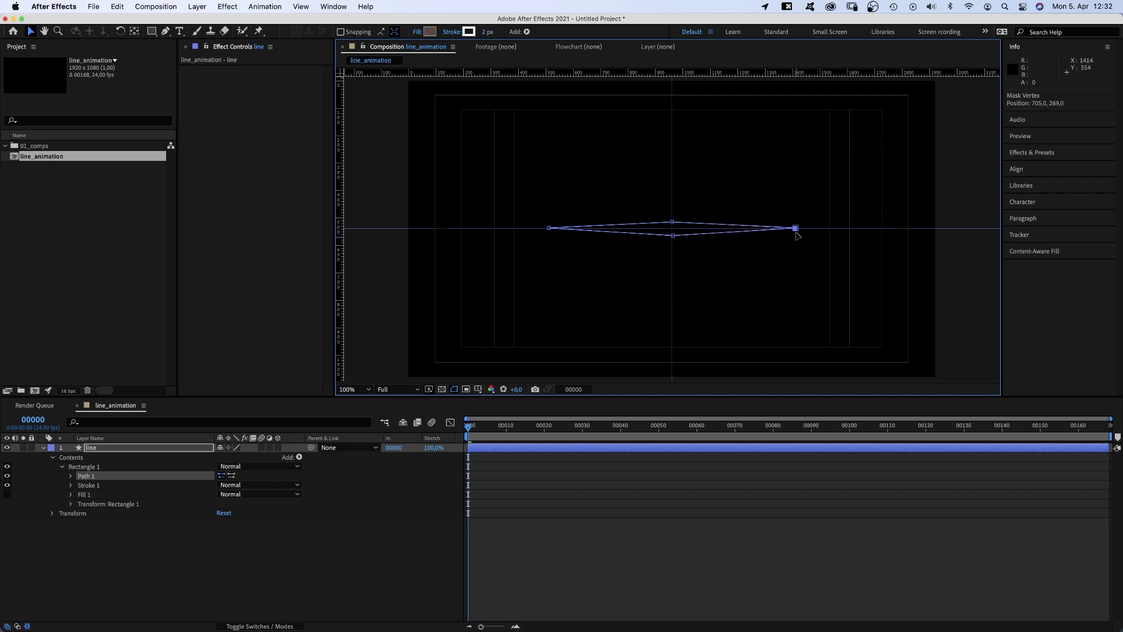
Add horizontal guides evenly above and below the centre line and move the path's upper and lower middle points onto them.
{"action": "left_click_drag", "start_coordinate": [719, 76], "coordinate": [736, 201]}
{"action": "left_click_drag", "start_coordinate": [719, 74], "coordinate": [736, 256]}
{"action": "left_click_drag", "start_coordinate": [674, 238], "coordinate": [672, 202]}
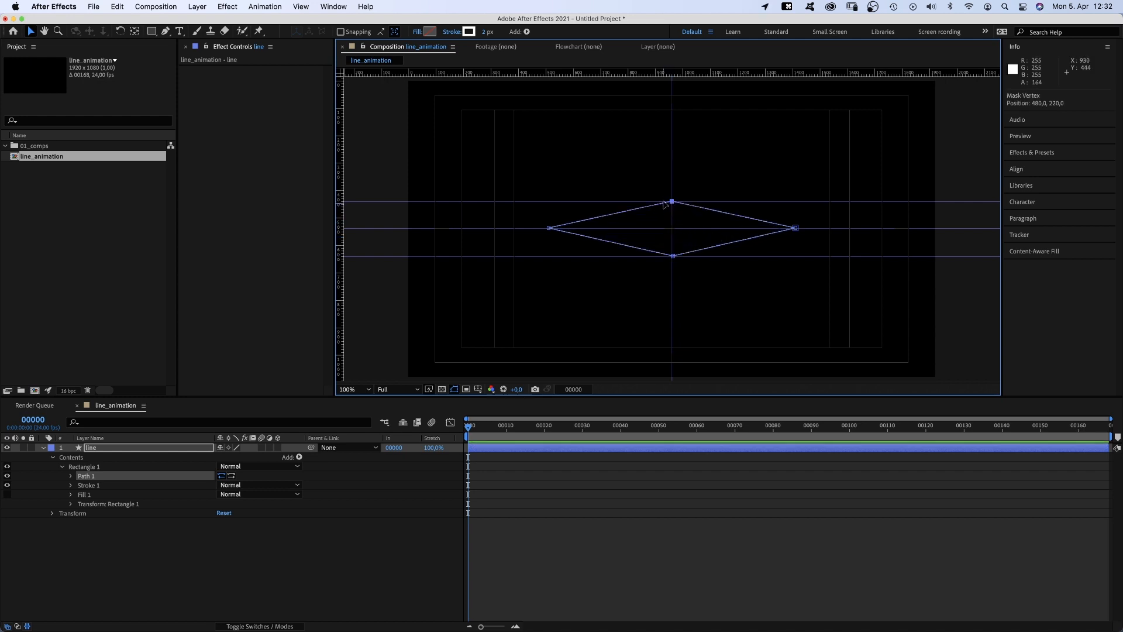
Add vertical guides at 760 and 1160, and curve the path's upper and lower middle points with horizontal handles reaching those guides.
{"action": "left_click_drag", "start_coordinate": [346, 214], "coordinate": [617, 248]}
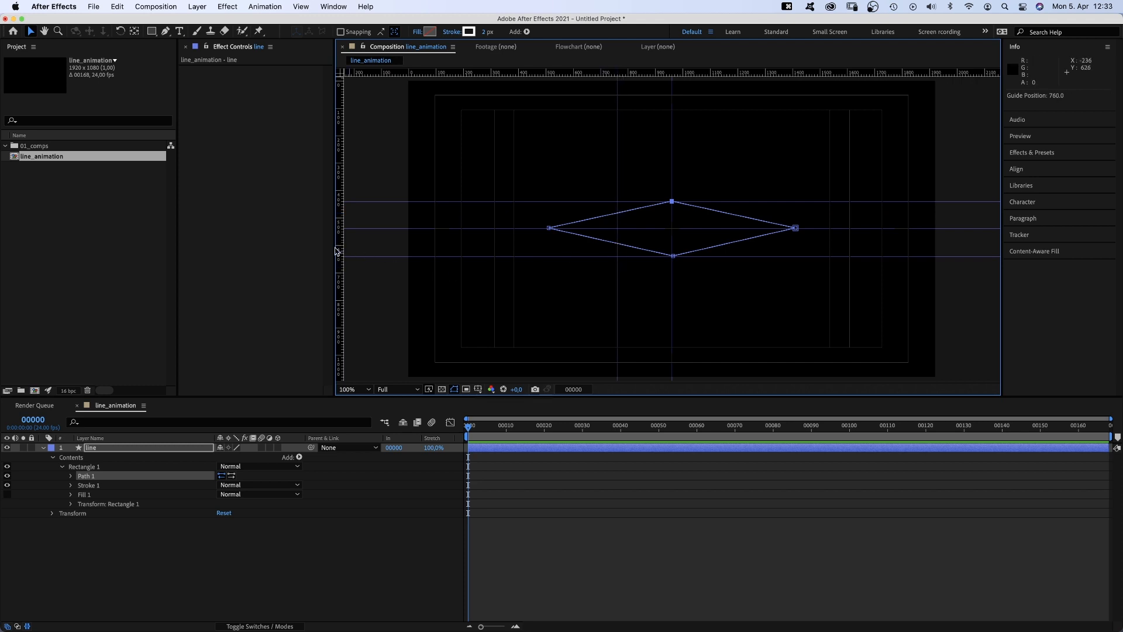
{"action": "left_click_drag", "start_coordinate": [337, 251], "coordinate": [726, 250]}
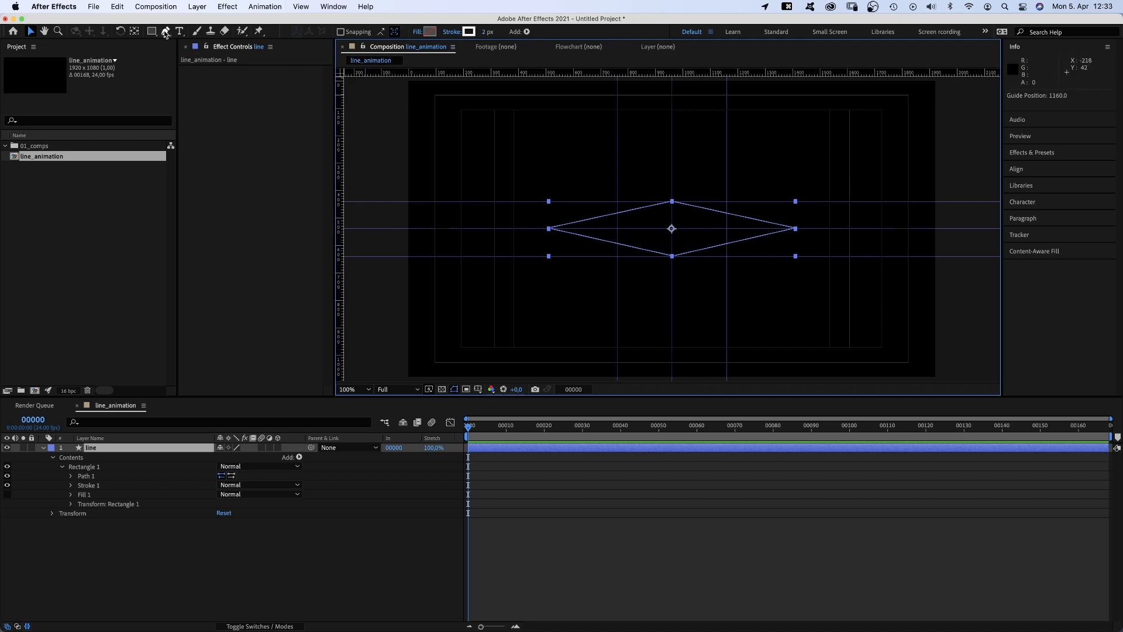
{"action": "left_click_drag", "start_coordinate": [166, 34], "coordinate": [199, 72]}
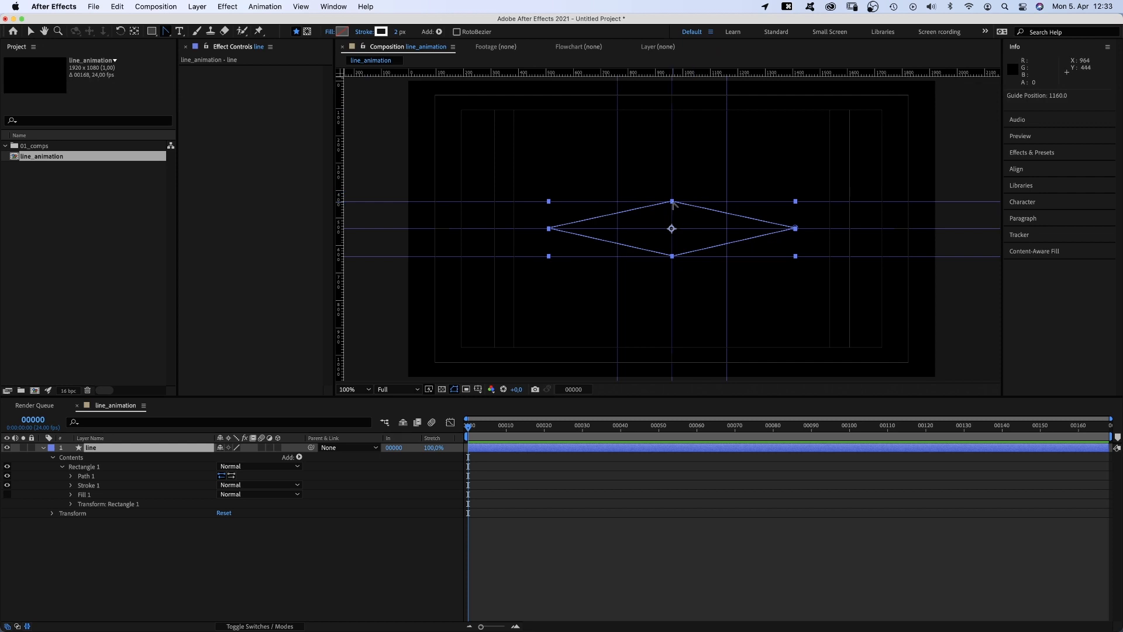
{"action": "left_click_drag", "start_coordinate": [672, 202], "coordinate": [727, 203]}
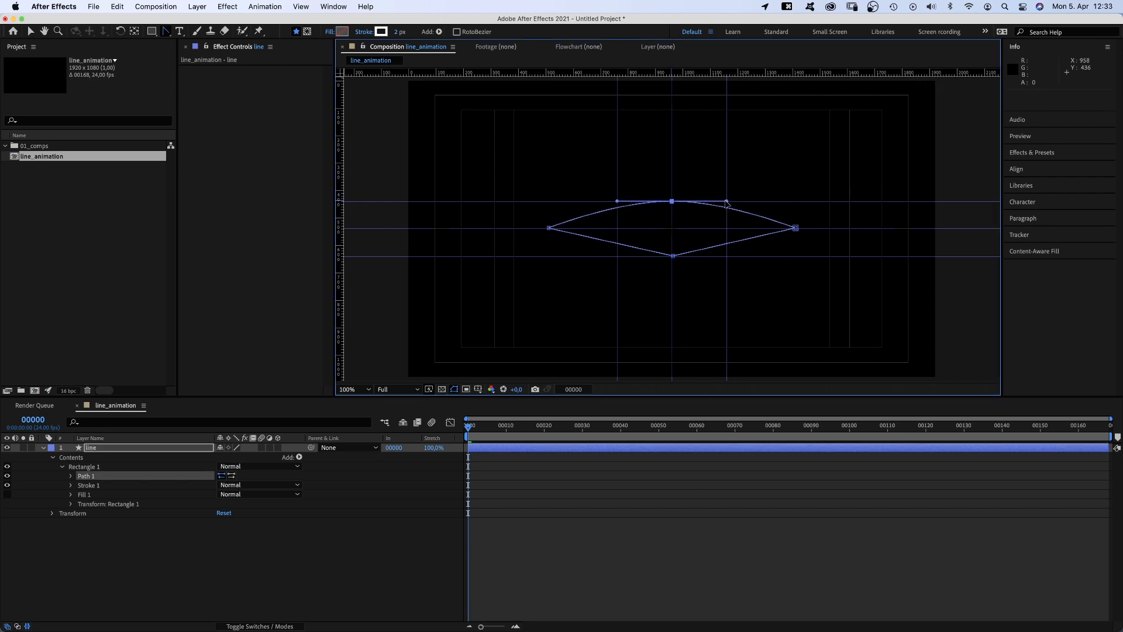
{"action": "left_click_drag", "start_coordinate": [674, 258], "coordinate": [619, 257]}
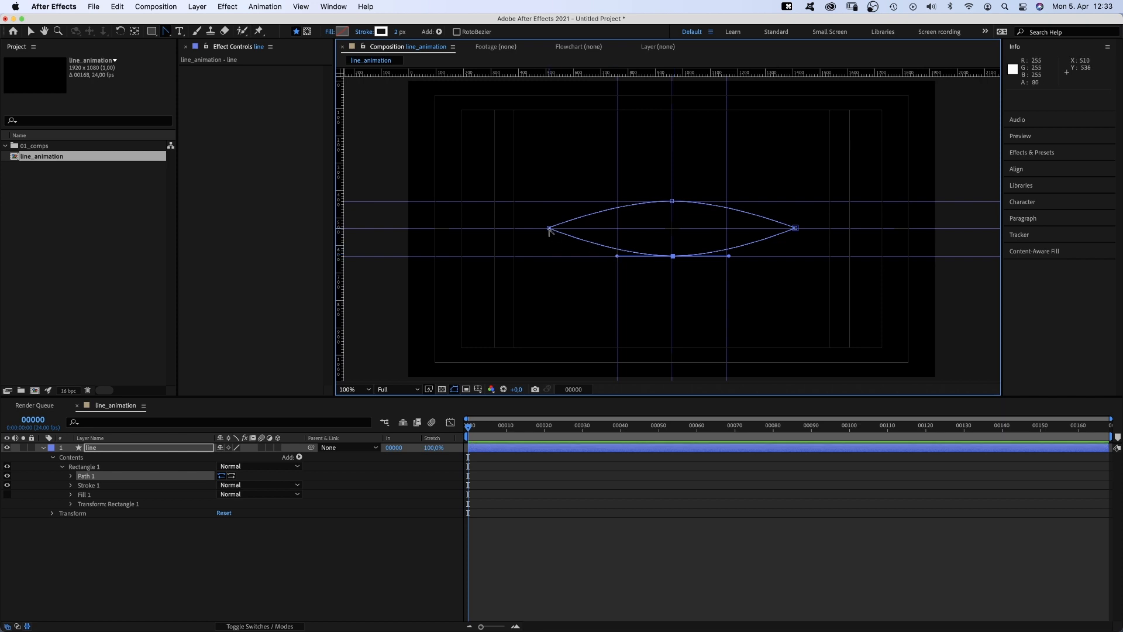
Extend horizontal handles inward from both end points to the 760 and 1160 guides, tapering both ends, and deselect the path.
{"action": "left_click_drag", "start_coordinate": [549, 228], "coordinate": [615, 230]}
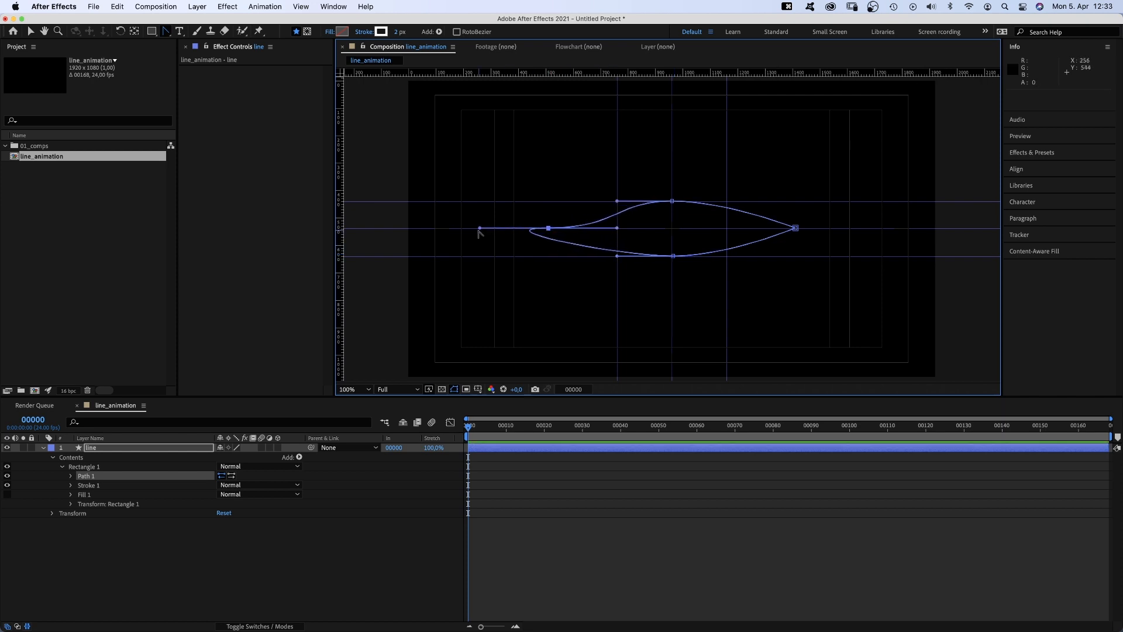
{"action": "left_click_drag", "start_coordinate": [480, 228], "coordinate": [548, 229]}
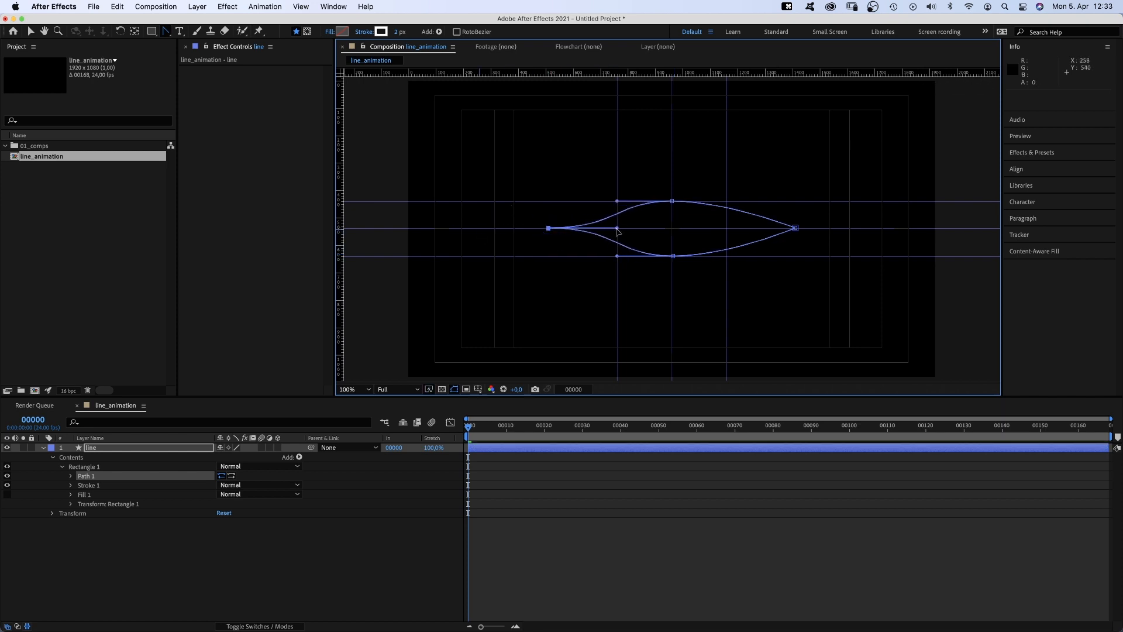
{"action": "left_click_drag", "start_coordinate": [795, 228], "coordinate": [727, 228]}
{"action": "key", "text": "v"}
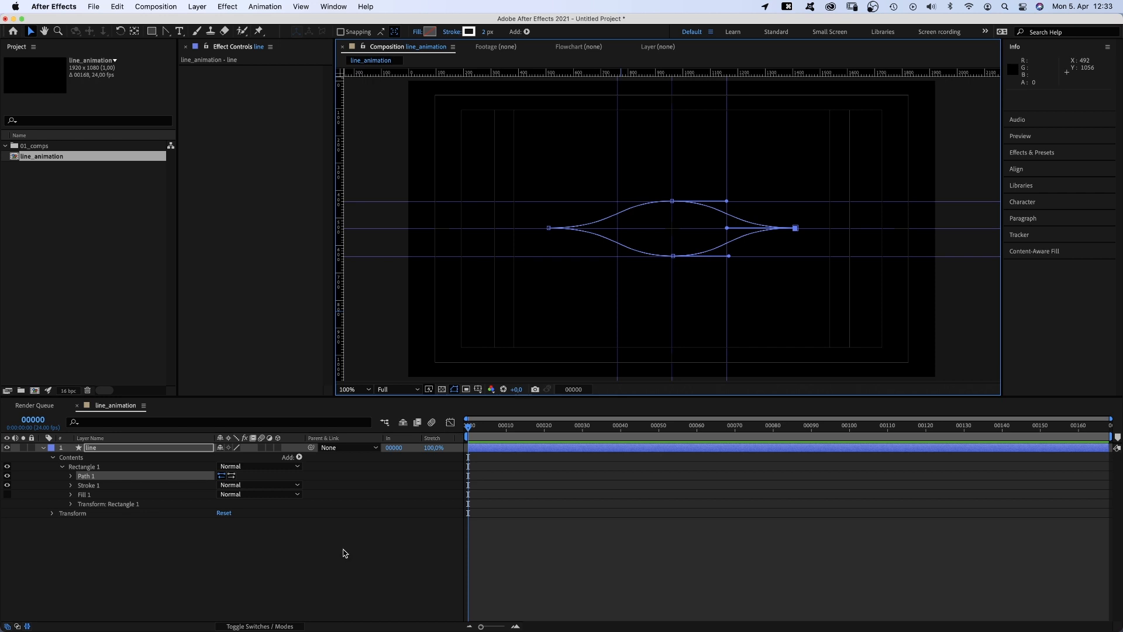
{"action": "left_click", "coordinate": [344, 553]}
Create a keyframe for the line's Path property at frame 40.
{"action": "left_click", "coordinate": [71, 475]}
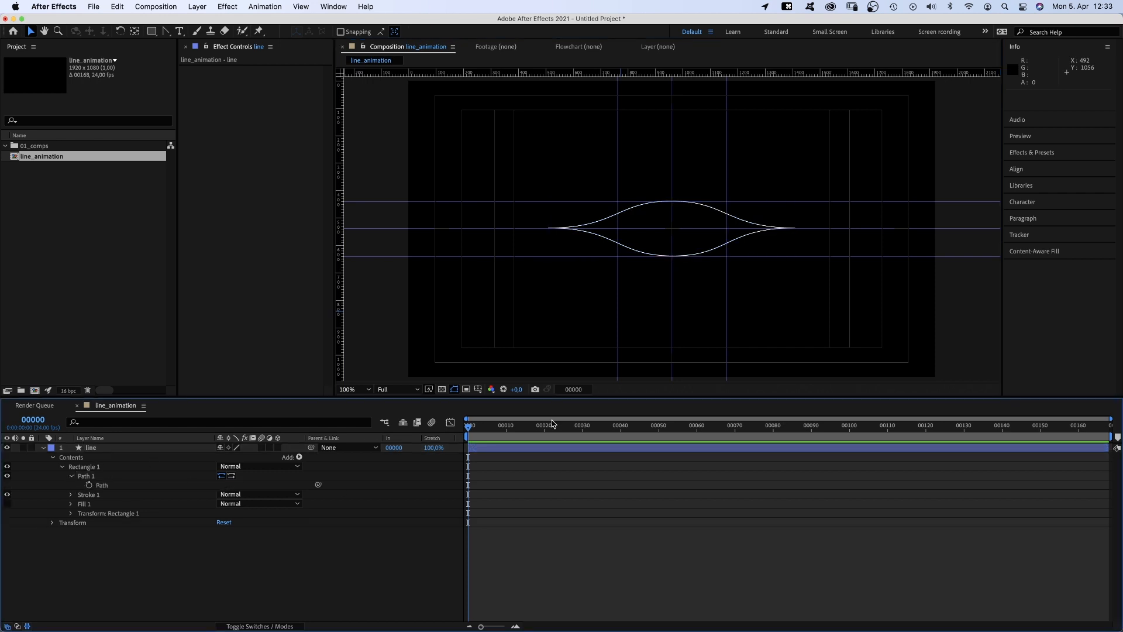
{"action": "left_click_drag", "start_coordinate": [552, 423], "coordinate": [620, 424]}
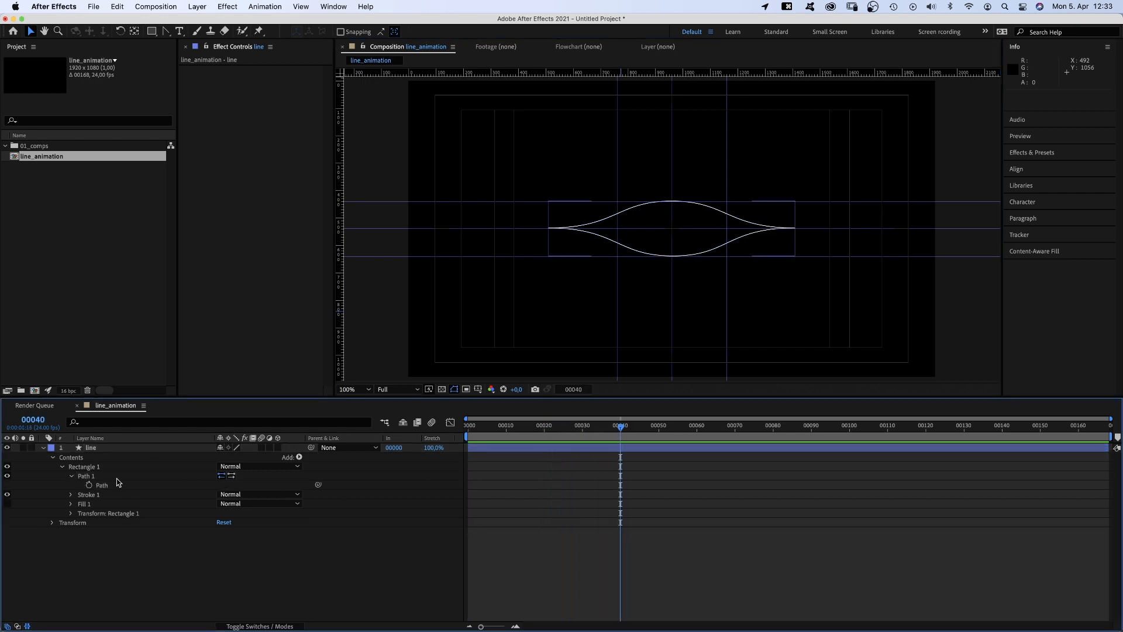
{"action": "left_click", "coordinate": [88, 485]}
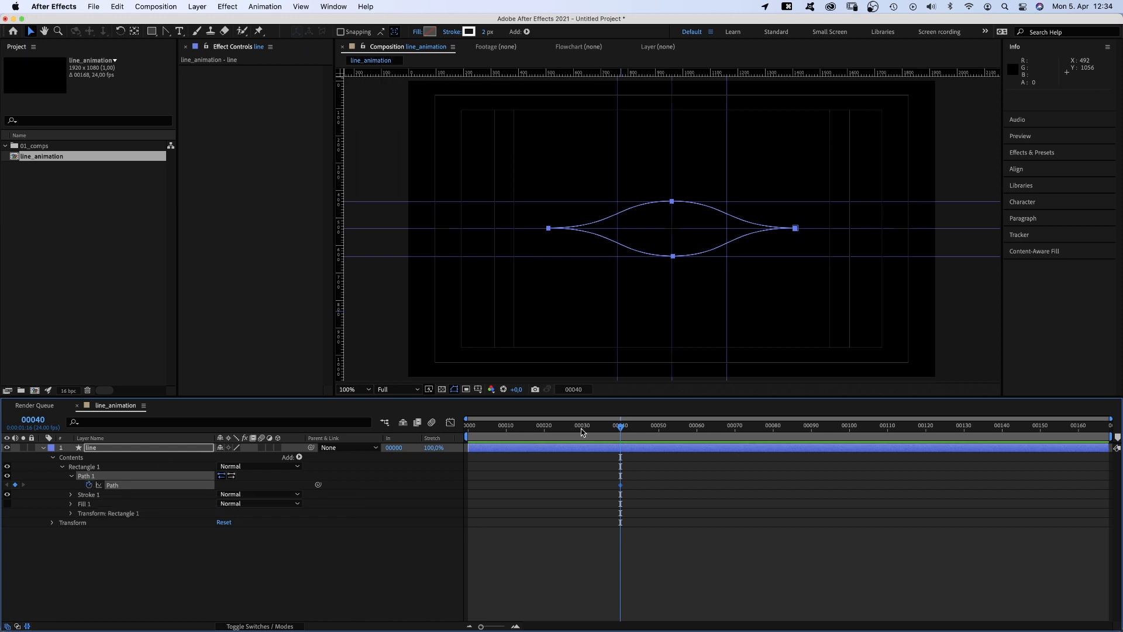
At frame 24, flatten the upper and lower middle points to about 1% height around the centre line using free transform.
{"action": "left_click_drag", "start_coordinate": [582, 431], "coordinate": [560, 431]}
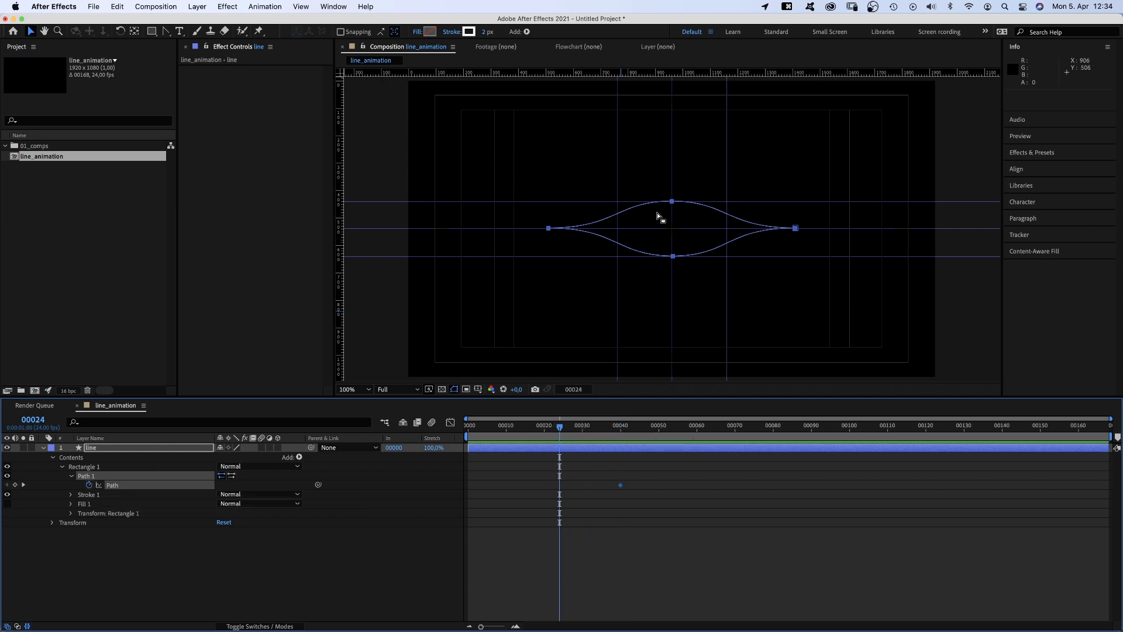
{"action": "left_click_drag", "start_coordinate": [652, 181], "coordinate": [707, 294]}
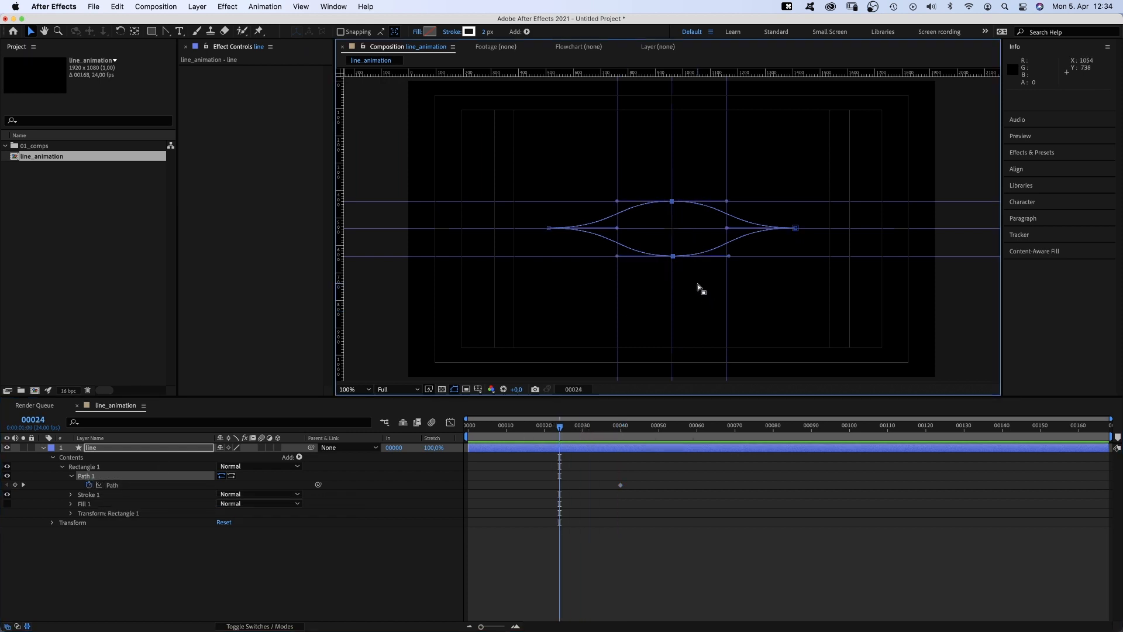
{"action": "key", "text": "super+t"}
{"action": "left_click_drag", "start_coordinate": [672, 201], "coordinate": [675, 228]}
{"action": "key", "text": "Return"}
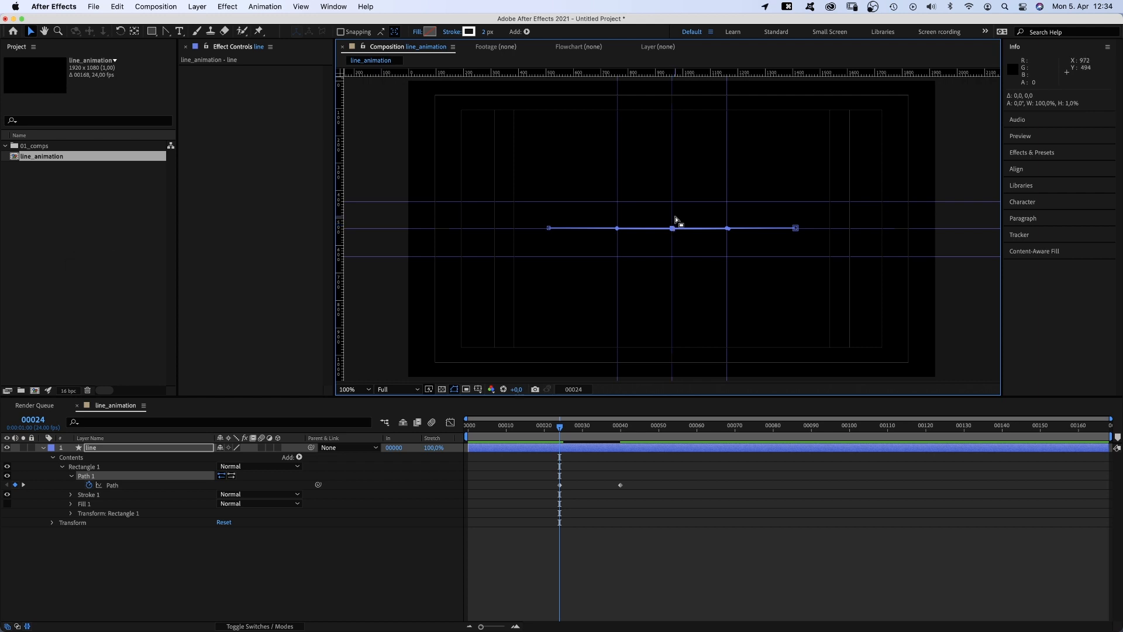
At frame 0, collapse the flattened path's width to the centre with free transform, and scrub through the animation to frame 65.
{"action": "left_click_drag", "start_coordinate": [565, 426], "coordinate": [465, 428]}
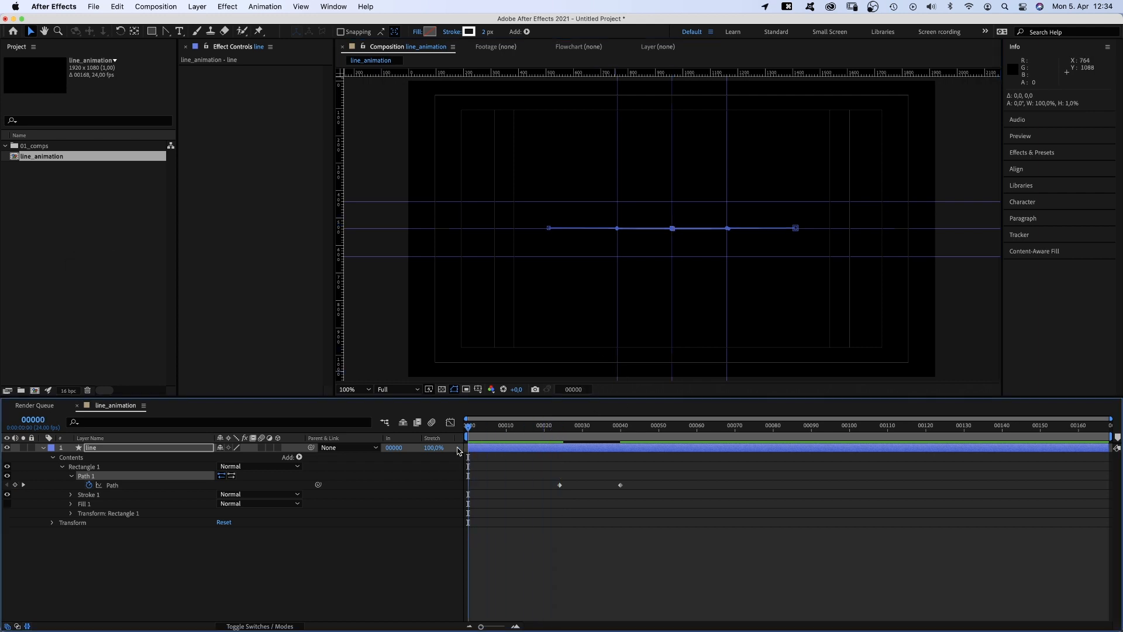
{"action": "left_click", "coordinate": [111, 484]}
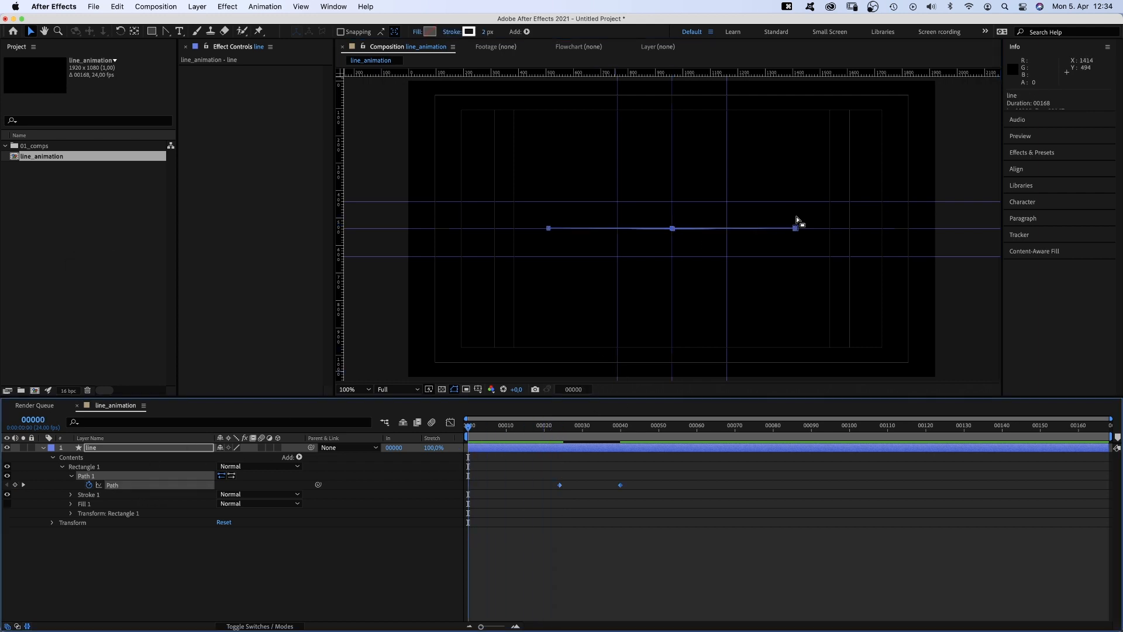
{"action": "key", "text": "super+t"}
{"action": "left_click_drag", "start_coordinate": [796, 230], "coordinate": [716, 230]}
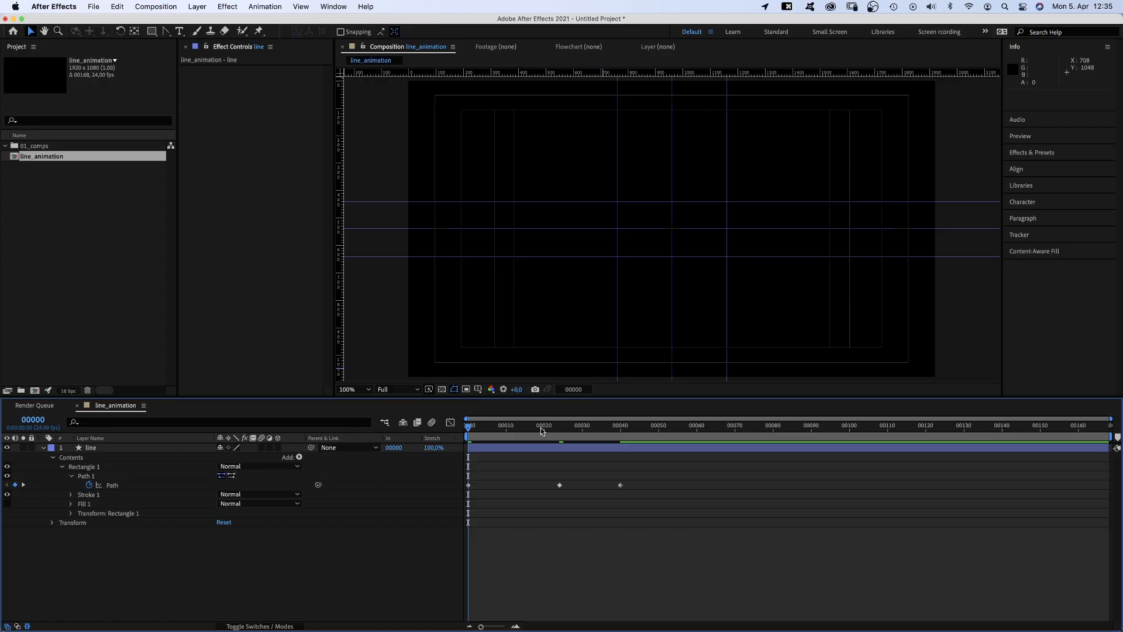
{"action": "left_click_drag", "start_coordinate": [583, 427], "coordinate": [717, 433]}
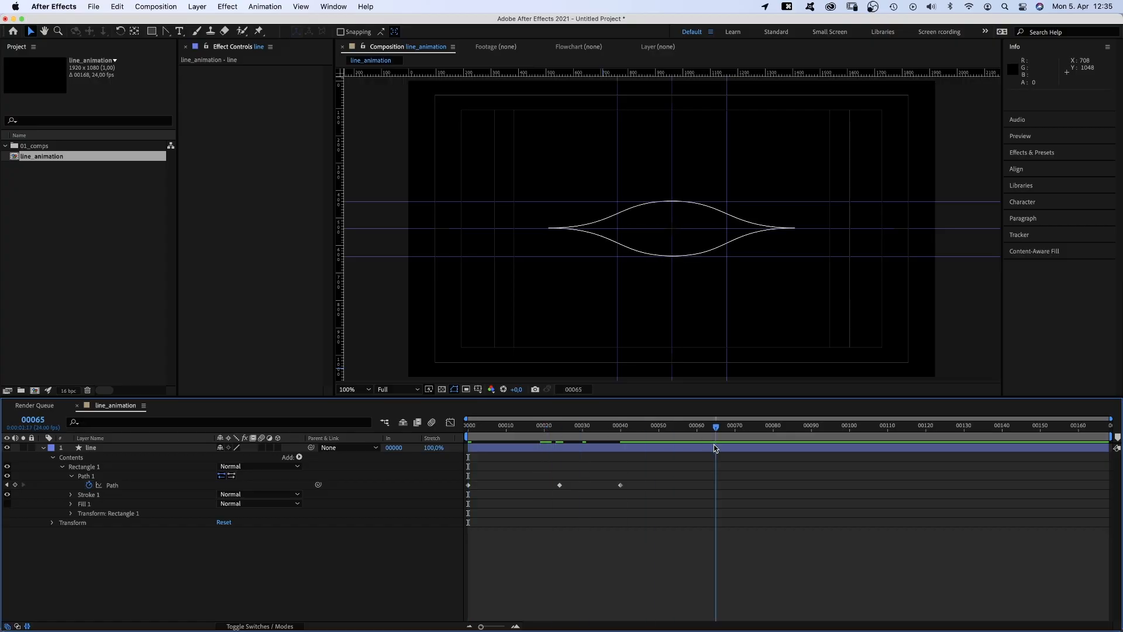
Add a Path keyframe at frame 65 and copy the flat-line keyframe from frame 24 to frame 68.
{"action": "left_click", "coordinate": [15, 484]}
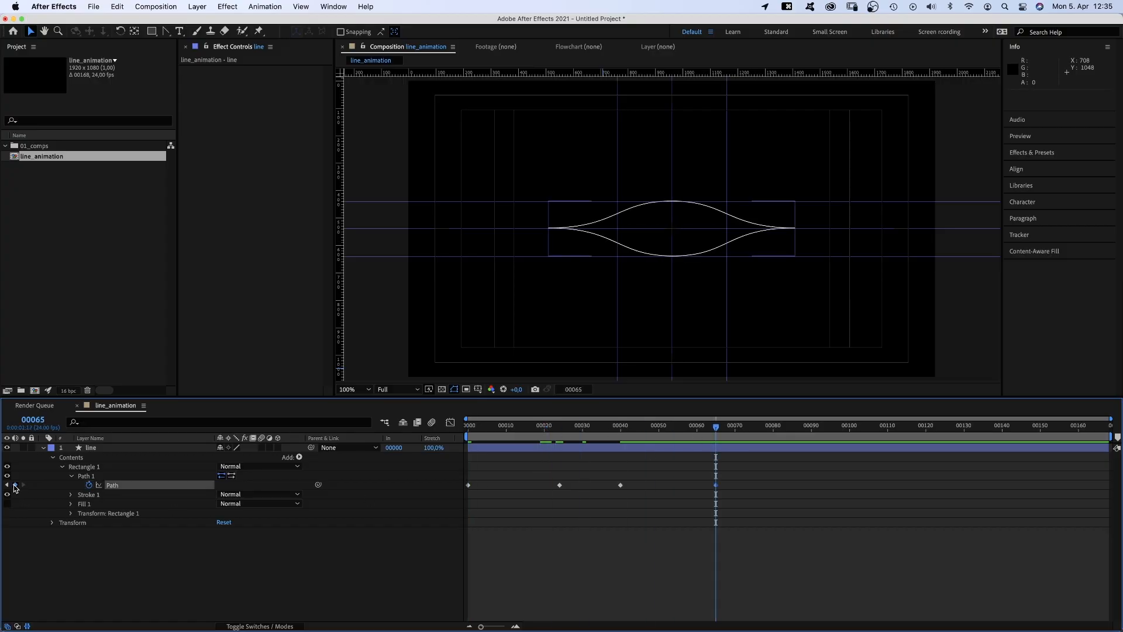
{"action": "left_click", "coordinate": [560, 485]}
{"action": "key", "text": "super+c"}
{"action": "left_click_drag", "start_coordinate": [720, 429], "coordinate": [728, 432]}
{"action": "key", "text": "super+v"}
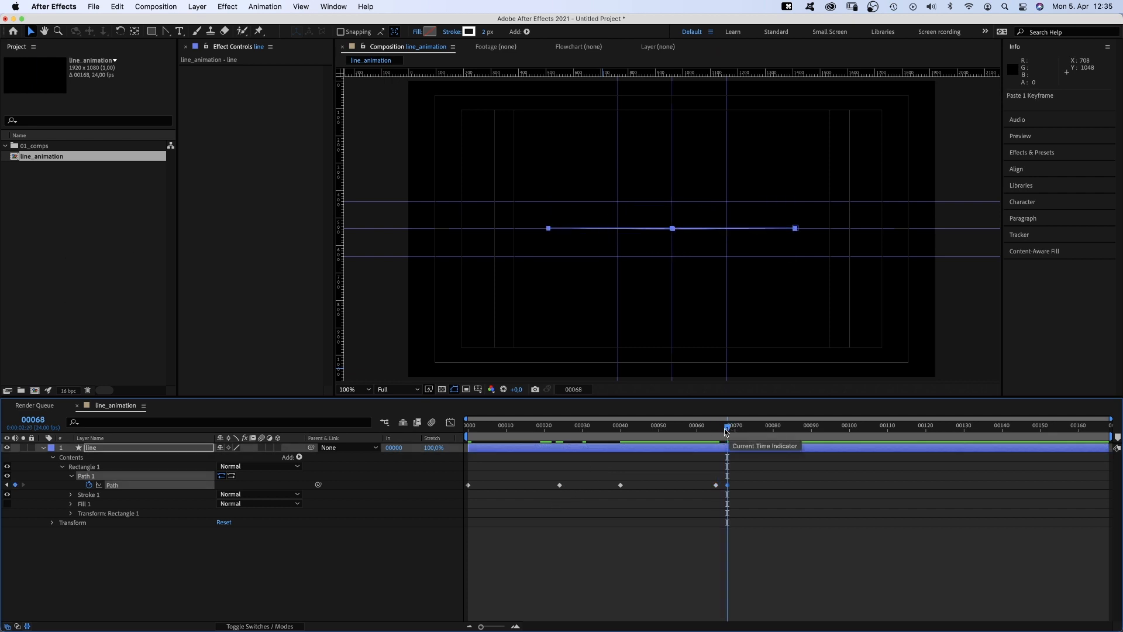
Repeat the blink by copying the open-shape keyframe from frame 65 to 71 and the flat one from 68 to 74.
{"action": "left_click_drag", "start_coordinate": [700, 471], "coordinate": [718, 500]}
{"action": "key", "text": "super+c"}
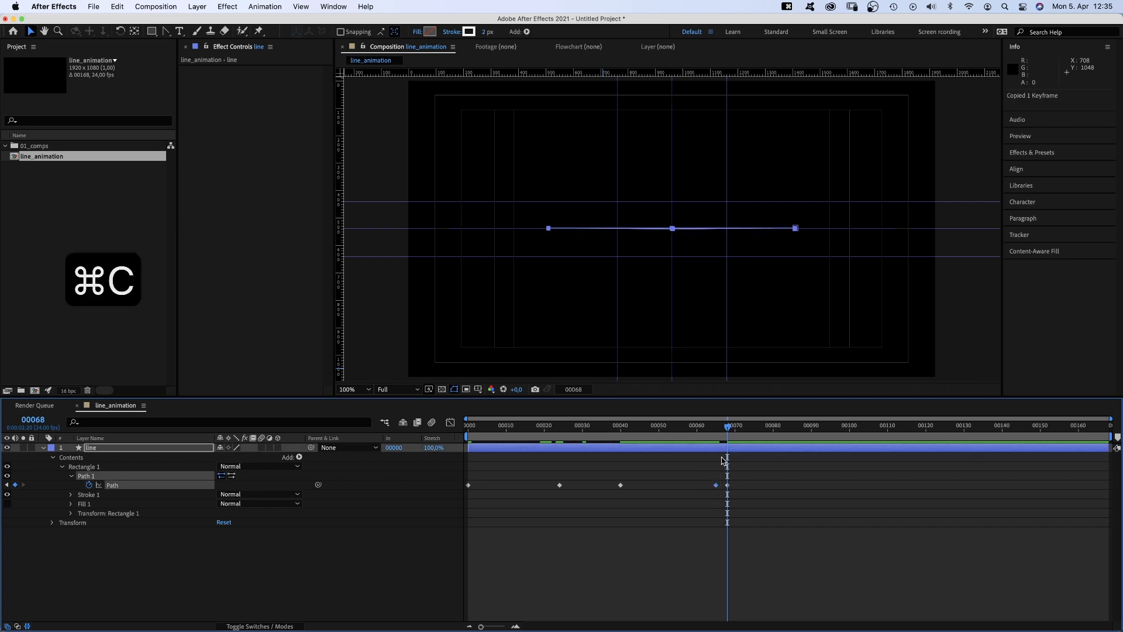
{"action": "left_click_drag", "start_coordinate": [729, 430], "coordinate": [739, 436]}
{"action": "key", "text": "super+v"}
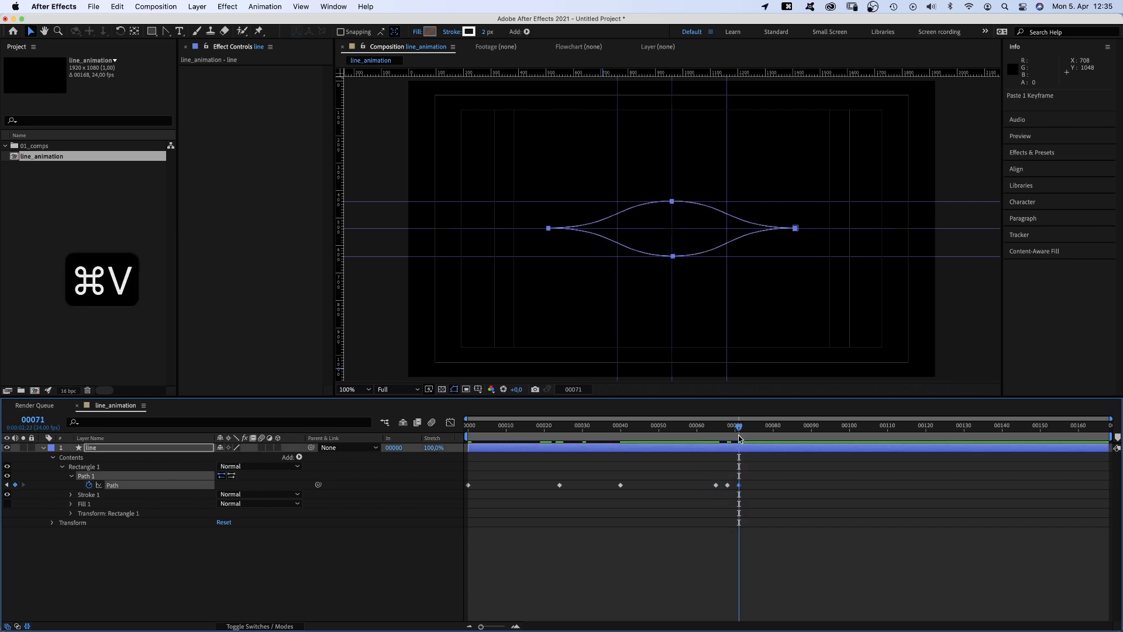
{"action": "left_click", "coordinate": [728, 486]}
{"action": "key", "text": "super+c"}
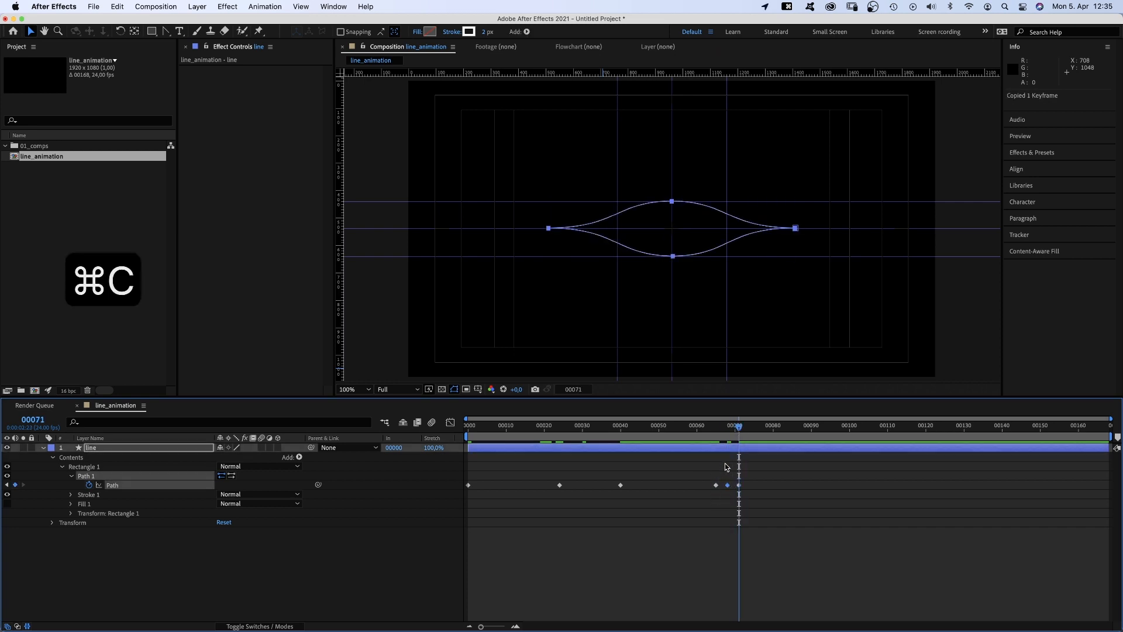
{"action": "left_click_drag", "start_coordinate": [741, 430], "coordinate": [752, 430]}
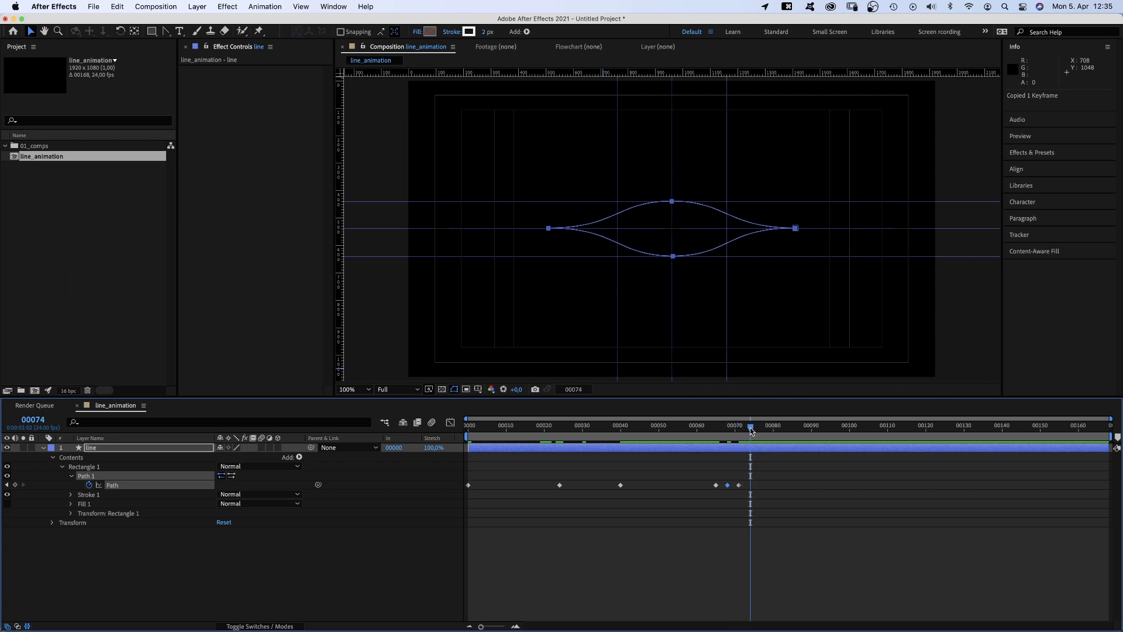
{"action": "key", "text": "super+v"}
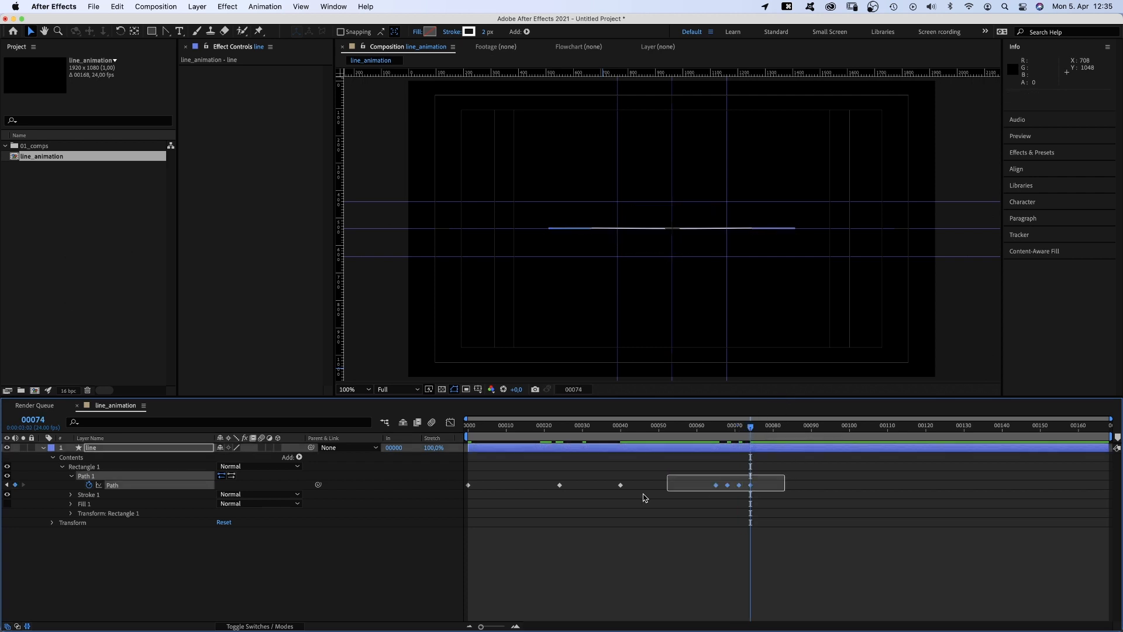
Show the speed graph for all Path keyframes and ease the segments between frames 0, 24 and 40 to zero speed with long influence handles.
{"action": "left_click_drag", "start_coordinate": [786, 475], "coordinate": [451, 519]}
{"action": "left_click", "coordinate": [450, 423]}
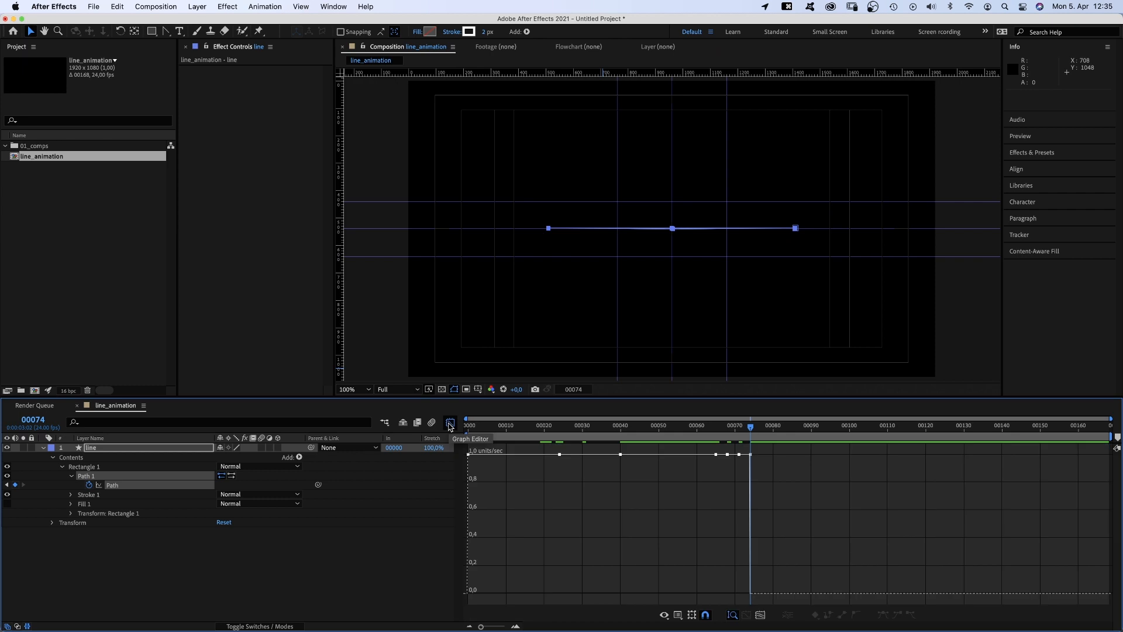
{"action": "left_click", "coordinate": [689, 616]}
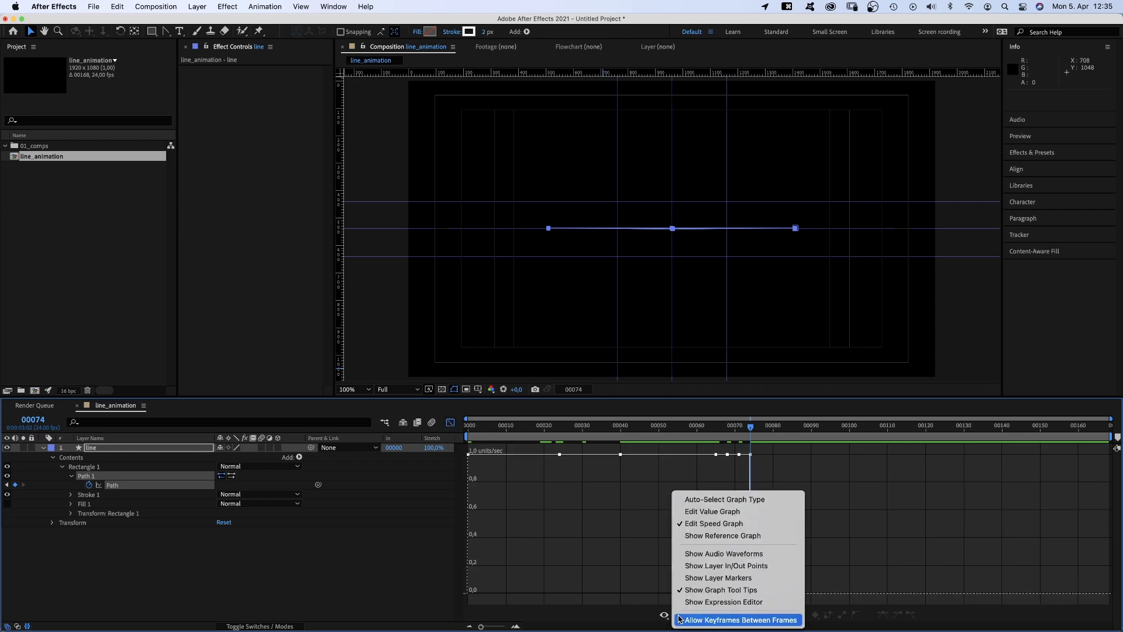
{"action": "left_click", "coordinate": [692, 523]}
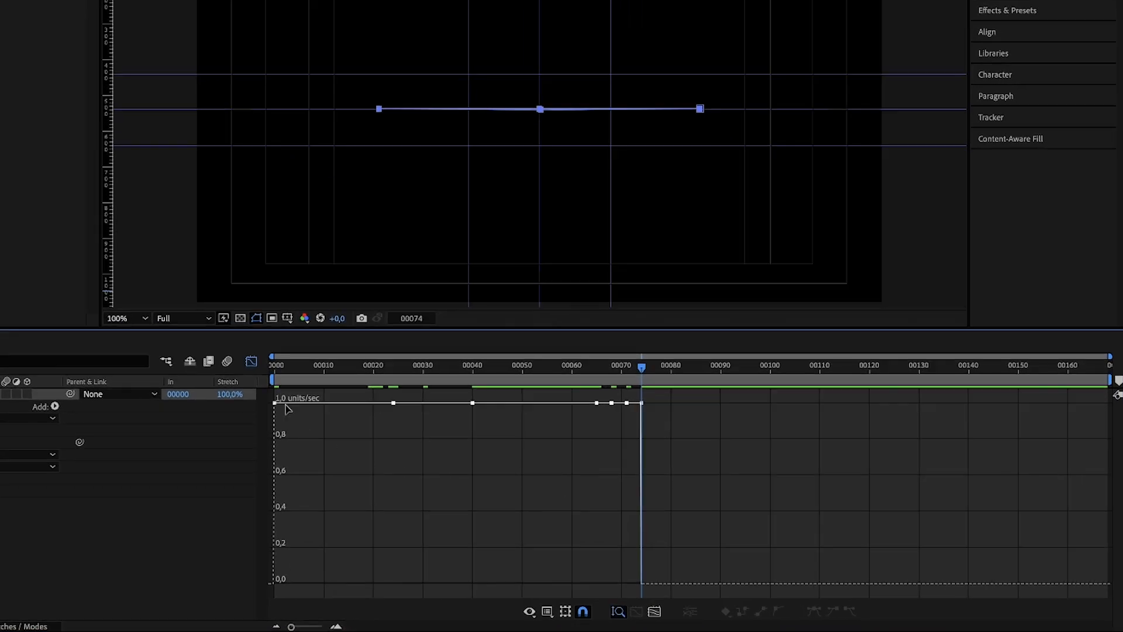
{"action": "left_click_drag", "start_coordinate": [306, 398], "coordinate": [471, 581]}
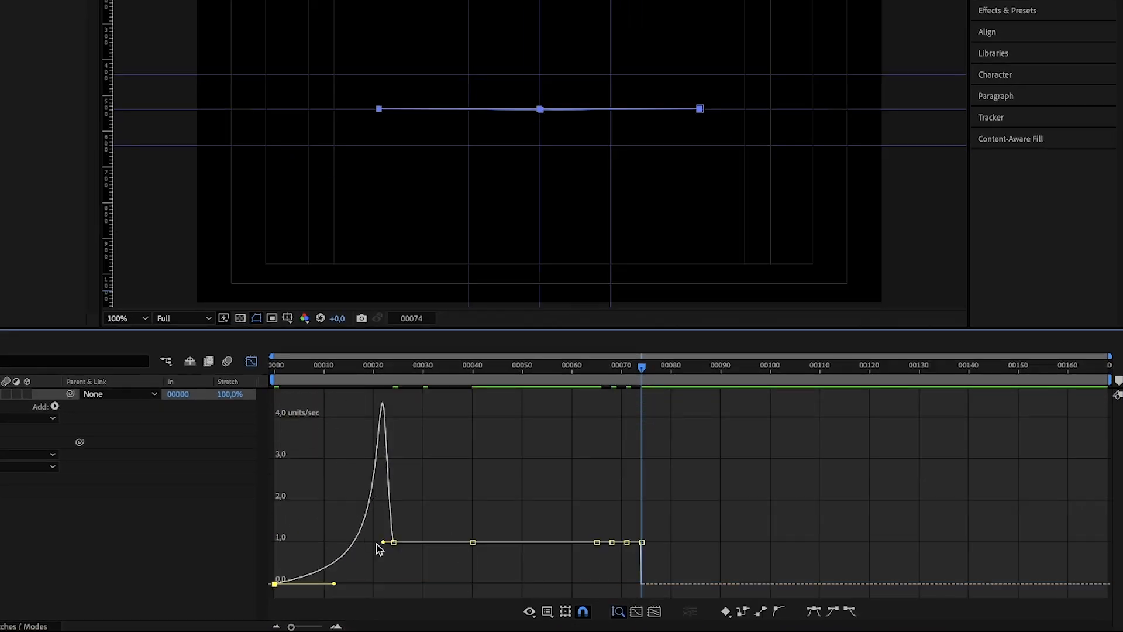
{"action": "left_click_drag", "start_coordinate": [381, 543], "coordinate": [432, 592]}
Ease the blink keyframes at frames 65, 68, 71 and 74 in the speed graph by pulling their handles to zero speed.
{"action": "left_click_drag", "start_coordinate": [285, 377], "coordinate": [595, 405]}
{"action": "left_click", "coordinate": [596, 579]}
{"action": "left_click_drag", "start_coordinate": [607, 579], "coordinate": [587, 591]}
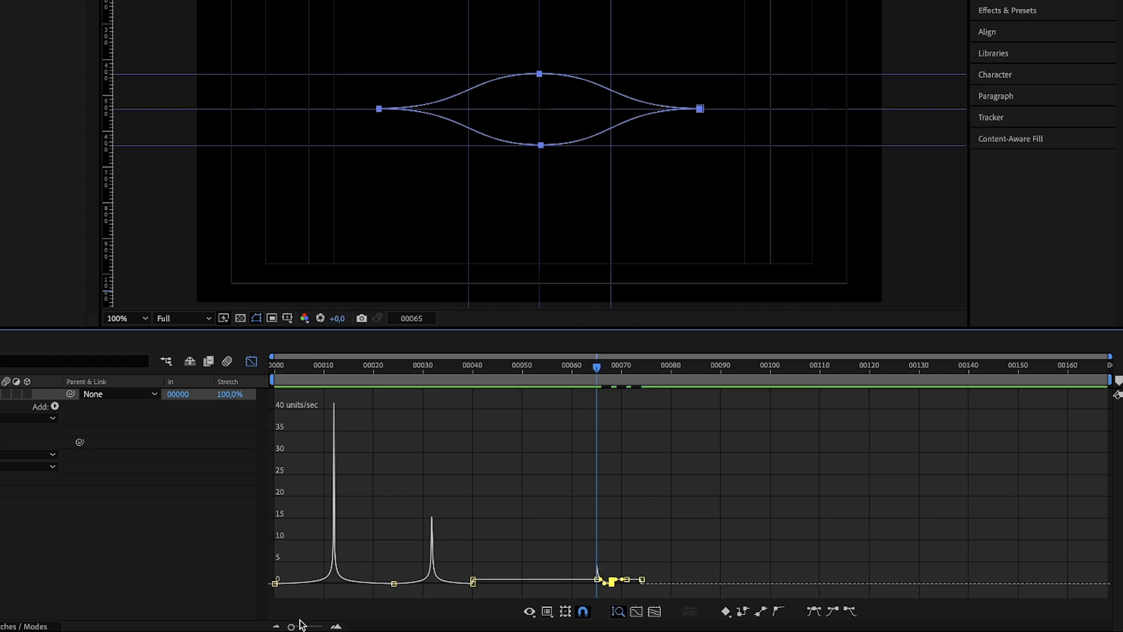
{"action": "left_click_drag", "start_coordinate": [293, 627], "coordinate": [321, 627]}
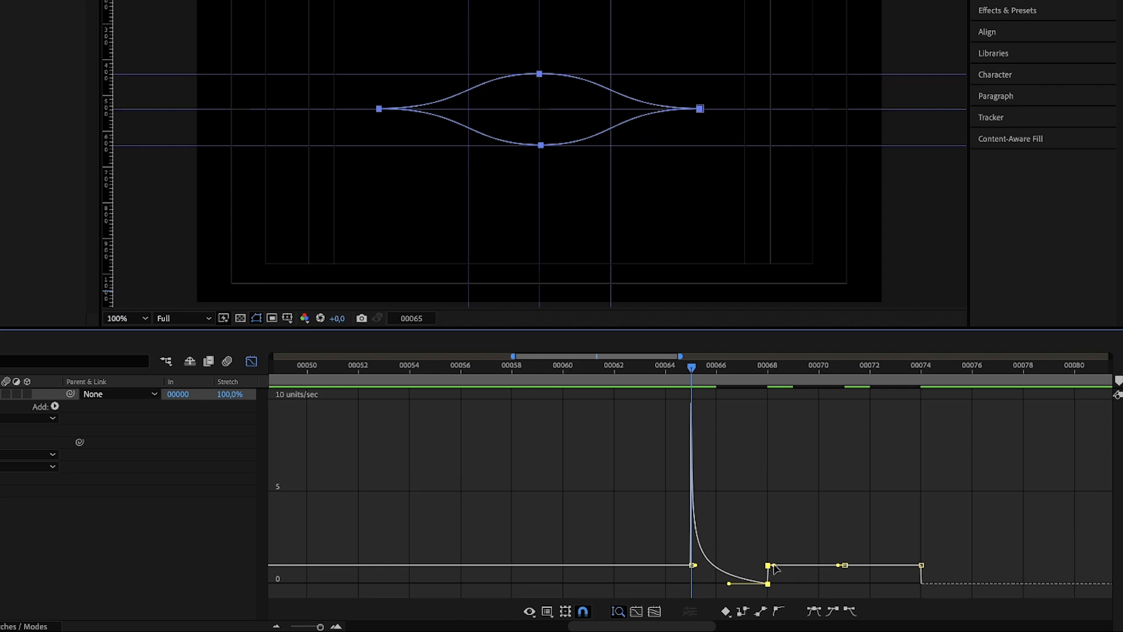
{"action": "left_click_drag", "start_coordinate": [773, 566], "coordinate": [883, 583]}
{"action": "left_click", "coordinate": [920, 566]}
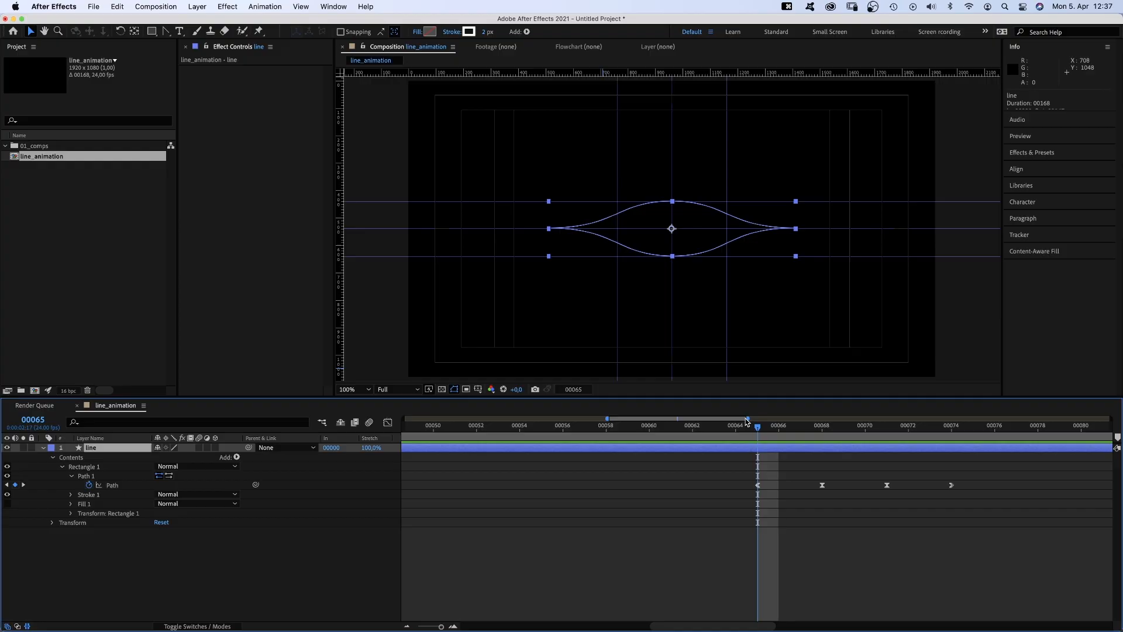
Duplicate the line layer and rename the copy line_mask.
{"action": "key", "text": "super+d"}
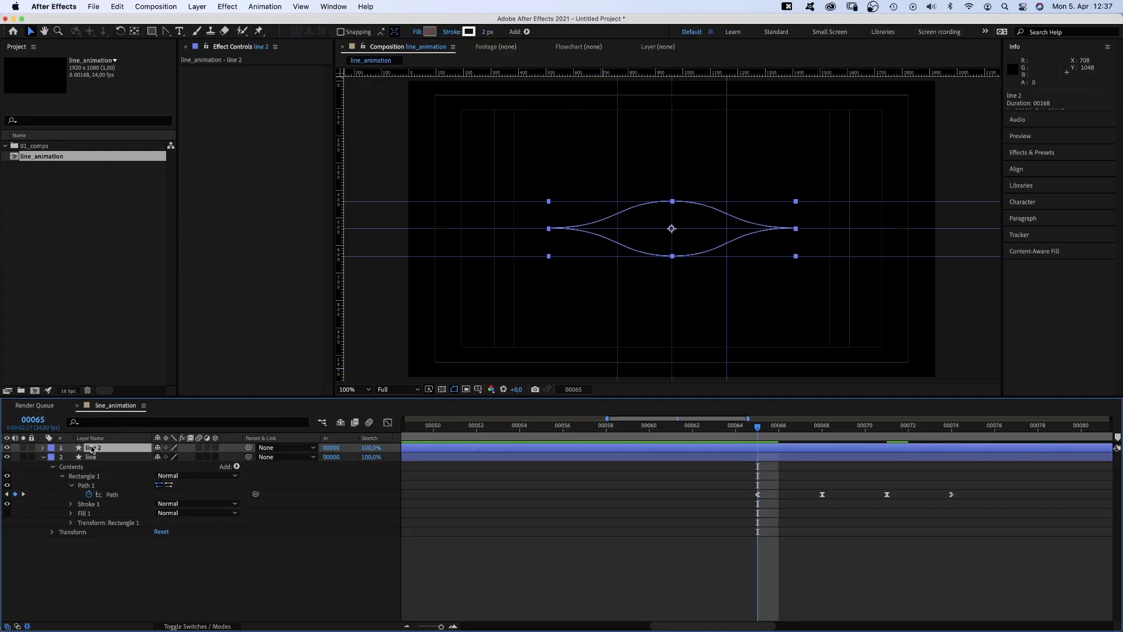
{"action": "key", "text": "Return"}
{"action": "key", "text": "Right"}
{"action": "key", "text": "BackSpace"}
{"action": "key", "text": "BackSpace"}
{"action": "type", "text": "_mas"}
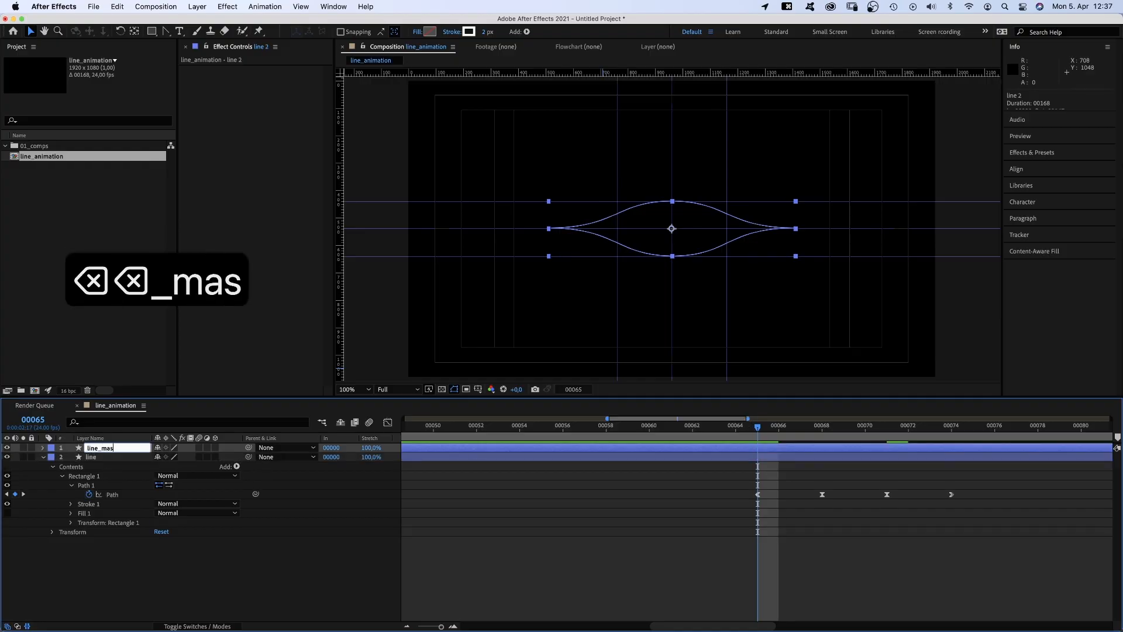
{"action": "type", "text": "k"}
{"action": "key", "text": "Return"}
Link the Path property of line_mask to the Path property of the line layer with the pick whip, and collapse the layer.
{"action": "left_click", "coordinate": [43, 448]}
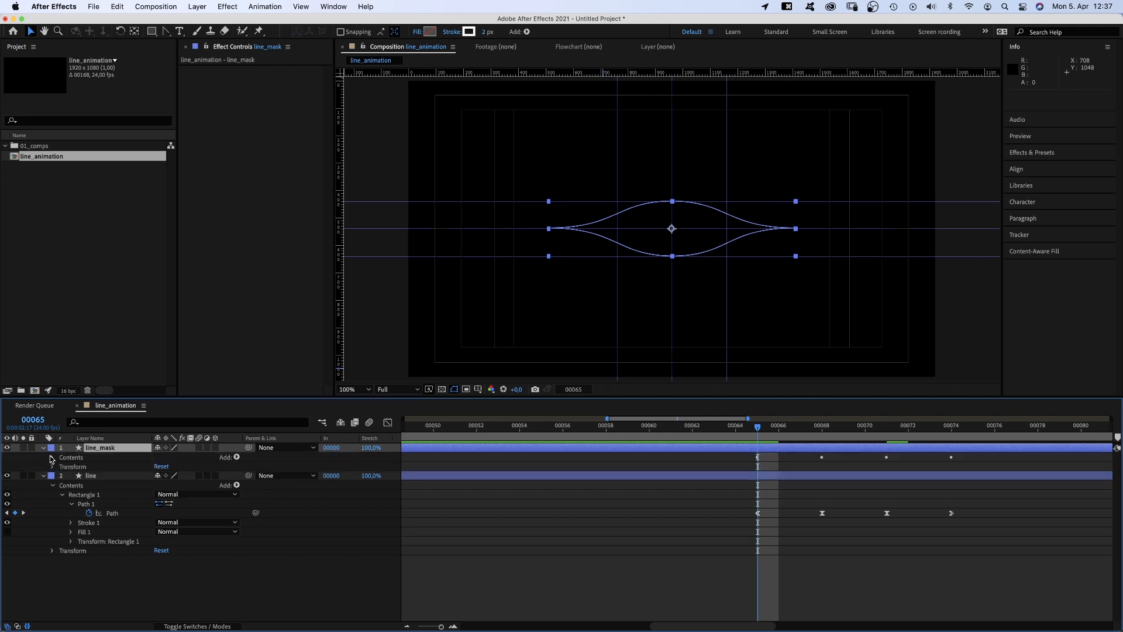
{"action": "left_click", "coordinate": [52, 458]}
{"action": "left_click", "coordinate": [62, 466]}
{"action": "left_click", "coordinate": [71, 476]}
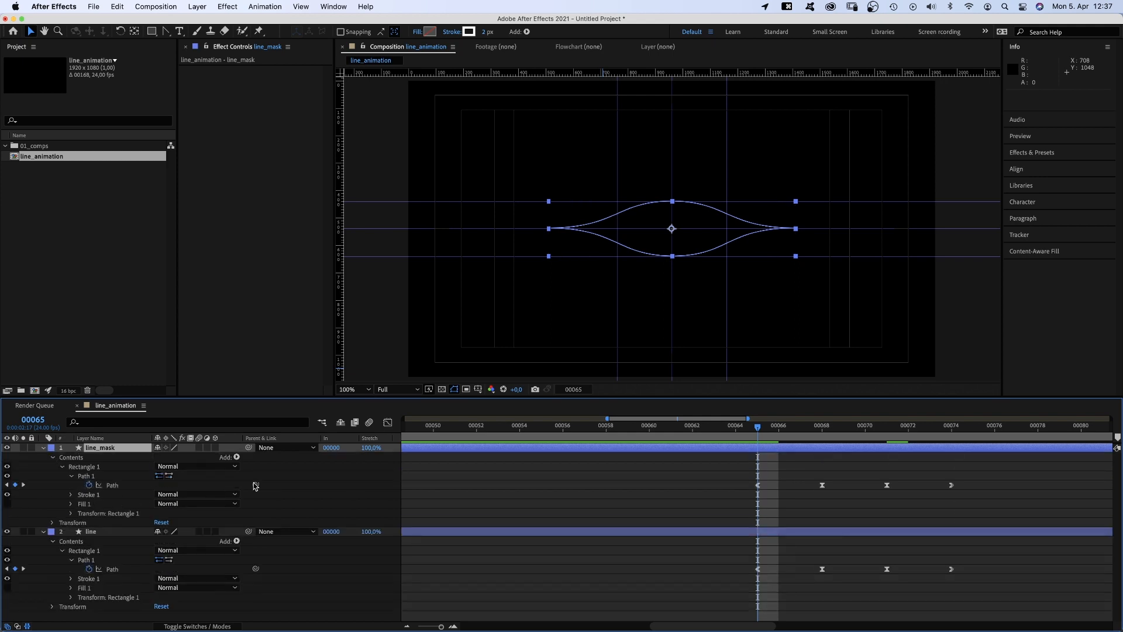
{"action": "left_click_drag", "start_coordinate": [257, 486], "coordinate": [114, 572]}
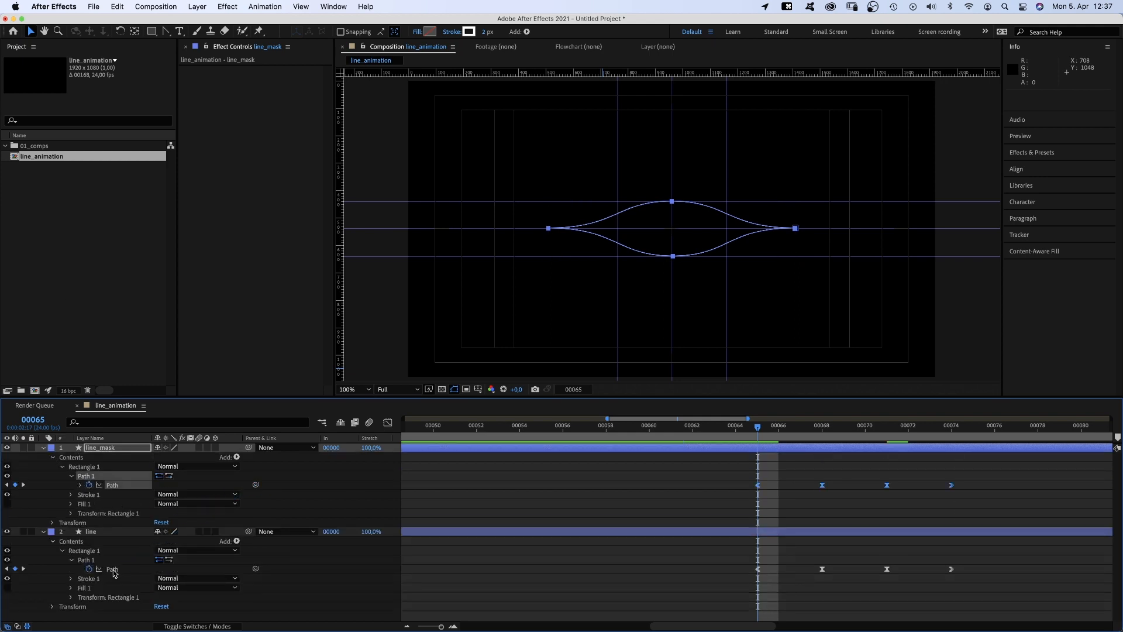
{"action": "left_click", "coordinate": [43, 448]}
Give line_mask a solid white fill (FFFFFF) and no stroke, and hide the layer.
{"action": "left_click", "coordinate": [430, 34]}
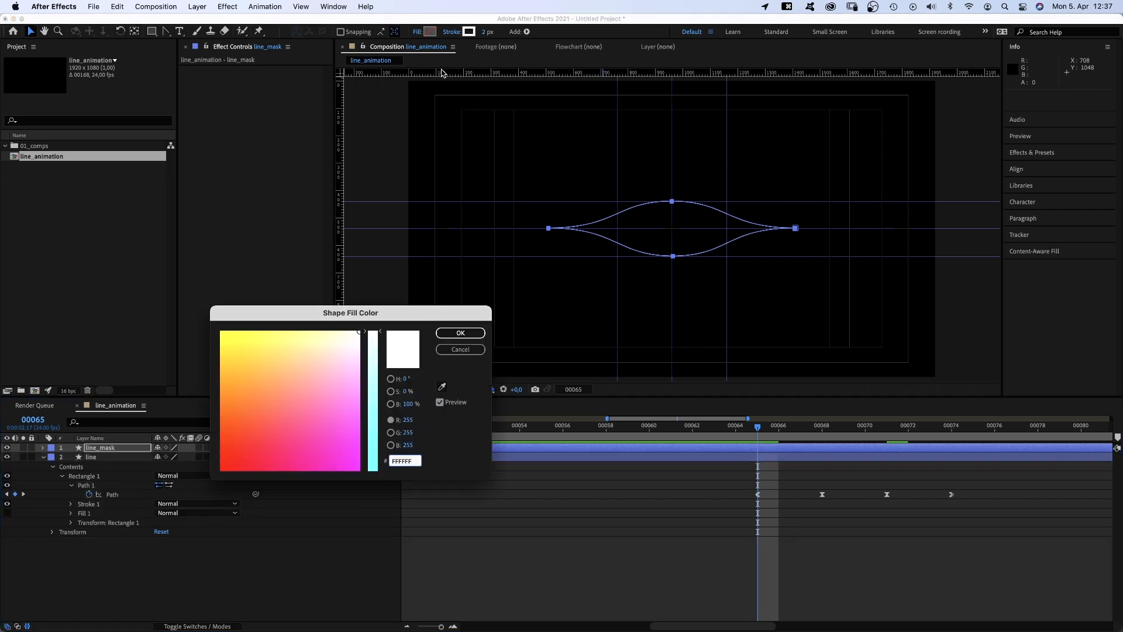
{"action": "left_click", "coordinate": [461, 330]}
{"action": "left_click", "coordinate": [455, 34]}
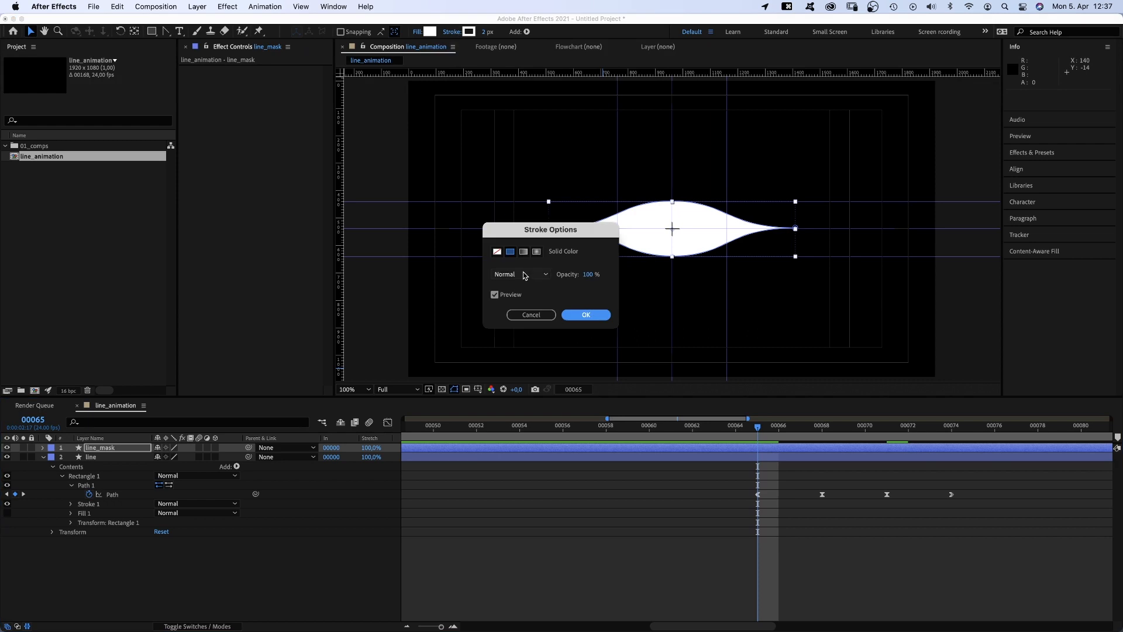
{"action": "left_click", "coordinate": [498, 255]}
{"action": "left_click", "coordinate": [580, 313]}
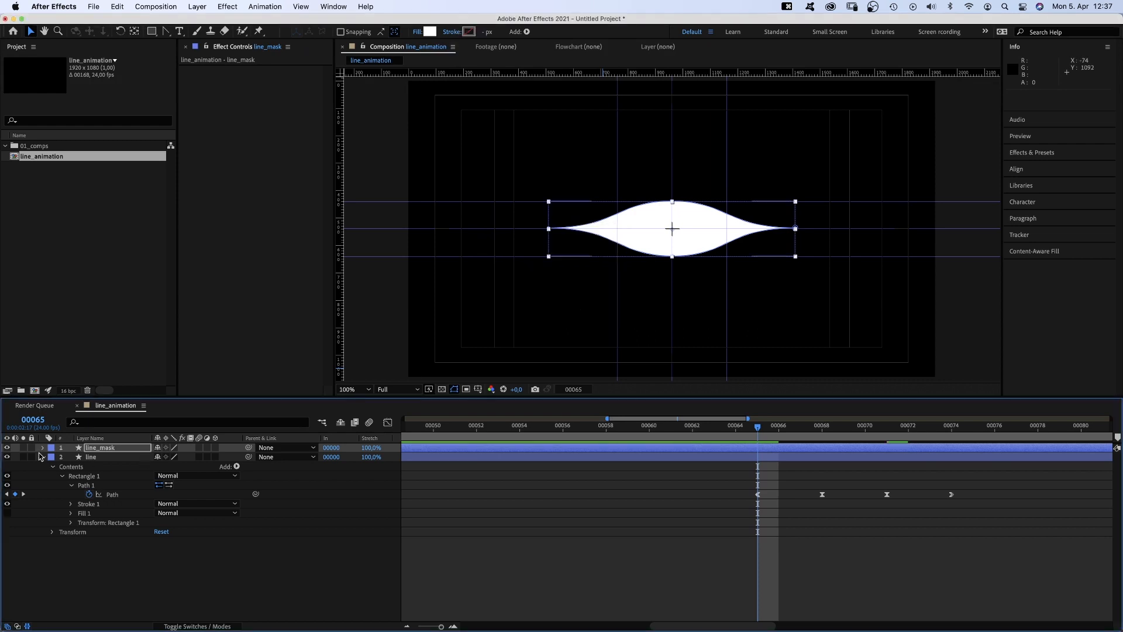
{"action": "left_click", "coordinate": [7, 447]}
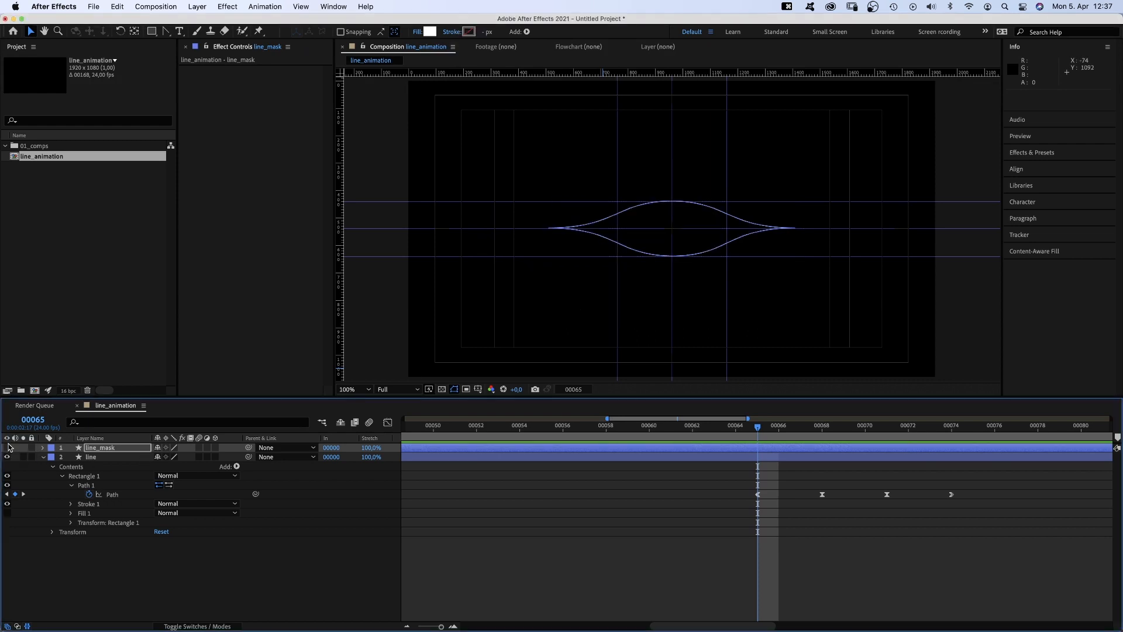
Create a composition-sized ellipse on a new shape layer and rename the layer pupil.
{"action": "left_click", "coordinate": [276, 572]}
{"action": "left_click", "coordinate": [151, 31]}
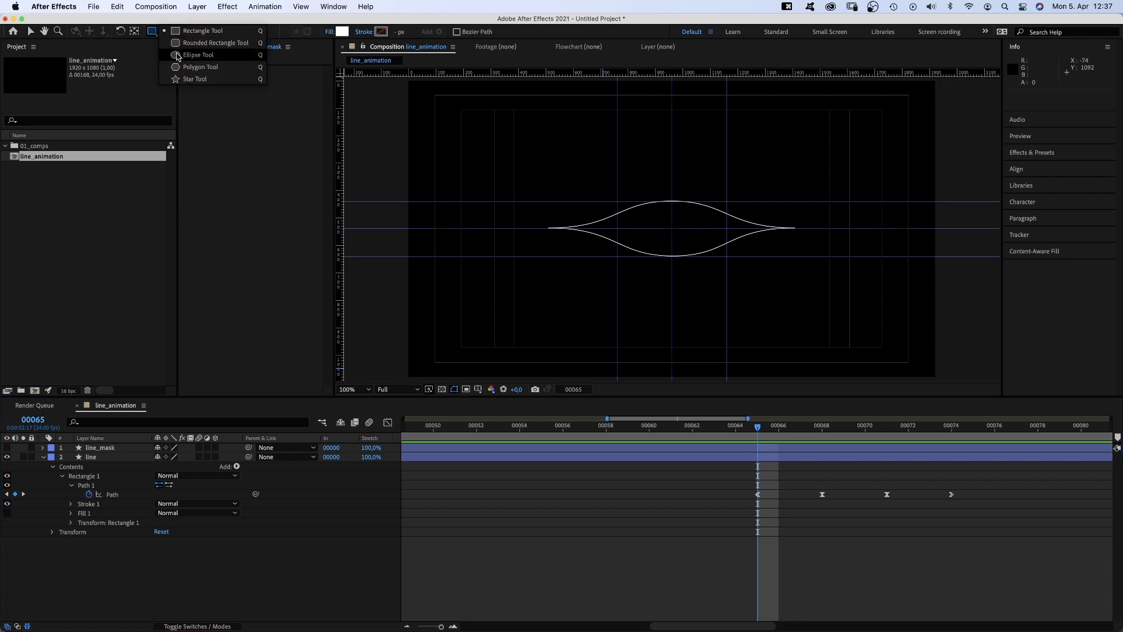
{"action": "left_click", "coordinate": [177, 55]}
{"action": "double_click", "coordinate": [153, 32]}
{"action": "left_click", "coordinate": [97, 447]}
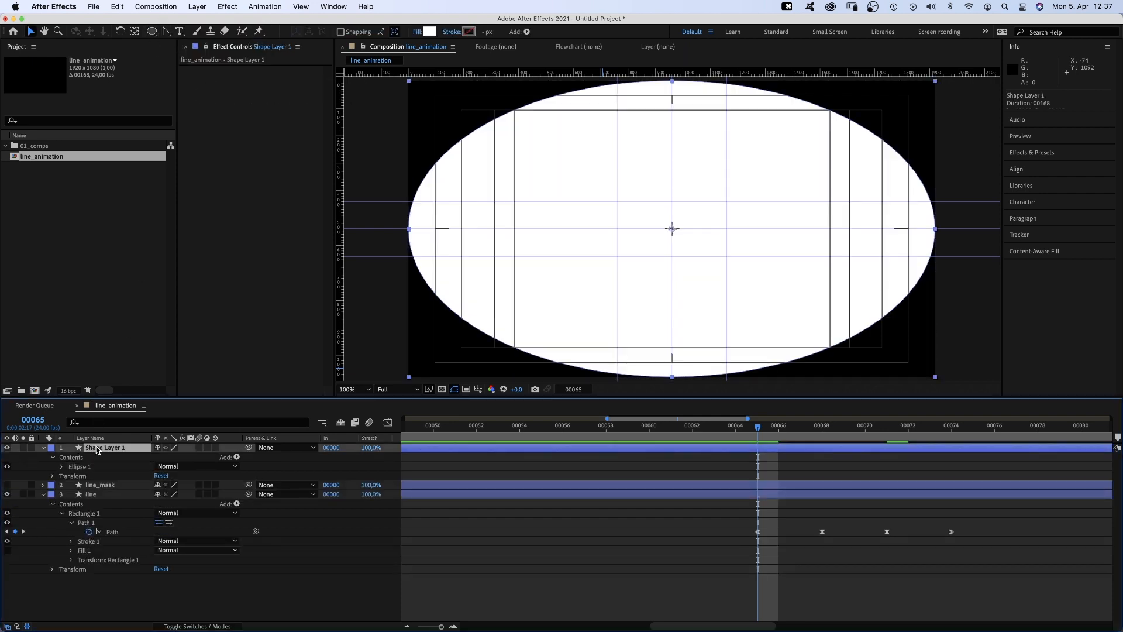
{"action": "key", "text": "Return"}
{"action": "type", "text": "pupil"}
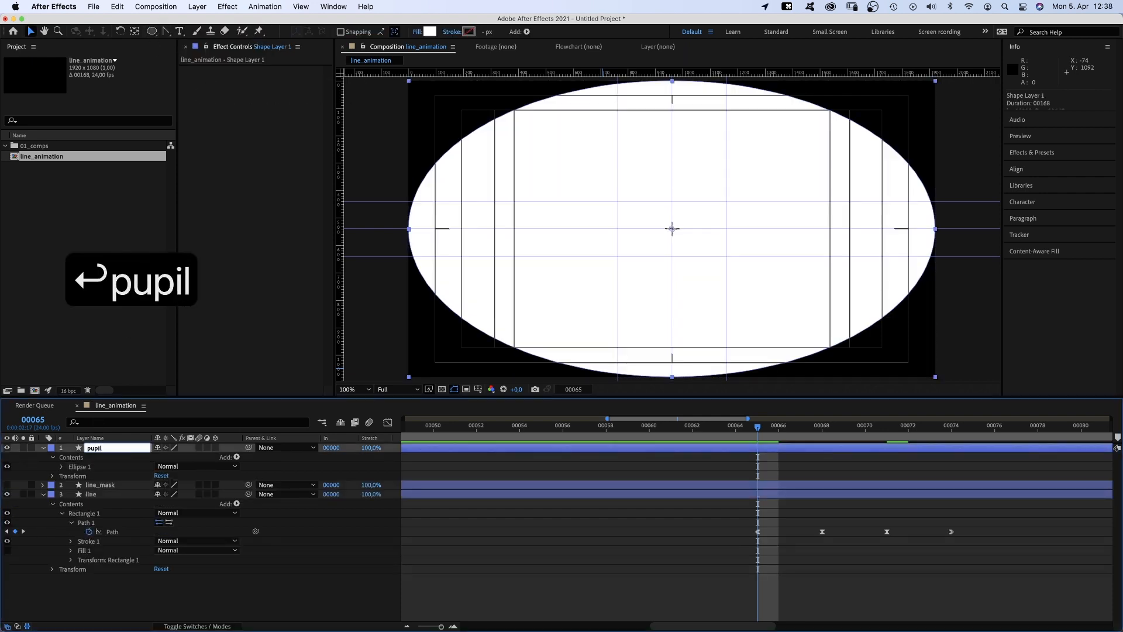
{"action": "key", "text": "Return"}
Set the pupil's ellipse path size to 200 by 200.
{"action": "left_click", "coordinate": [63, 467]}
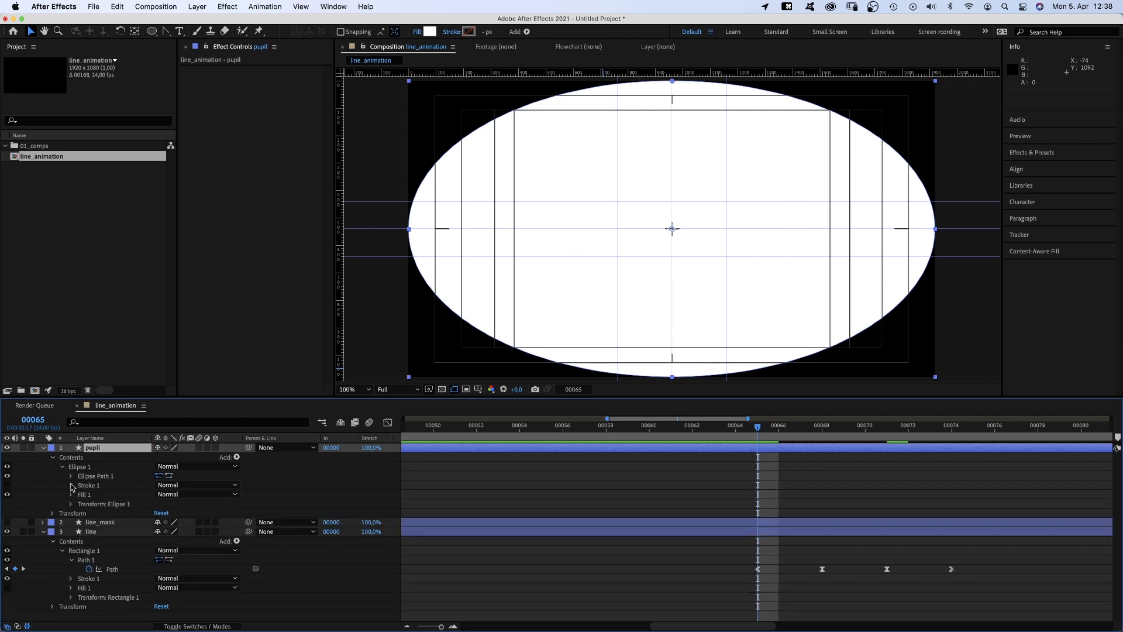
{"action": "left_click", "coordinate": [71, 476]}
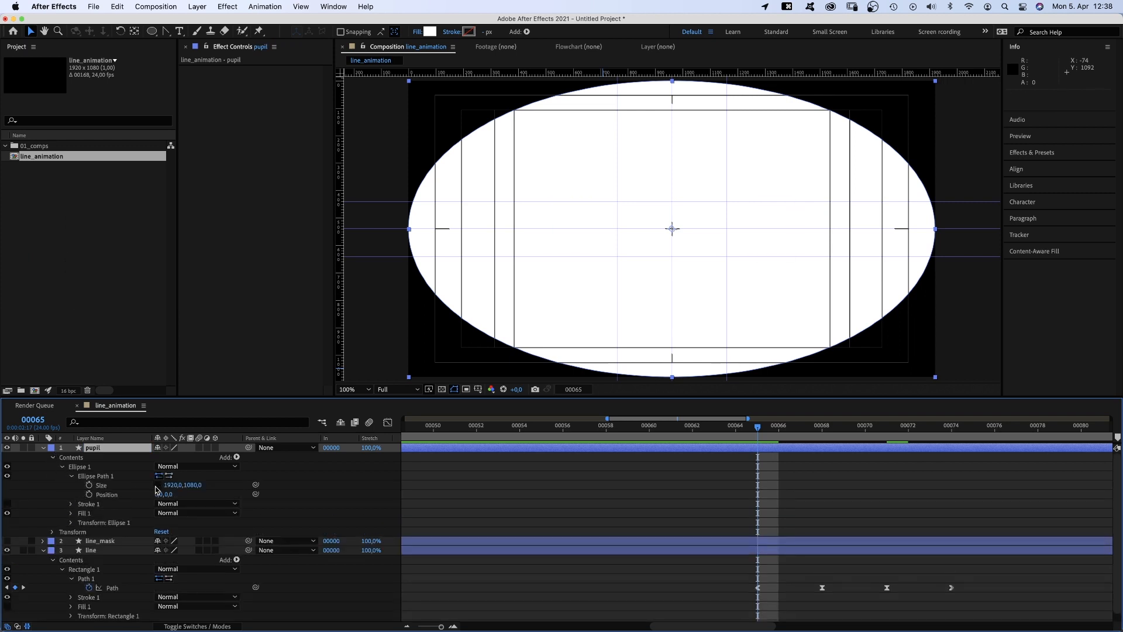
{"action": "type", "text": "200"}
{"action": "key", "text": "Tab"}
{"action": "type", "text": "200"}
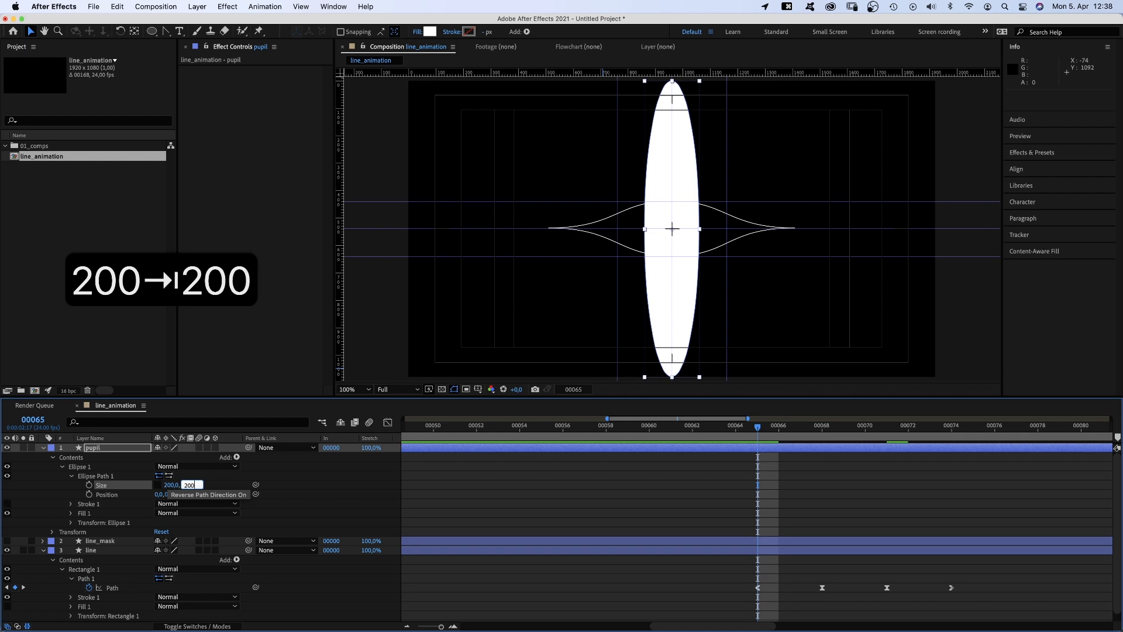
{"action": "key", "text": "Return"}
Remove the pupil circle's fill and give it a solid color stroke.
{"action": "left_click", "coordinate": [417, 33]}
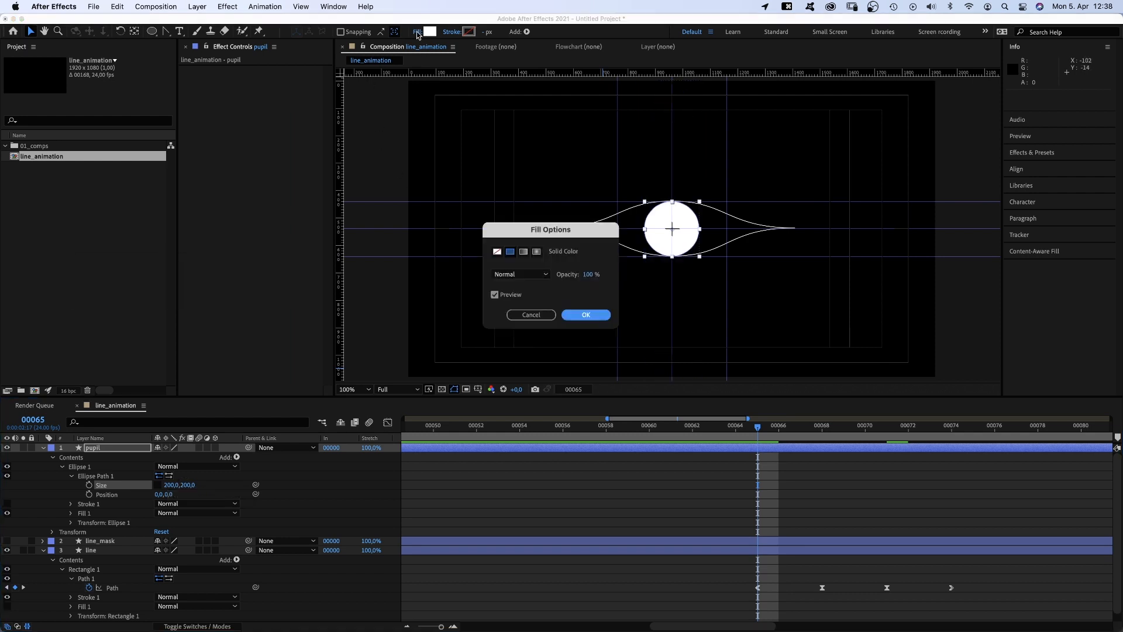
{"action": "left_click", "coordinate": [499, 251]}
{"action": "left_click", "coordinate": [587, 316]}
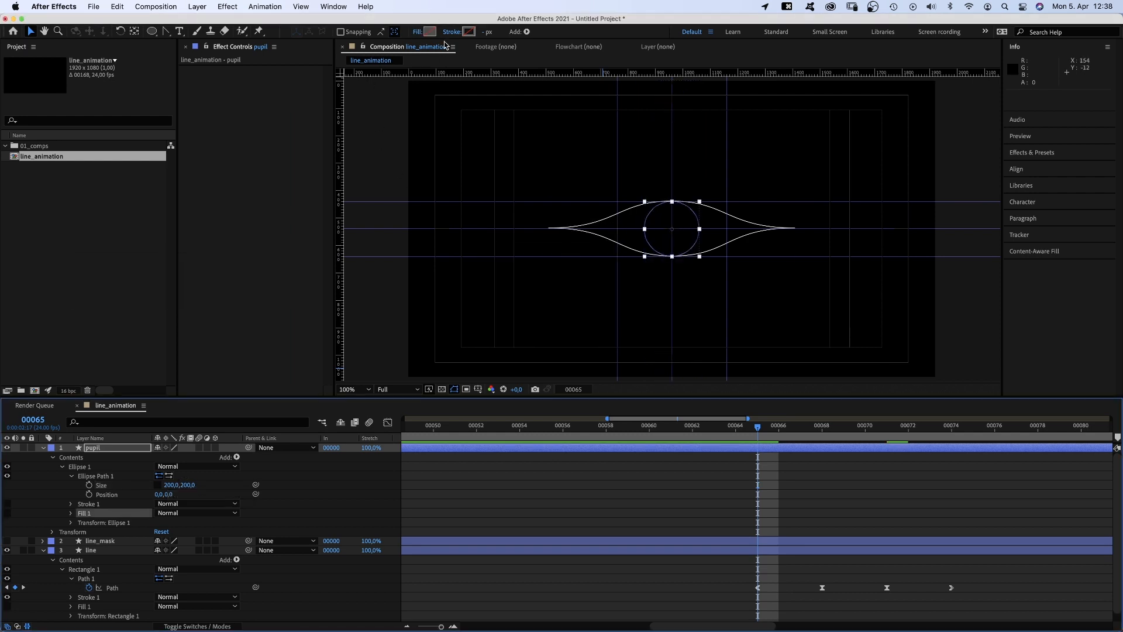
{"action": "left_click", "coordinate": [458, 33]}
{"action": "left_click", "coordinate": [510, 252]}
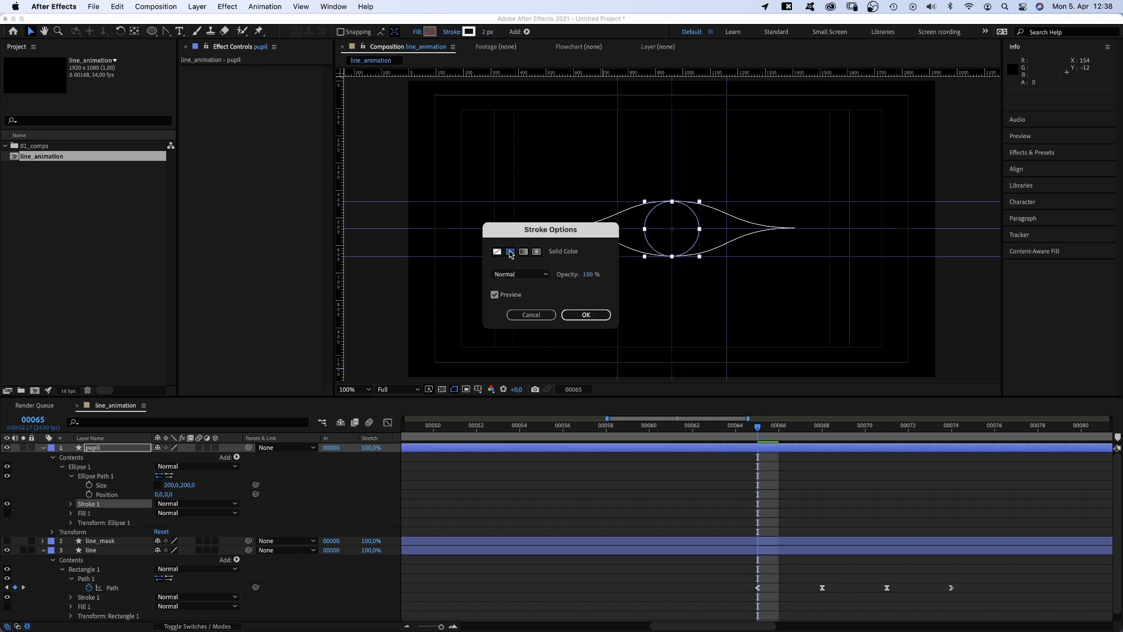
{"action": "left_click", "coordinate": [586, 316]}
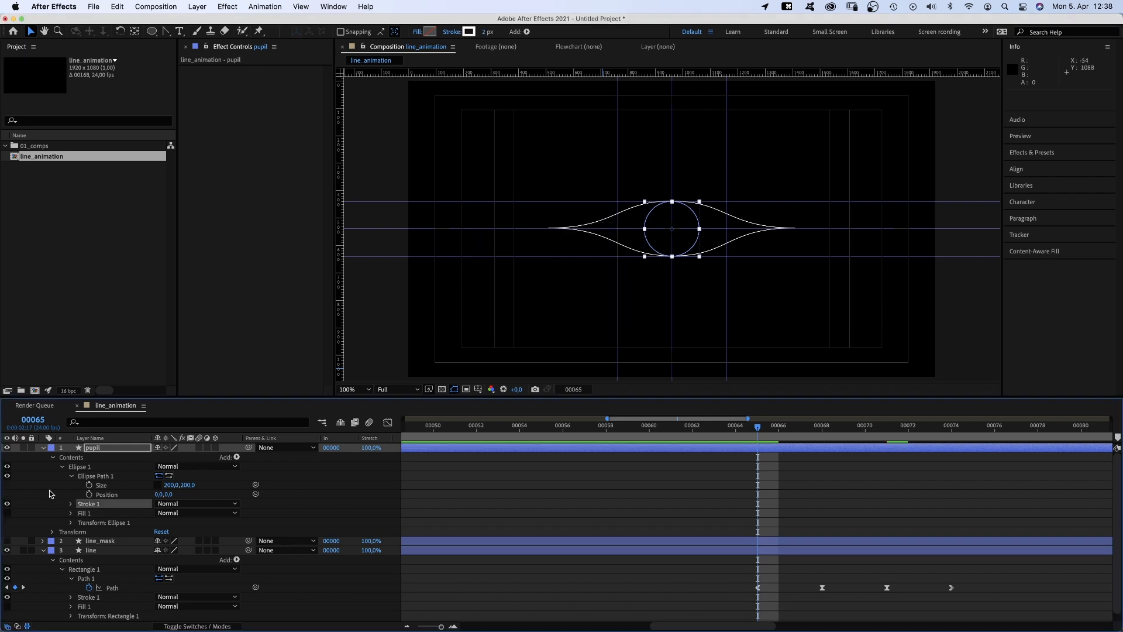
Duplicate the ellipse inside the pupil layer.
{"action": "left_click", "coordinate": [50, 494]}
{"action": "left_click", "coordinate": [62, 467]}
{"action": "left_click", "coordinate": [81, 468]}
{"action": "key", "text": "super+d"}
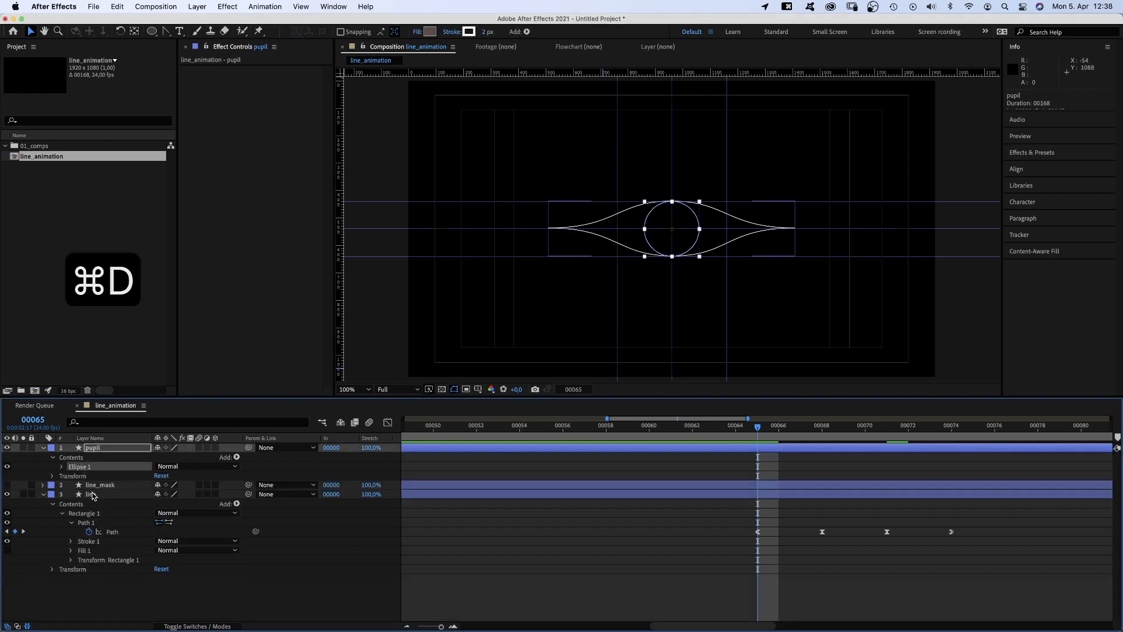
Set the duplicated ellipse's size to 115 by 115 and give it a solid white fill.
{"action": "left_click", "coordinate": [62, 466]}
{"action": "left_click", "coordinate": [72, 475]}
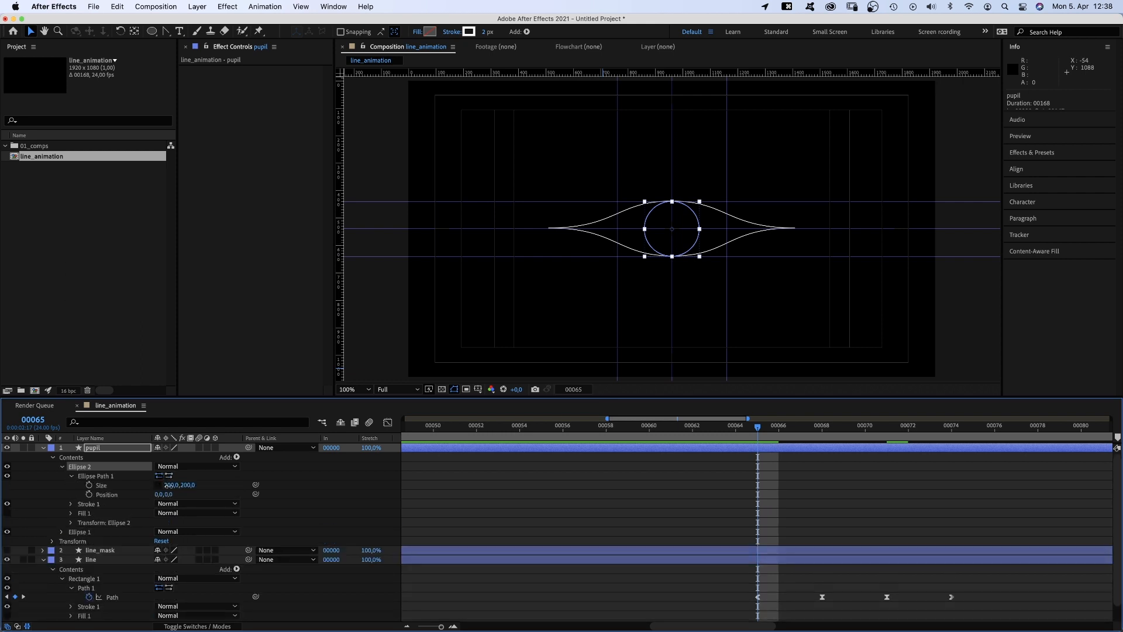
{"action": "type", "text": "115"}
{"action": "key", "text": "BackSpace"}
{"action": "key", "text": "BackSpace"}
{"action": "type", "text": "15"}
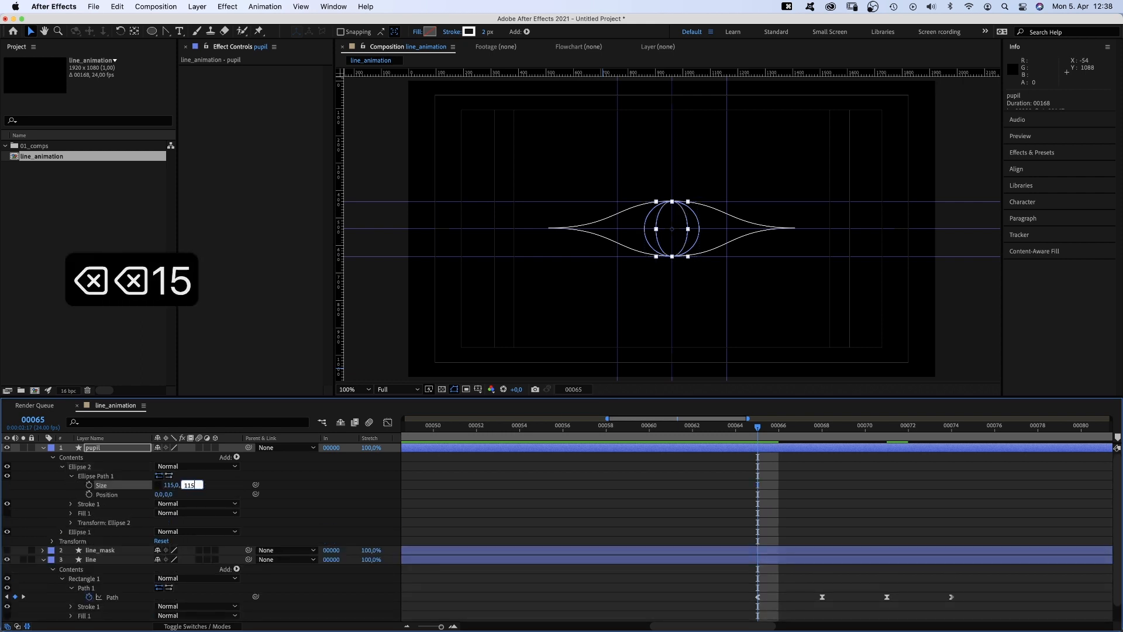
{"action": "key", "text": "Return"}
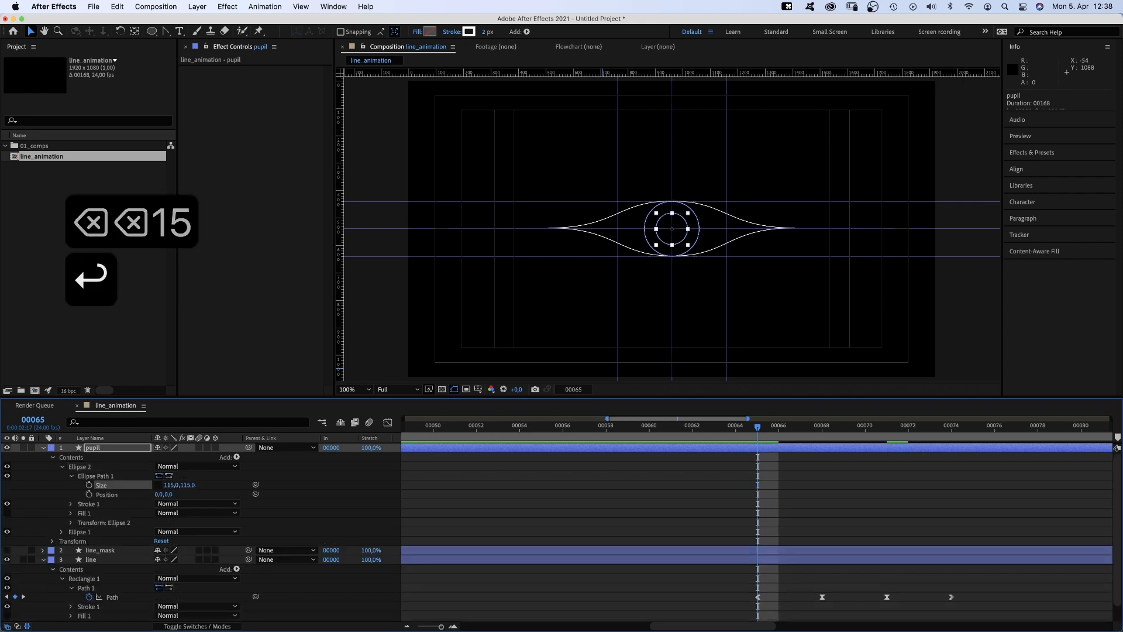
{"action": "left_click", "coordinate": [430, 31]}
{"action": "left_click", "coordinate": [455, 334]}
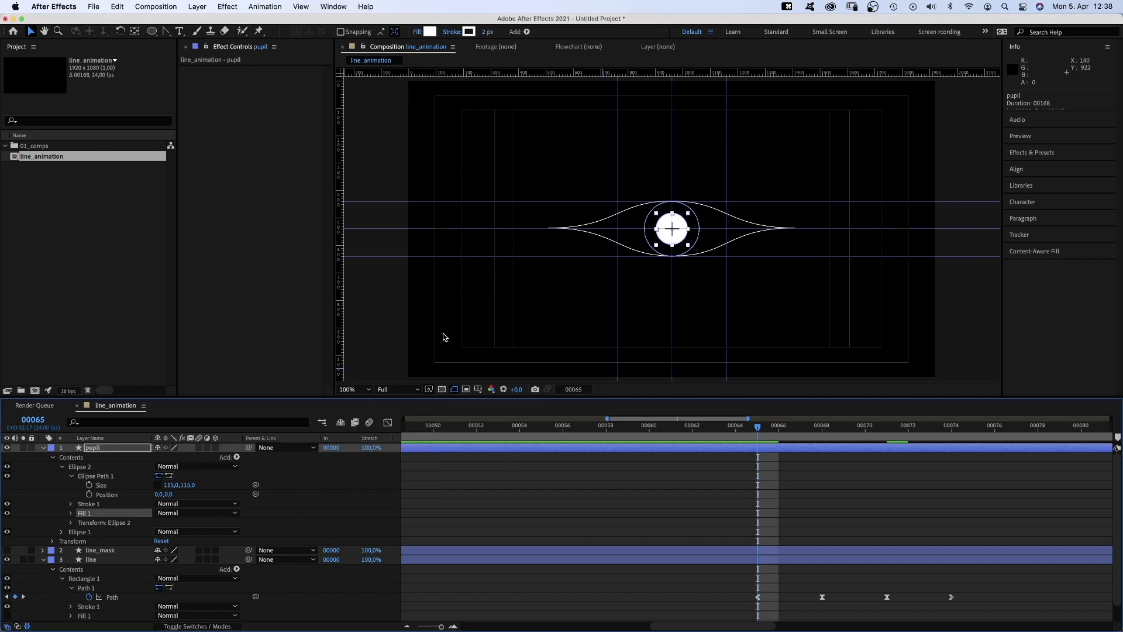
Add starting Position keyframes to both pupil ellipses at frame 24 and show only the layer's keyframed properties.
{"action": "left_click", "coordinate": [405, 626]}
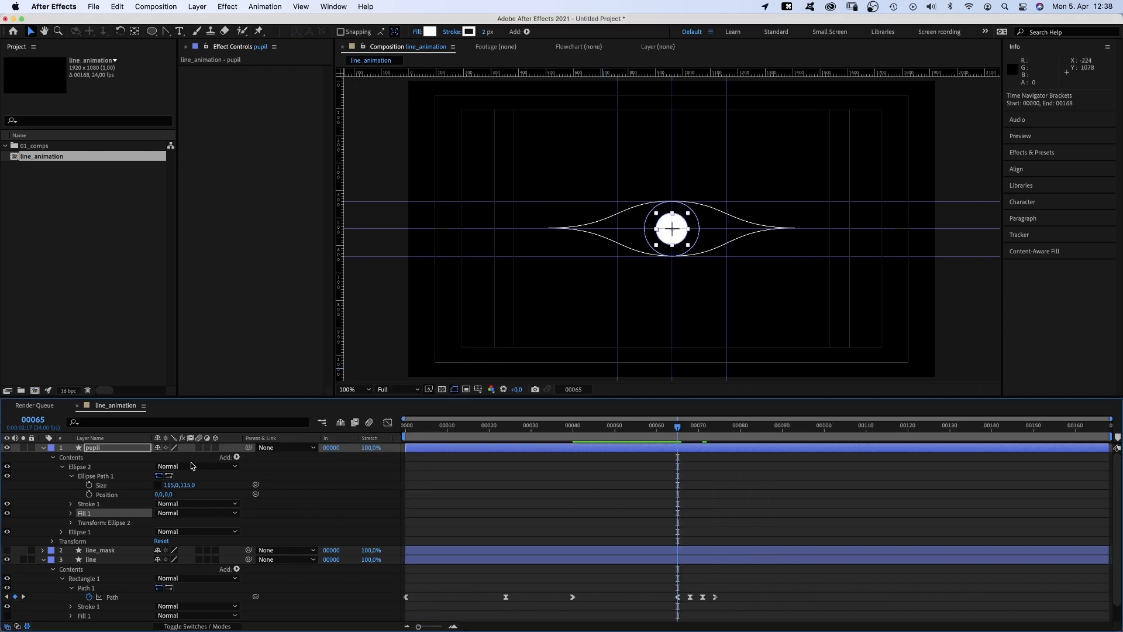
{"action": "left_click", "coordinate": [62, 532]}
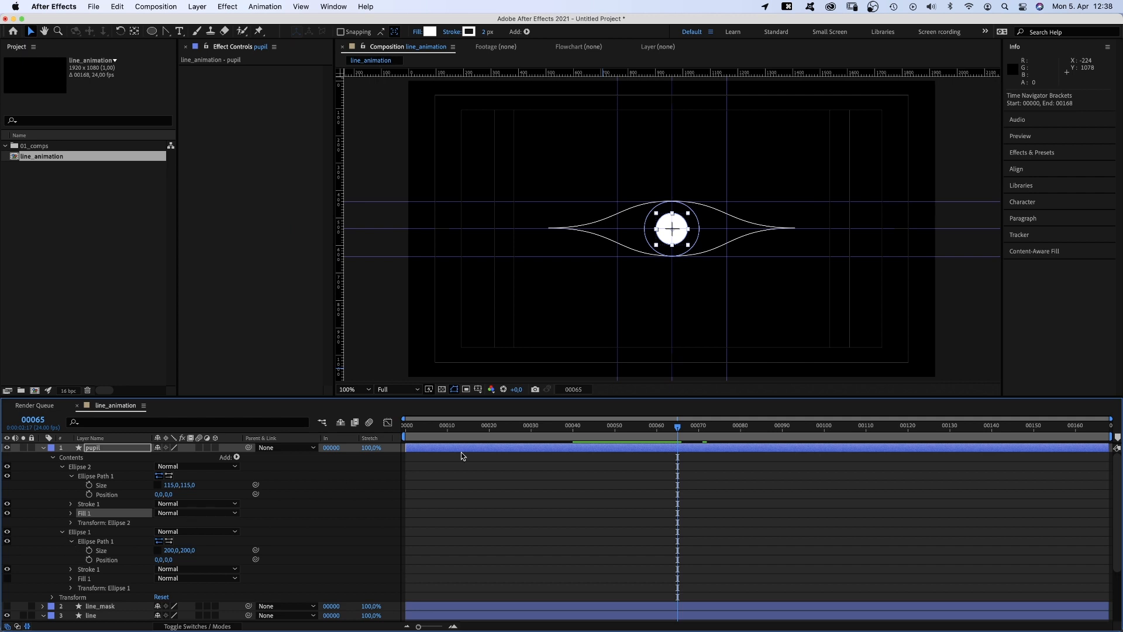
{"action": "left_click_drag", "start_coordinate": [564, 432], "coordinate": [506, 432]}
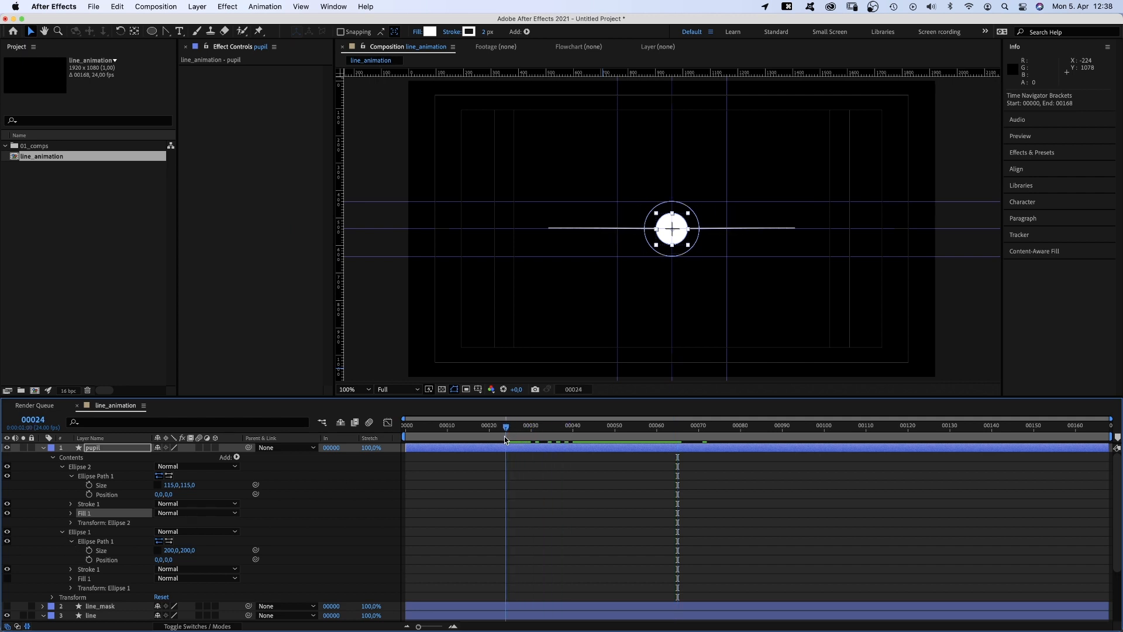
{"action": "left_click", "coordinate": [89, 494]}
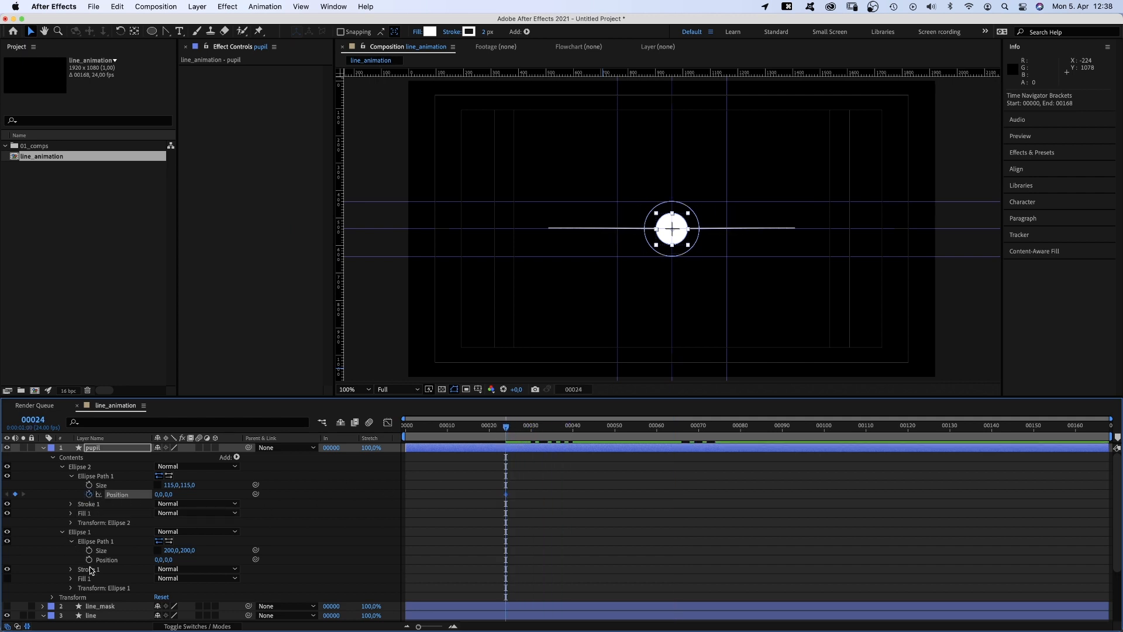
{"action": "left_click", "coordinate": [136, 449]}
{"action": "key", "text": "u"}
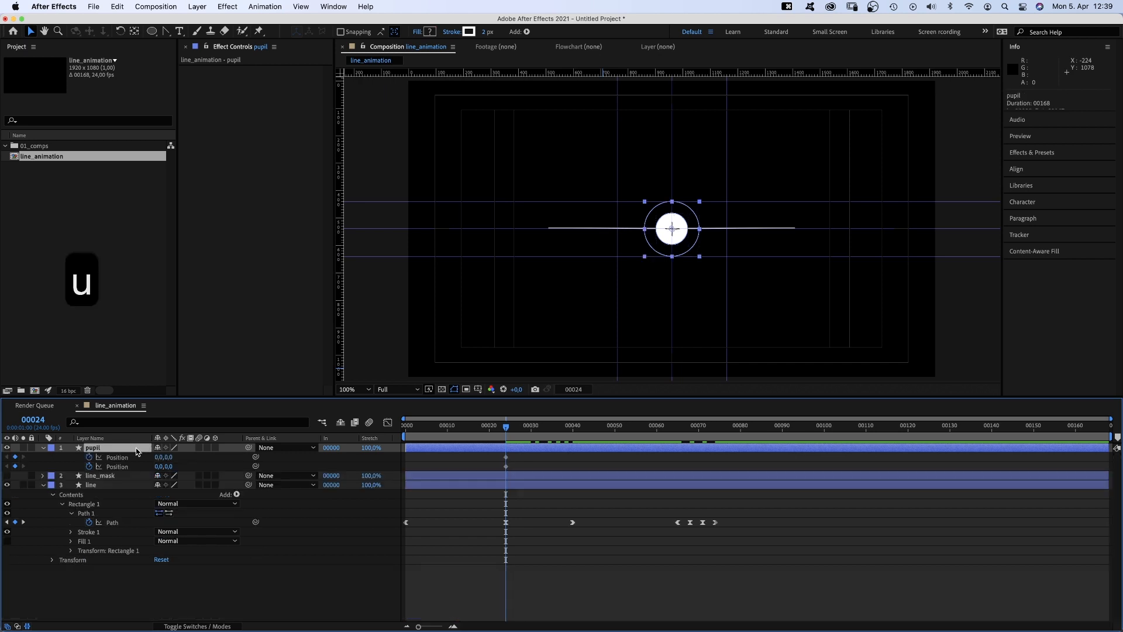
At frame 47, set the inner ellipse's position to -41,0 and the outer's to -20,0, then hold both with keyframes at frame 55.
{"action": "left_click_drag", "start_coordinate": [528, 432], "coordinate": [603, 432]}
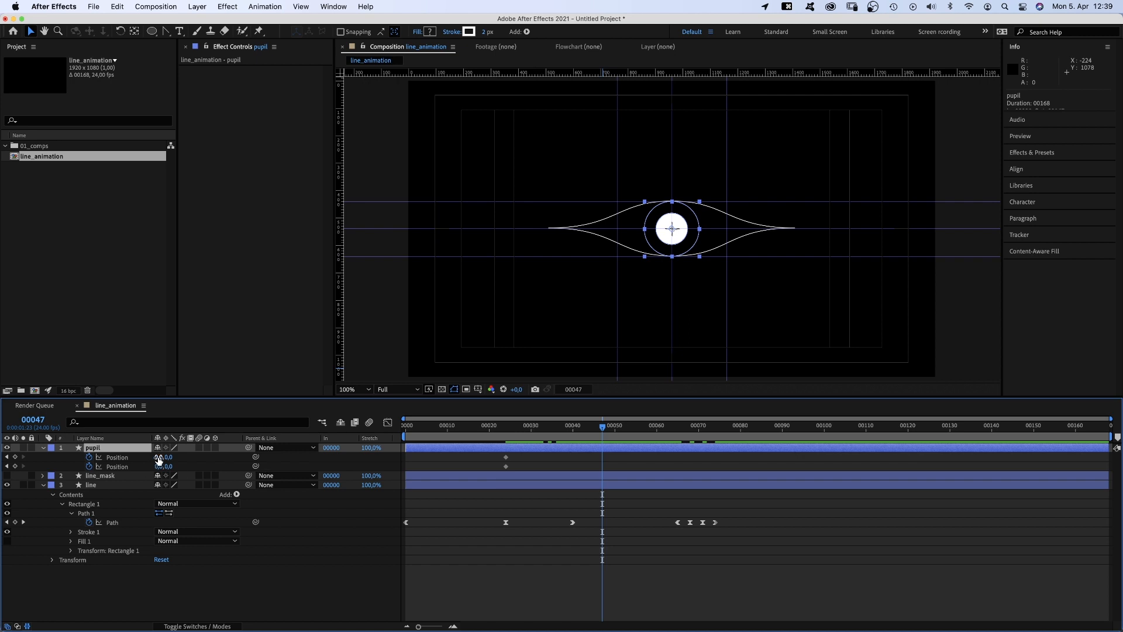
{"action": "mouse_move", "coordinate": [158, 457]}
{"action": "left_mouse_down"}
{"action": "mouse_move", "coordinate": [145, 466]}
{"action": "mouse_move", "coordinate": [156, 453]}
{"action": "left_mouse_up"}
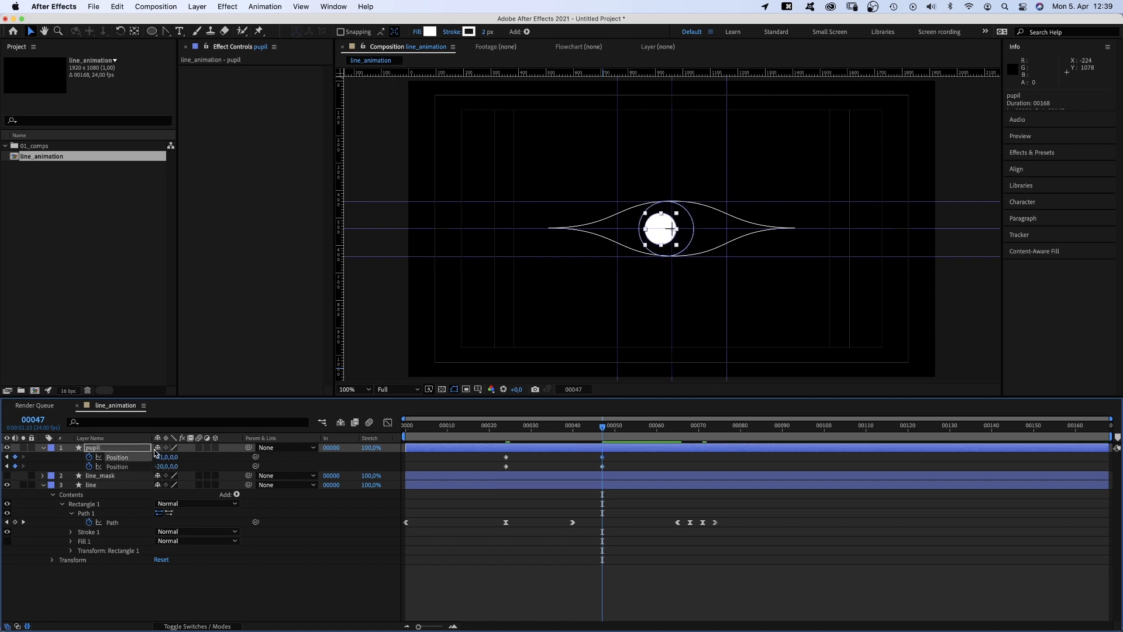
{"action": "left_click", "coordinate": [637, 431]}
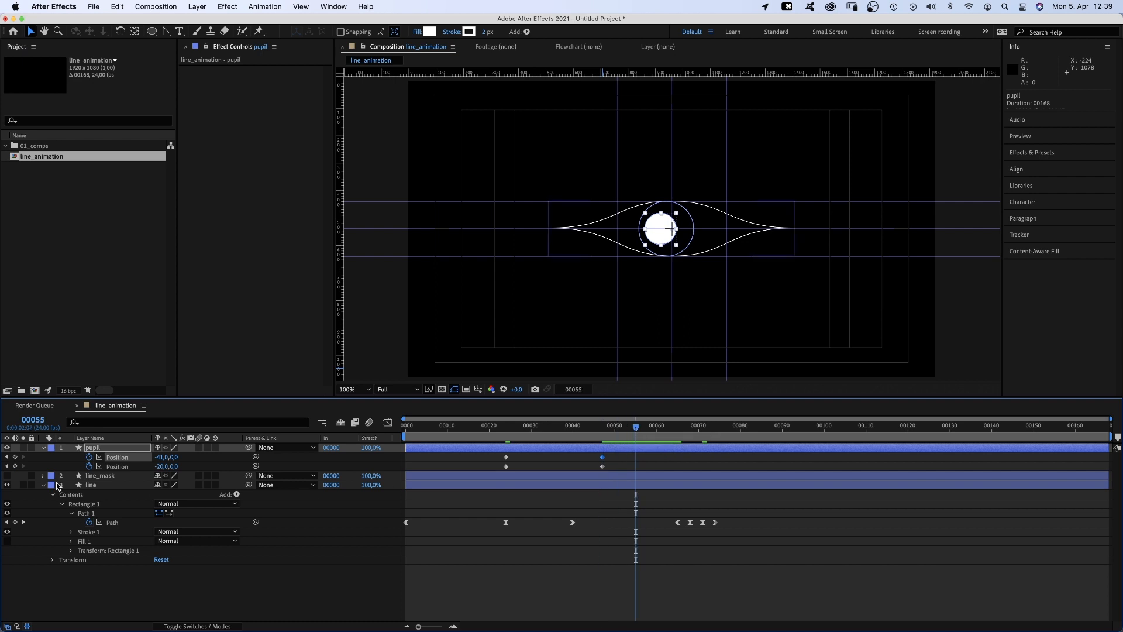
{"action": "left_click", "coordinate": [15, 467]}
At frame 59, set the inner ellipse's position to 55,0 and the outer's to 38,0, then hold both with keyframes at frame 64.
{"action": "left_click_drag", "start_coordinate": [636, 428], "coordinate": [655, 430]}
{"action": "left_click_drag", "start_coordinate": [158, 466], "coordinate": [539, 434]}
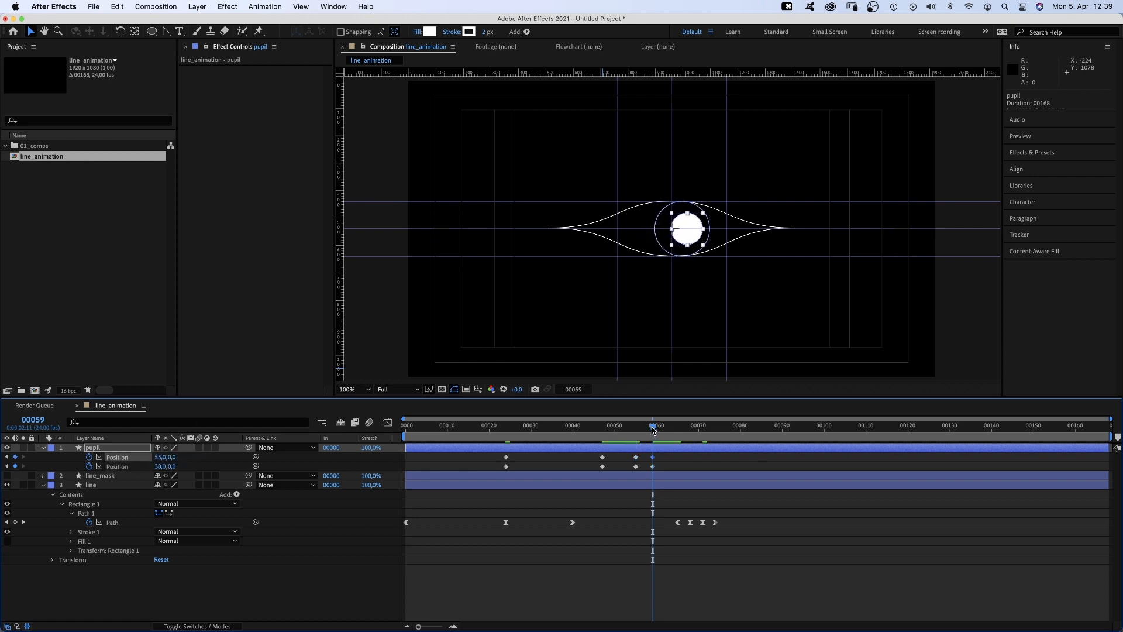
{"action": "left_click_drag", "start_coordinate": [654, 430], "coordinate": [667, 432]}
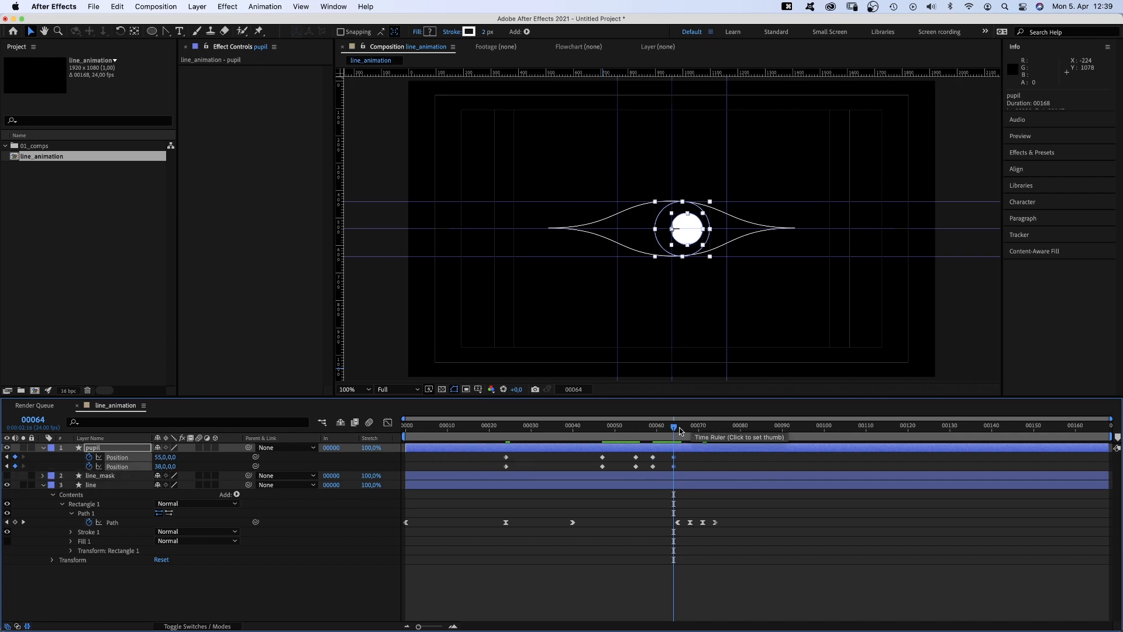
Copy both ellipses' Position keyframes from frame 24 to frame 68 to return the pupil to the centre.
{"action": "left_click_drag", "start_coordinate": [681, 432], "coordinate": [690, 428]}
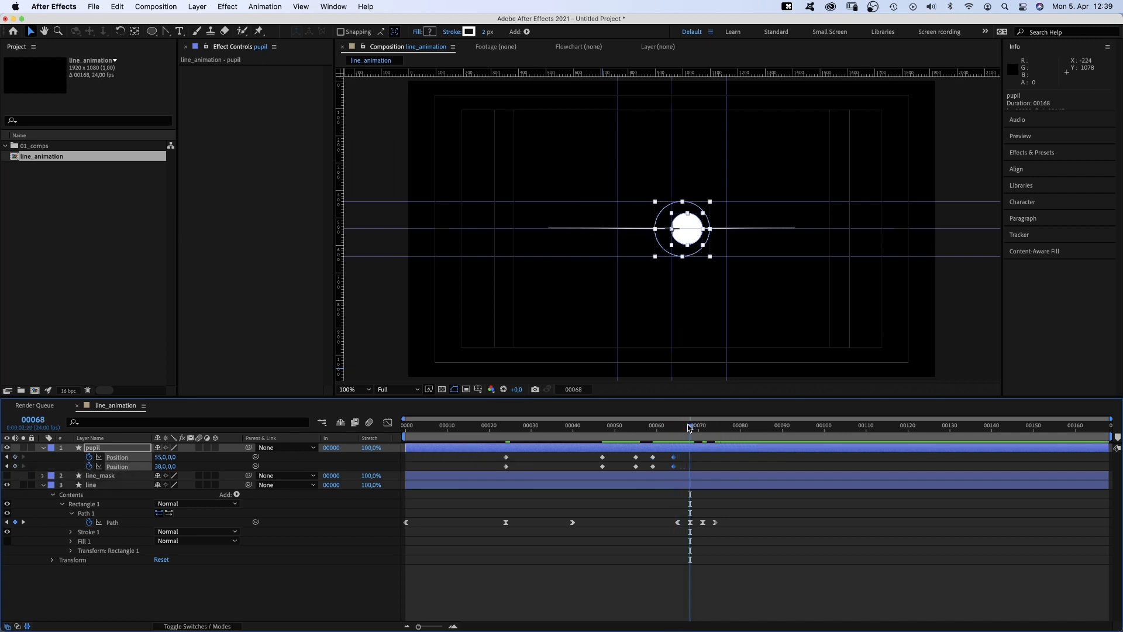
{"action": "left_click_drag", "start_coordinate": [502, 462], "coordinate": [507, 468]}
{"action": "key", "text": "super+c"}
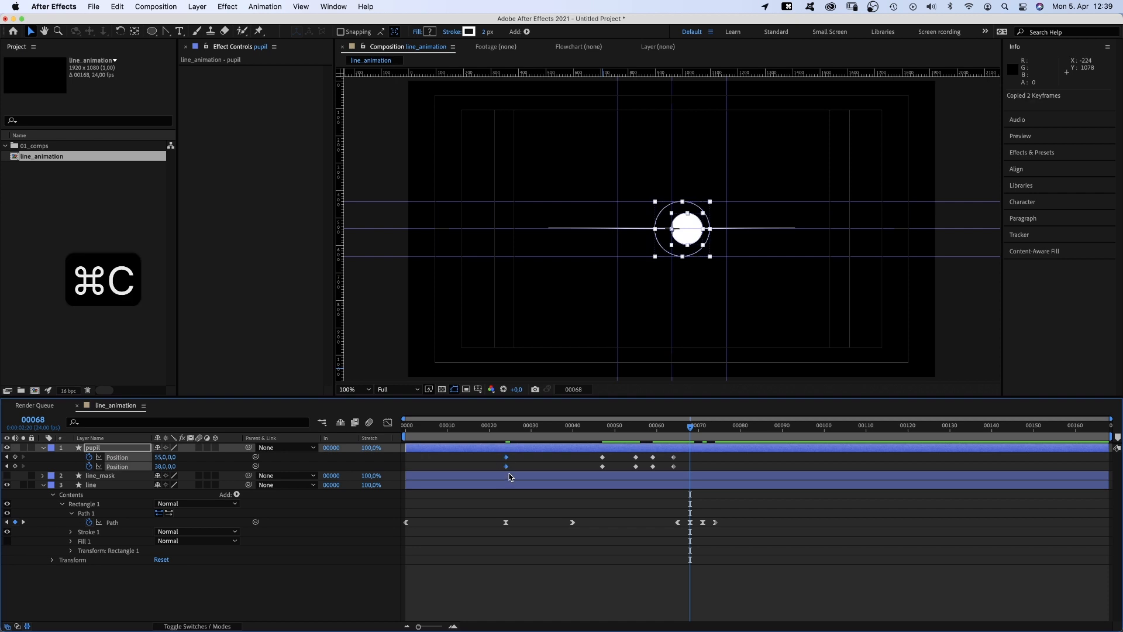
{"action": "key", "text": "super+v"}
Open all pupil Position keyframes in the Graph Editor and ease the first movement between frames 24 and 47 into a mid-point speed peak.
{"action": "left_click_drag", "start_coordinate": [704, 465], "coordinate": [504, 475]}
{"action": "left_click", "coordinate": [388, 422]}
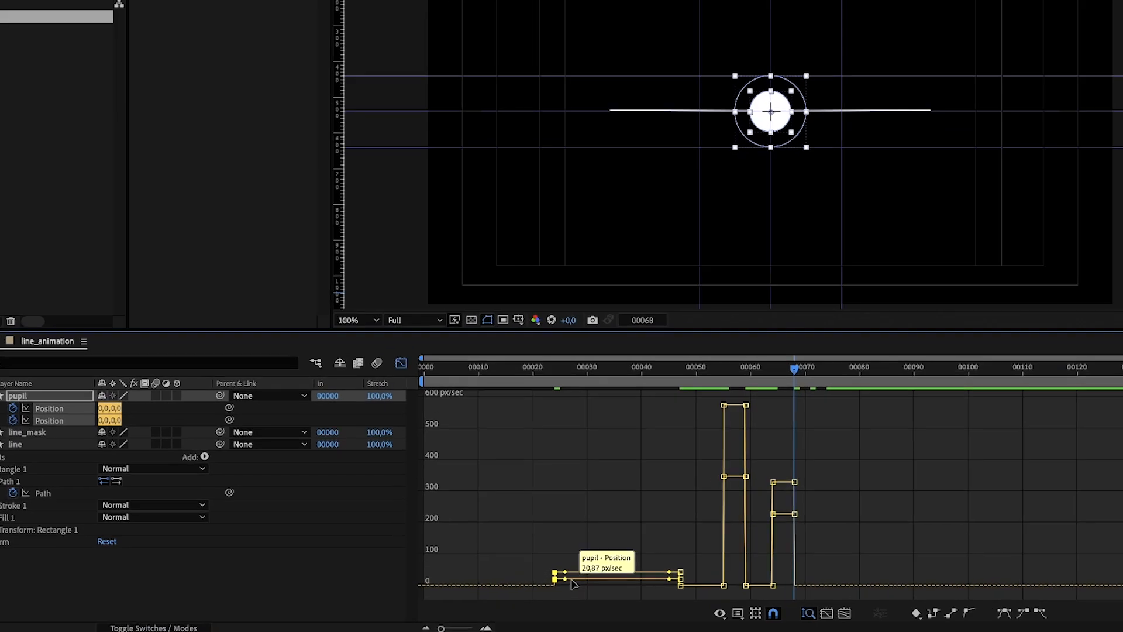
{"action": "left_click_drag", "start_coordinate": [517, 593], "coordinate": [610, 593]}
{"action": "left_click_drag", "start_coordinate": [693, 558], "coordinate": [638, 602]}
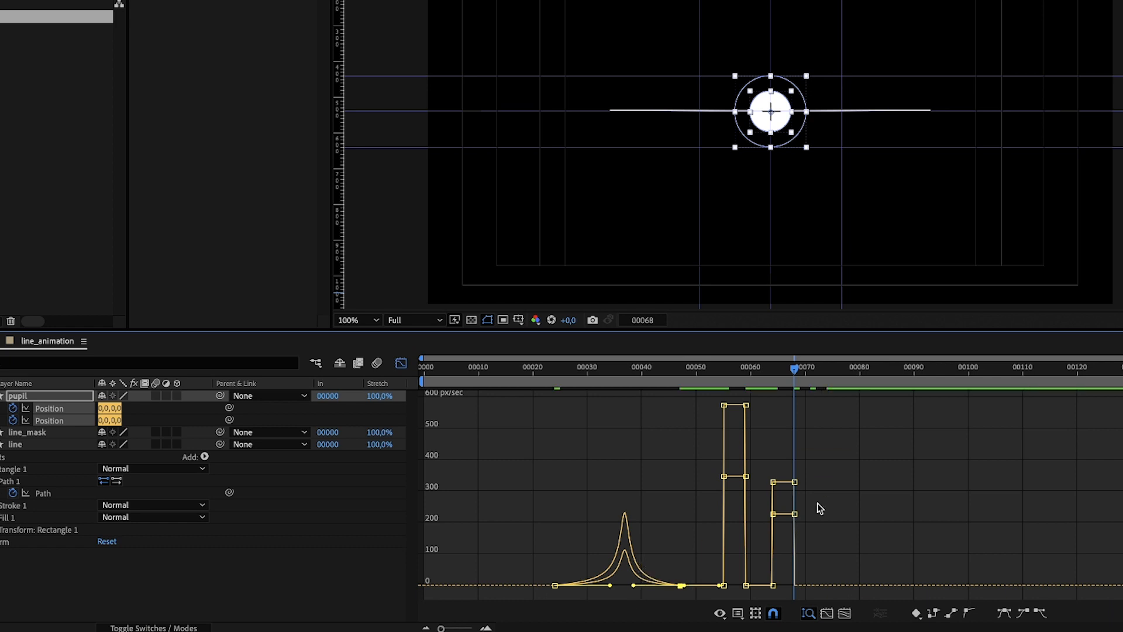
Ease both ellipses' speed curves in and out for the movement between frames 55 and 59.
{"action": "left_click_drag", "start_coordinate": [700, 397], "coordinate": [750, 518]}
{"action": "left_click_drag", "start_coordinate": [734, 405], "coordinate": [803, 576]}
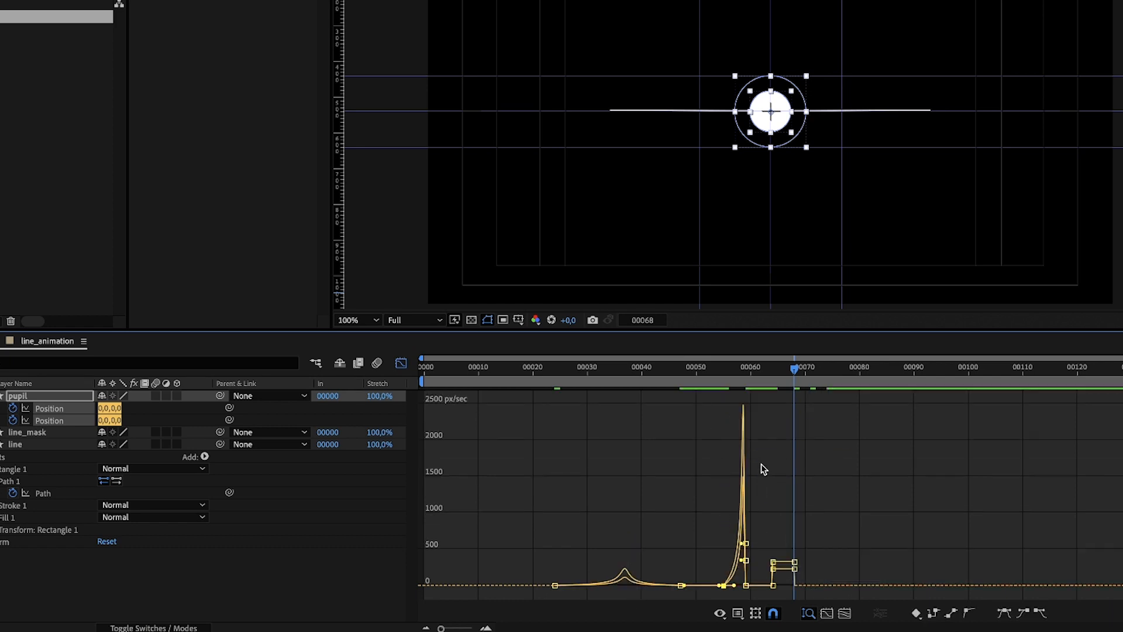
{"action": "left_click", "coordinate": [746, 544]}
{"action": "left_click", "coordinate": [746, 561], "text": "shift"}
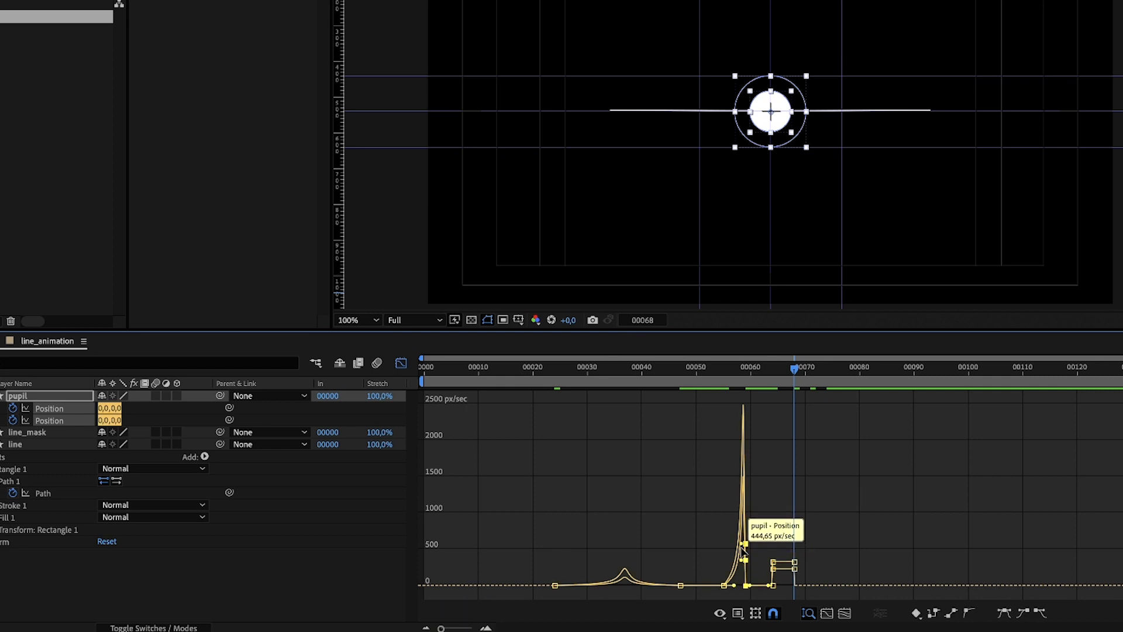
{"action": "left_click_drag", "start_coordinate": [745, 545], "coordinate": [785, 588]}
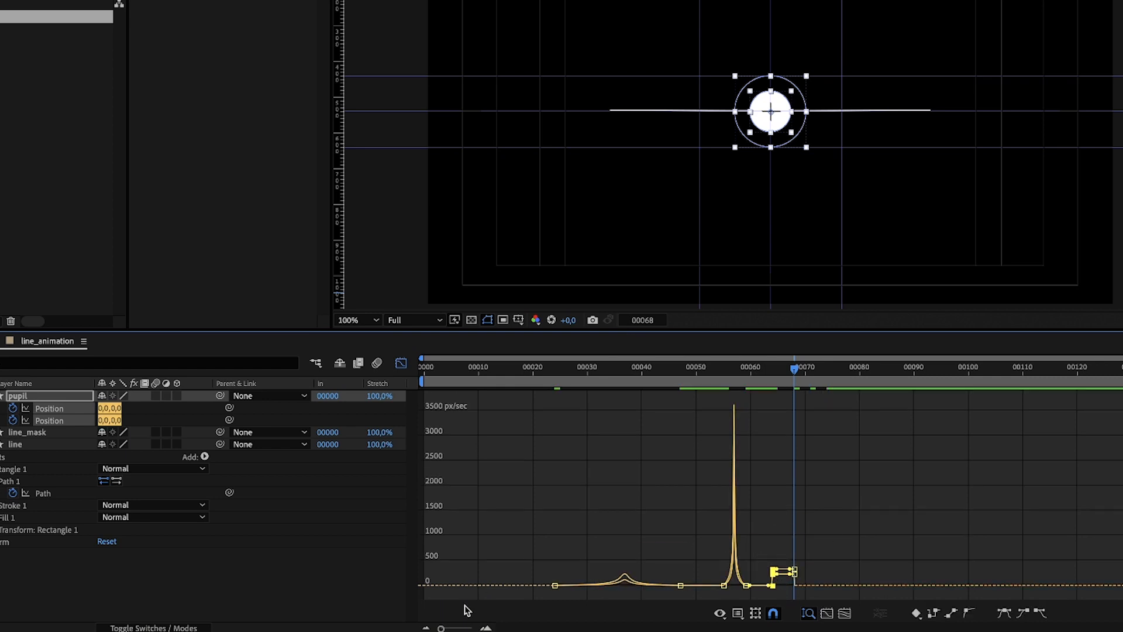
Ease both ellipses' speed curves for the return movement between frames 64 and 68 and close the Graph Editor.
{"action": "left_click_drag", "start_coordinate": [441, 628], "coordinate": [450, 628]}
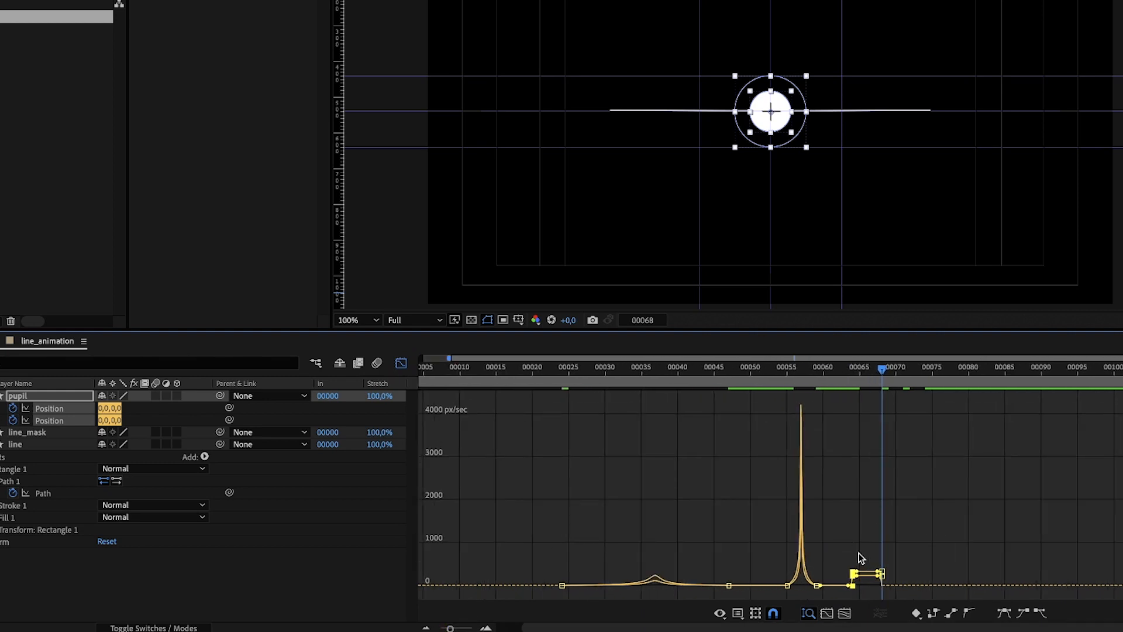
{"action": "mouse_move", "coordinate": [858, 579]}
{"action": "left_mouse_down"}
{"action": "mouse_move", "coordinate": [889, 573]}
{"action": "mouse_move", "coordinate": [865, 590]}
{"action": "left_mouse_up"}
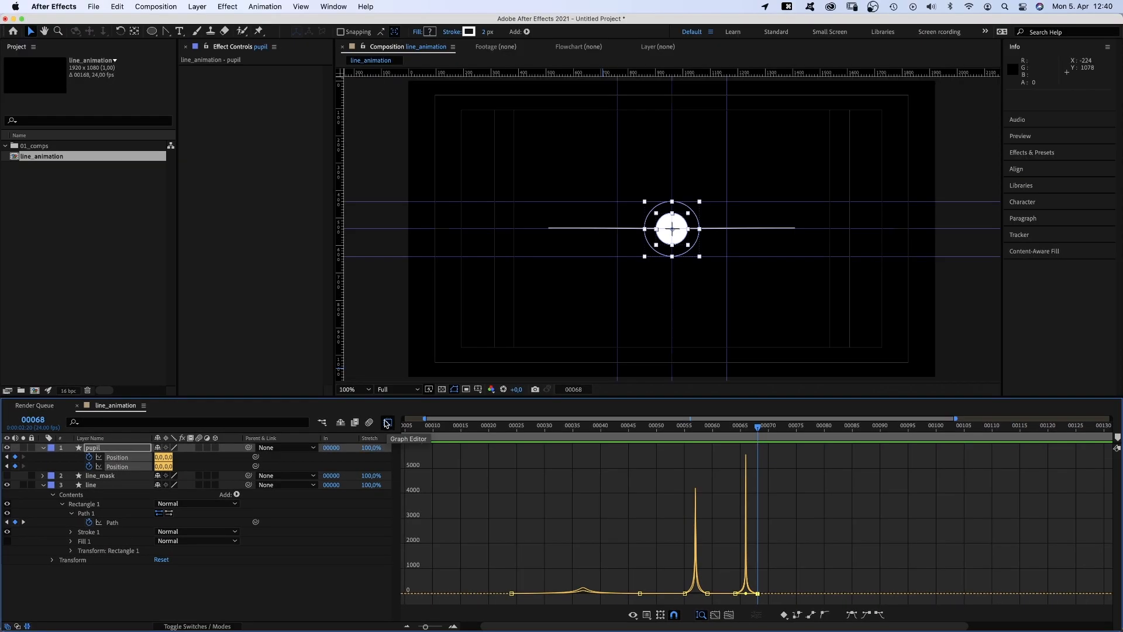
{"action": "left_click", "coordinate": [400, 363]}
Find the Set Matte effect and apply it to the pupil layer.
{"action": "left_click", "coordinate": [1057, 151]}
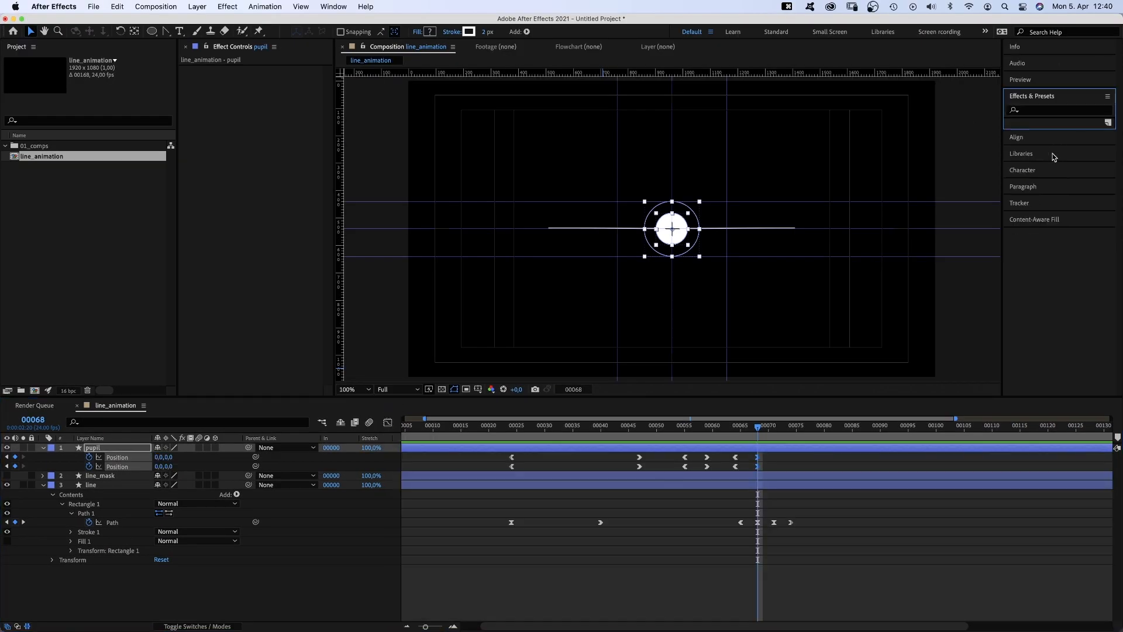
{"action": "left_click", "coordinate": [1035, 110]}
{"action": "type", "text": "set matte"}
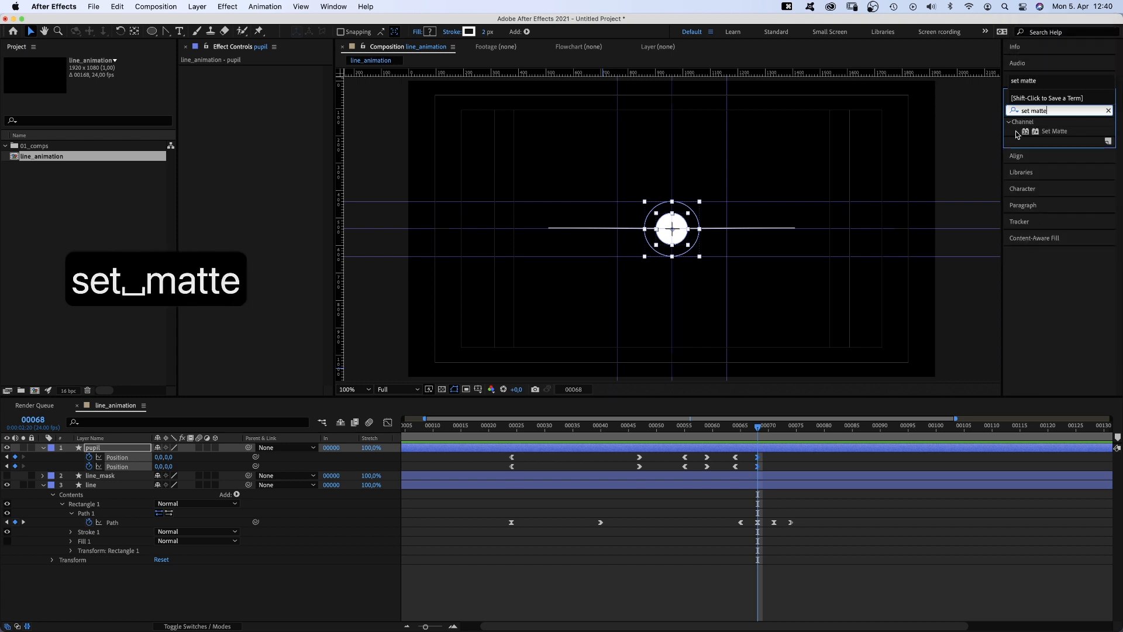
{"action": "left_click_drag", "start_coordinate": [1030, 132], "coordinate": [234, 189]}
{"action": "left_click_drag", "start_coordinate": [206, 127], "coordinate": [206, 126]}
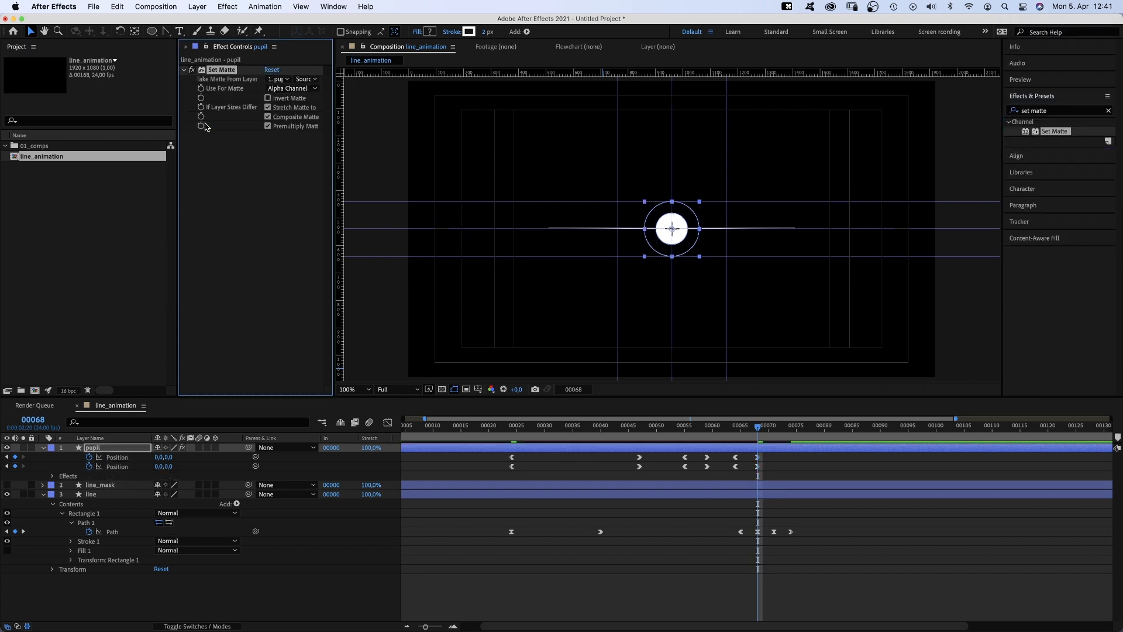
Set the pupil's Set Matte effect to take its matte from the line_mask layer and preview the animation.
{"action": "left_click", "coordinate": [274, 82]}
{"action": "left_click", "coordinate": [278, 116]}
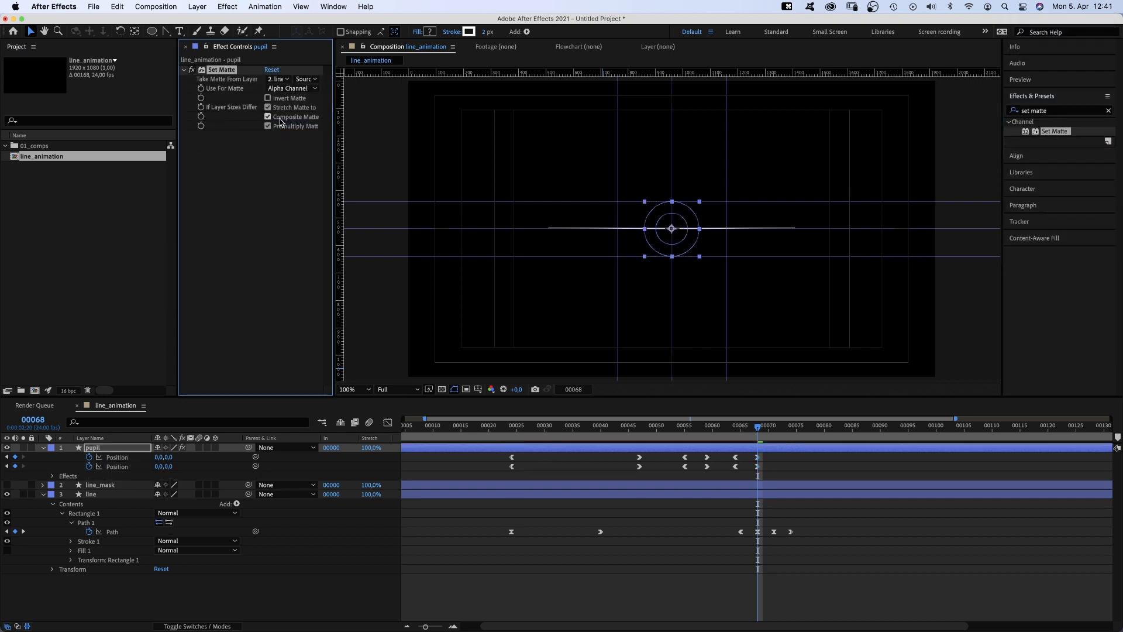
{"action": "key", "text": "0"}
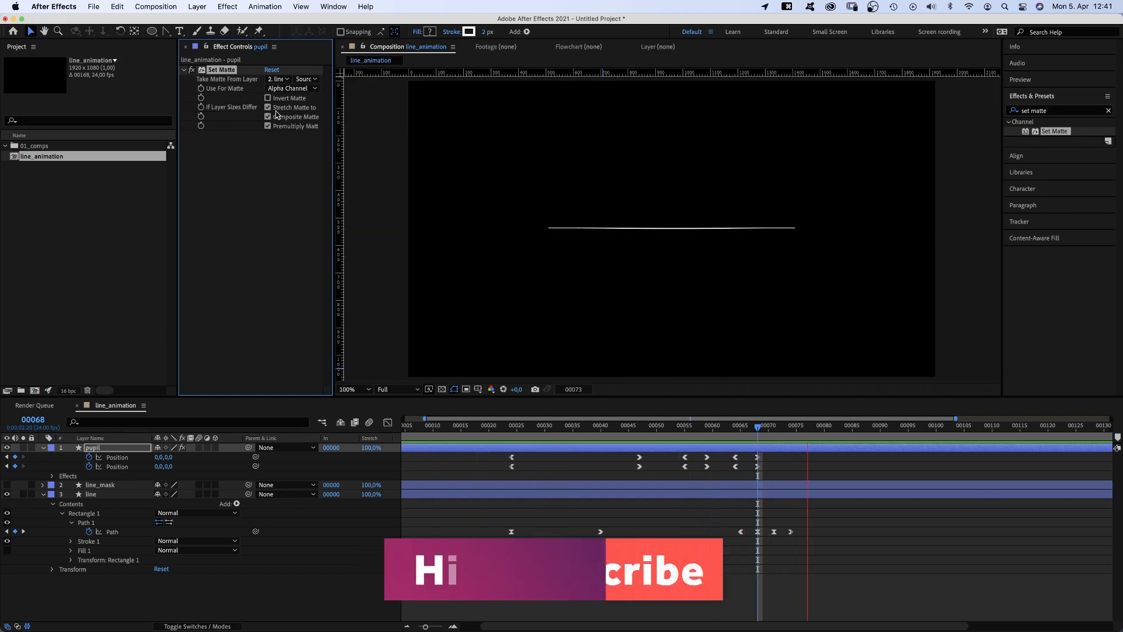
{"action": "key", "text": "0"}
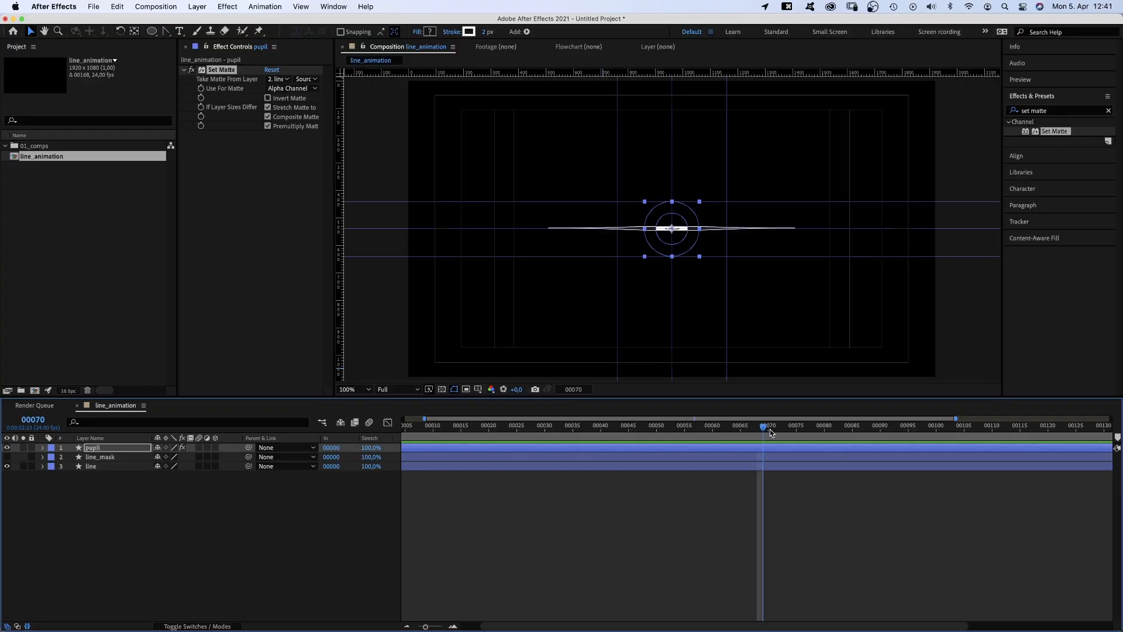
Split the pupil, line_mask and line layers at frame 74 and stack the split-off parts above the originals.
{"action": "left_click_drag", "start_coordinate": [770, 433], "coordinate": [788, 445]}
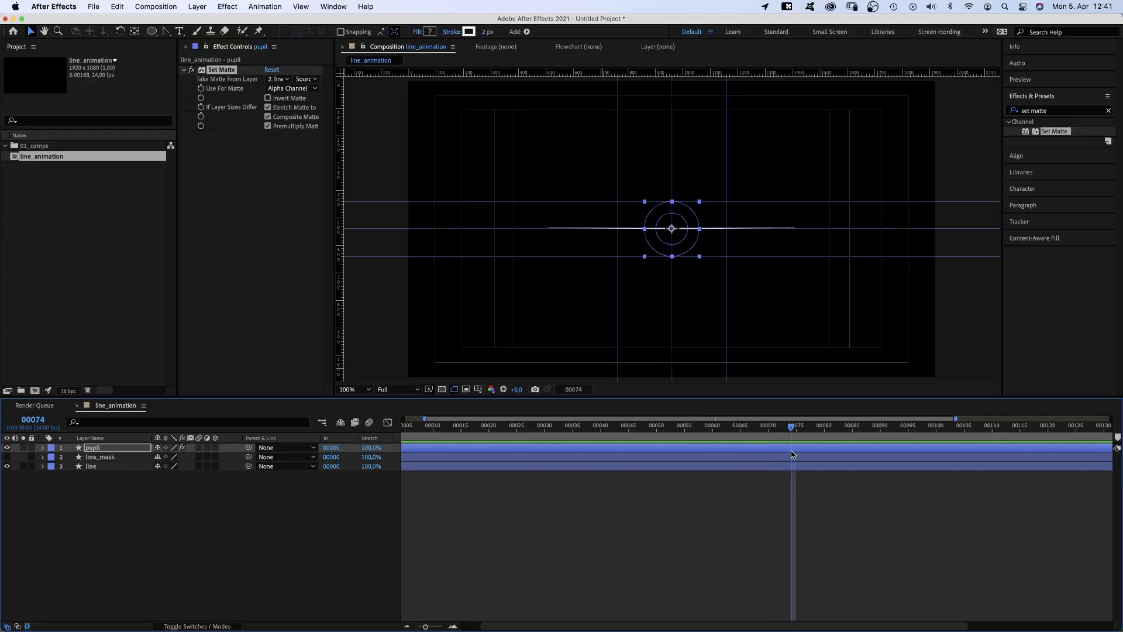
{"action": "left_click", "coordinate": [792, 469], "text": "shift"}
{"action": "left_click_drag", "start_coordinate": [426, 627], "coordinate": [414, 626]}
{"action": "key", "text": "shift+super+d"}
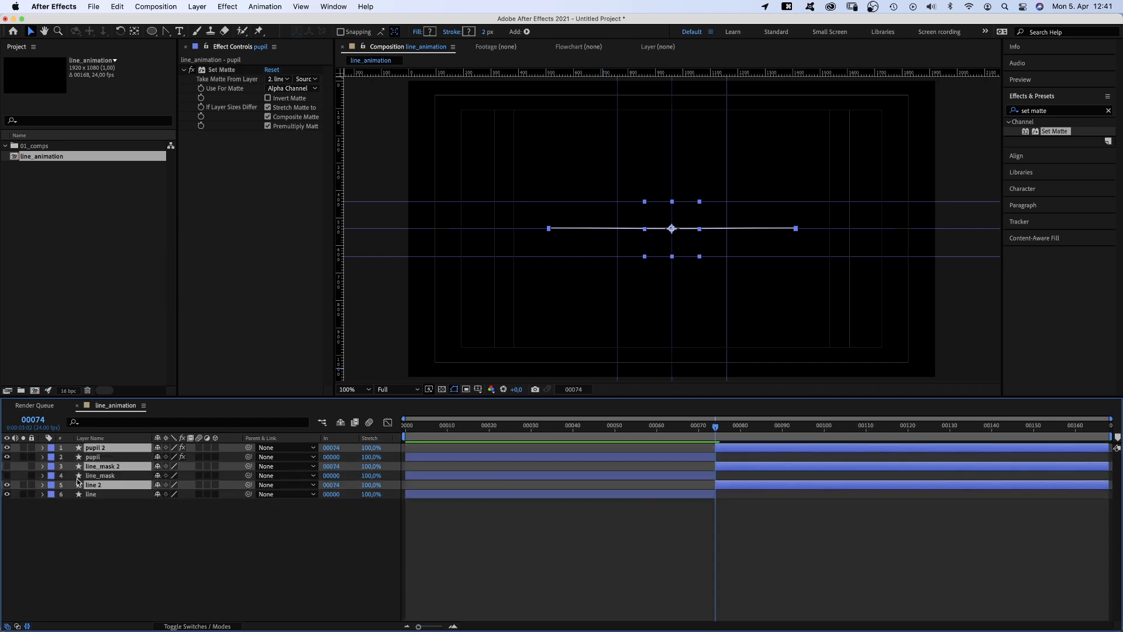
{"action": "left_click_drag", "start_coordinate": [92, 487], "coordinate": [93, 453]}
{"action": "left_click", "coordinate": [153, 519]}
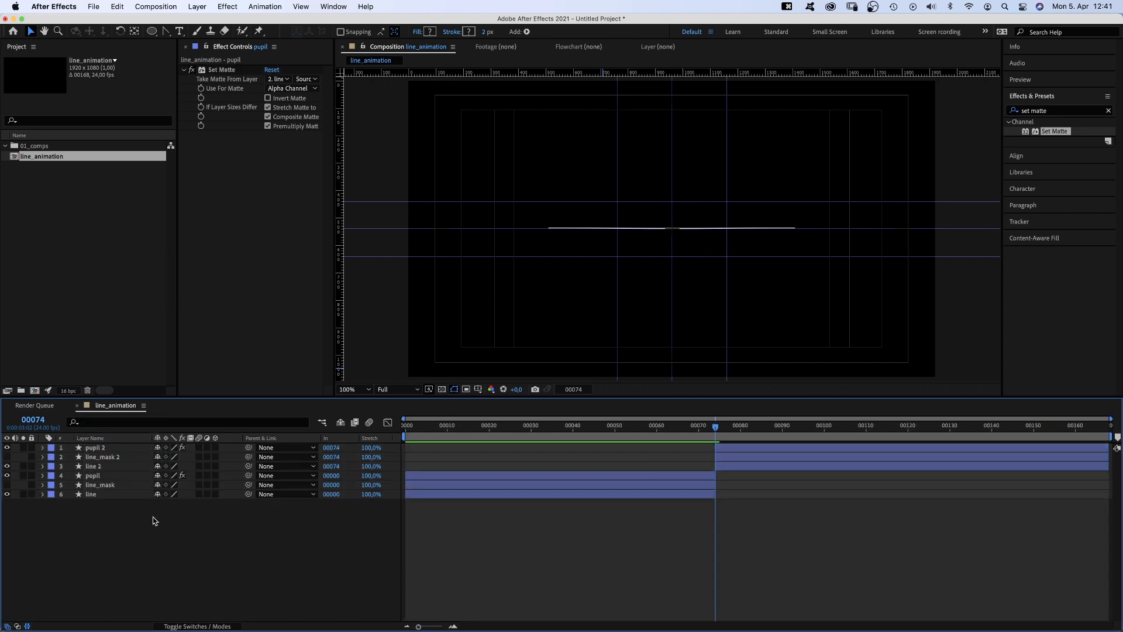
Delete the line_mask 2 layer and remove the Set Matte effect from the pupil 2 layer.
{"action": "left_click", "coordinate": [111, 459]}
{"action": "key", "text": "BackSpace"}
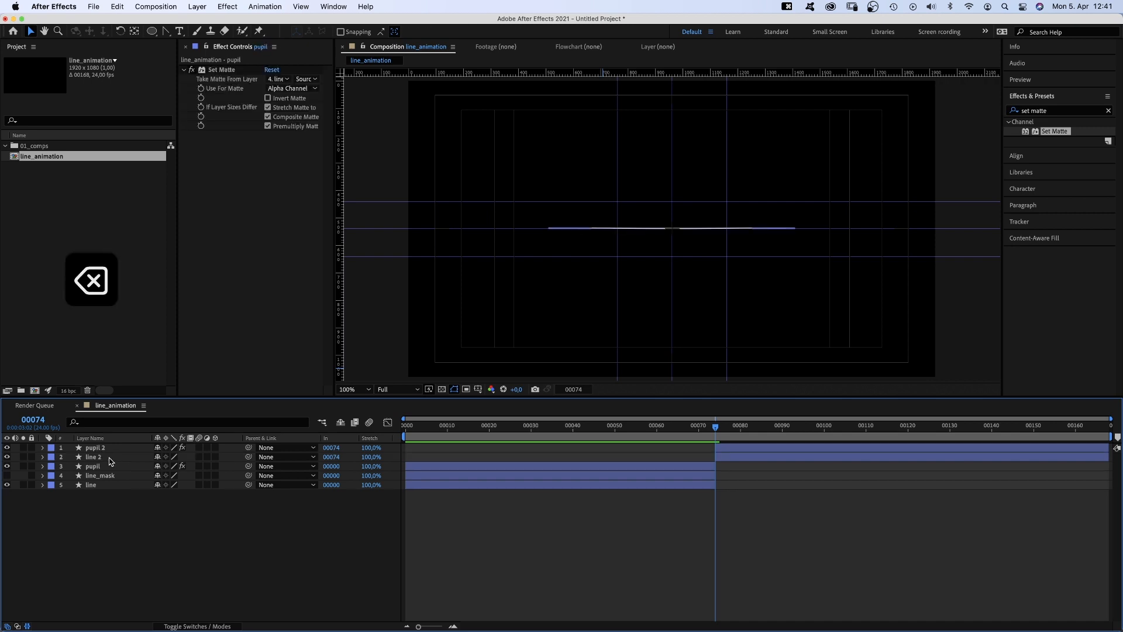
{"action": "left_click", "coordinate": [107, 451]}
{"action": "left_click", "coordinate": [221, 70]}
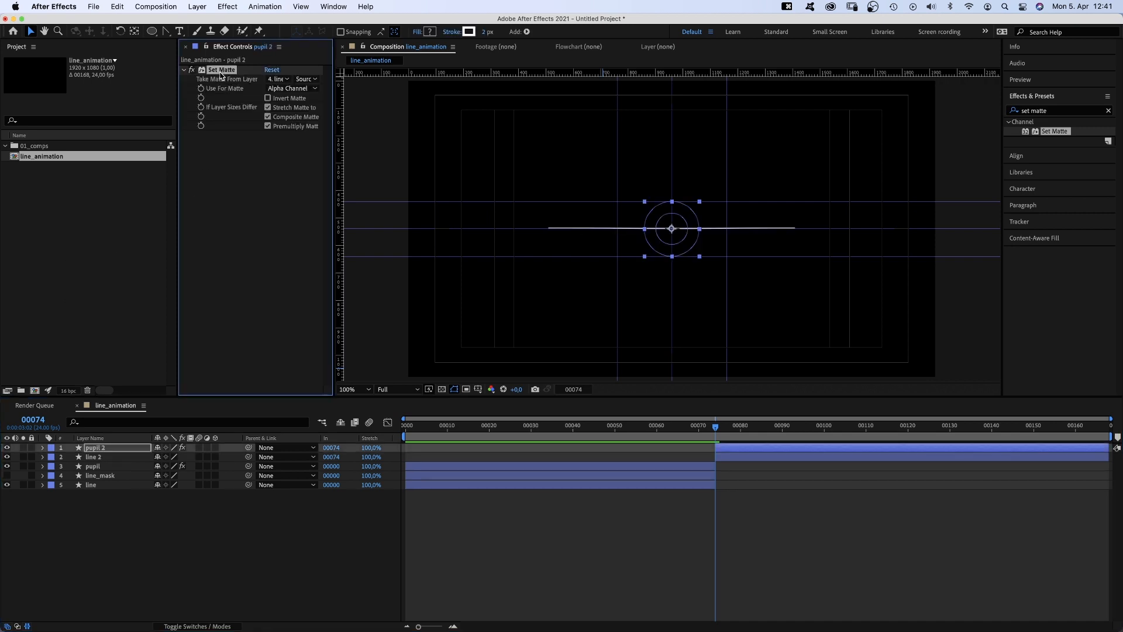
{"action": "key", "text": "BackSpace"}
Assign the green label colour to the pupil 2 and line 2 layers.
{"action": "left_click", "coordinate": [96, 456], "text": "shift"}
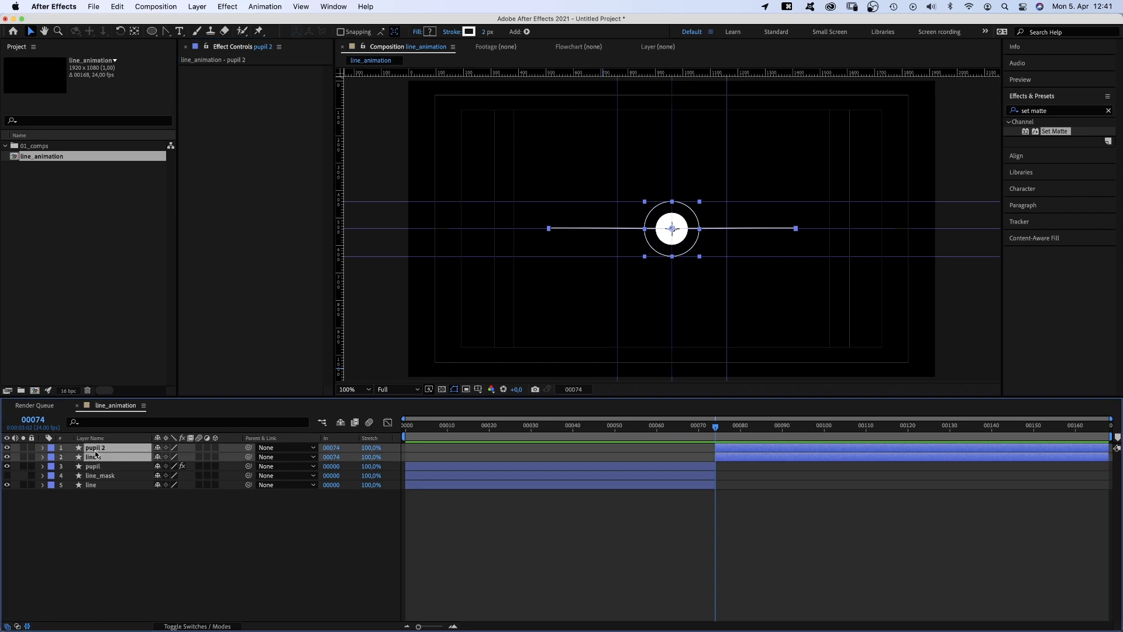
{"action": "left_click", "coordinate": [47, 449]}
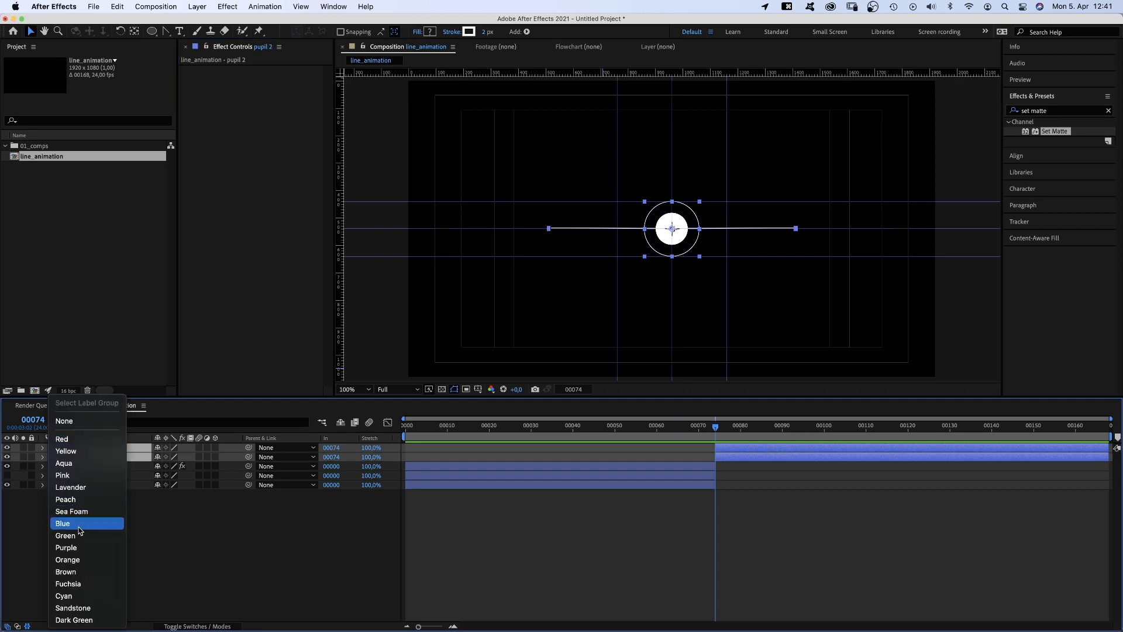
{"action": "left_click", "coordinate": [84, 537]}
Duplicate the pupil 2 layer and remove the ellipse Position keyframes from both copies.
{"action": "left_click", "coordinate": [91, 449]}
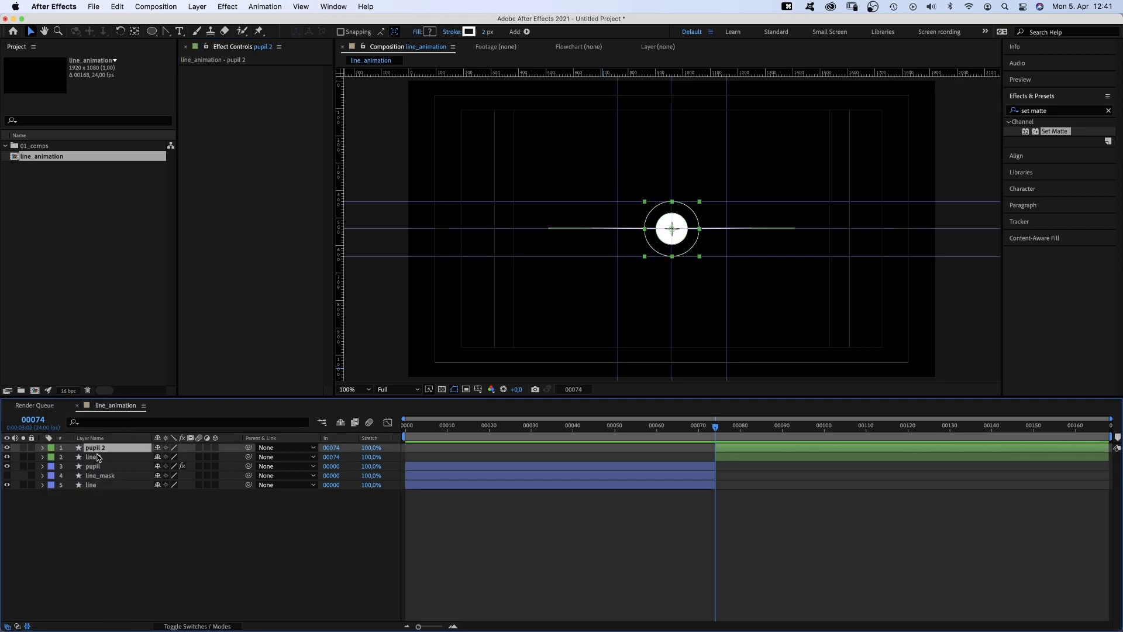
{"action": "key", "text": "cmd+d"}
{"action": "left_click", "coordinate": [94, 460], "text": "shift"}
{"action": "key", "text": "u"}
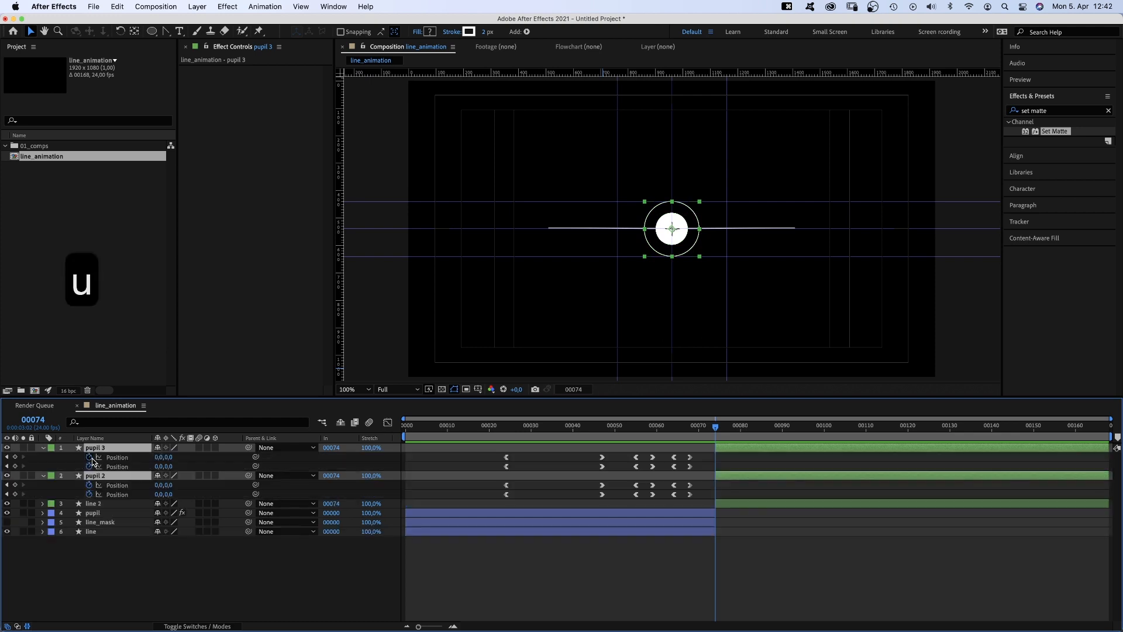
{"action": "left_click_drag", "start_coordinate": [89, 457], "coordinate": [89, 495]}
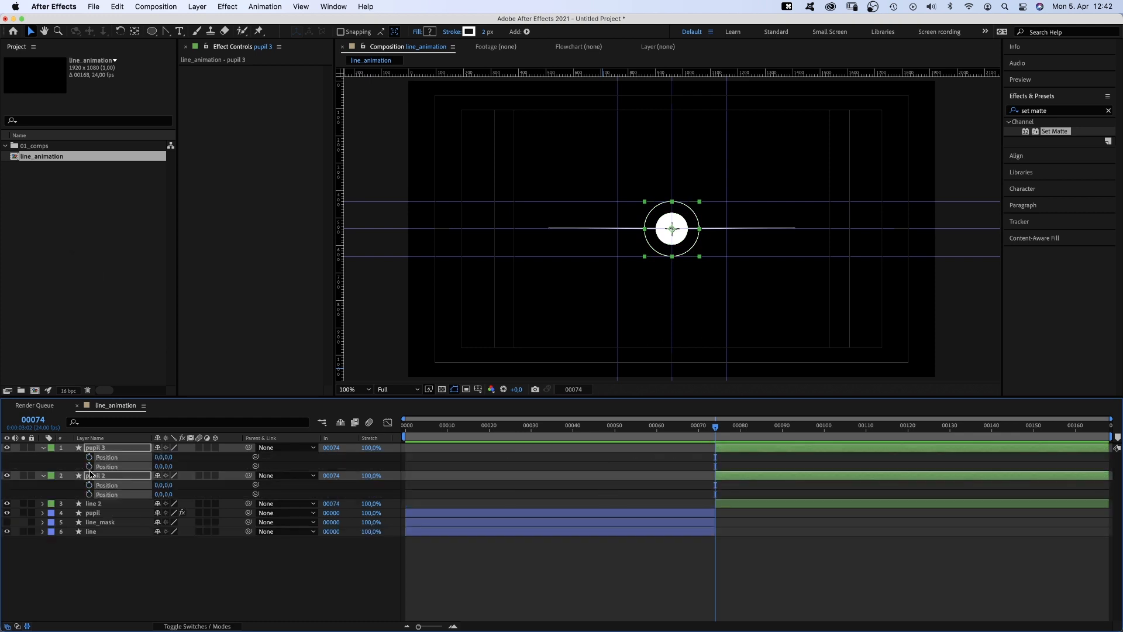
Keyframe the layer Position of pupil 3 and pupil 2 at frame 74, and set their vertical positions at frame 82 to 113 and 970.
{"action": "key", "text": "p"}
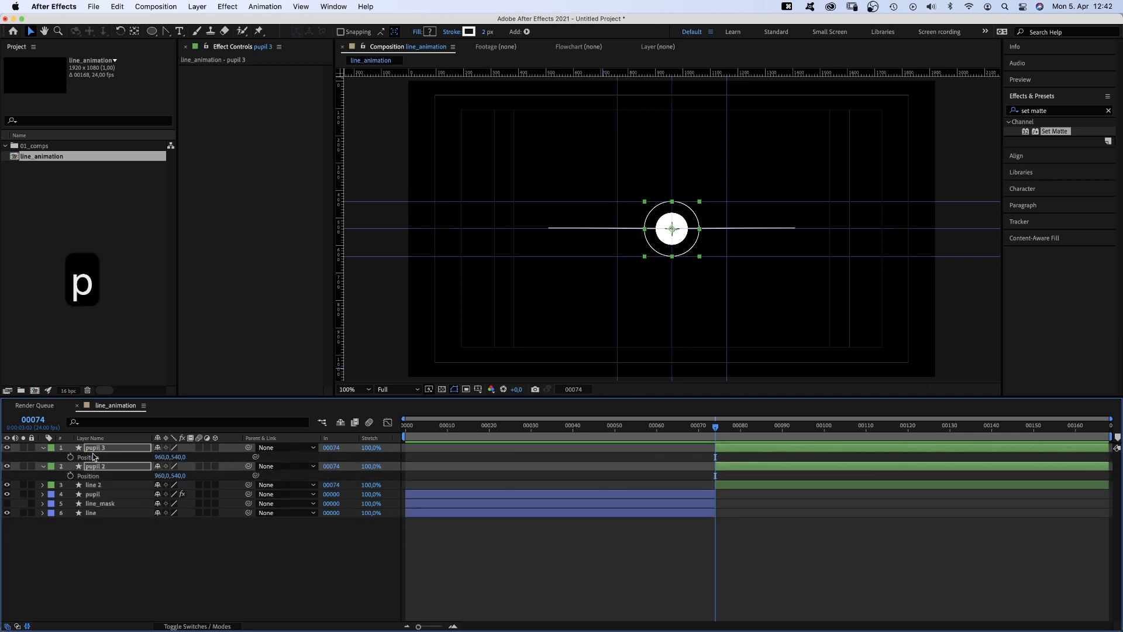
{"action": "left_click", "coordinate": [70, 457]}
{"action": "left_click", "coordinate": [70, 475]}
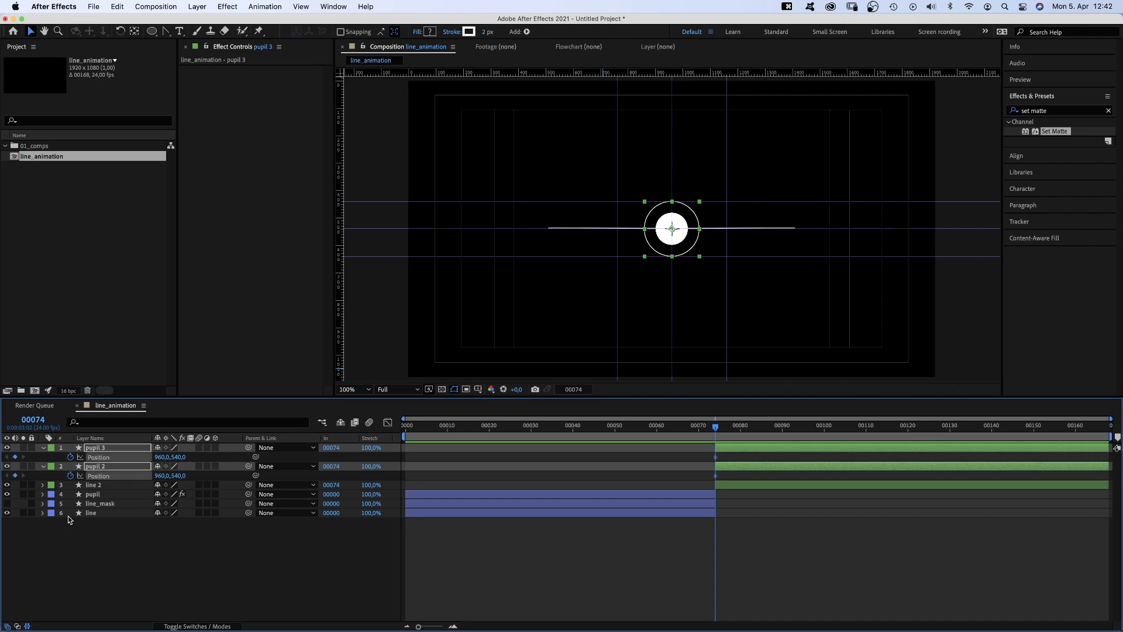
{"action": "left_click_drag", "start_coordinate": [729, 433], "coordinate": [746, 439]}
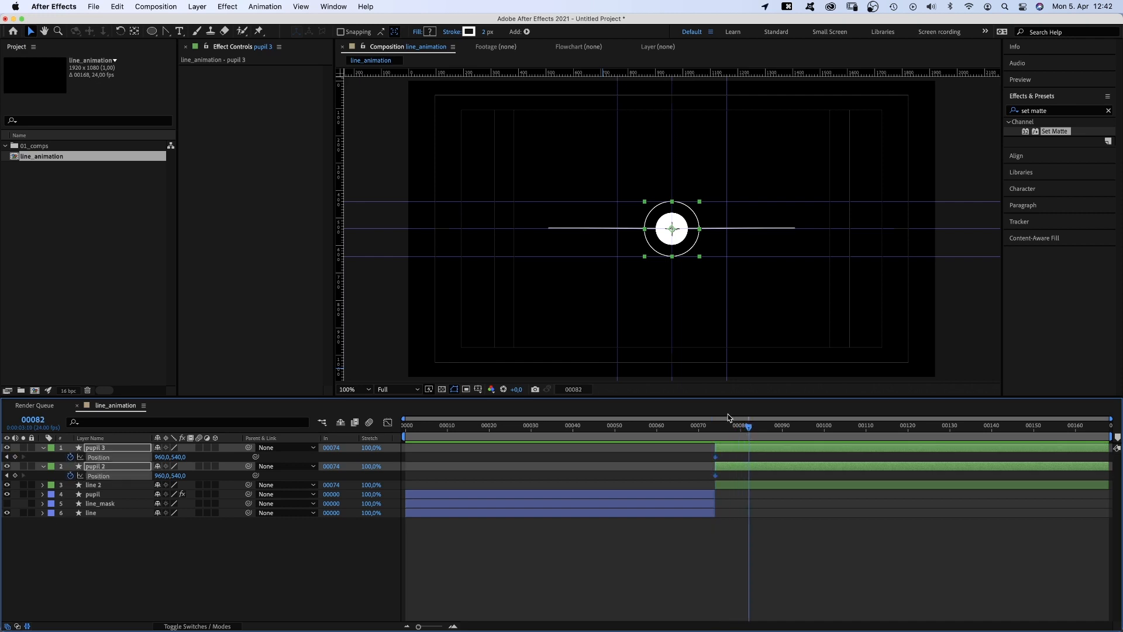
{"action": "left_click_drag", "start_coordinate": [178, 457], "coordinate": [2, 420]}
{"action": "left_click_drag", "start_coordinate": [178, 457], "coordinate": [421, 470]}
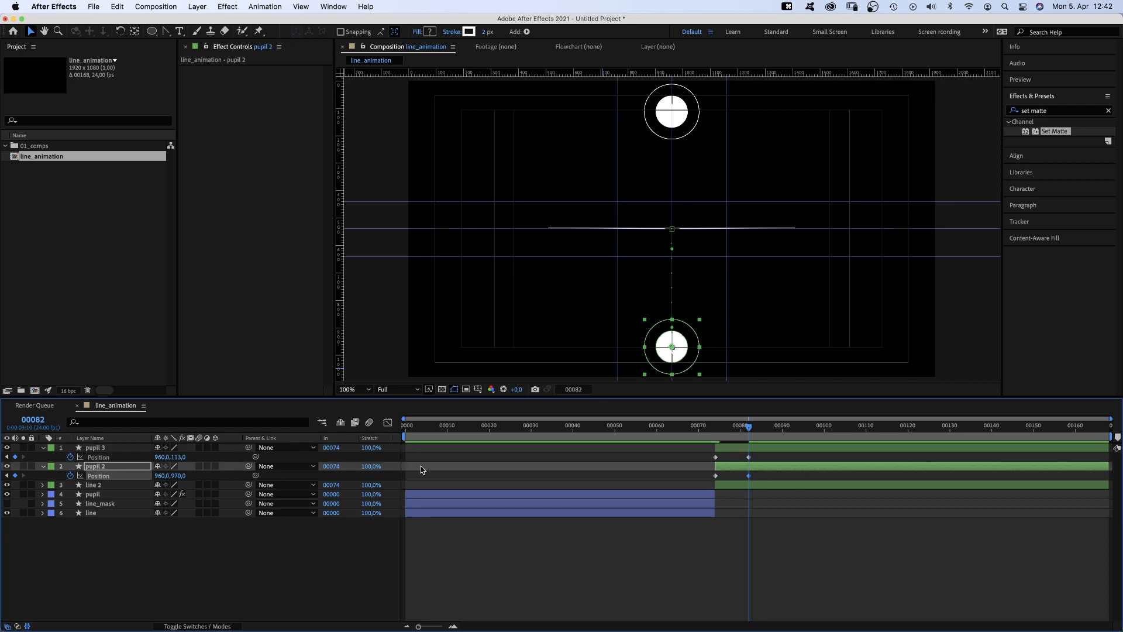
Delete Ellipse 1, the outer ring, from the contents of the pupil 3 layer.
{"action": "left_click", "coordinate": [43, 447]}
{"action": "left_click", "coordinate": [43, 448]}
{"action": "left_click", "coordinate": [52, 466]}
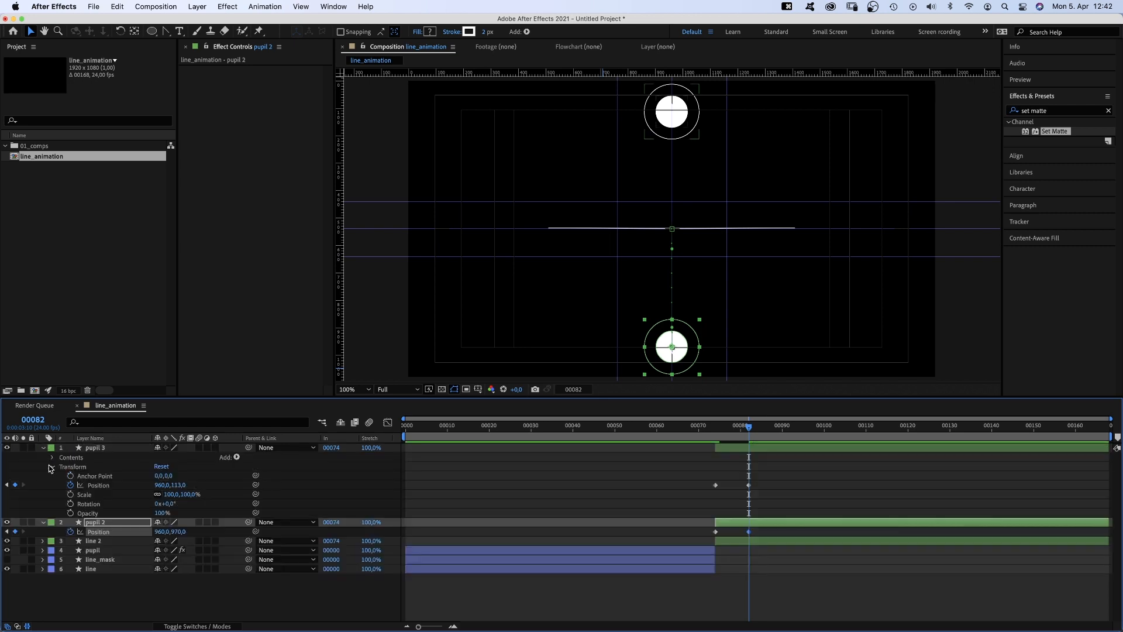
{"action": "left_click", "coordinate": [53, 458]}
{"action": "left_click", "coordinate": [79, 467]}
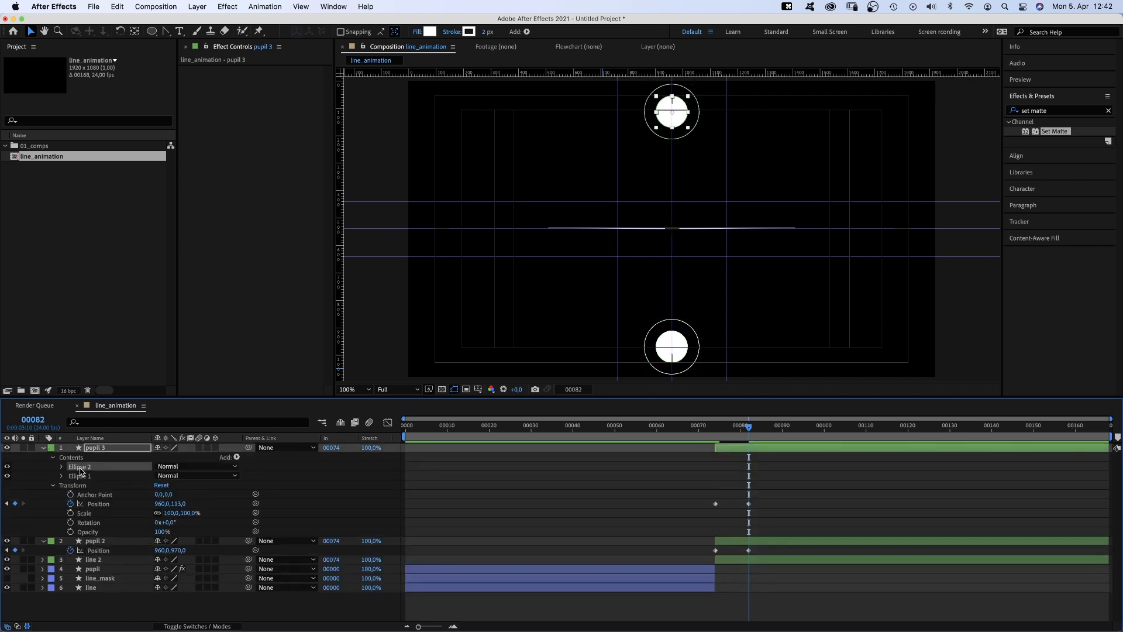
{"action": "left_click", "coordinate": [82, 476]}
{"action": "key", "text": "BackSpace"}
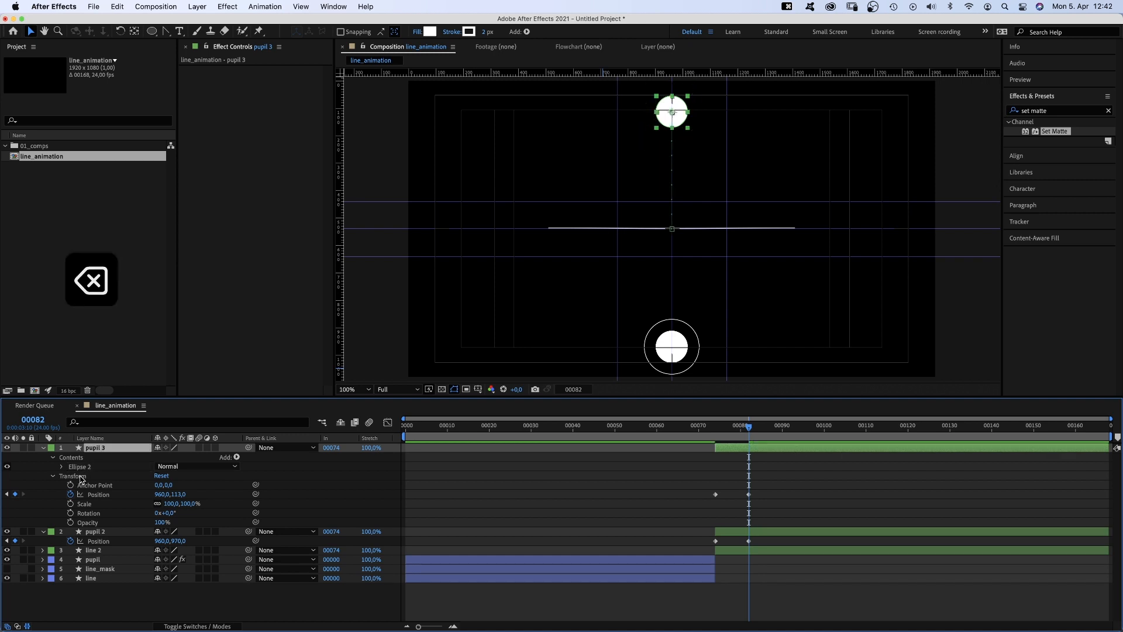
Delete Ellipse 2, the filled circle, from the pupil 2 layer and collapse both pupil layers.
{"action": "left_click", "coordinate": [43, 532]}
{"action": "left_click", "coordinate": [43, 532]}
{"action": "left_click", "coordinate": [54, 551]}
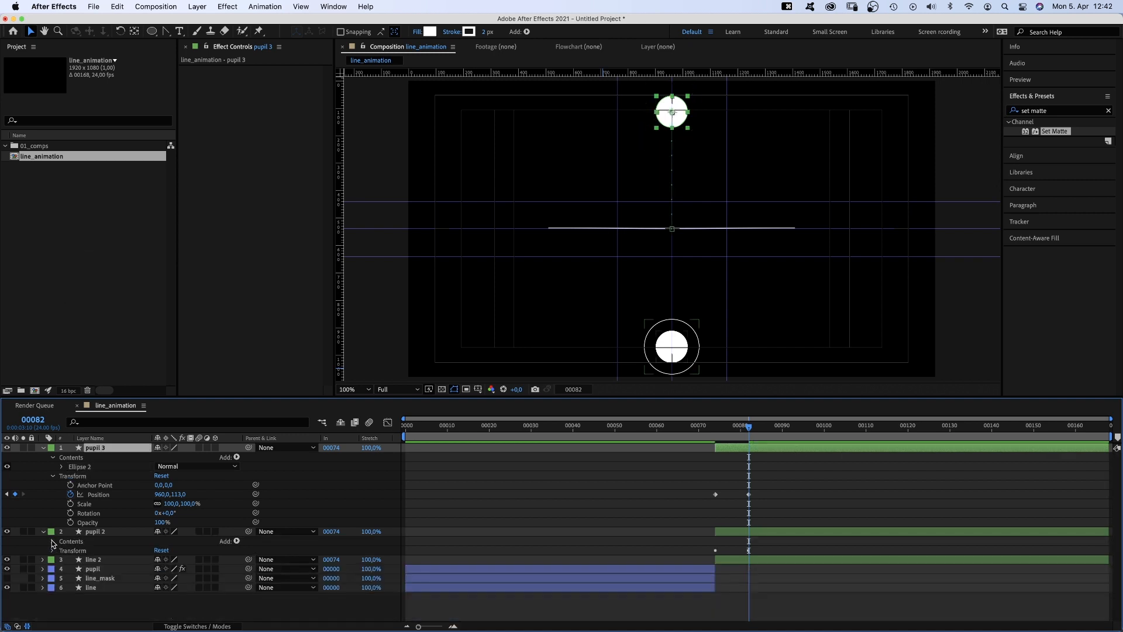
{"action": "left_click", "coordinate": [52, 542]}
{"action": "left_click", "coordinate": [81, 560]}
{"action": "key", "text": "BackSpace"}
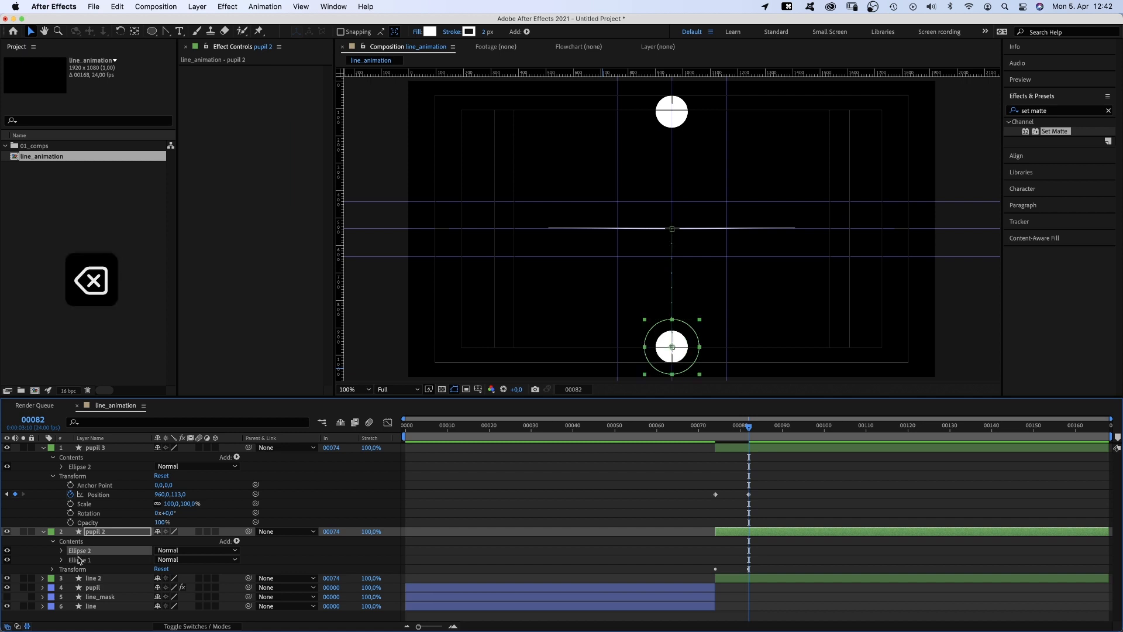
{"action": "left_click", "coordinate": [43, 532]}
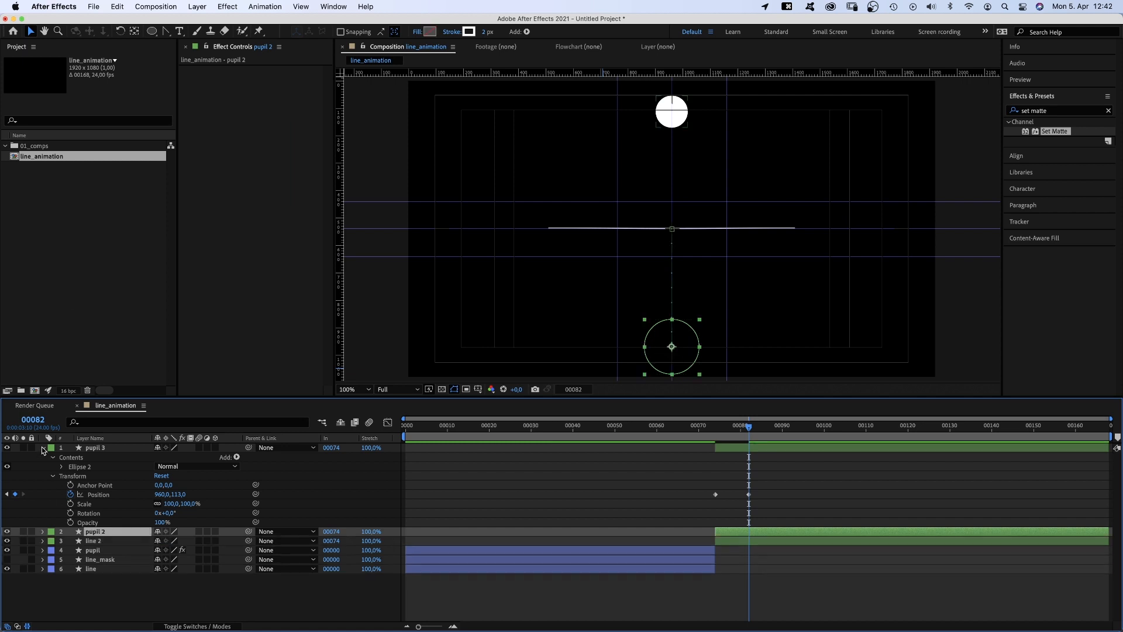
{"action": "left_click", "coordinate": [44, 448]}
Add hold Position keyframes at frame 87 on the pupil 3 and pupil 2 layers.
{"action": "left_click", "coordinate": [96, 448], "text": "shift"}
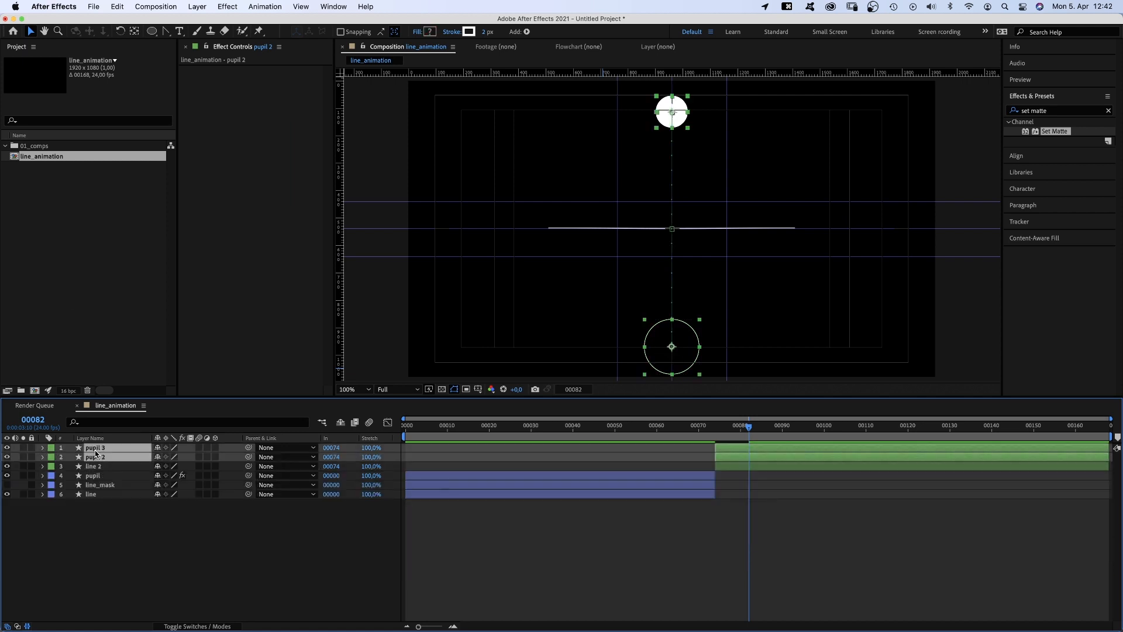
{"action": "key", "text": "p"}
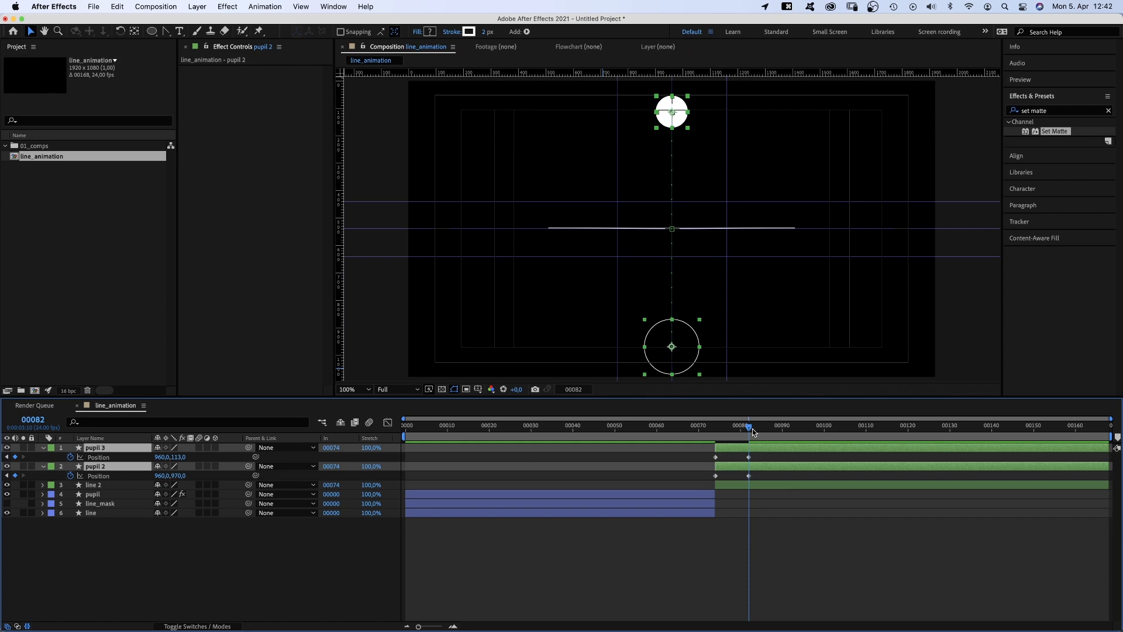
{"action": "left_click_drag", "start_coordinate": [754, 432], "coordinate": [778, 430]}
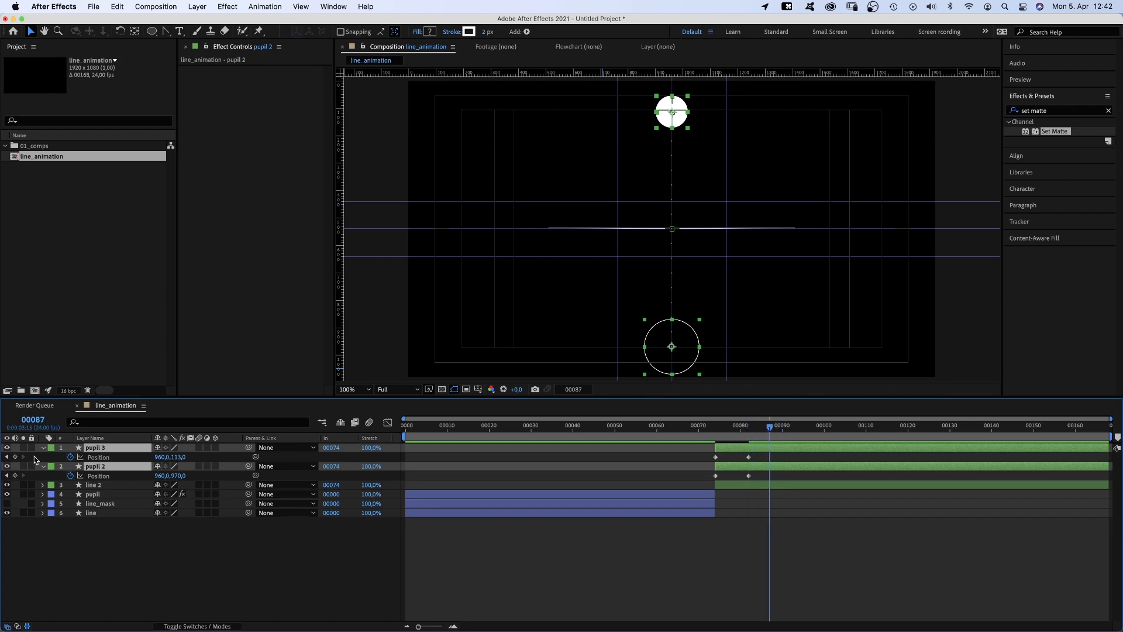
{"action": "left_click", "coordinate": [15, 457]}
{"action": "left_click", "coordinate": [14, 475]}
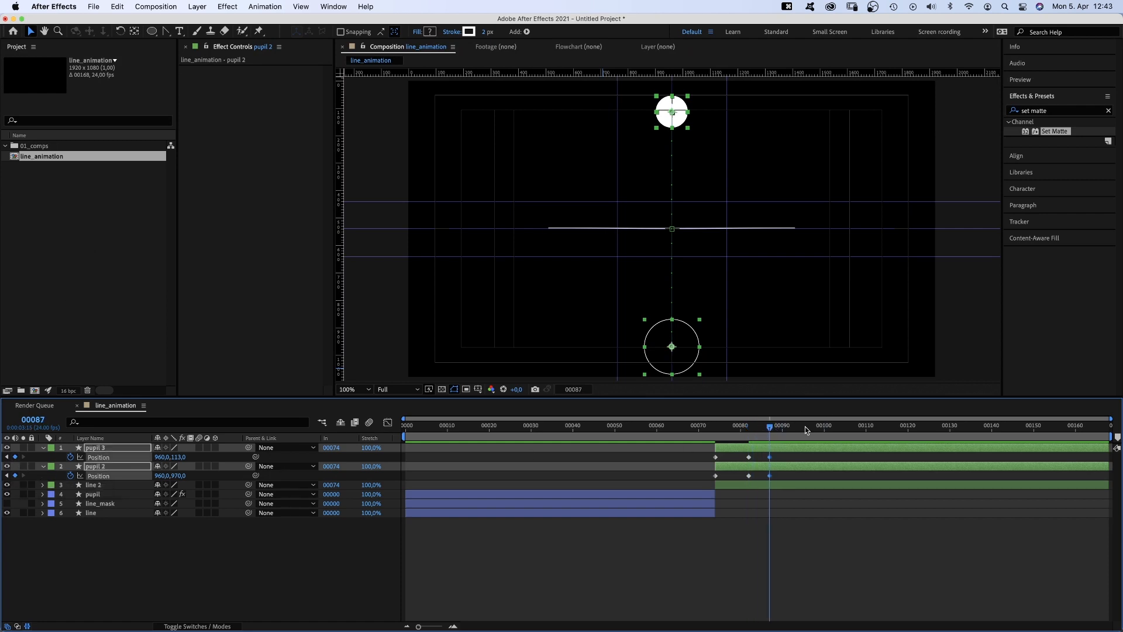
Copy the frame 74 Position keyframes of pupil 3 and pupil 2 to frame 99.
{"action": "left_click_drag", "start_coordinate": [805, 430], "coordinate": [820, 430]}
{"action": "mouse_move", "coordinate": [707, 460]}
{"action": "left_mouse_down"}
{"action": "mouse_move", "coordinate": [719, 454]}
{"action": "mouse_move", "coordinate": [717, 477]}
{"action": "left_mouse_up"}
{"action": "key", "text": "super+c"}
{"action": "key", "text": "super+v"}
{"action": "key", "text": "super+c"}
{"action": "key", "text": "super+v"}
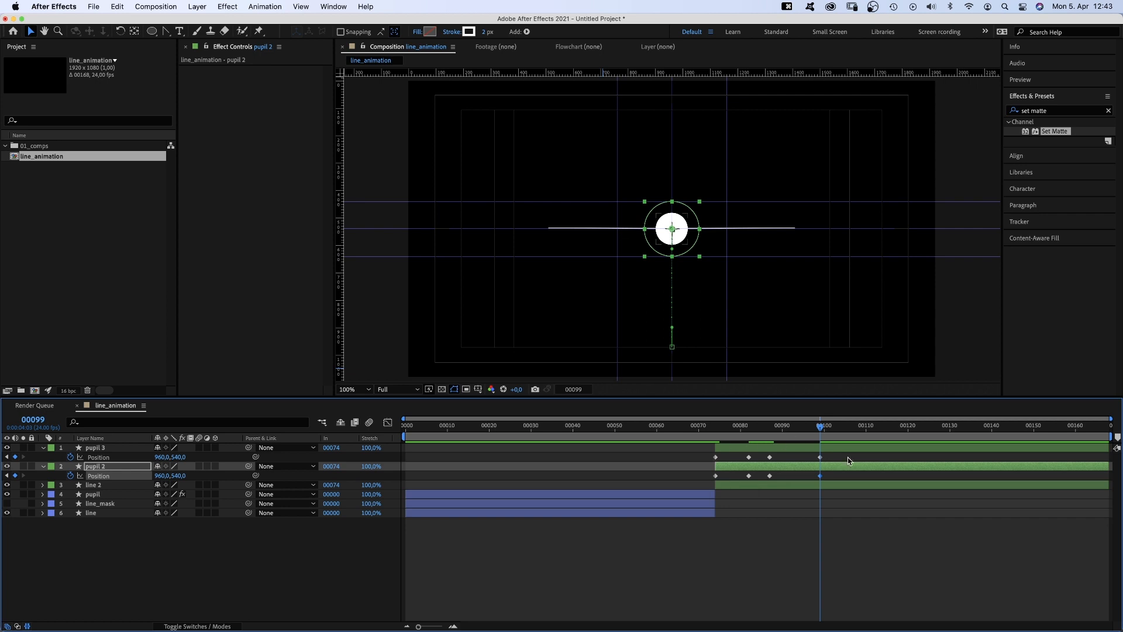
Reshape both pupil layers' Position speed curves between frames 87 and 99 in the Graph Editor for a slow start and a sharp acceleration at the end.
{"action": "left_click_drag", "start_coordinate": [840, 487], "coordinate": [681, 448]}
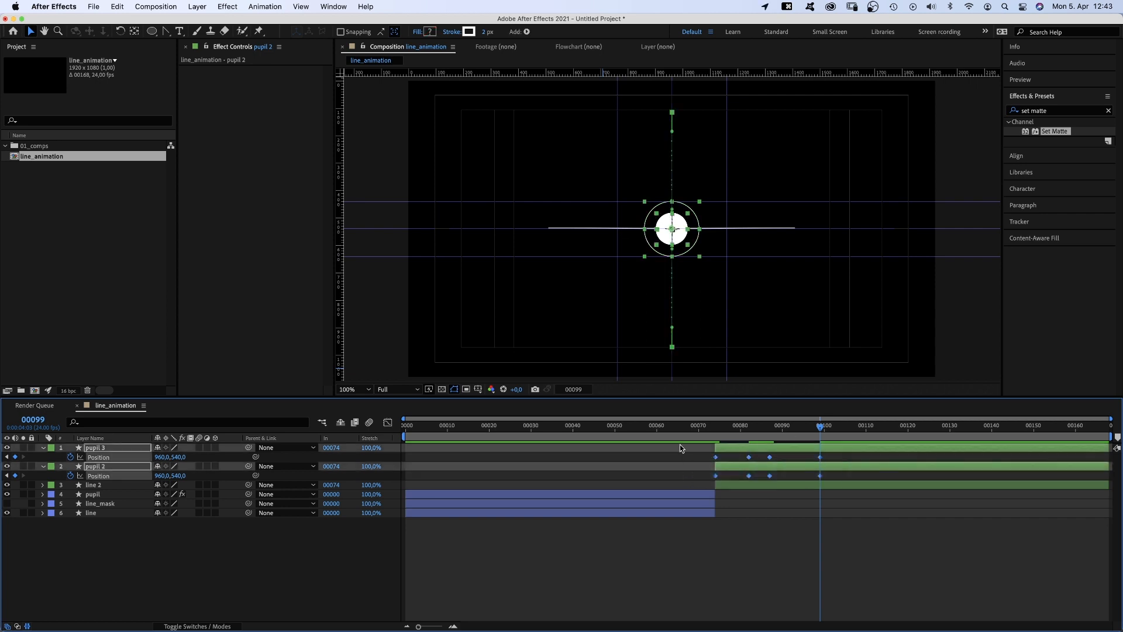
{"action": "left_click", "coordinate": [388, 423]}
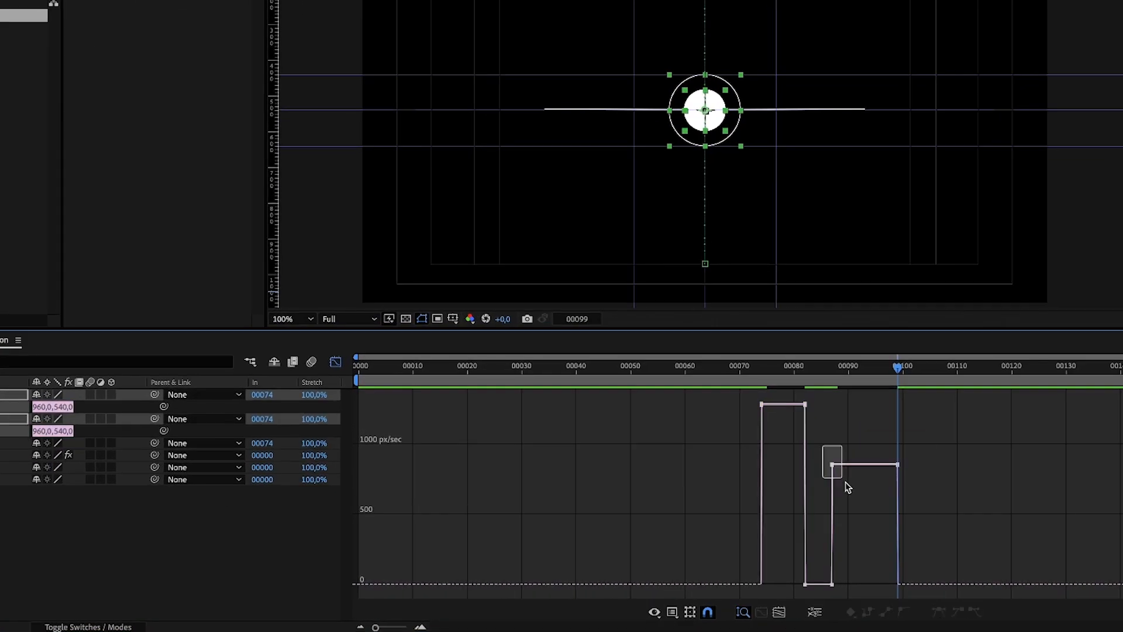
{"action": "left_click_drag", "start_coordinate": [846, 482], "coordinate": [1036, 577]}
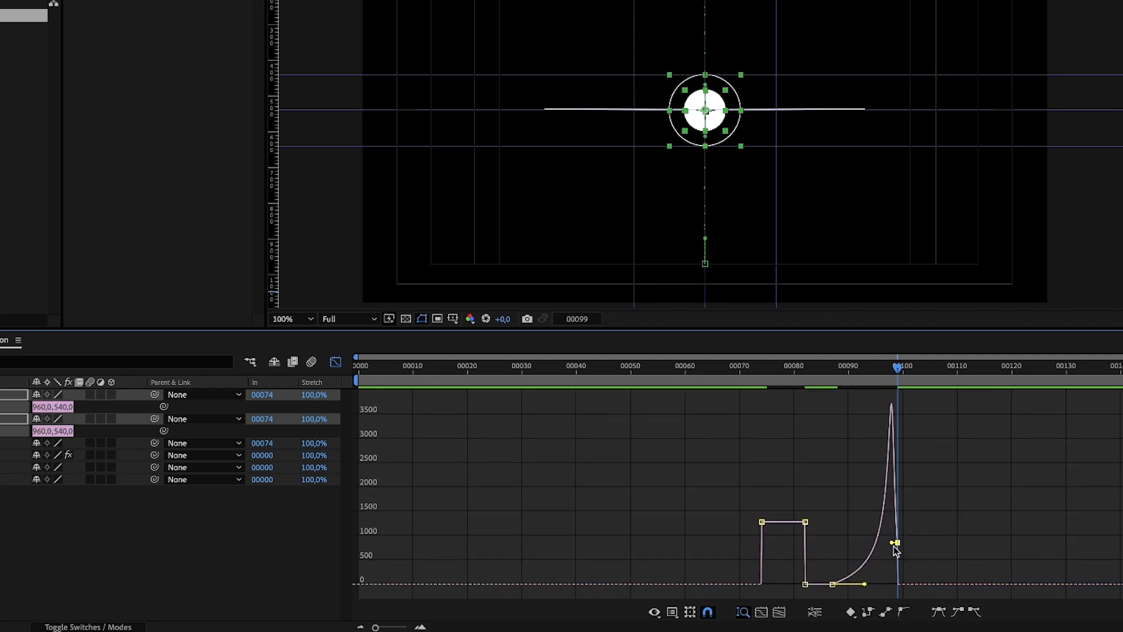
{"action": "left_click_drag", "start_coordinate": [893, 543], "coordinate": [910, 541]}
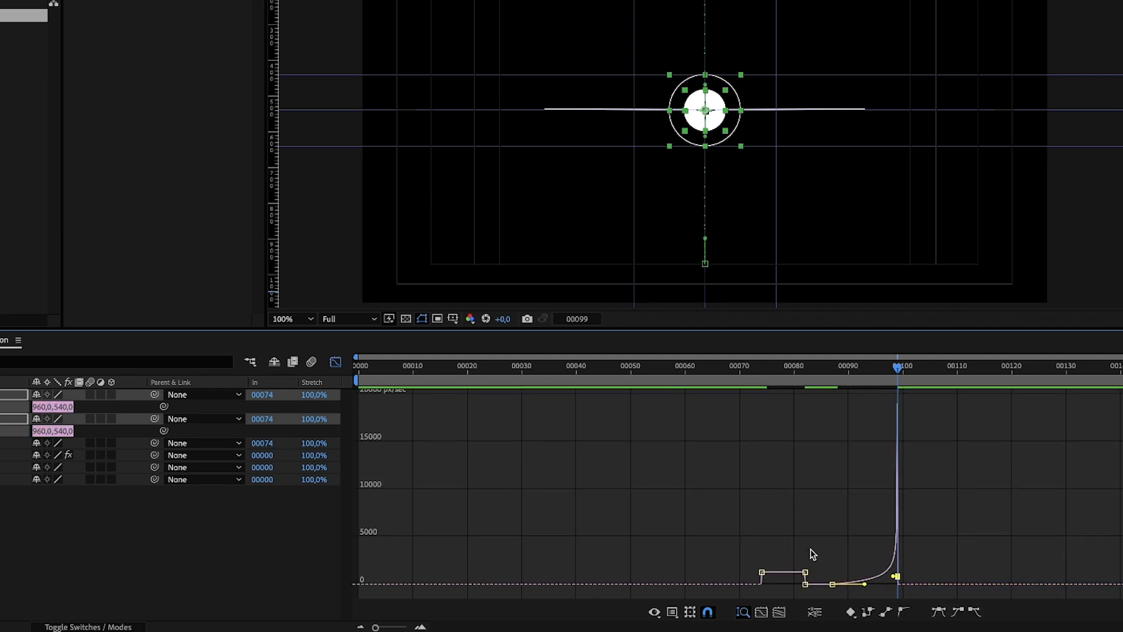
Reshape both pupil layers' speed curves between frames 74 and 82 for a fast start and slow stop, and close the Graph Editor.
{"action": "left_click_drag", "start_coordinate": [762, 573], "coordinate": [732, 588]}
{"action": "left_click", "coordinate": [805, 572]}
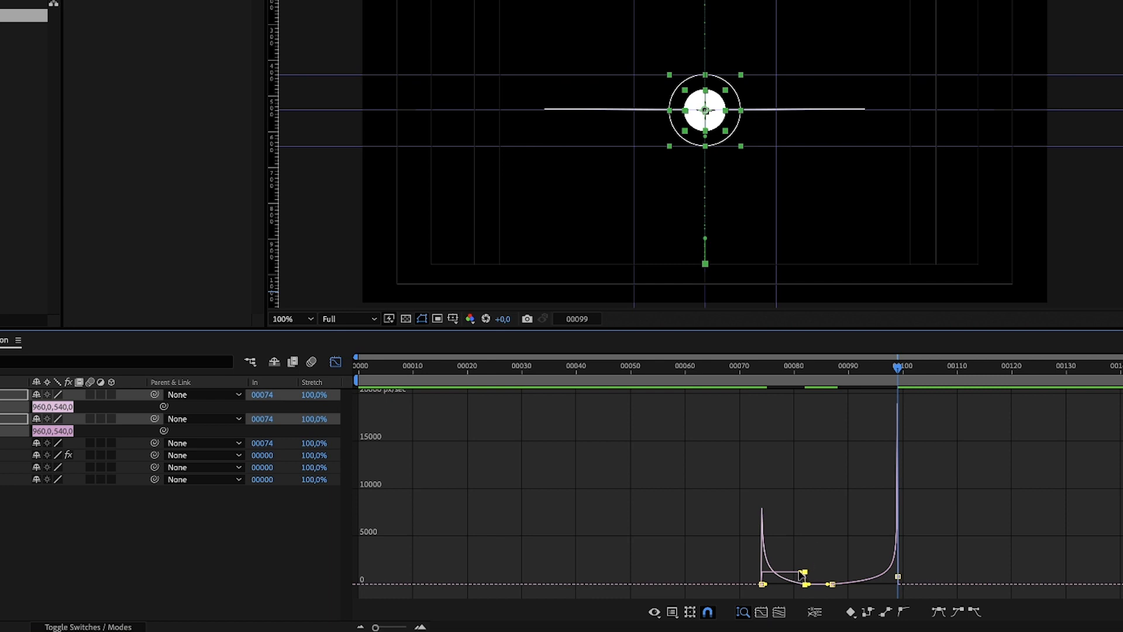
{"action": "left_click_drag", "start_coordinate": [805, 572], "coordinate": [756, 593]}
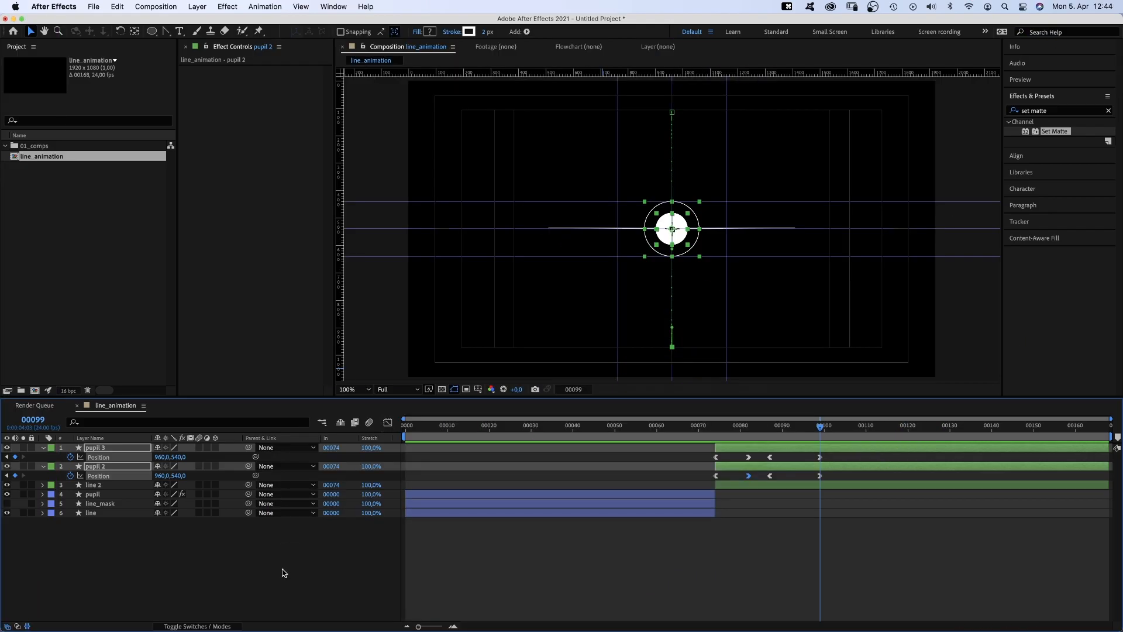
{"action": "left_click", "coordinate": [282, 573]}
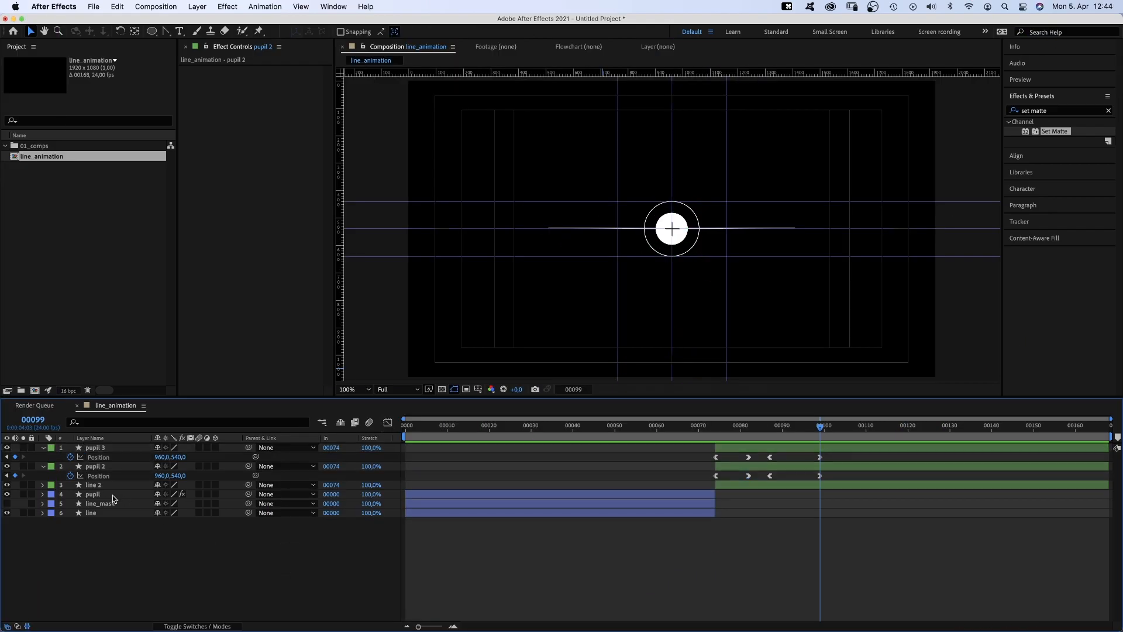
Reveal the line 2 layer's Path animation and remove all of its keyframes.
{"action": "left_click", "coordinate": [96, 487]}
{"action": "key", "text": "u"}
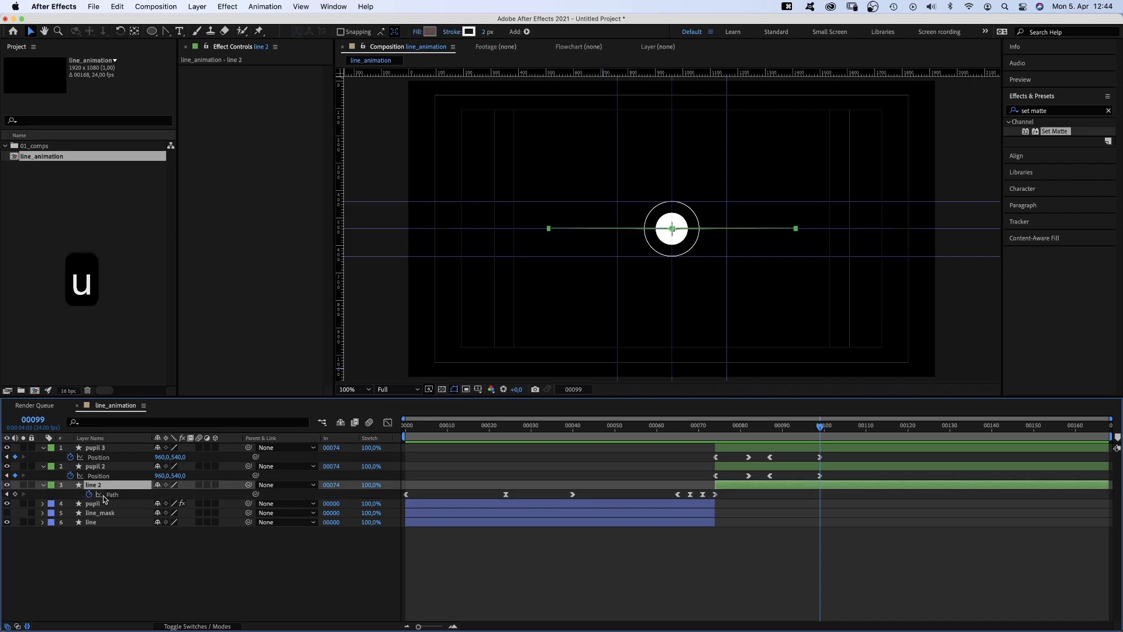
{"action": "left_click", "coordinate": [89, 495]}
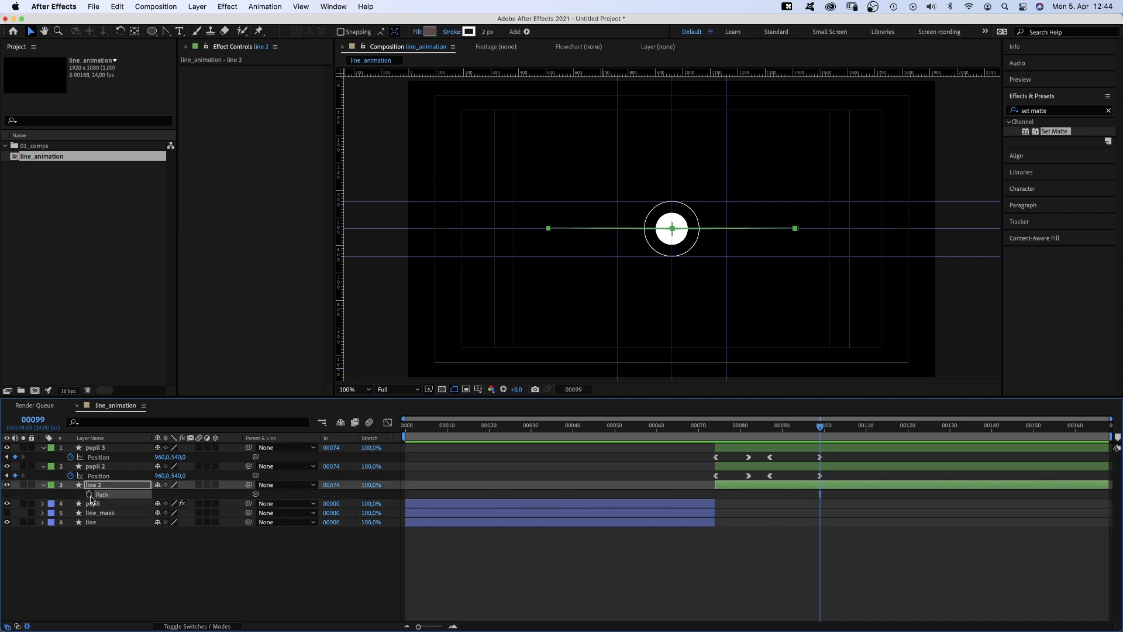
Create nulls from the line 2 path with Points Follow Nulls, close the script window and select the null for point [1.1.2].
{"action": "left_click", "coordinate": [333, 6]}
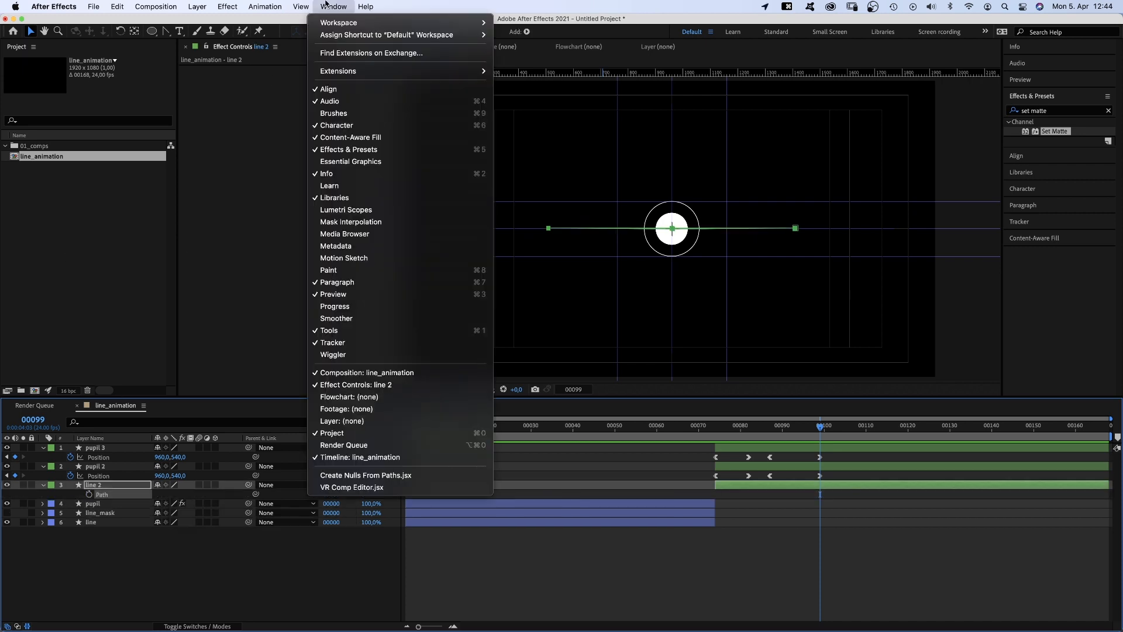
{"action": "left_click", "coordinate": [366, 476]}
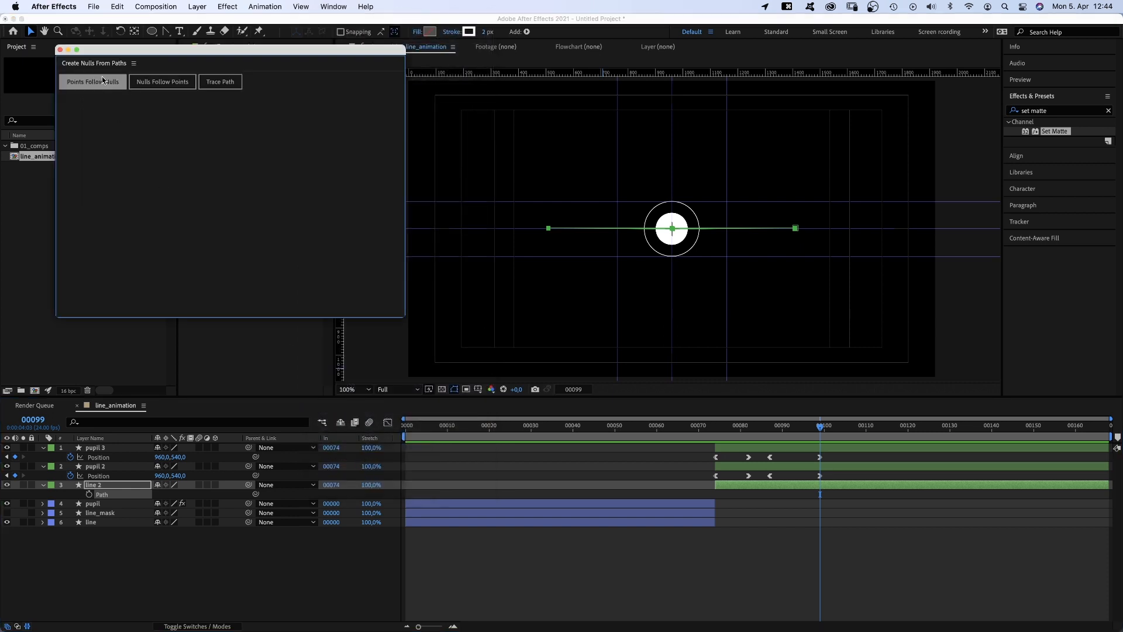
{"action": "left_click", "coordinate": [105, 86]}
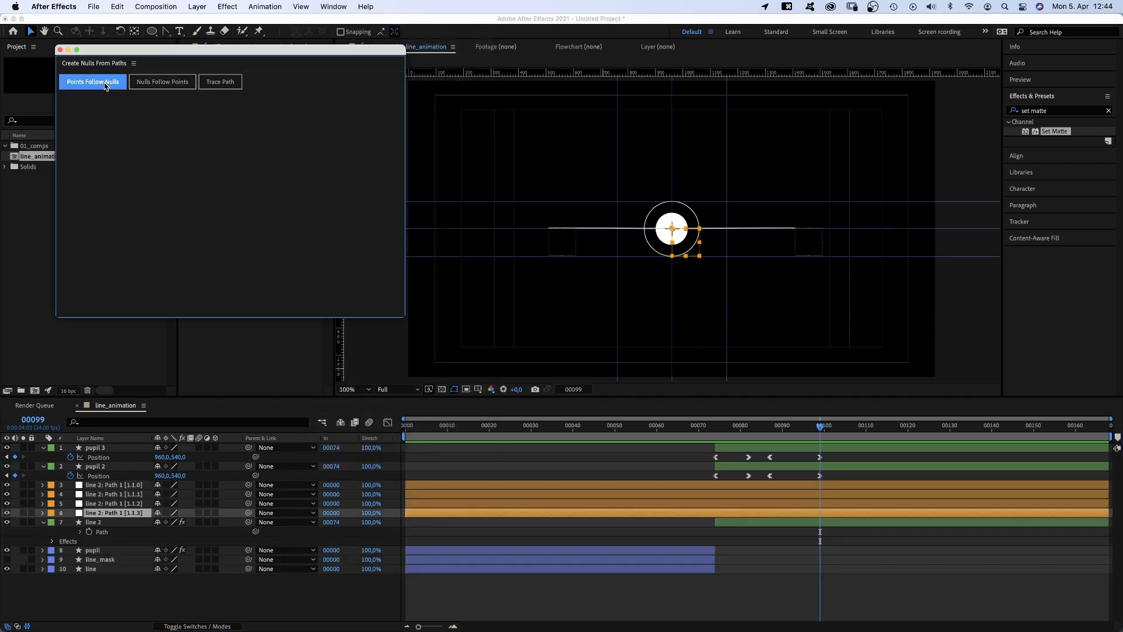
{"action": "left_click", "coordinate": [59, 49]}
{"action": "left_click", "coordinate": [110, 505]}
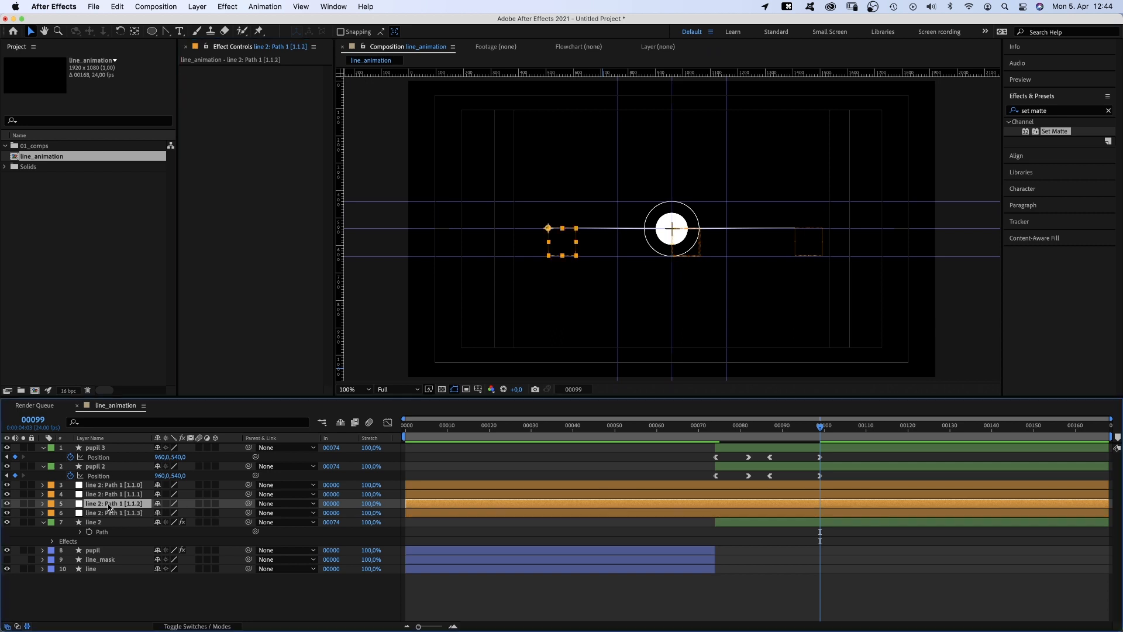
Delete the nulls for points [1.1.2] and [1.1.0], and trim the two remaining path nulls to start at frame 74.
{"action": "key", "text": "BackSpace"}
{"action": "left_click", "coordinate": [111, 495]}
{"action": "left_click", "coordinate": [110, 486]}
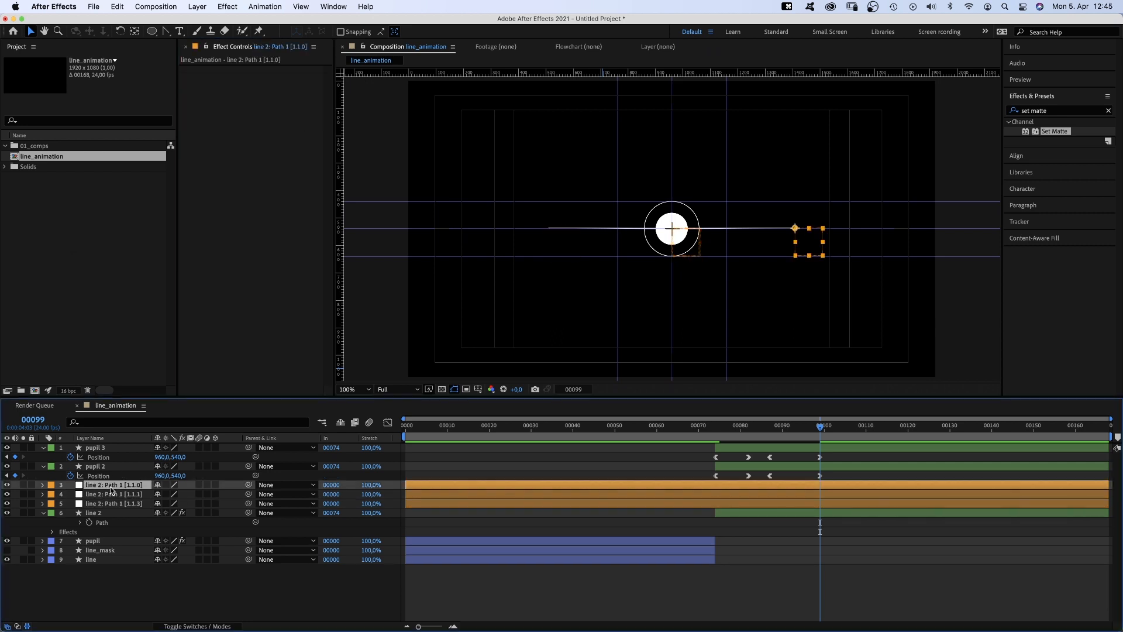
{"action": "key", "text": "BackSpace"}
{"action": "left_click", "coordinate": [434, 495]}
{"action": "left_click", "coordinate": [428, 486], "text": "shift"}
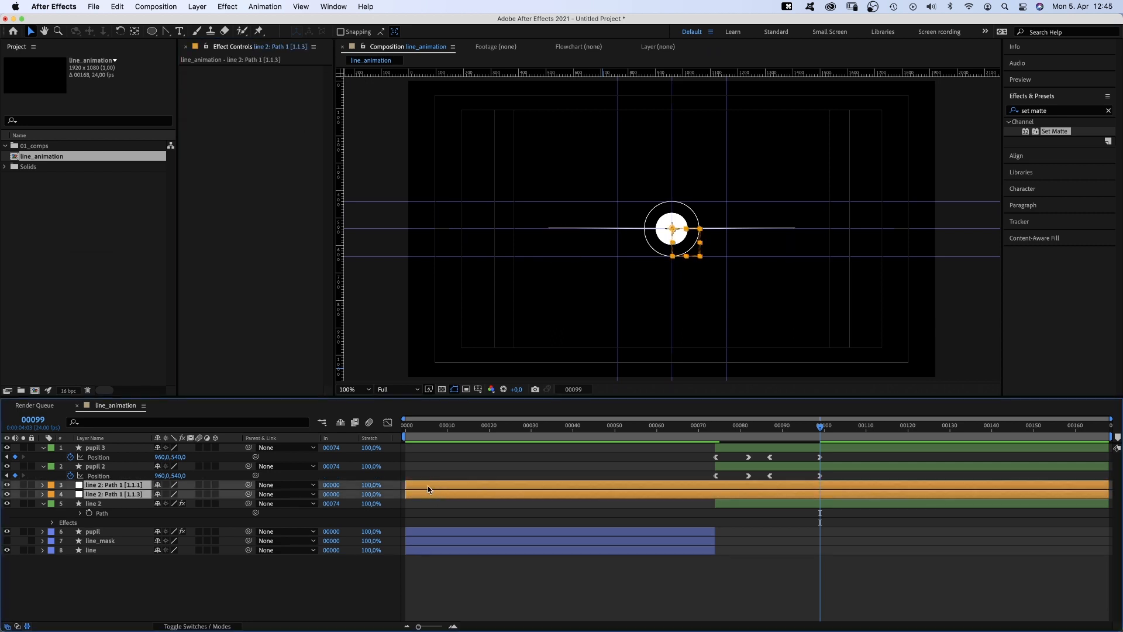
{"action": "left_click_drag", "start_coordinate": [405, 486], "coordinate": [715, 485]}
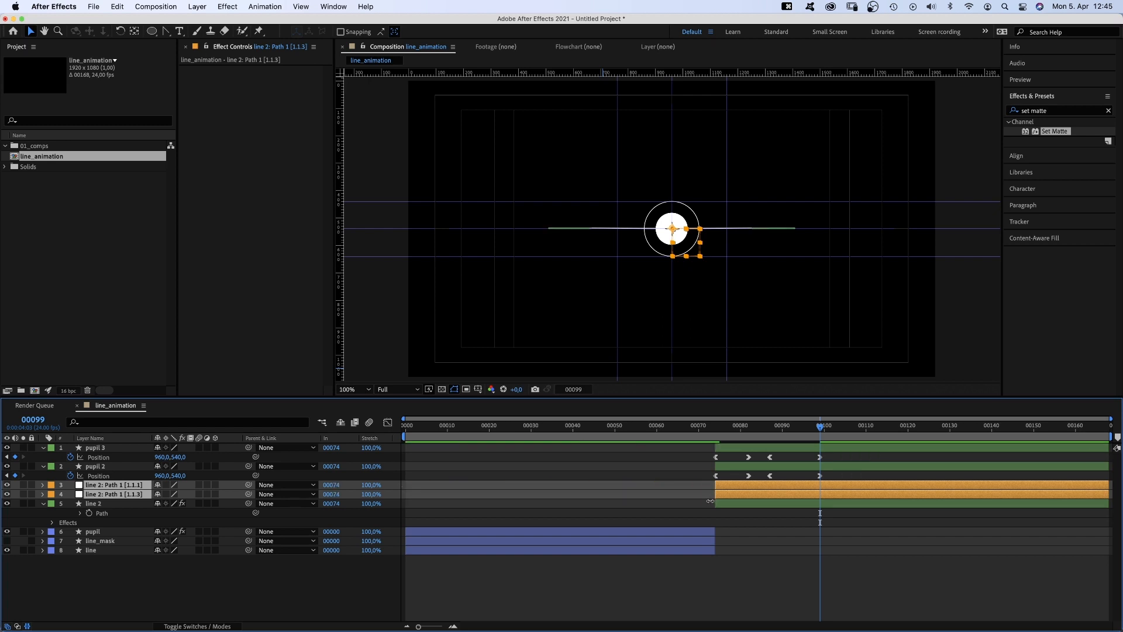
Parent null [1.1.1] to pupil 2 and null [1.1.3] to pupil 3, and check the line's motion at frame 87.
{"action": "left_click", "coordinate": [96, 468]}
{"action": "left_click", "coordinate": [110, 482]}
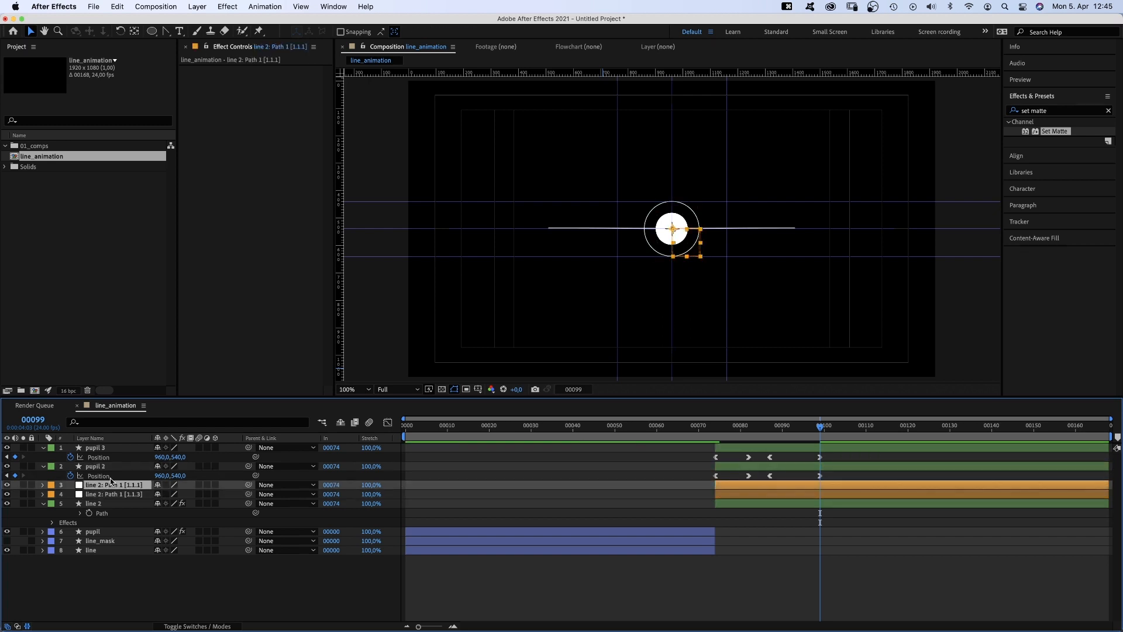
{"action": "left_click_drag", "start_coordinate": [185, 479], "coordinate": [147, 468]}
{"action": "left_click_drag", "start_coordinate": [250, 498], "coordinate": [106, 450]}
{"action": "left_click", "coordinate": [103, 448]}
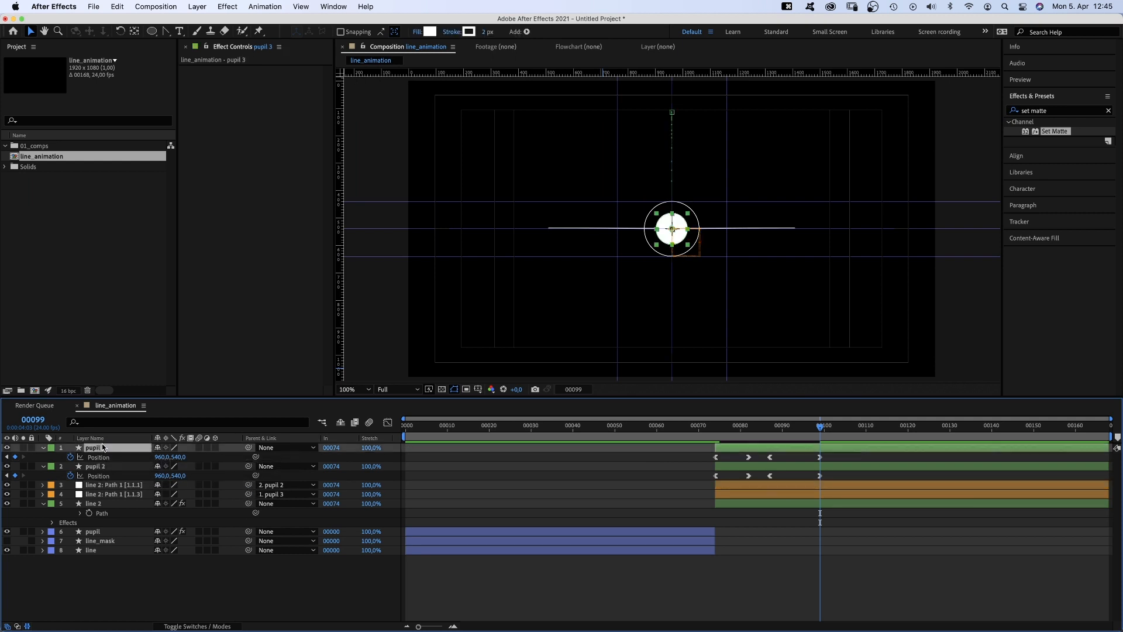
{"action": "left_click_drag", "start_coordinate": [797, 426], "coordinate": [770, 444]}
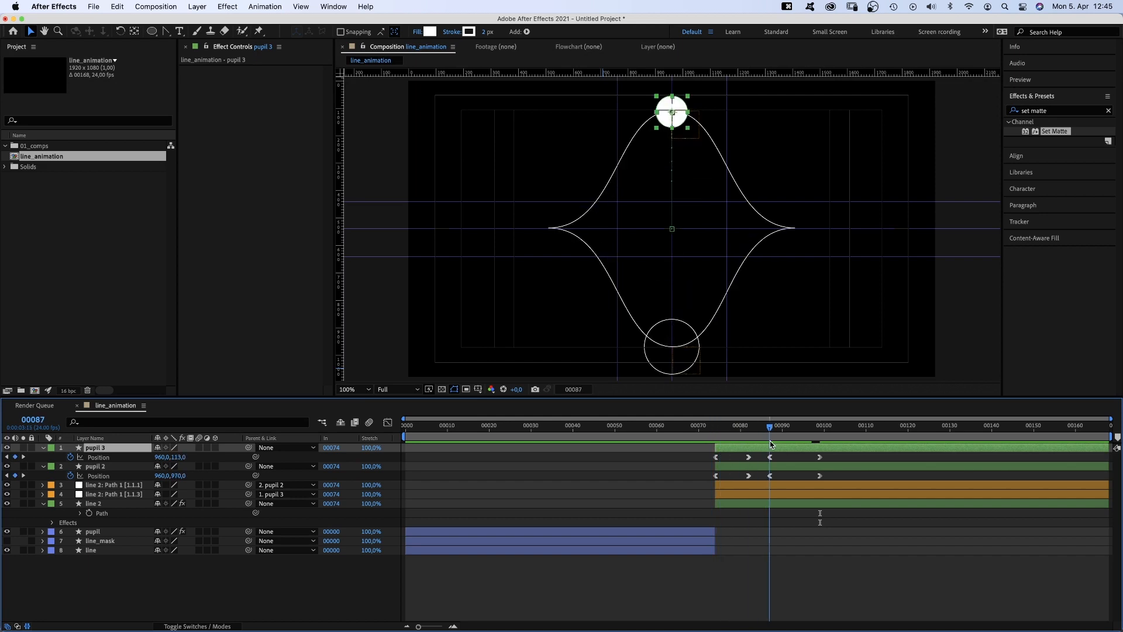
Select the line 2 layer's Path with the Convert Vertex tool ready, and hide the composition's guides and rulers.
{"action": "left_click", "coordinate": [785, 505]}
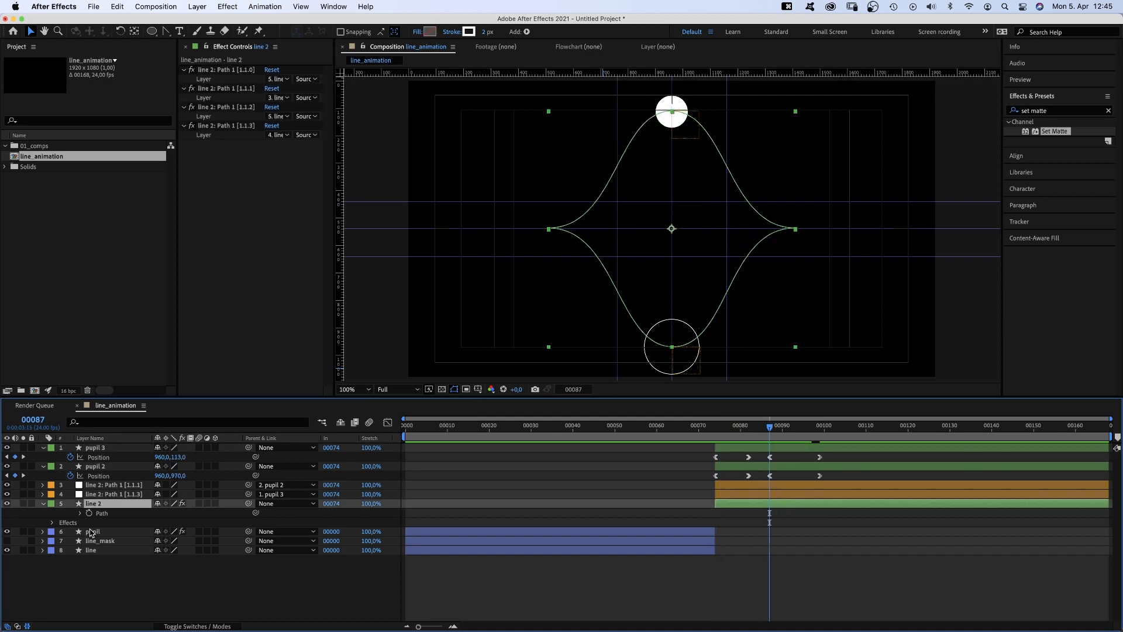
{"action": "left_click", "coordinate": [100, 513]}
{"action": "left_click", "coordinate": [167, 32]}
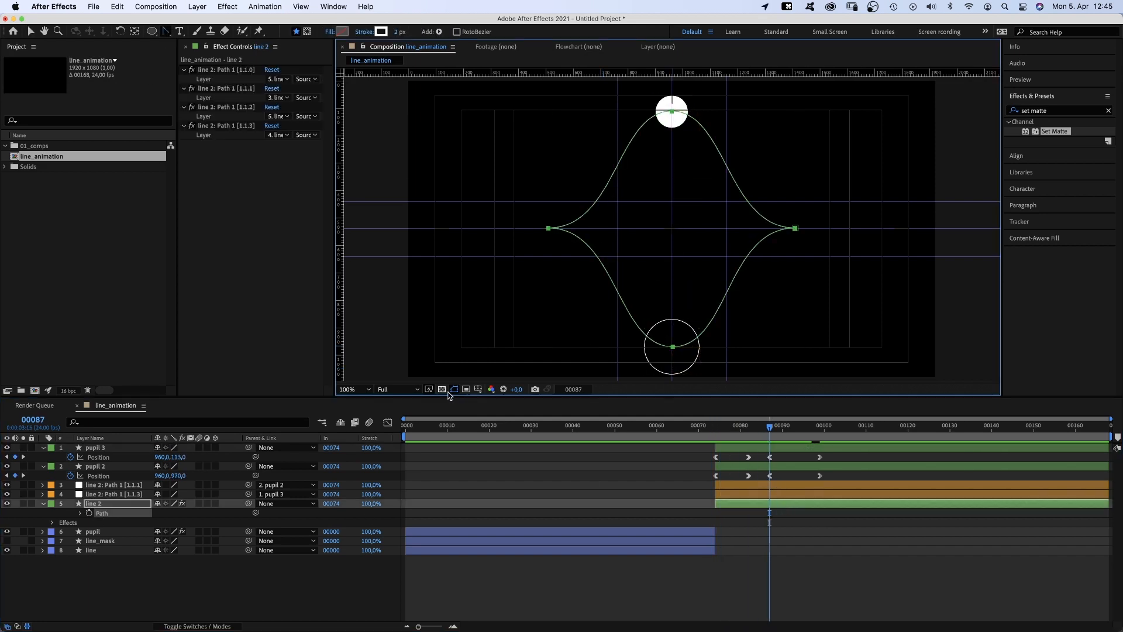
{"action": "left_click", "coordinate": [478, 390]}
{"action": "left_click", "coordinate": [509, 443]}
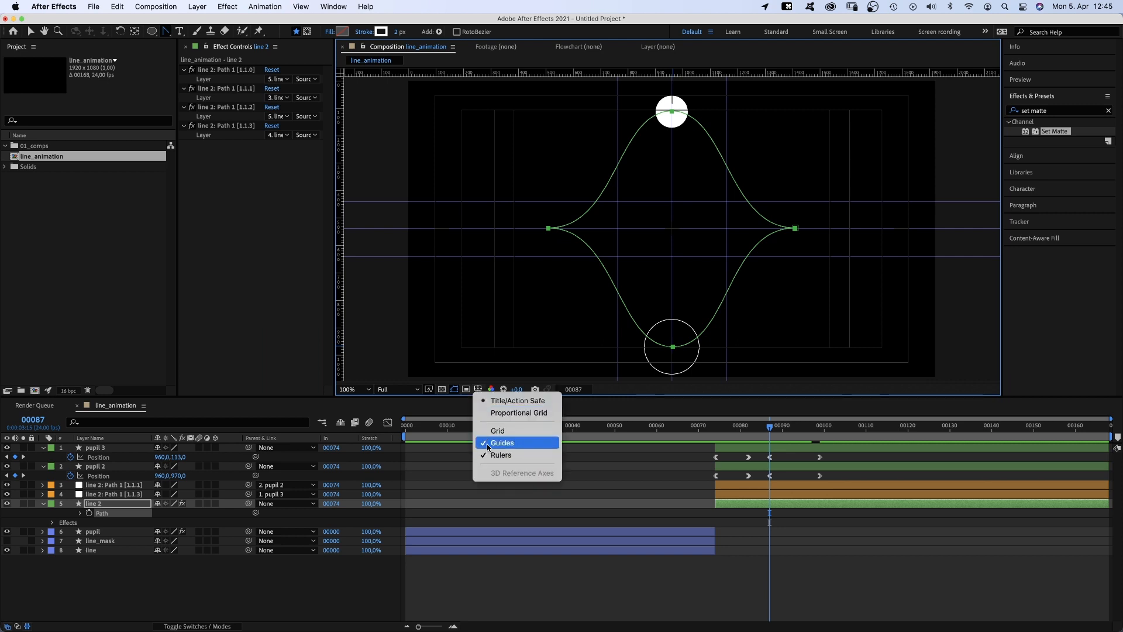
{"action": "left_click", "coordinate": [478, 391]}
{"action": "left_click", "coordinate": [501, 455]}
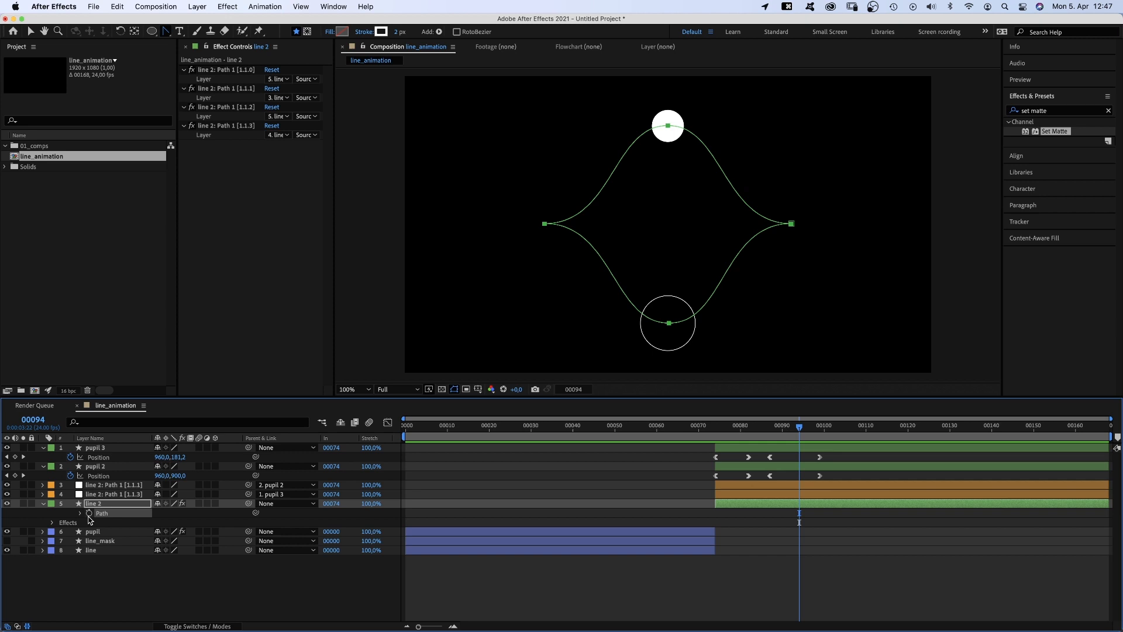
Disable the line 2 Path expression, convert the line's curved vertices to corner points, and re-enable the expression.
{"action": "left_click", "coordinate": [80, 513]}
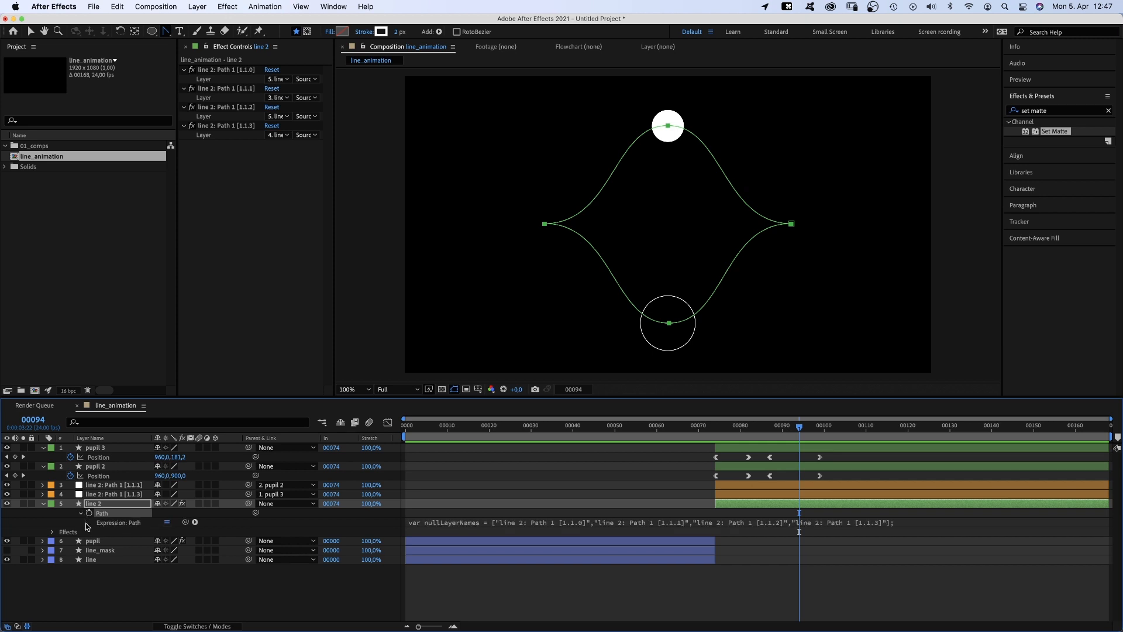
{"action": "left_click", "coordinate": [167, 522]}
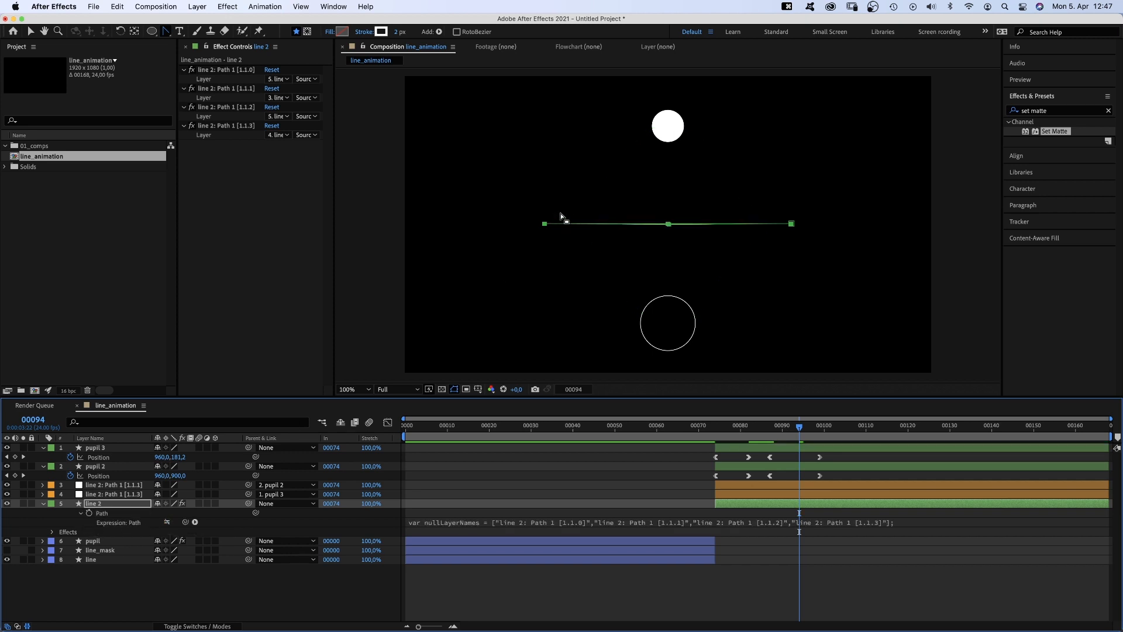
{"action": "left_click", "coordinate": [545, 225]}
{"action": "left_click", "coordinate": [669, 225]}
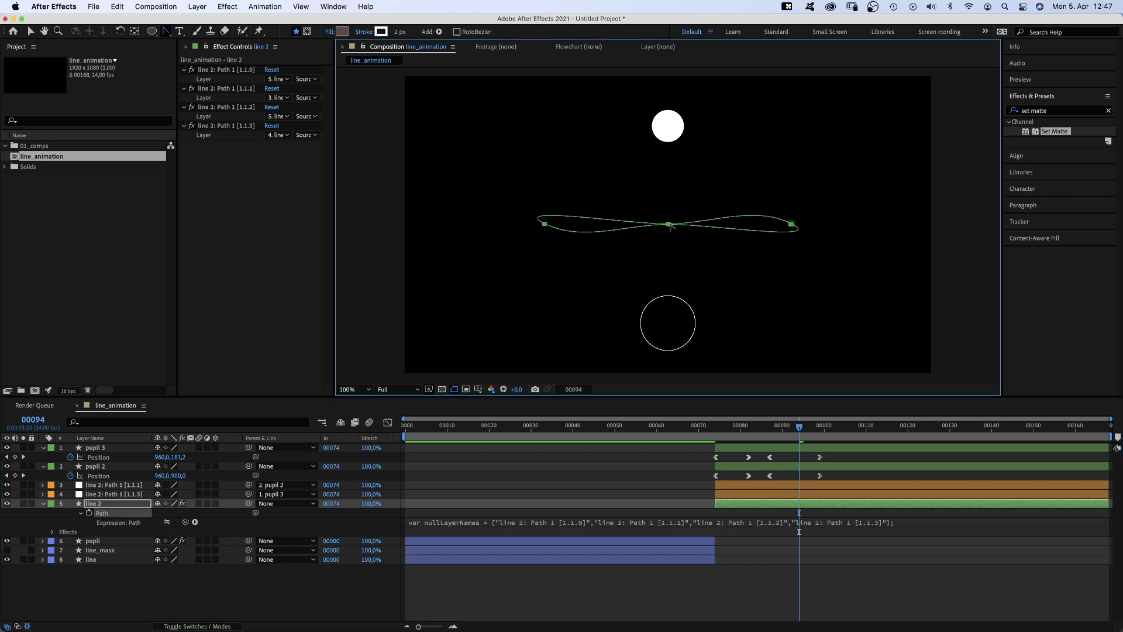
{"action": "left_click", "coordinate": [669, 224]}
{"action": "left_click", "coordinate": [792, 225]}
{"action": "left_click", "coordinate": [792, 225]}
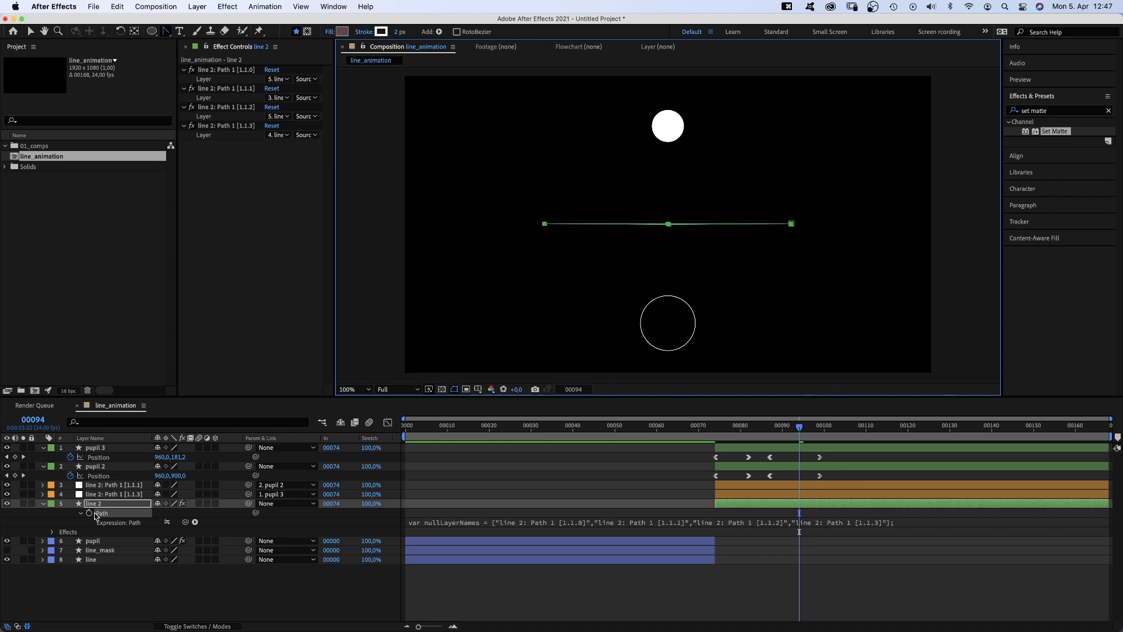
{"action": "left_click", "coordinate": [167, 522]}
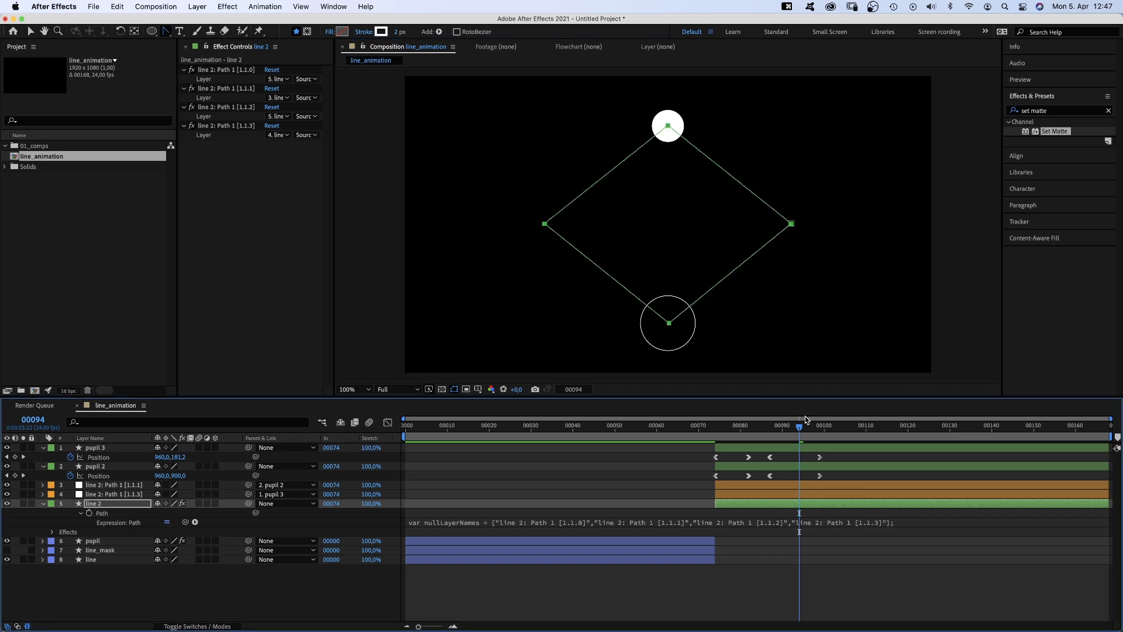
Keyframe the line 2 Path at frame 74, and at frame 82 collapse its outer points horizontally onto the centre.
{"action": "left_click_drag", "start_coordinate": [799, 426], "coordinate": [712, 468]}
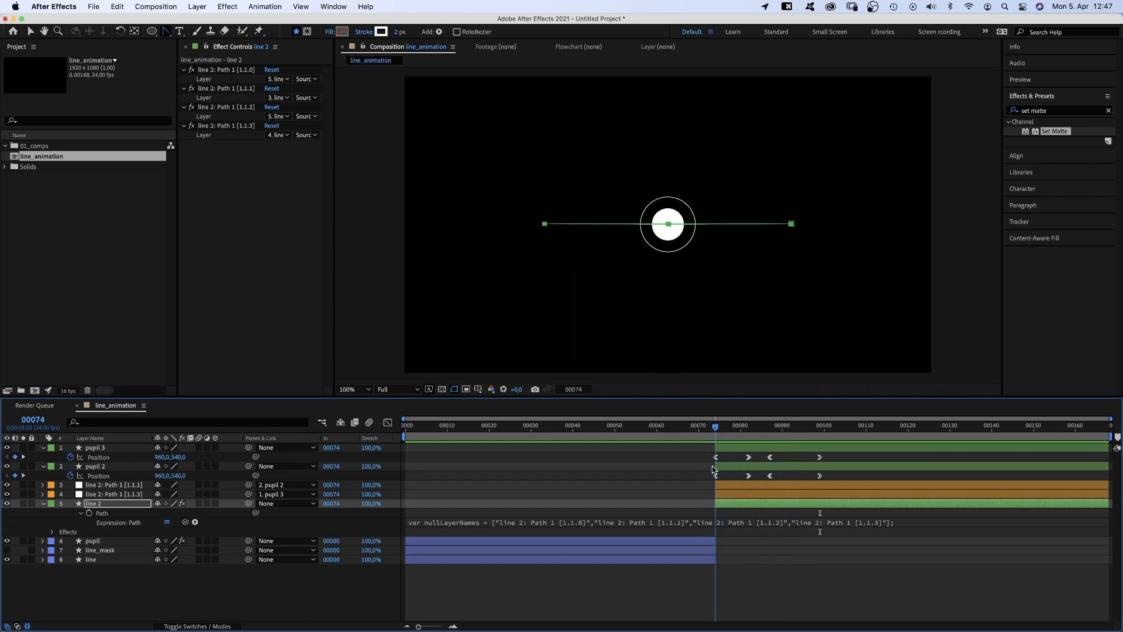
{"action": "left_click", "coordinate": [89, 513]}
{"action": "left_click_drag", "start_coordinate": [717, 430], "coordinate": [747, 434]}
{"action": "left_click_drag", "start_coordinate": [508, 193], "coordinate": [592, 246]}
{"action": "key", "text": "super+t"}
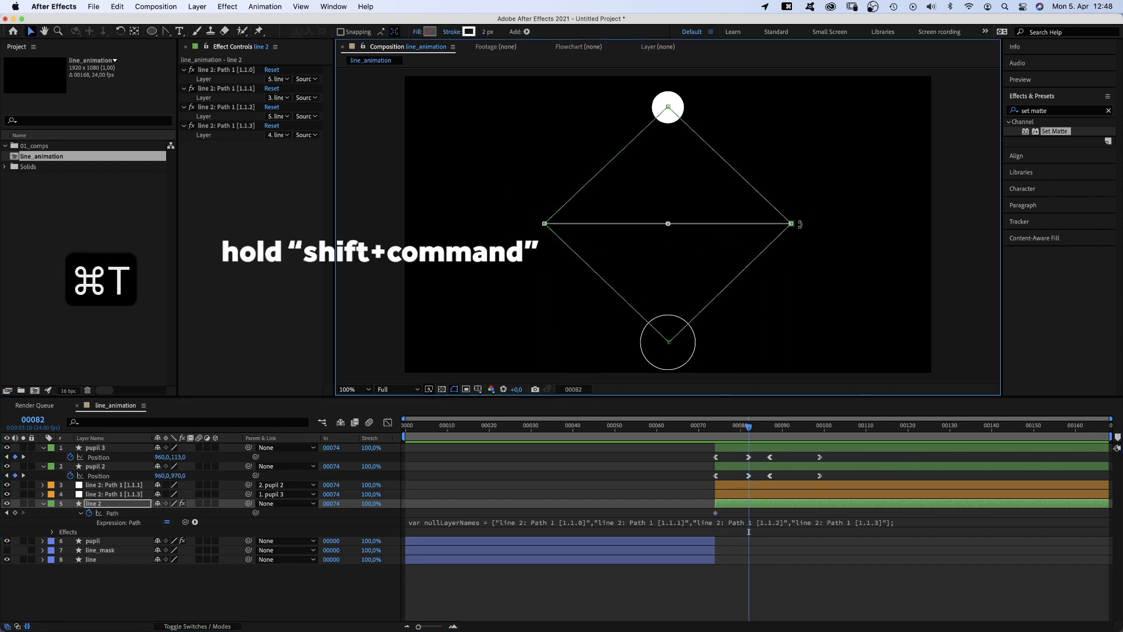
{"action": "left_click_drag", "start_coordinate": [791, 223], "coordinate": [669, 224]}
{"action": "key", "text": "Return"}
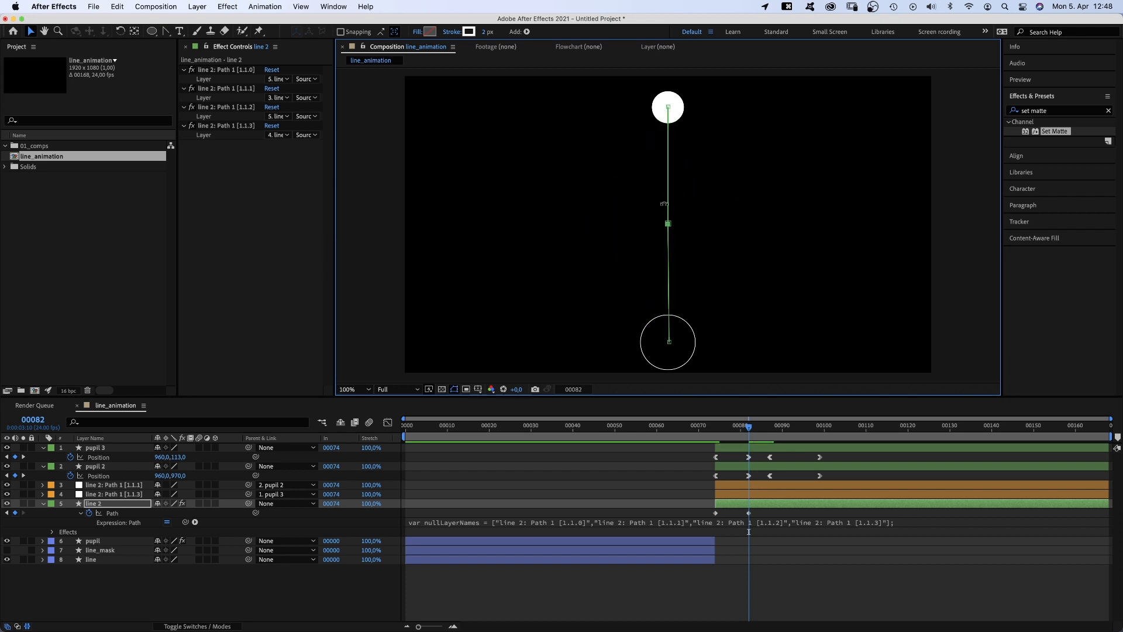
Reshape the line 2 Path speed curve between frames 74 and 82 for a fast start and slow stop, and close the Graph Editor.
{"action": "left_click", "coordinate": [750, 513]}
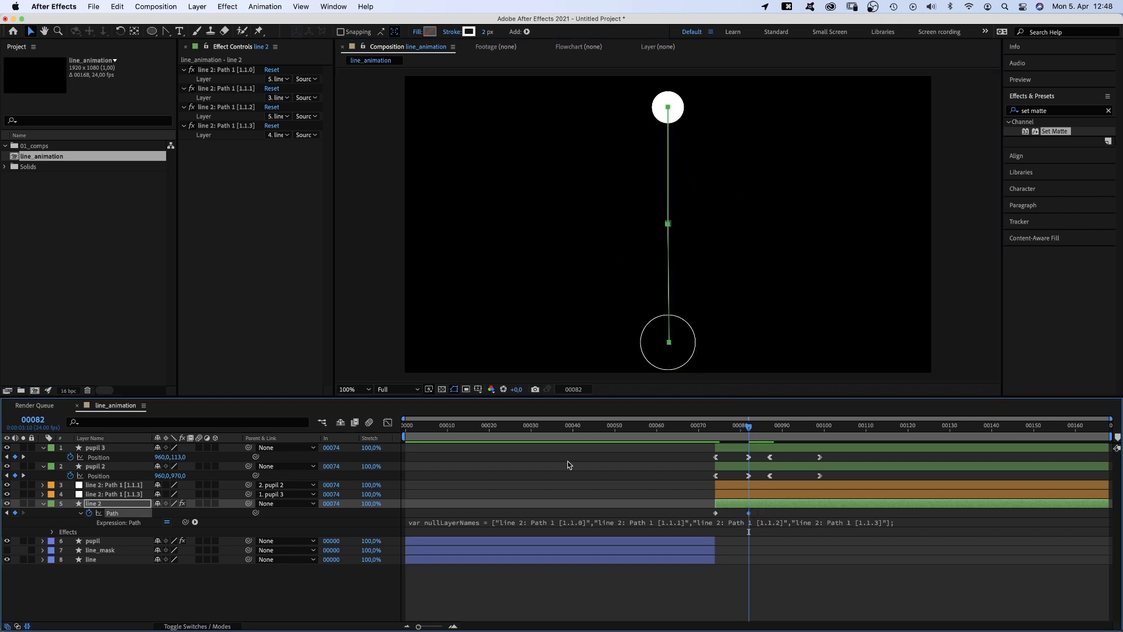
{"action": "left_click", "coordinate": [386, 426]}
{"action": "left_click_drag", "start_coordinate": [747, 458], "coordinate": [572, 584]}
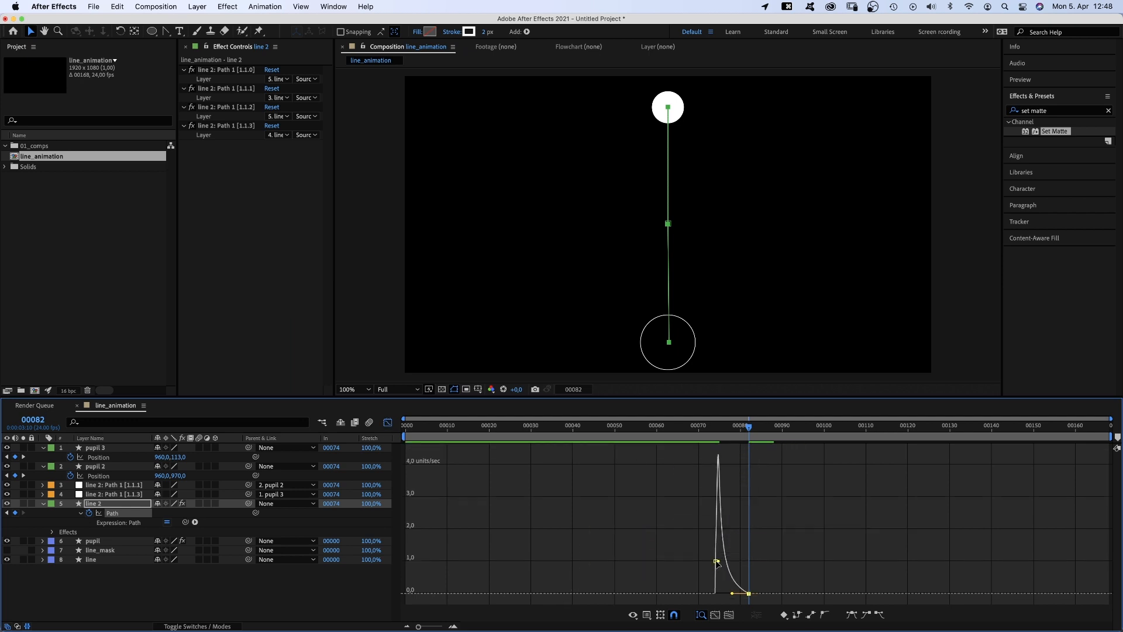
{"action": "left_click_drag", "start_coordinate": [717, 561], "coordinate": [716, 573]}
{"action": "left_click", "coordinate": [387, 424]}
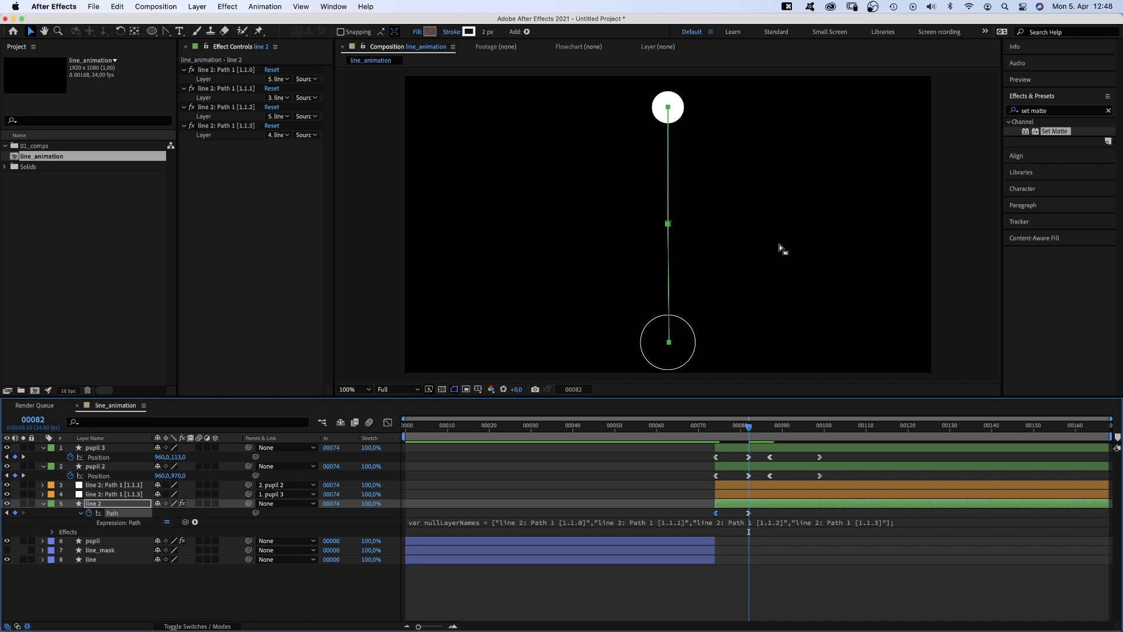
Apply the Echo effect to the line 2 layer and set its Echo Time to -0,02 seconds.
{"action": "left_click", "coordinate": [1056, 110]}
{"action": "type", "text": "echo"}
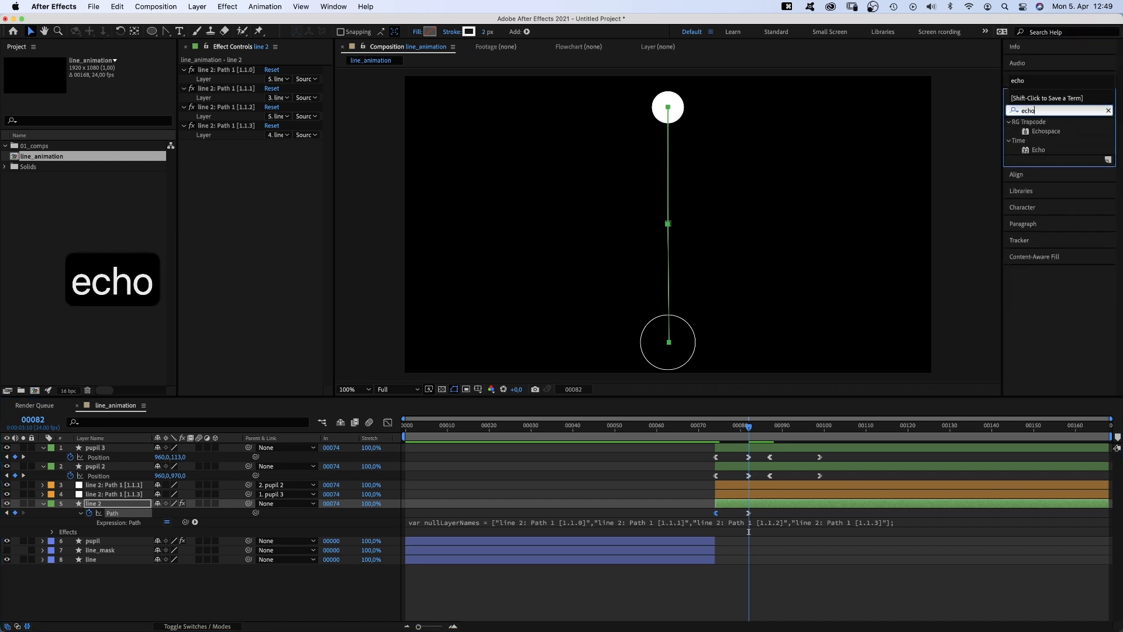
{"action": "left_click_drag", "start_coordinate": [1038, 150], "coordinate": [192, 229]}
{"action": "left_click", "coordinate": [276, 154]}
{"action": "type", "text": "-0"}
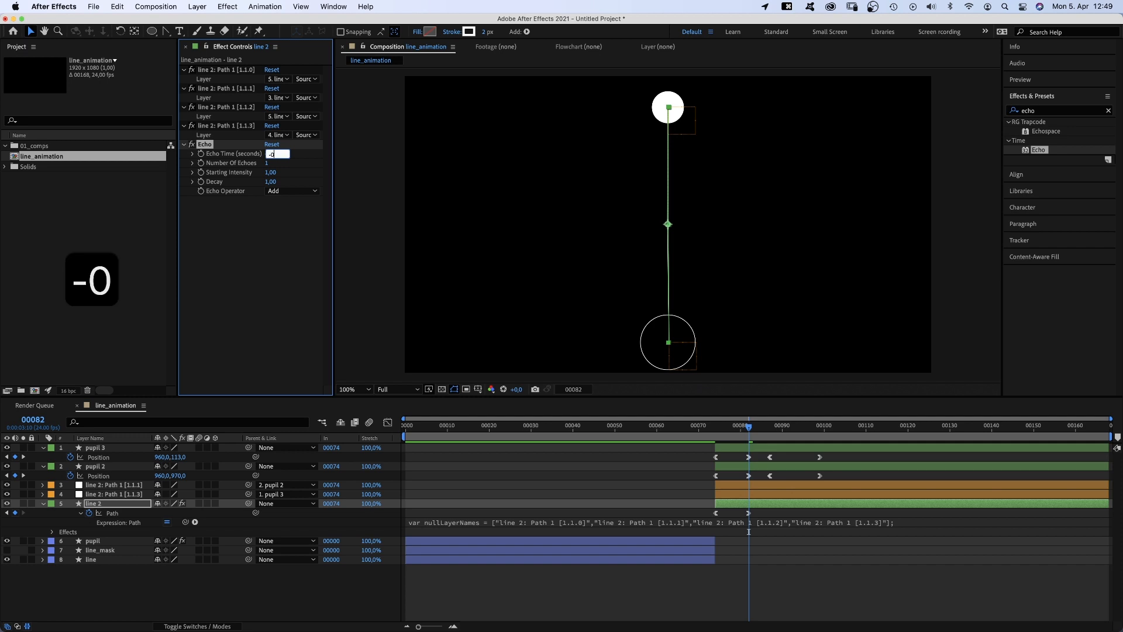
{"action": "type", "text": ",02"}
{"action": "key", "text": "Return"}
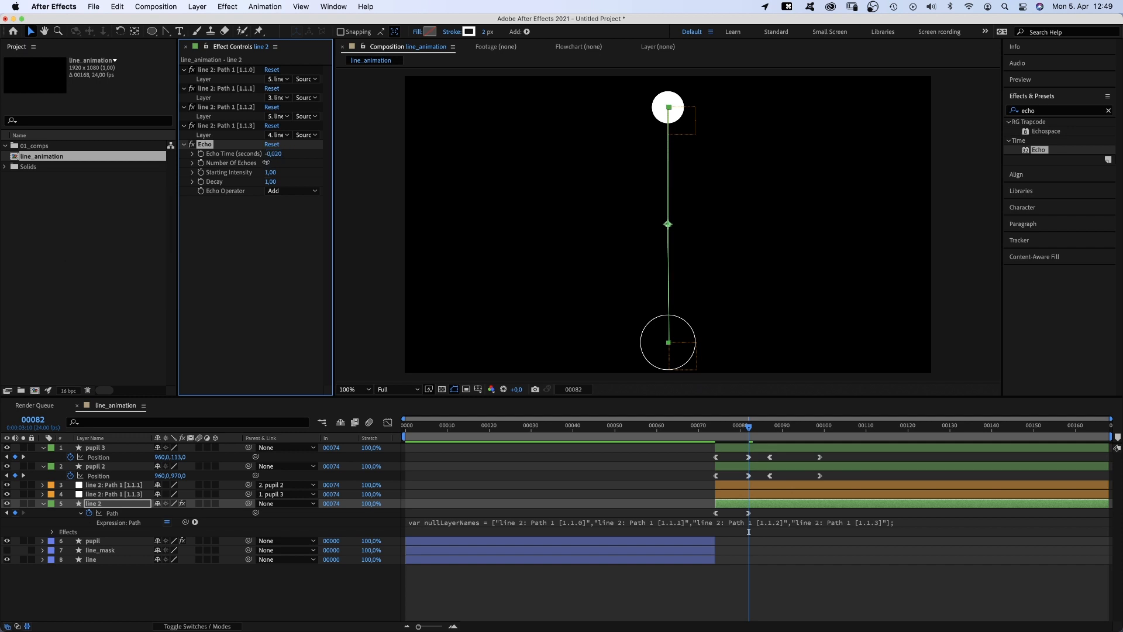
Keyframe Echo's Number Of Echoes at 4 on frame 82 and at 0 on frame 83, and preview the animation.
{"action": "type", "text": "4"}
{"action": "key", "text": "Return"}
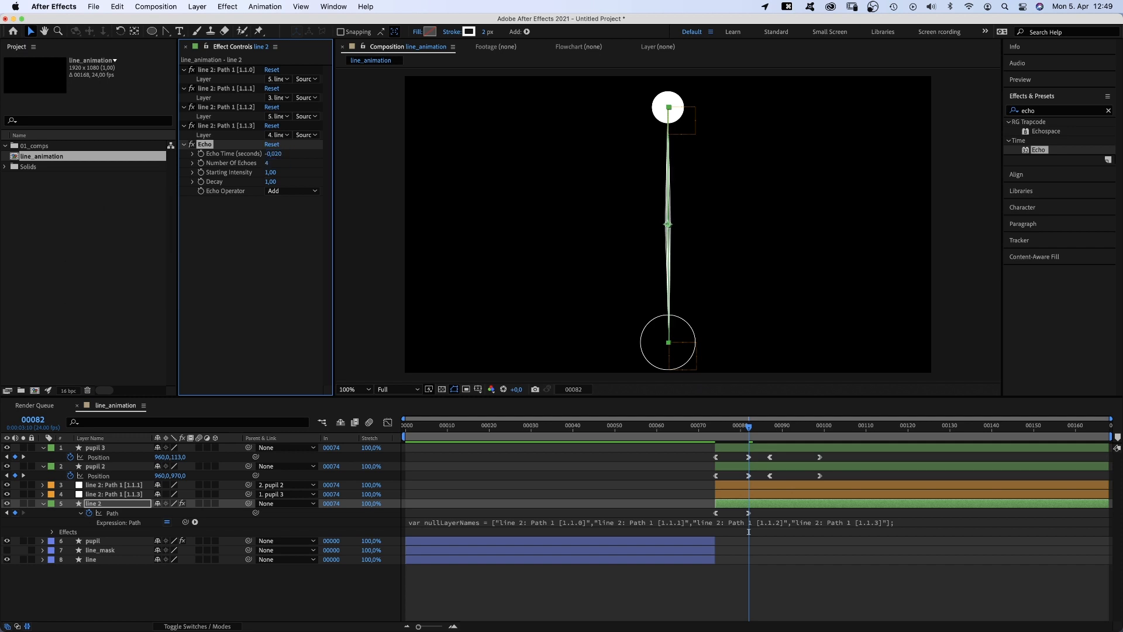
{"action": "left_click", "coordinate": [202, 166]}
{"action": "key", "text": "super+Right"}
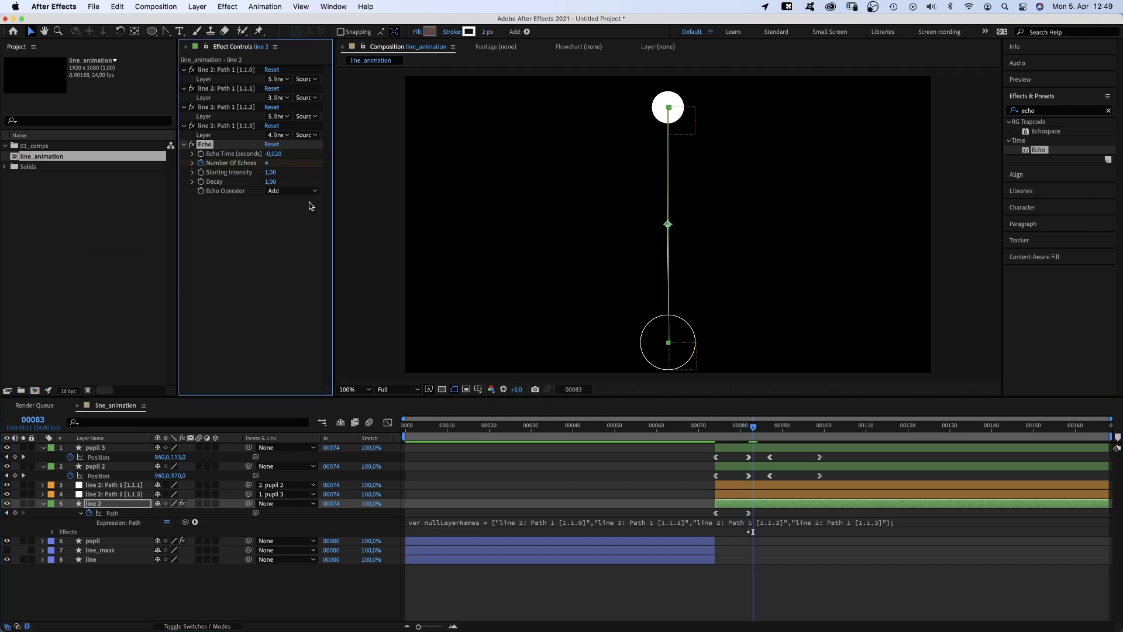
{"action": "type", "text": "0"}
{"action": "key", "text": "Return"}
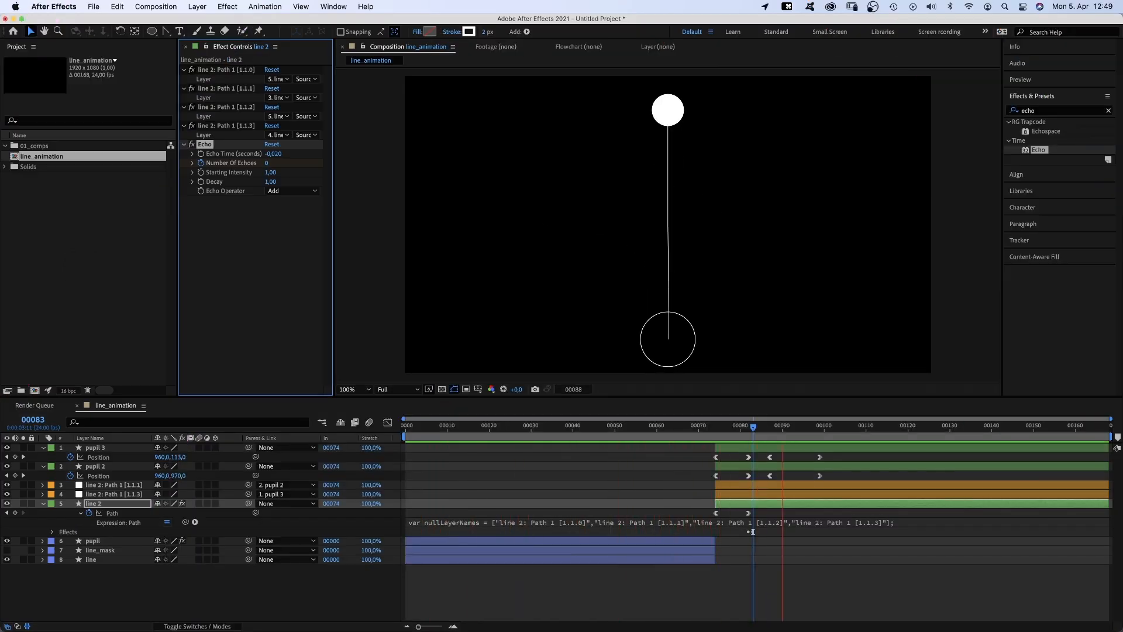
{"action": "key", "text": "0"}
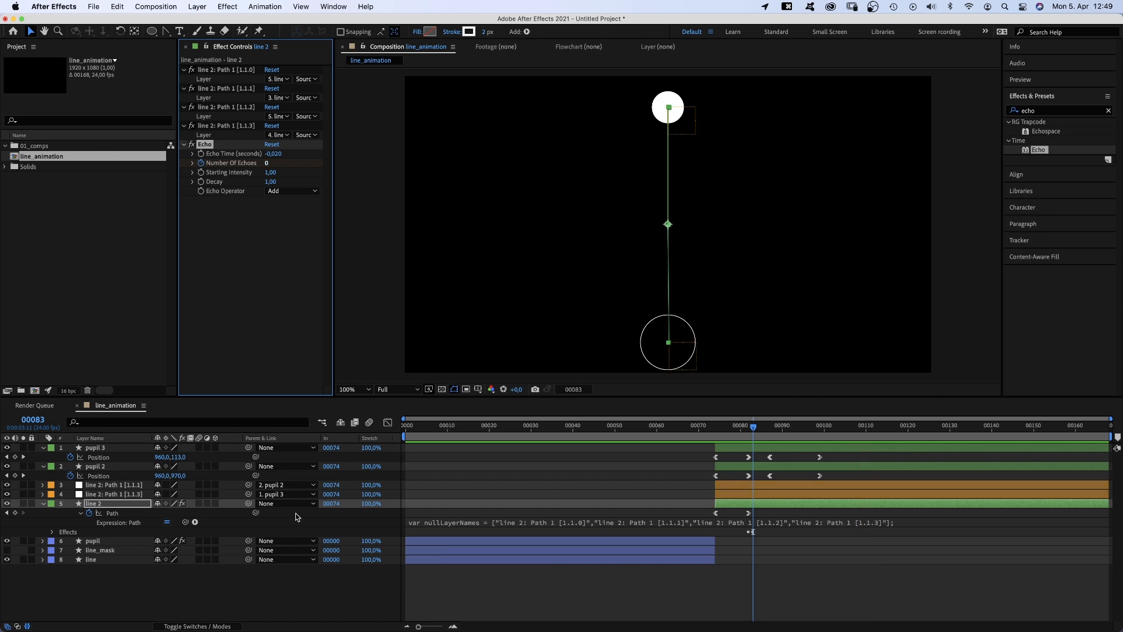
Collapse the expanded properties of the line 2, pupil 2 and pupil 3 layers.
{"action": "left_click", "coordinate": [41, 500]}
{"action": "left_click", "coordinate": [42, 503]}
{"action": "left_click", "coordinate": [43, 466]}
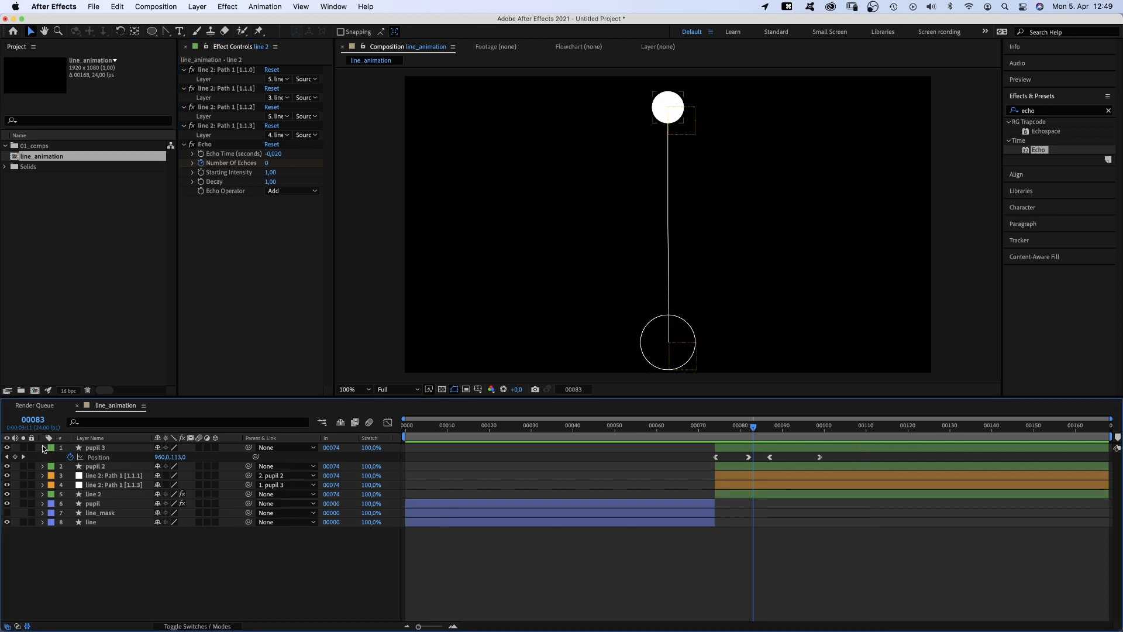
{"action": "left_click", "coordinate": [42, 448]}
Create a composition-sized rectangle shape layer and rename it "square".
{"action": "left_click_drag", "start_coordinate": [155, 30], "coordinate": [173, 38]}
{"action": "double_click", "coordinate": [151, 32]}
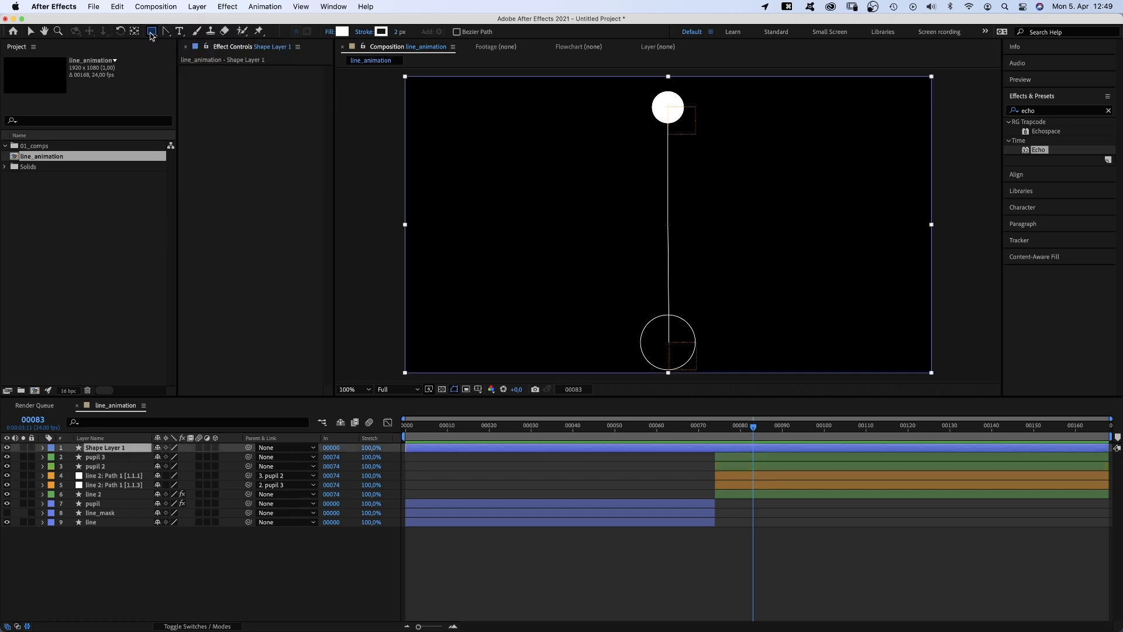
{"action": "key", "text": "Return"}
{"action": "type", "text": "square"}
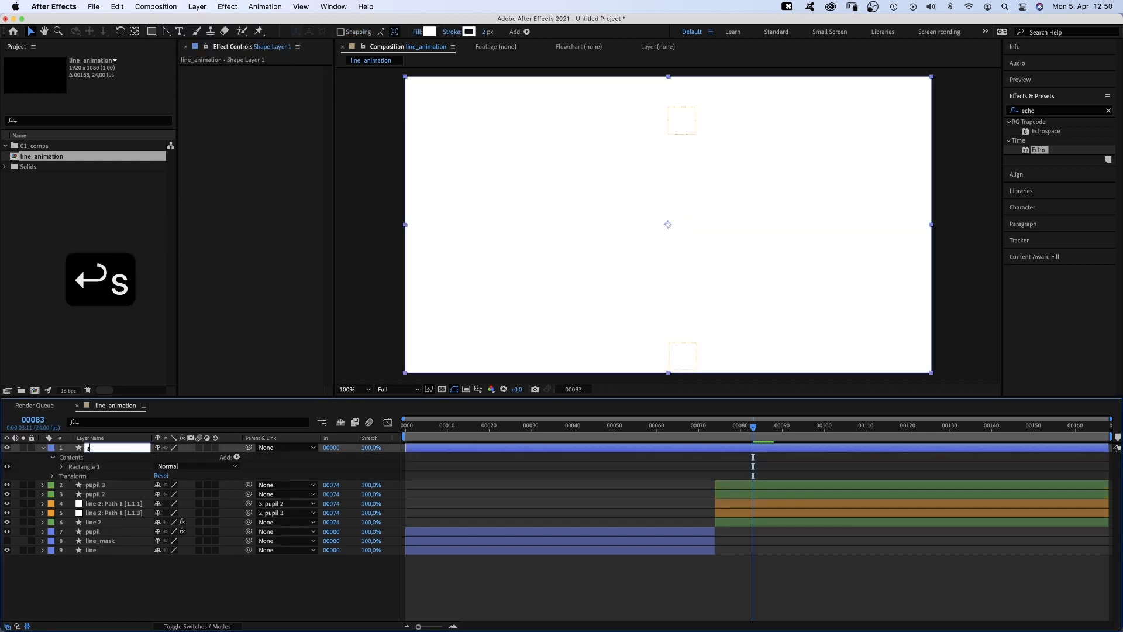
{"action": "key", "text": "Return"}
Set the square layer's Rectangle Path size to 870 by 870.
{"action": "left_click", "coordinate": [62, 466]}
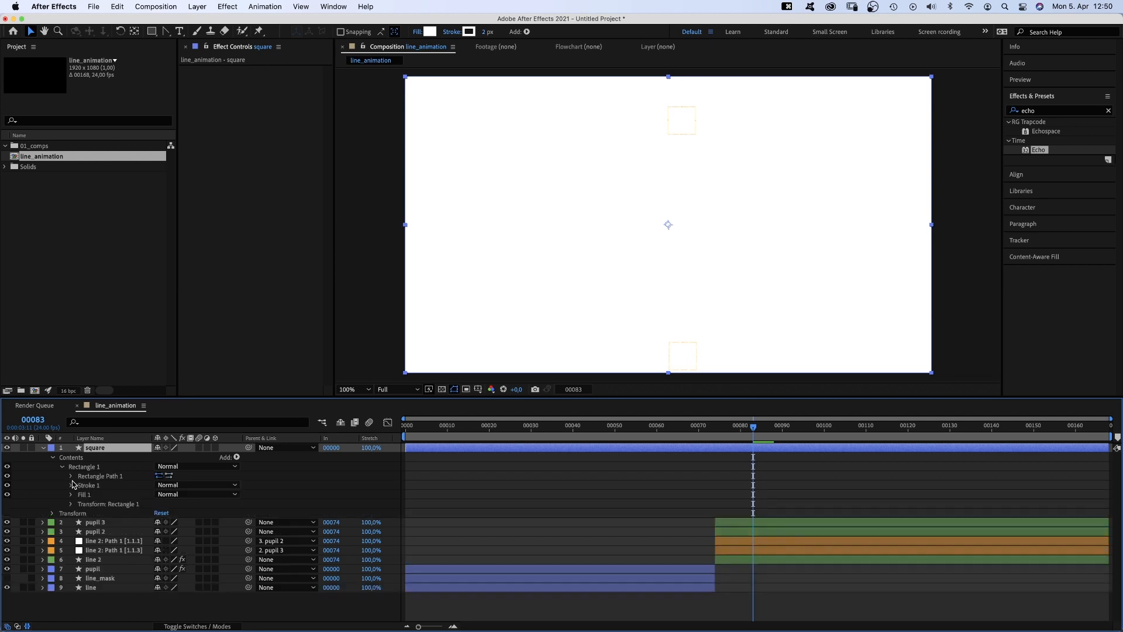
{"action": "left_click", "coordinate": [71, 476]}
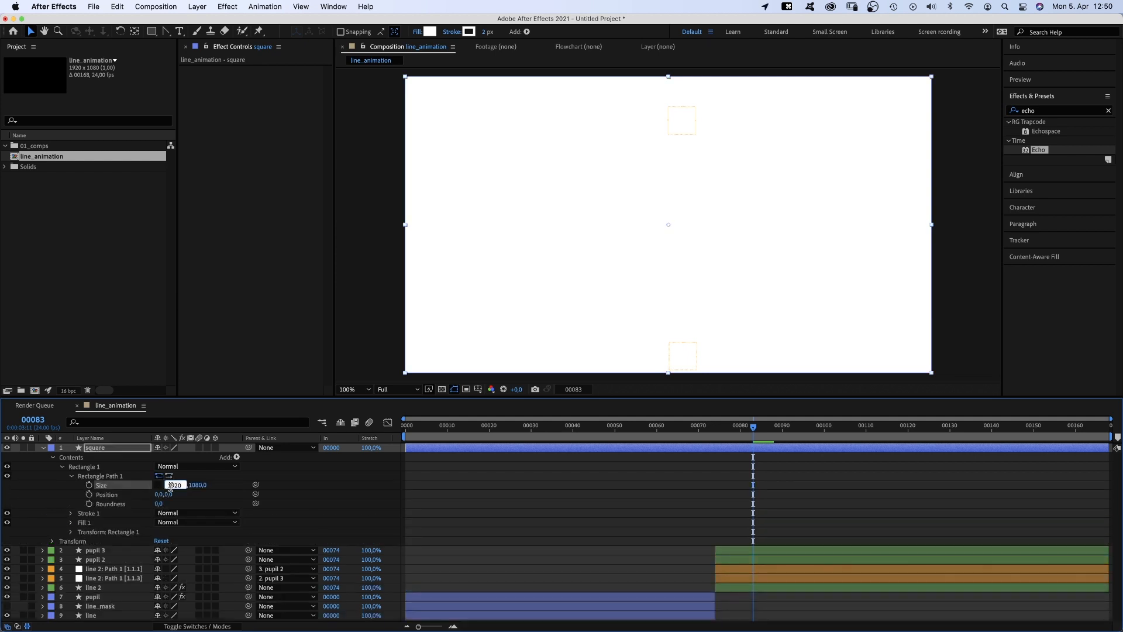
{"action": "type", "text": "870"}
{"action": "key", "text": "Tab"}
{"action": "type", "text": "870"}
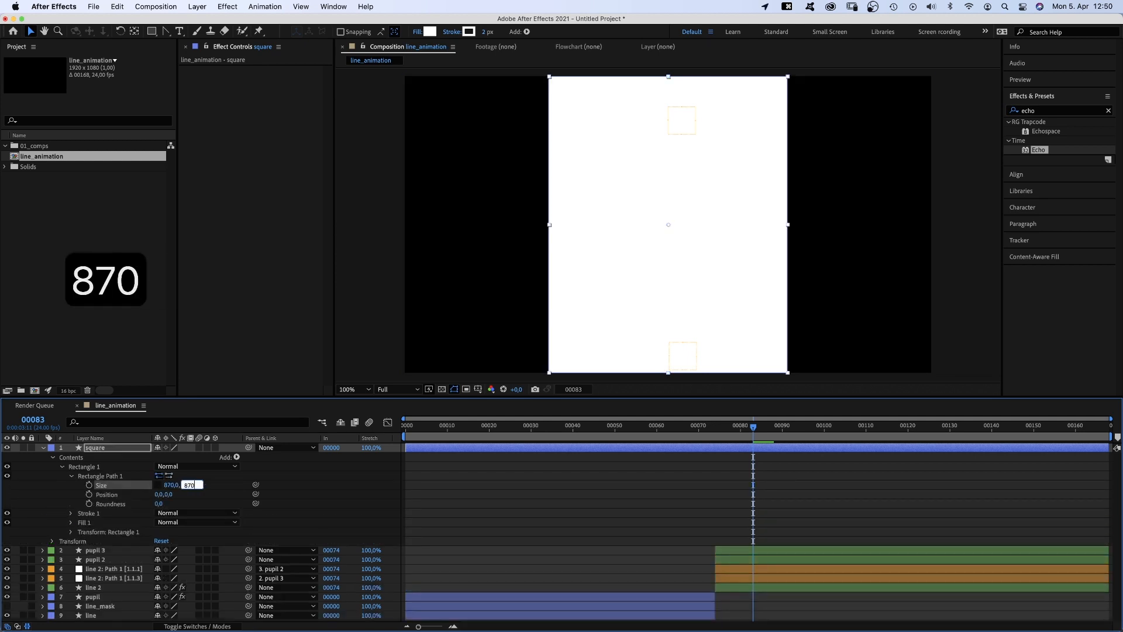
{"action": "key", "text": "Return"}
Set the square's fill to none so that only its stroke is drawn.
{"action": "left_click", "coordinate": [417, 31]}
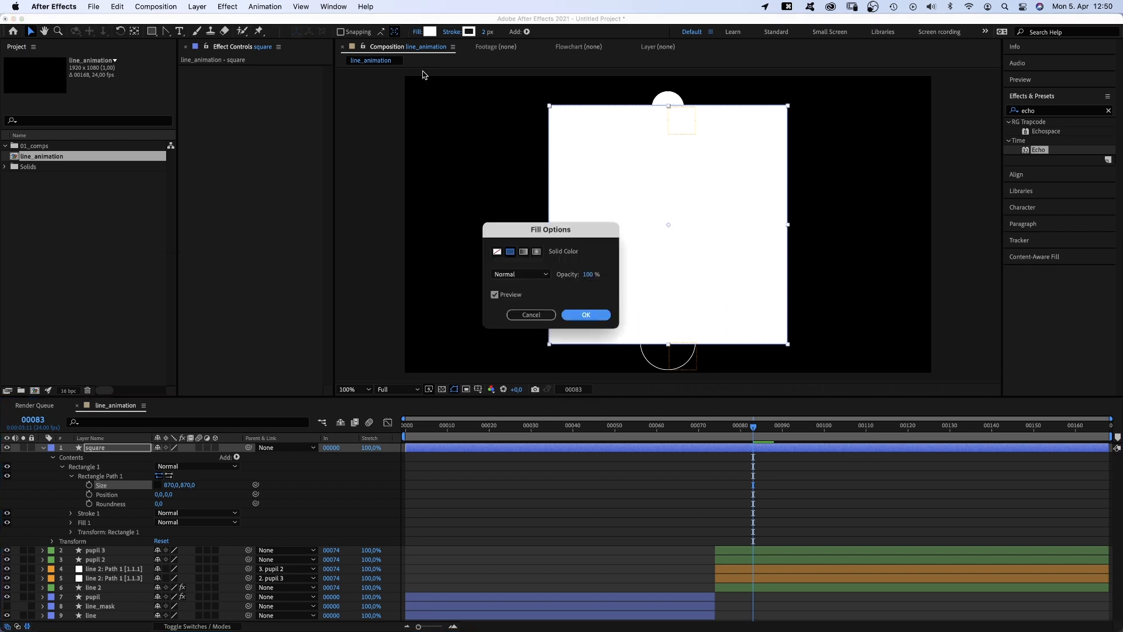
{"action": "left_click", "coordinate": [497, 251]}
{"action": "left_click", "coordinate": [585, 315]}
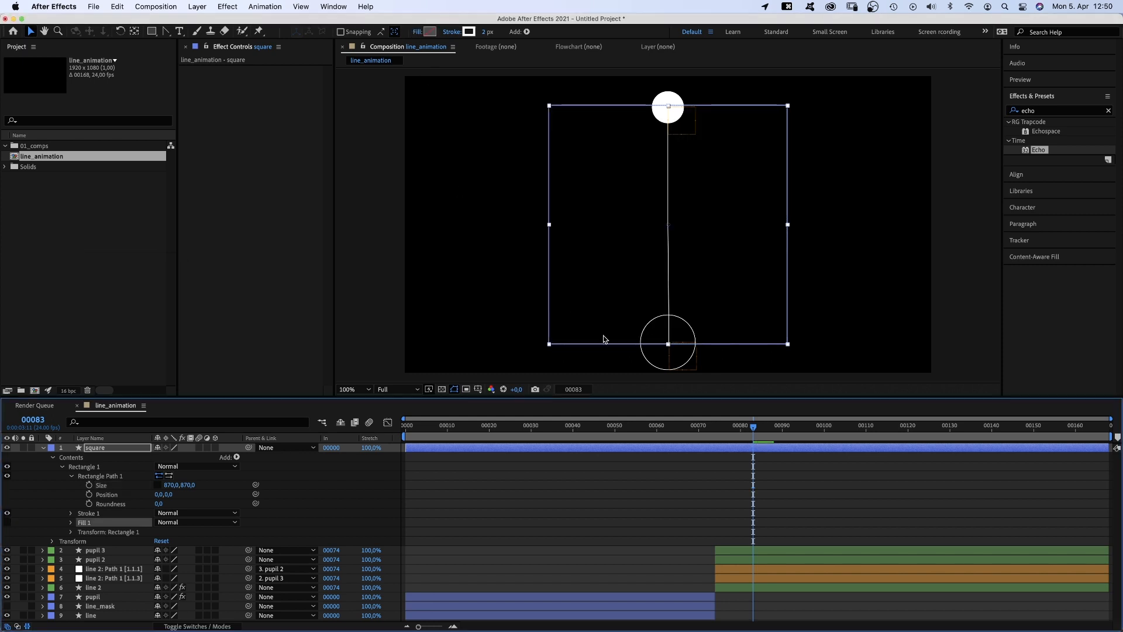
Keyframe the square's Rectangle Path size at 870 by 870 on frame 124 and at 0 by 870 on frame 100.
{"action": "left_click_drag", "start_coordinate": [778, 429], "coordinate": [925, 443]}
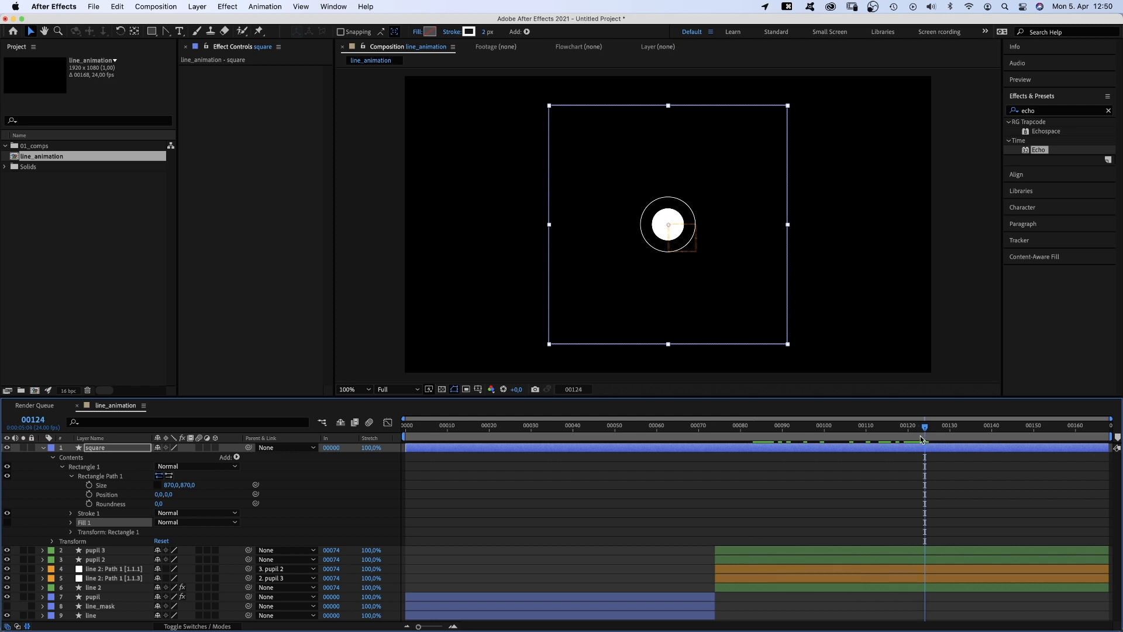
{"action": "left_click", "coordinate": [89, 486]}
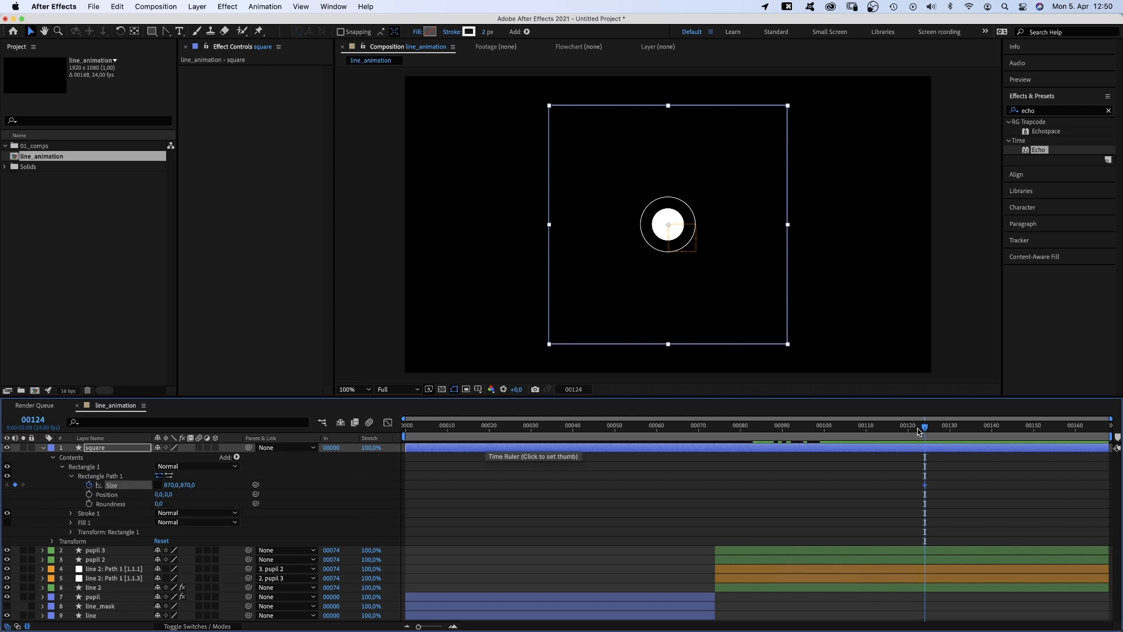
{"action": "left_click_drag", "start_coordinate": [918, 432], "coordinate": [827, 454]}
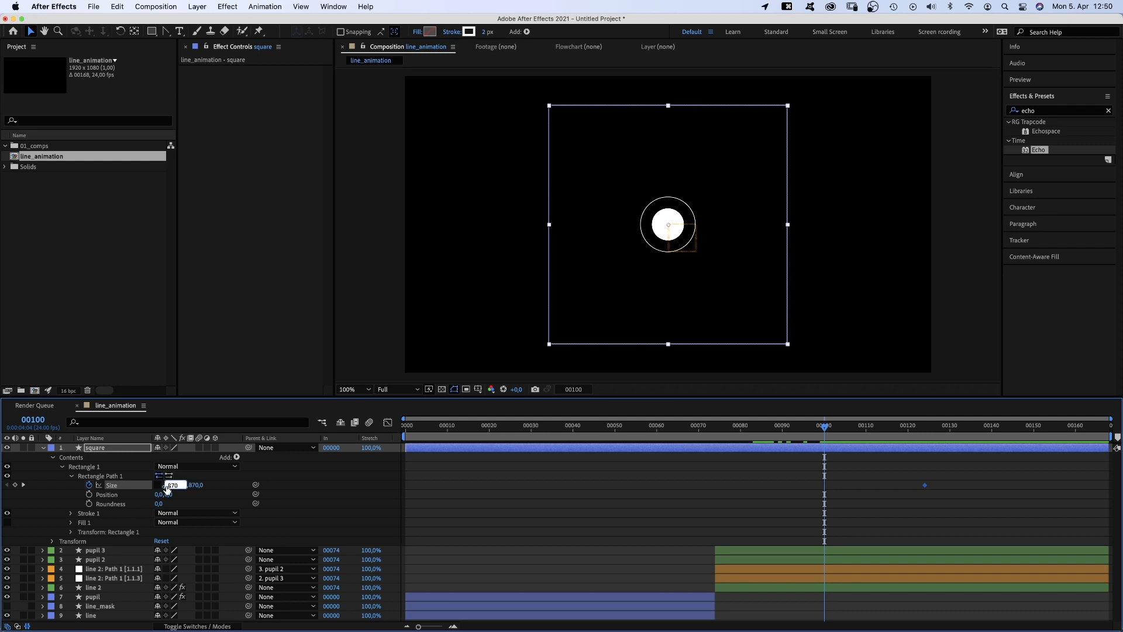
{"action": "type", "text": "0"}
{"action": "key", "text": "Return"}
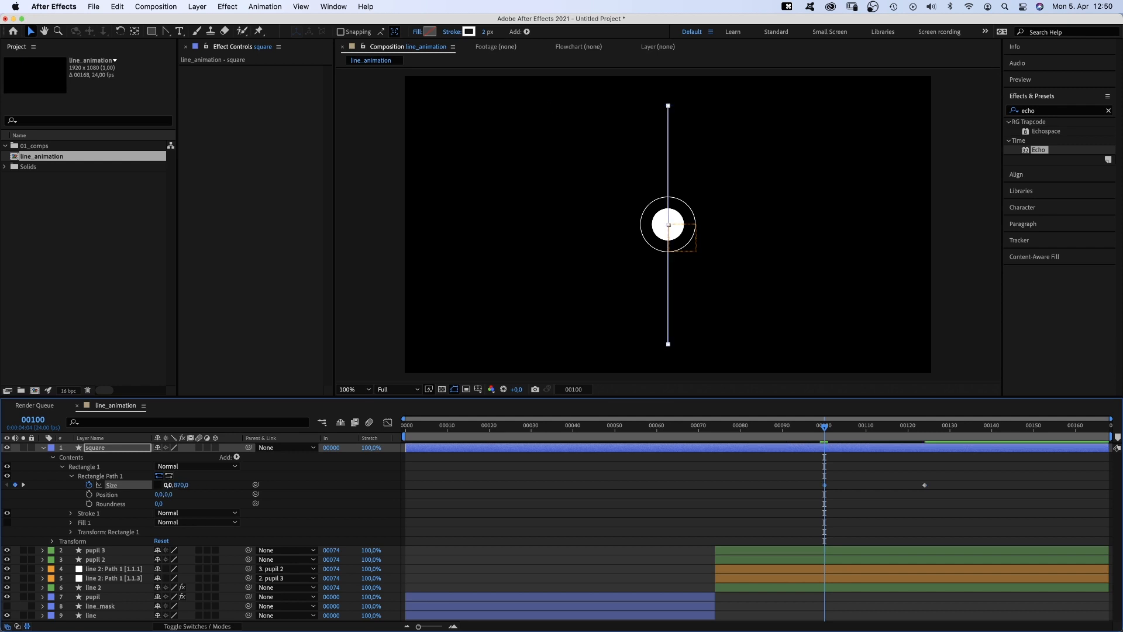
Trim the start of the square layer to frame 100 and give the layer a yellow label.
{"action": "left_click_drag", "start_coordinate": [404, 456], "coordinate": [823, 458]}
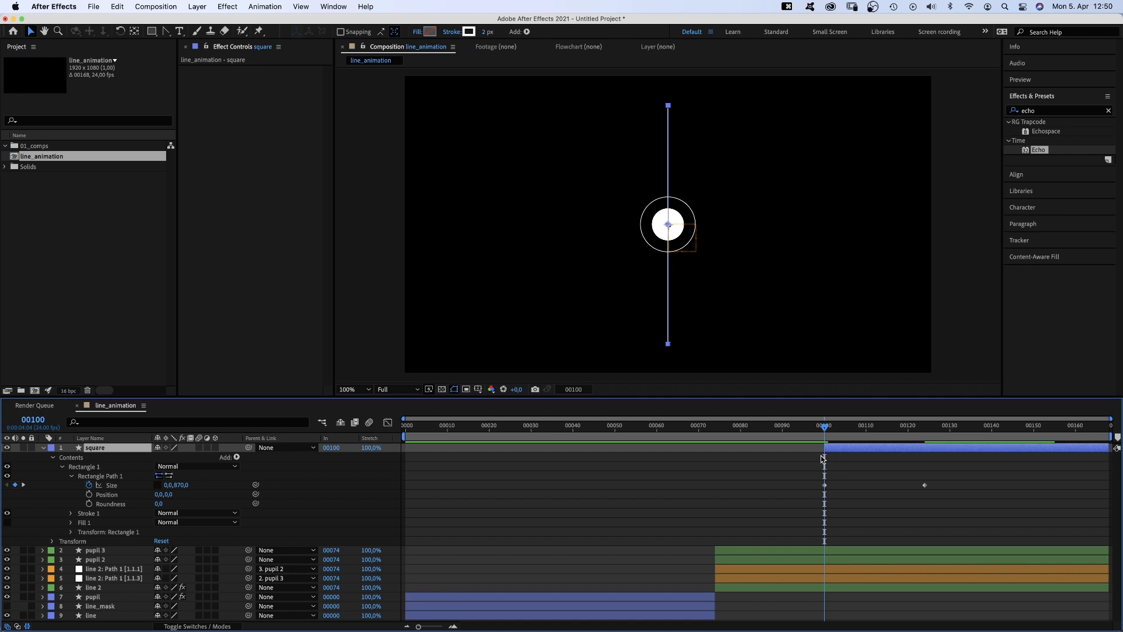
{"action": "left_click", "coordinate": [50, 447]}
{"action": "left_click", "coordinate": [87, 456]}
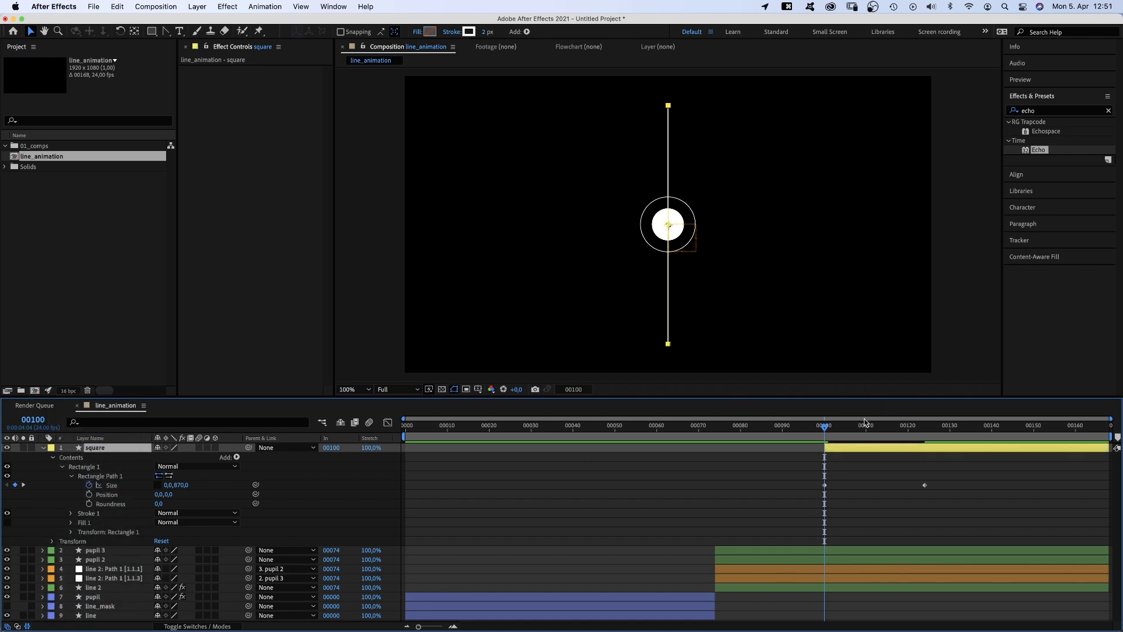
On frame 140, add a Size keyframe holding 870 by 870 and a first Rotation keyframe at 0° for the square.
{"action": "left_click_drag", "start_coordinate": [865, 421], "coordinate": [993, 440]}
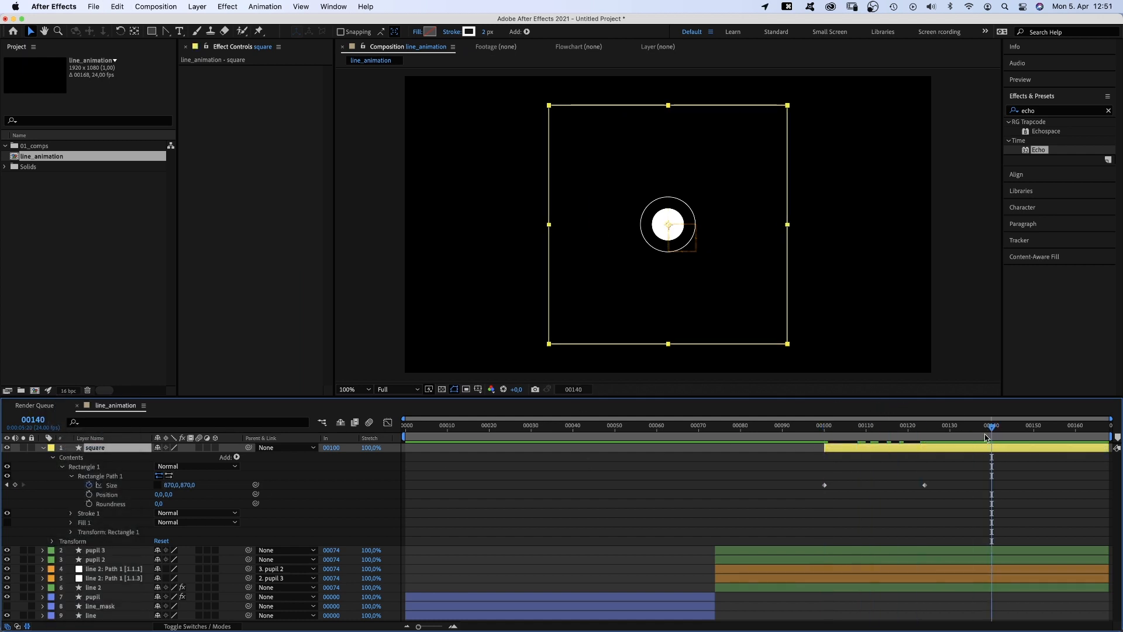
{"action": "left_click", "coordinate": [15, 486]}
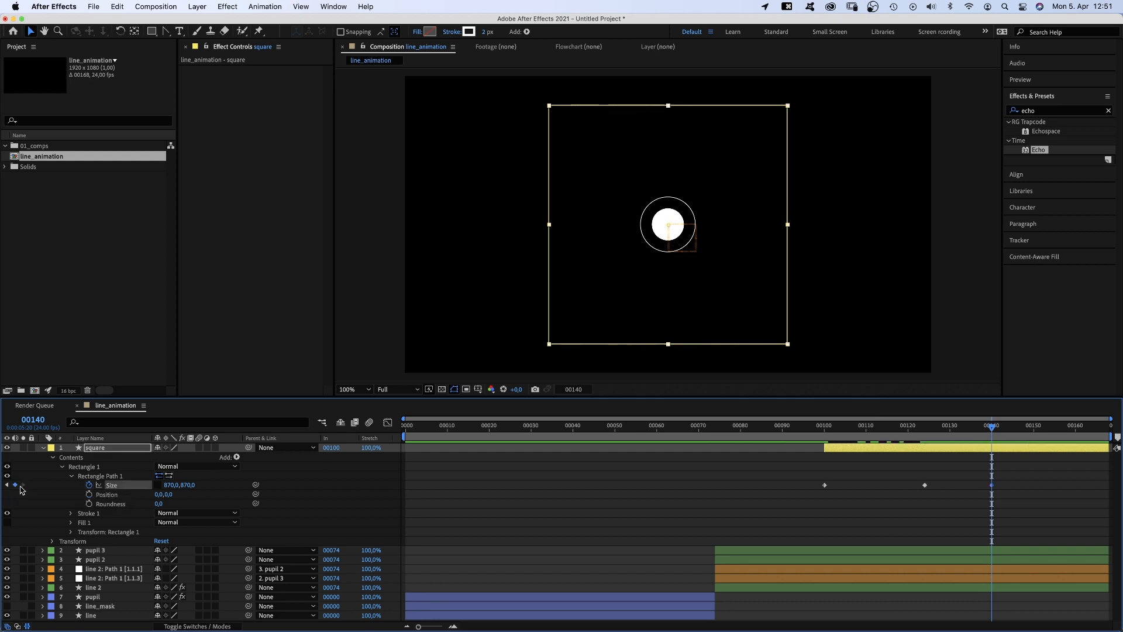
{"action": "left_click", "coordinate": [52, 542]}
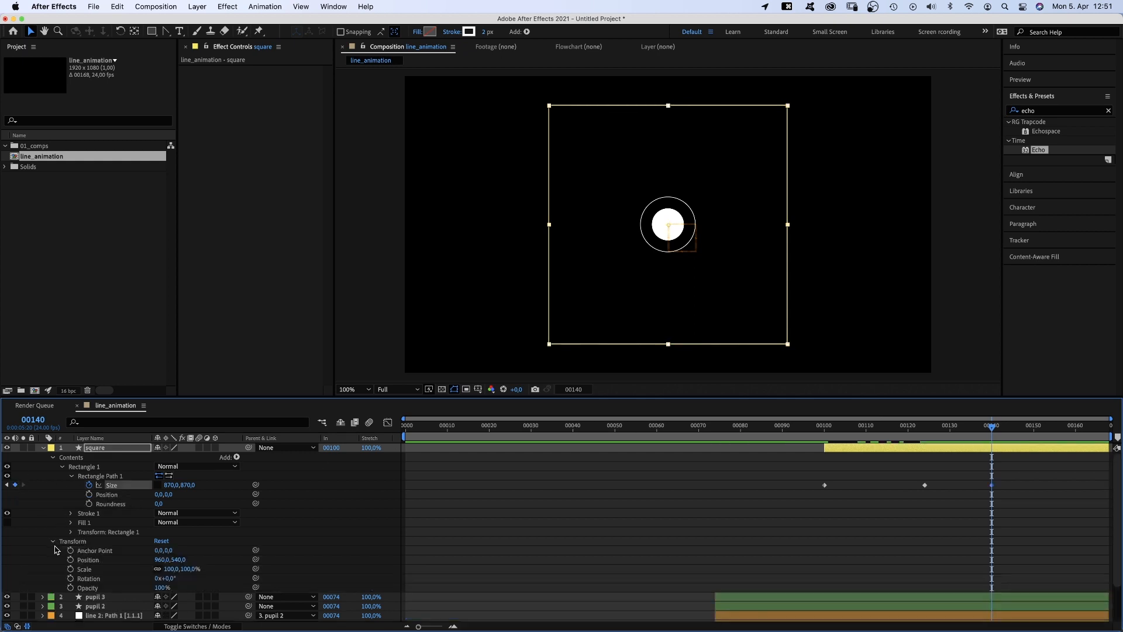
{"action": "left_click", "coordinate": [70, 580]}
On frame 151, keyframe the square's size at 0 by 870 and its rotation at 90°.
{"action": "left_click_drag", "start_coordinate": [1013, 429], "coordinate": [1039, 440]}
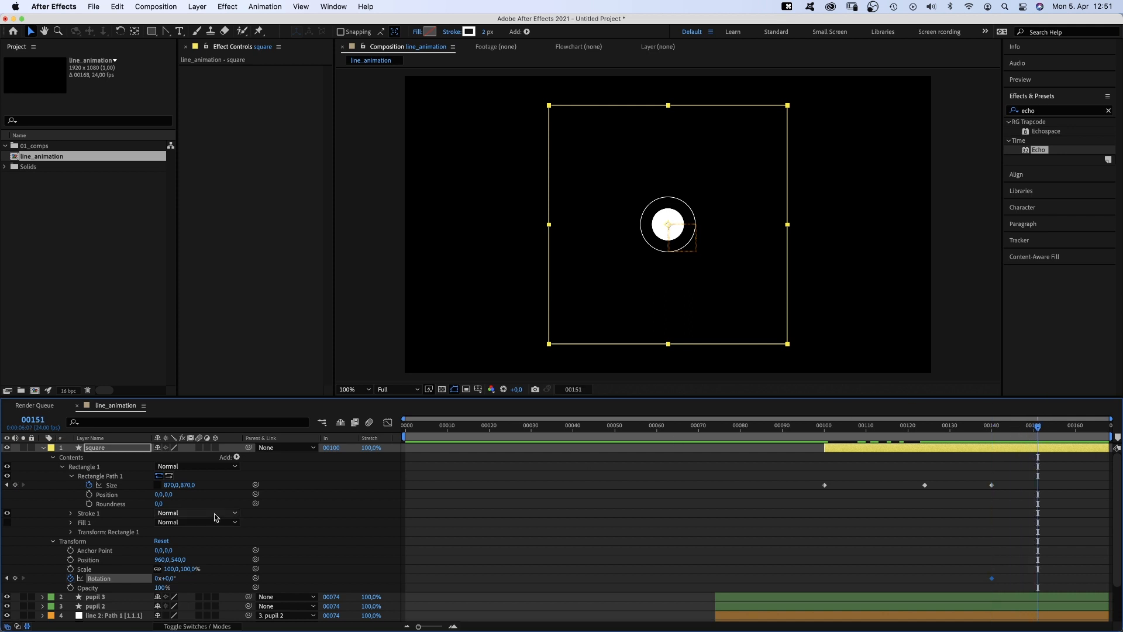
{"action": "type", "text": "0"}
{"action": "key", "text": "Return"}
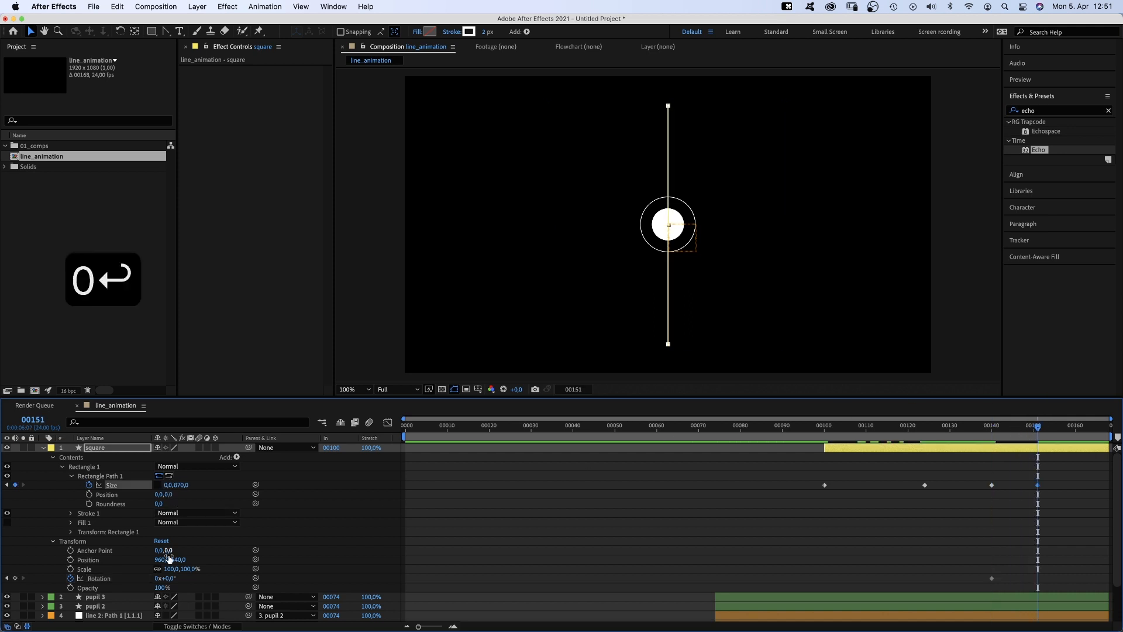
{"action": "type", "text": "90"}
{"action": "key", "text": "Return"}
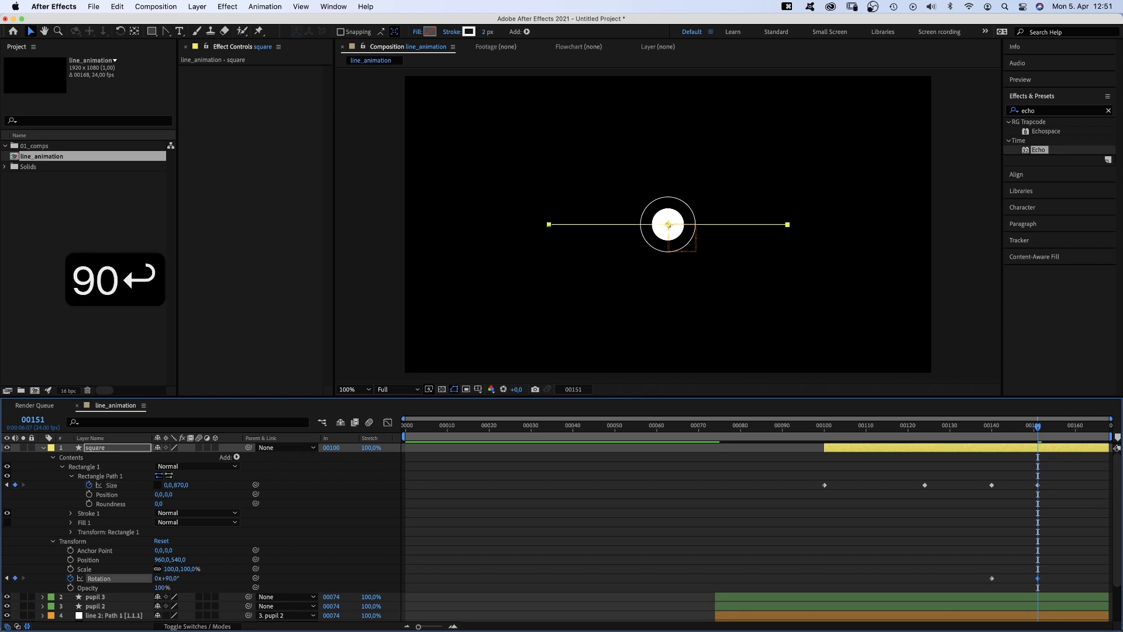
Split the square layer at frame 151, delete the part after it, and return to frame 100.
{"action": "key", "text": "super+shift+d"}
{"action": "key", "text": "BackSpace"}
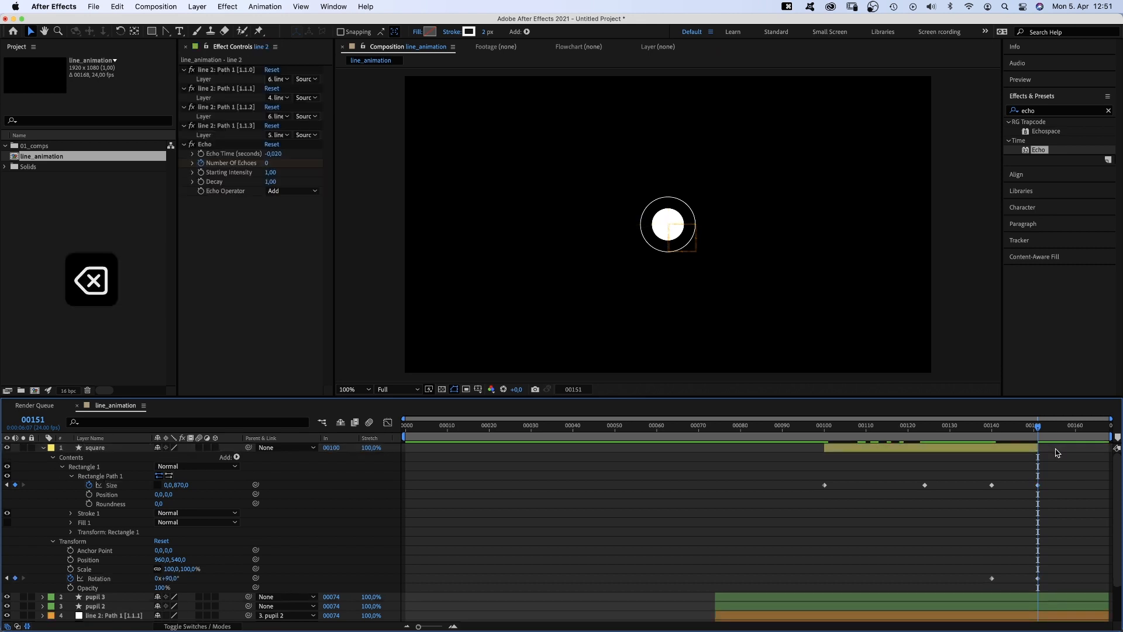
{"action": "left_click_drag", "start_coordinate": [1035, 432], "coordinate": [824, 496]}
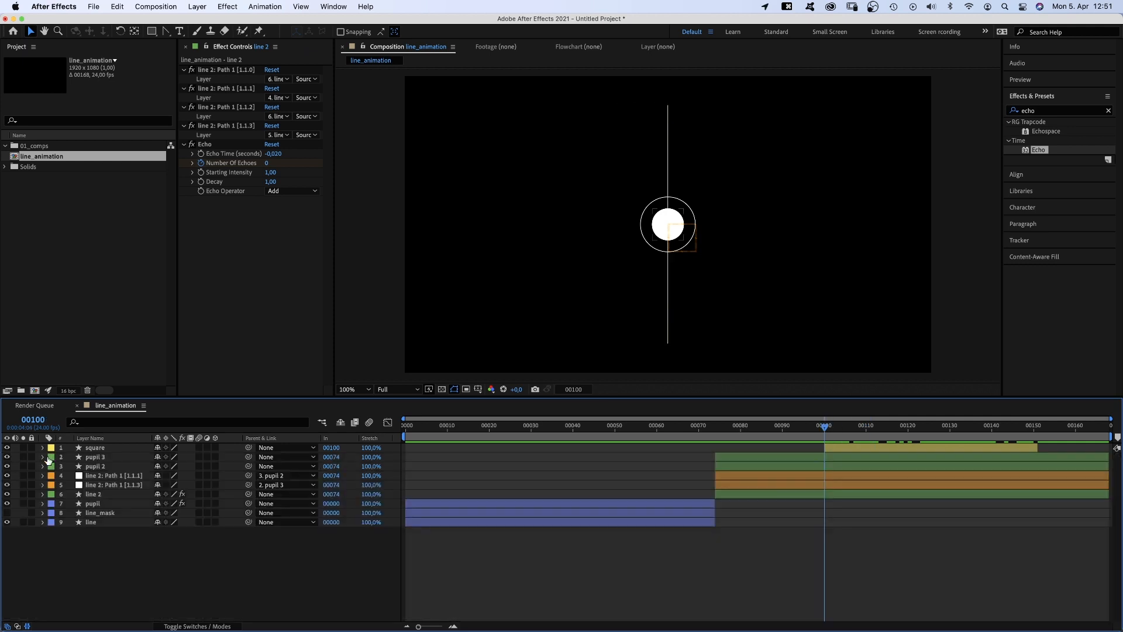
In the Graph Editor, shape the square's Size speed to start very fast at frame 100 and ease out into frame 124.
{"action": "left_click", "coordinate": [953, 448]}
{"action": "key", "text": "u"}
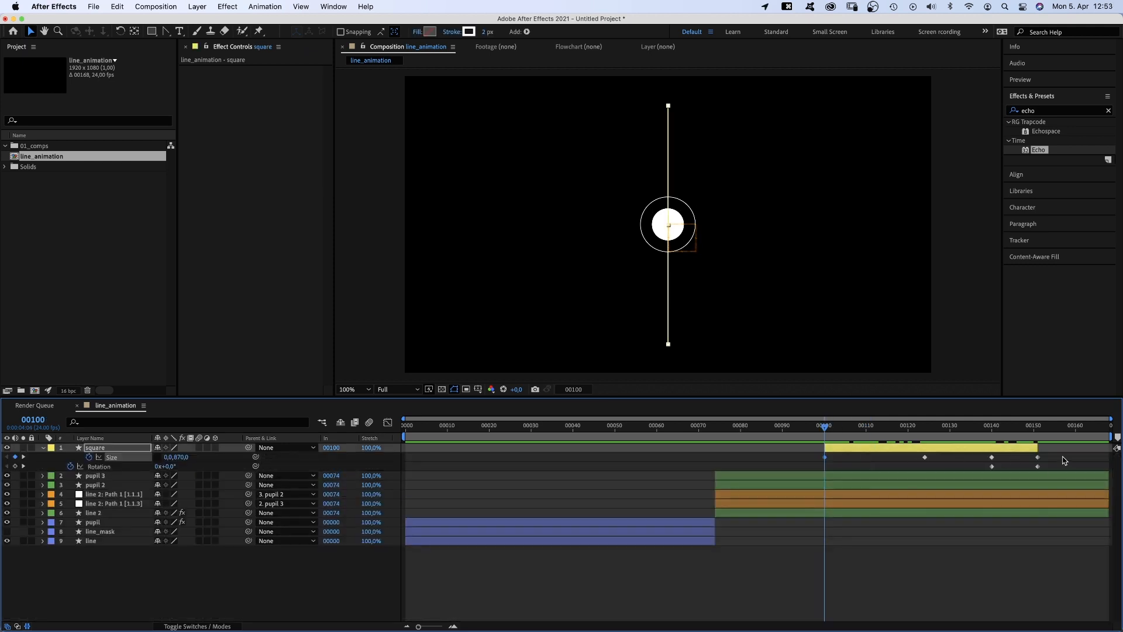
{"action": "left_click_drag", "start_coordinate": [1065, 460], "coordinate": [795, 471]}
{"action": "left_click", "coordinate": [388, 423]}
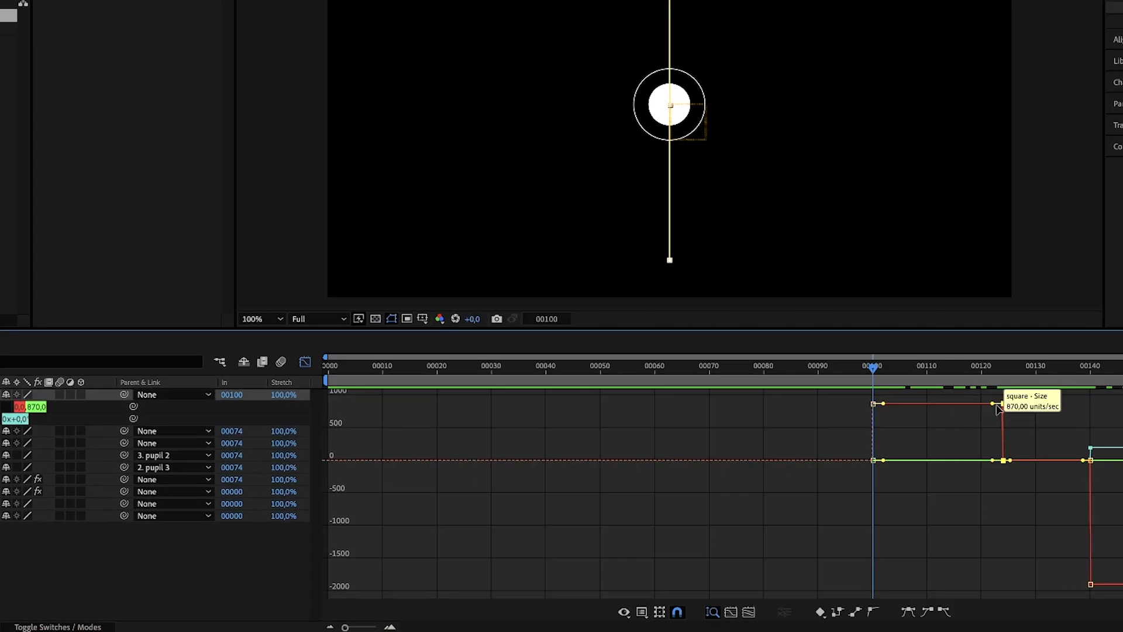
{"action": "left_click_drag", "start_coordinate": [998, 409], "coordinate": [858, 527]}
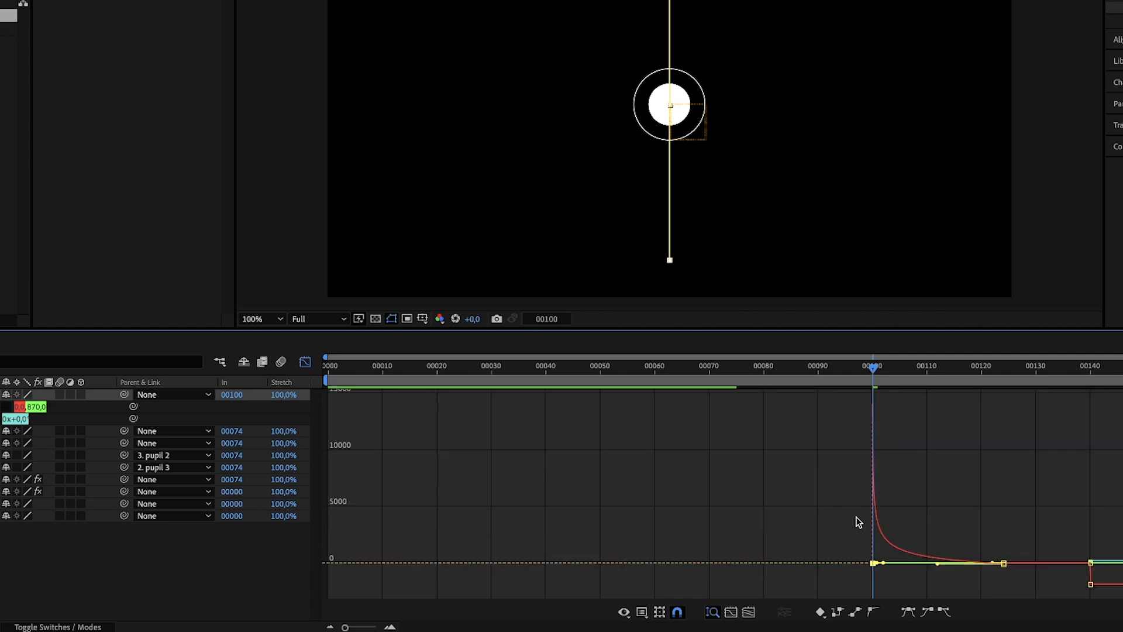
Shape the square's Size and Rotation speed curves to start slowly at frame 140 and accelerate toward frame 151, and close the Graph Editor.
{"action": "left_click", "coordinate": [1092, 585]}
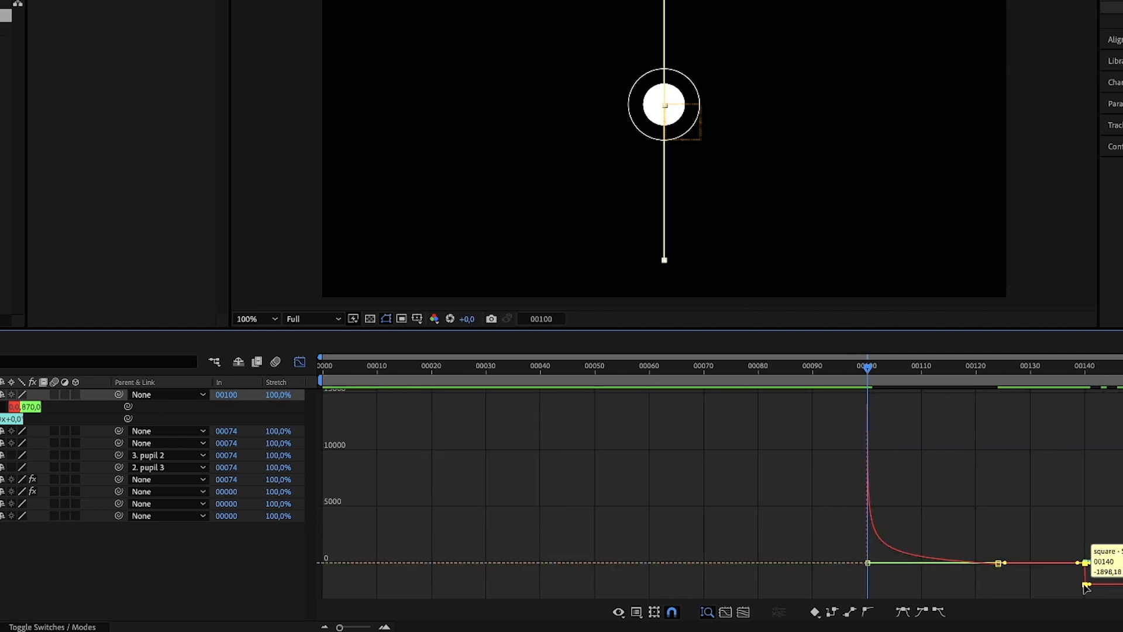
{"action": "left_click_drag", "start_coordinate": [1025, 584], "coordinate": [1032, 561]}
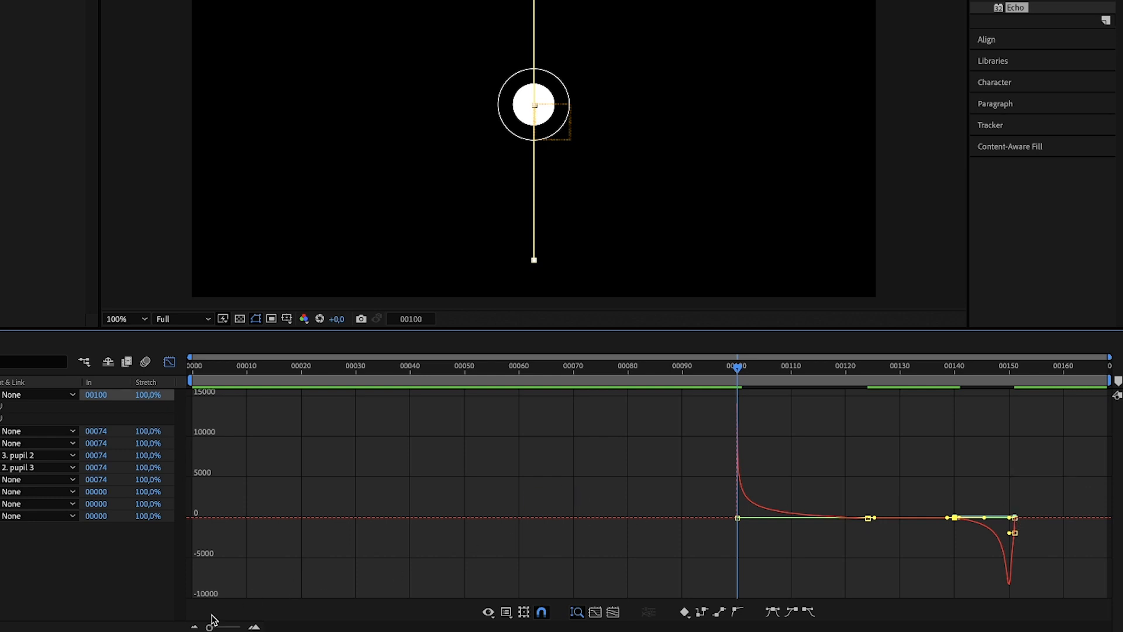
{"action": "left_click_drag", "start_coordinate": [209, 627], "coordinate": [222, 628]}
{"action": "left_click_drag", "start_coordinate": [771, 626], "coordinate": [846, 626]}
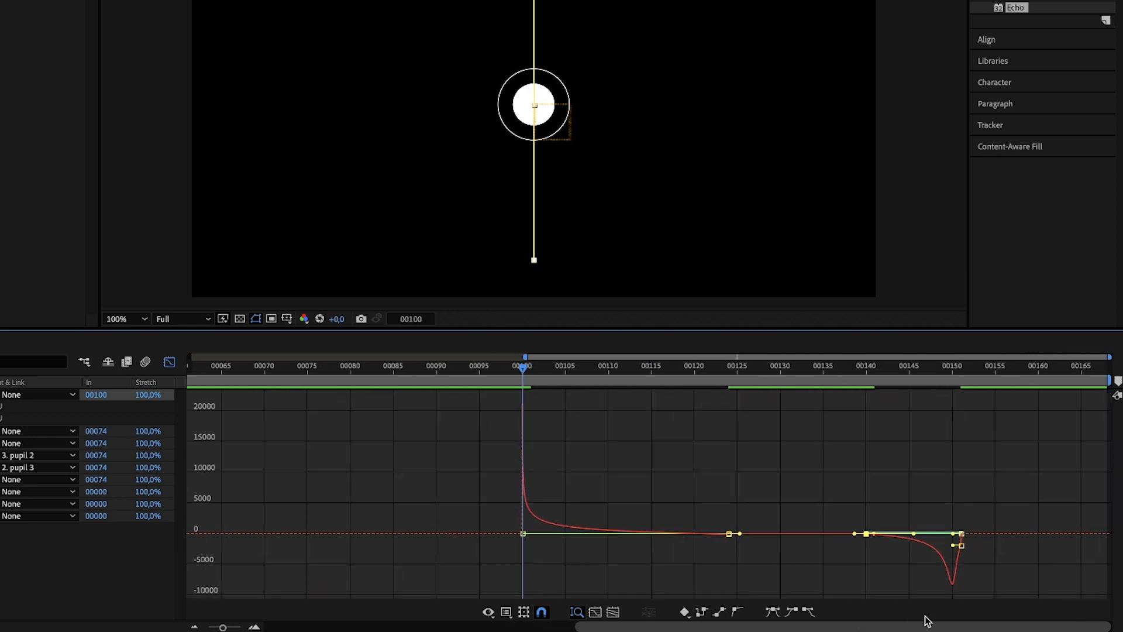
{"action": "left_click", "coordinate": [961, 533]}
{"action": "left_click_drag", "start_coordinate": [874, 535], "coordinate": [963, 542]}
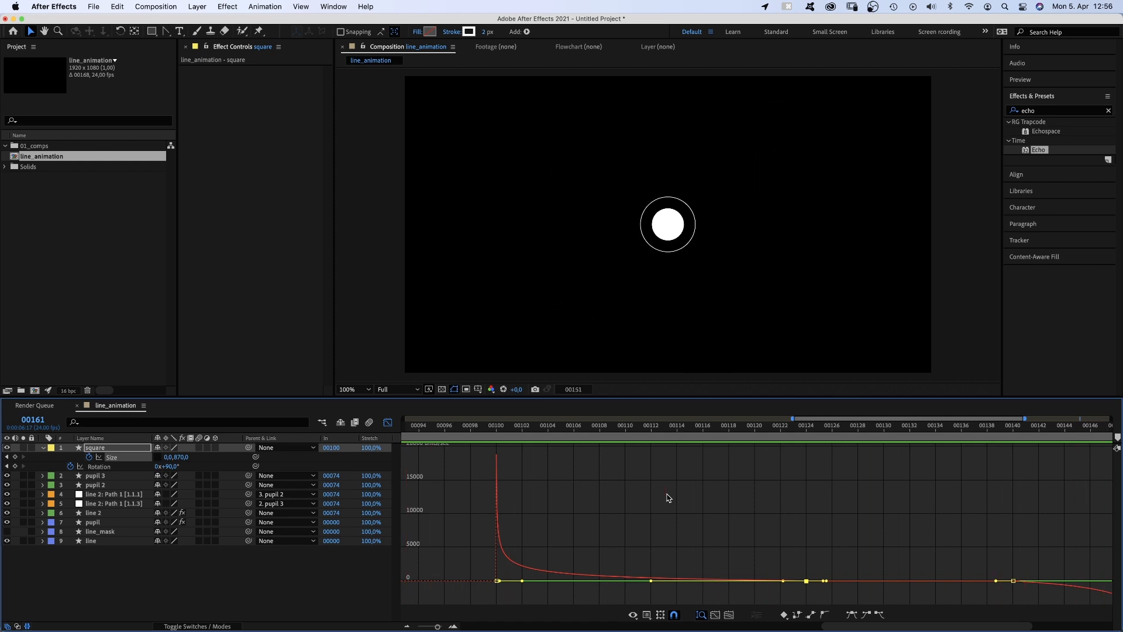
{"action": "left_click", "coordinate": [388, 422]}
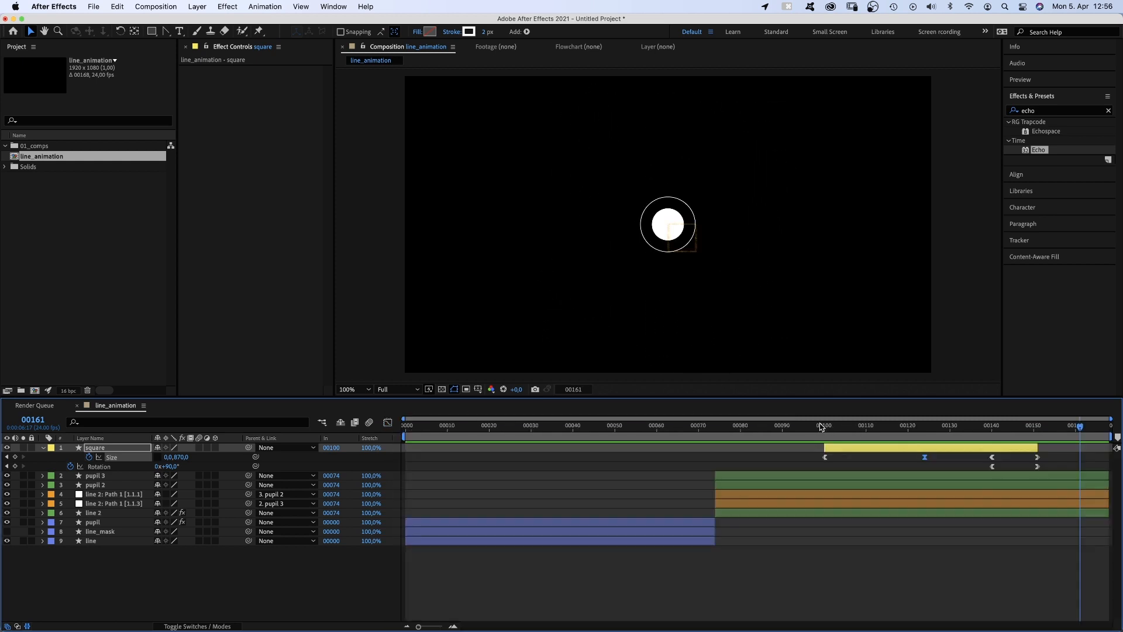
Split the pupil 3, pupil 2, both line 2 path nulls and line 2 layers at frame 100.
{"action": "left_click", "coordinate": [822, 427]}
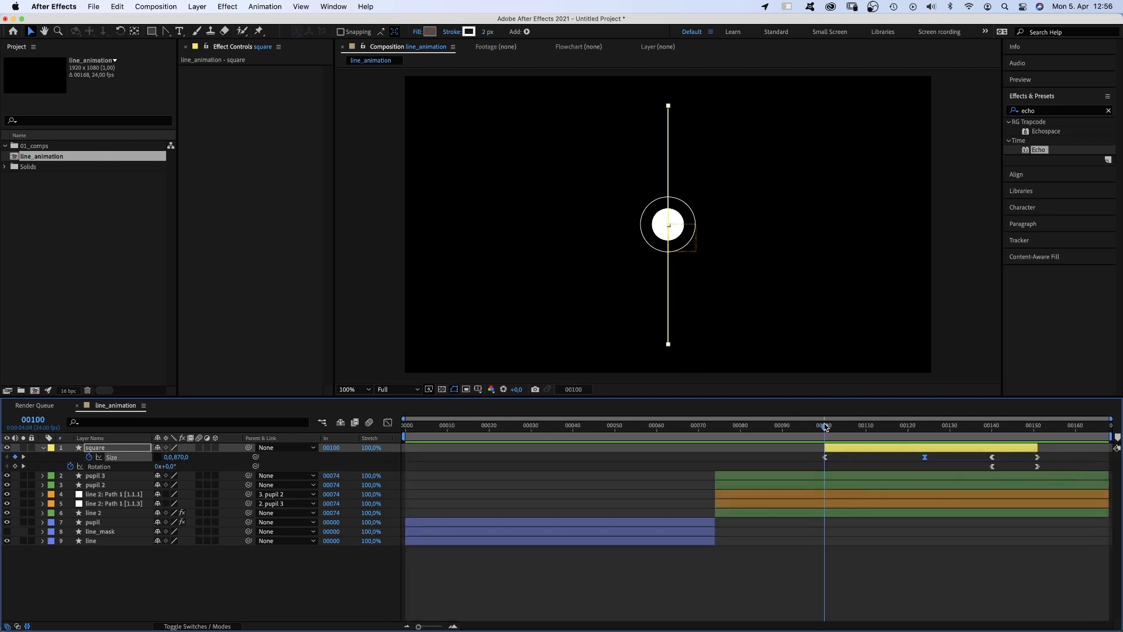
{"action": "left_click", "coordinate": [832, 476]}
{"action": "left_click", "coordinate": [836, 514], "text": "shift"}
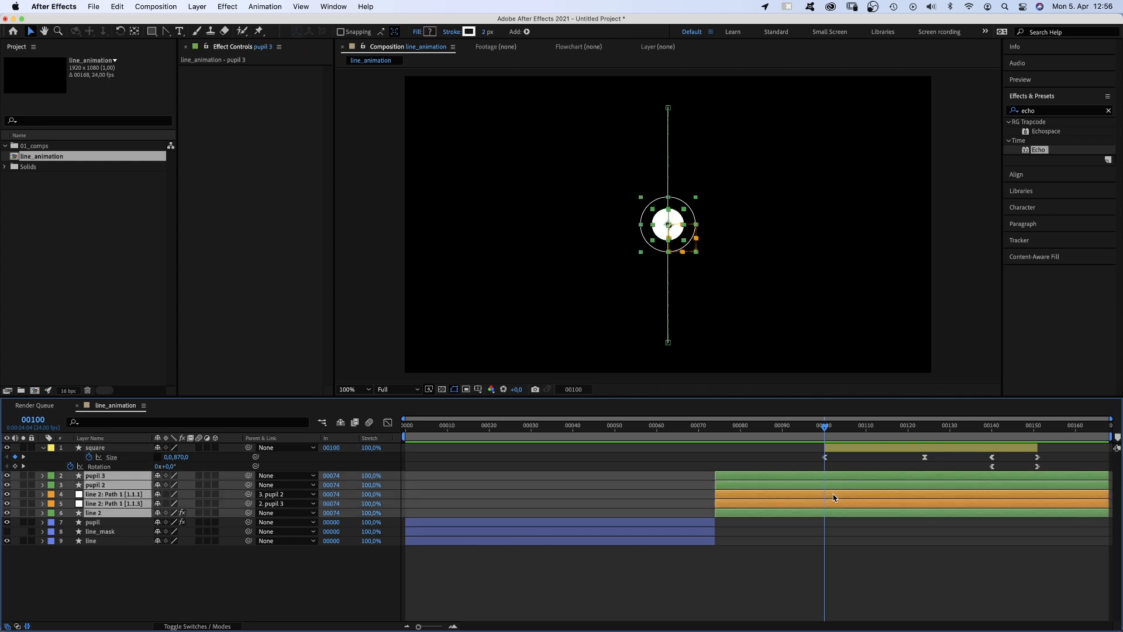
{"action": "key", "text": "super+shift+d"}
Delete the split-off pupil 4, both duplicate path nulls and line 3, keeping only pupil 5 from frame 100 onward.
{"action": "left_click", "coordinate": [838, 476]}
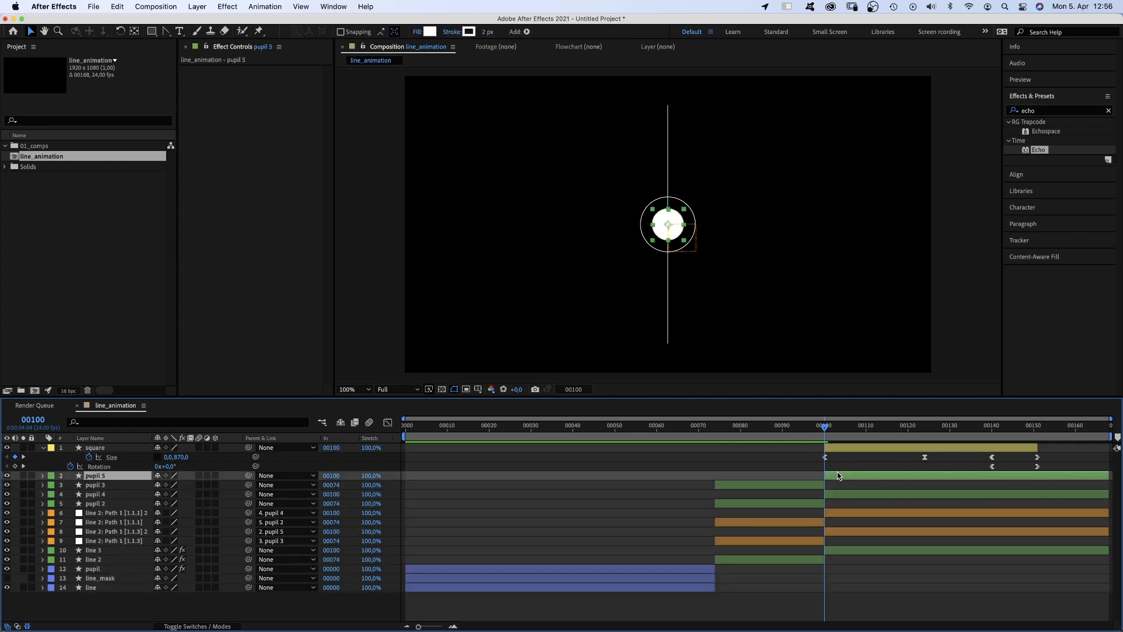
{"action": "left_click", "coordinate": [838, 494]}
{"action": "left_click", "coordinate": [839, 513], "text": "super"}
{"action": "left_click", "coordinate": [840, 531], "text": "super"}
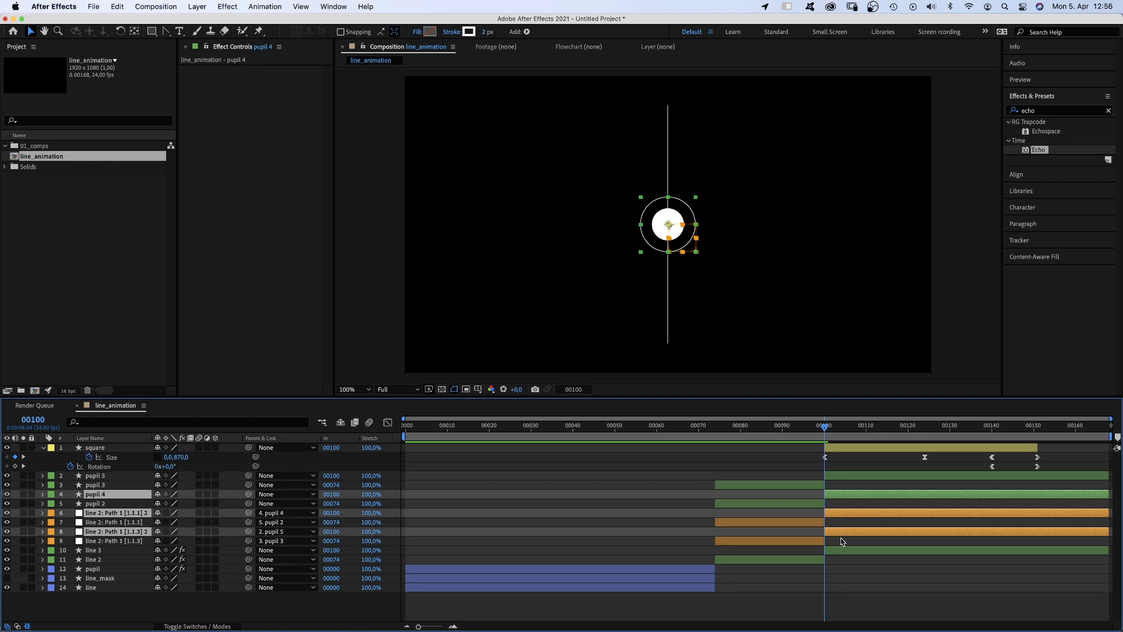
{"action": "left_click", "coordinate": [838, 550], "text": "super"}
{"action": "key", "text": "Delete"}
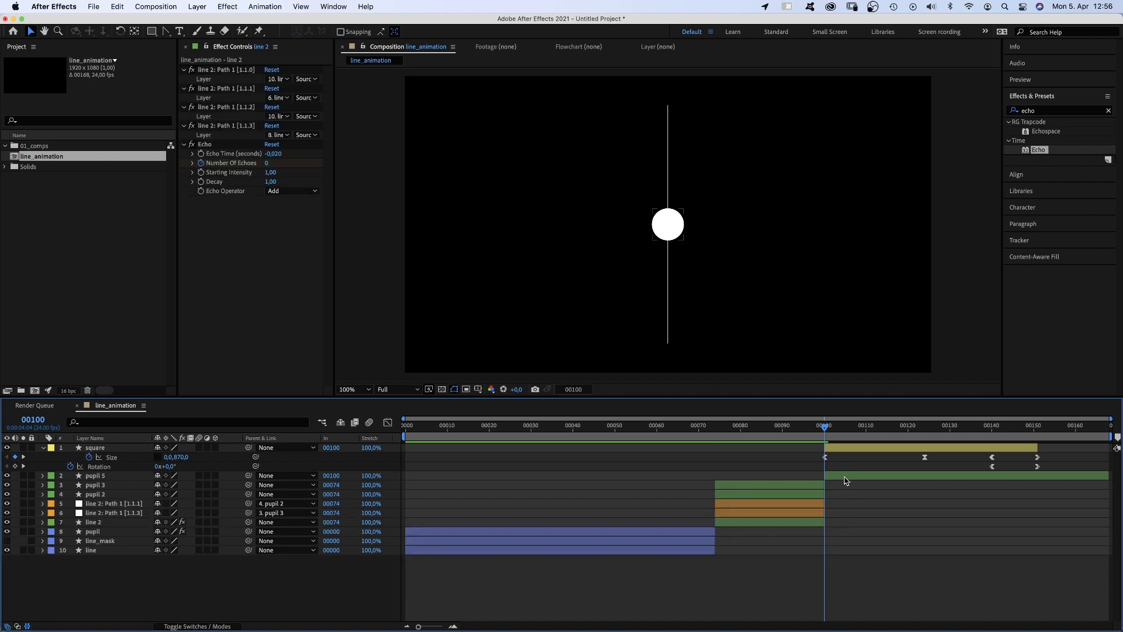
Change the label color of the pupil 5 layer to yellow.
{"action": "left_click", "coordinate": [843, 476]}
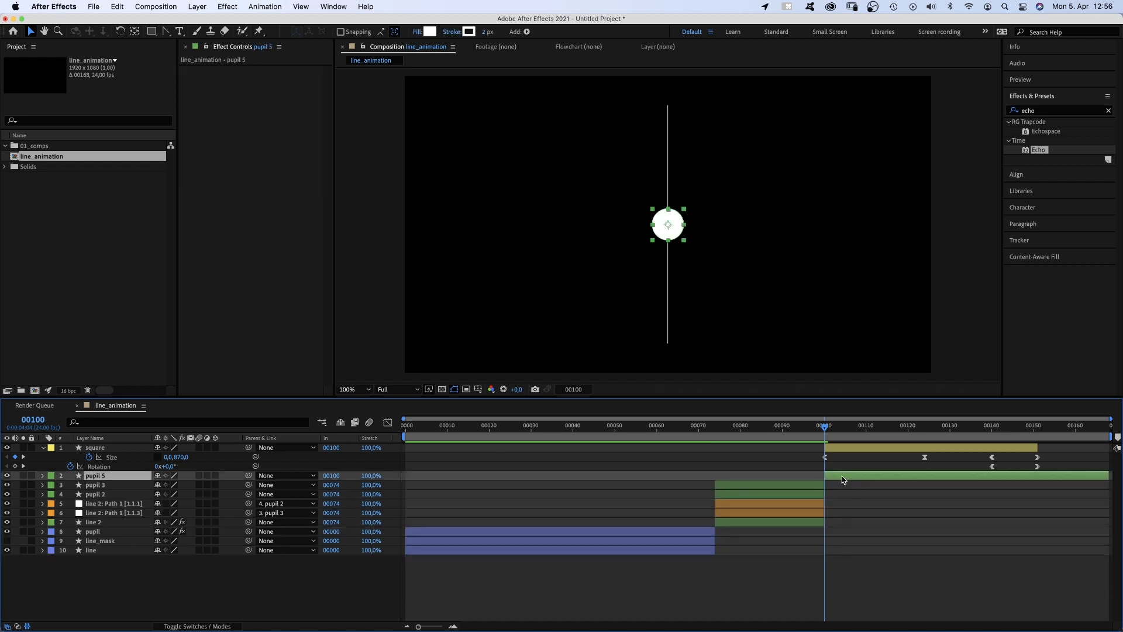
{"action": "left_click", "coordinate": [49, 476]}
{"action": "left_click", "coordinate": [72, 450]}
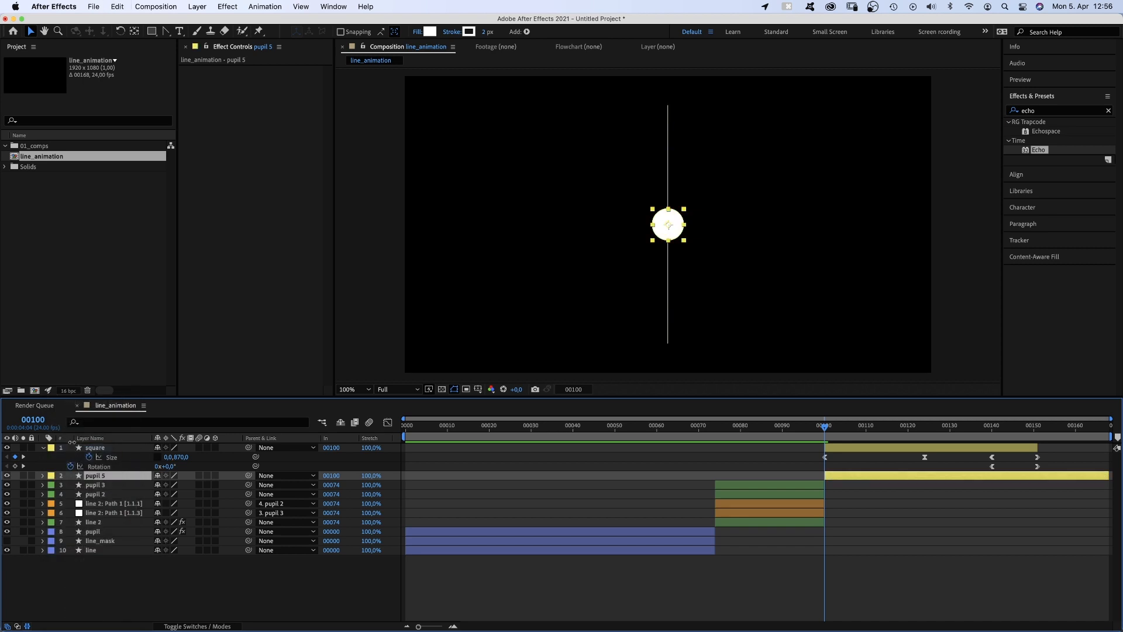
Keyframe pupil 5's position at 960, 540 on frame 100 and at 960, 916 on frame 104.
{"action": "key", "text": "p"}
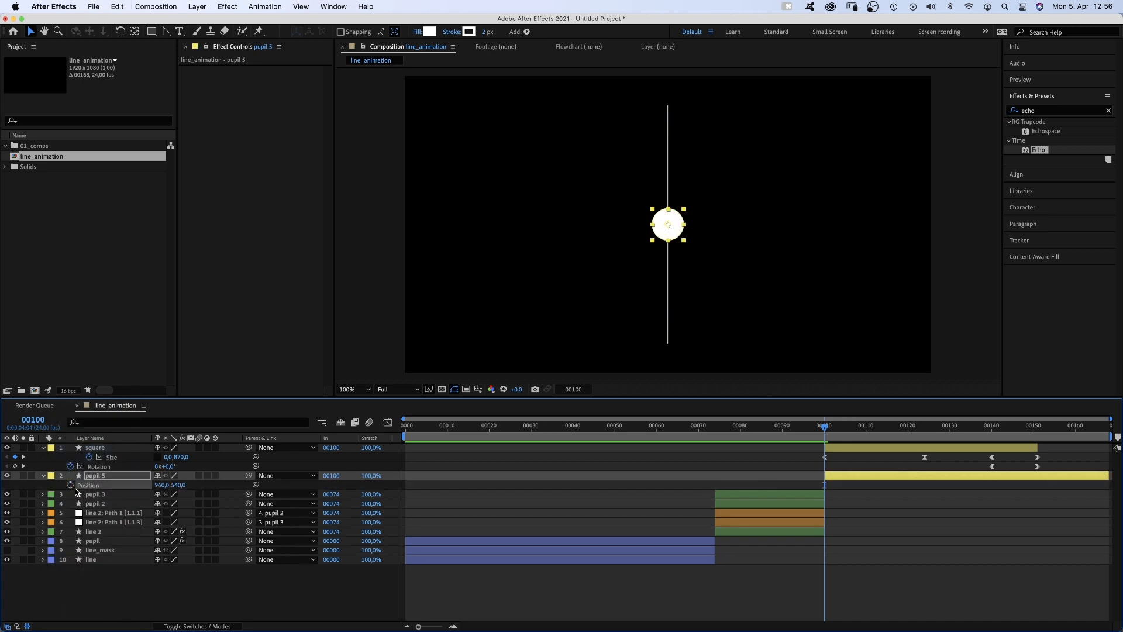
{"action": "left_click", "coordinate": [70, 486]}
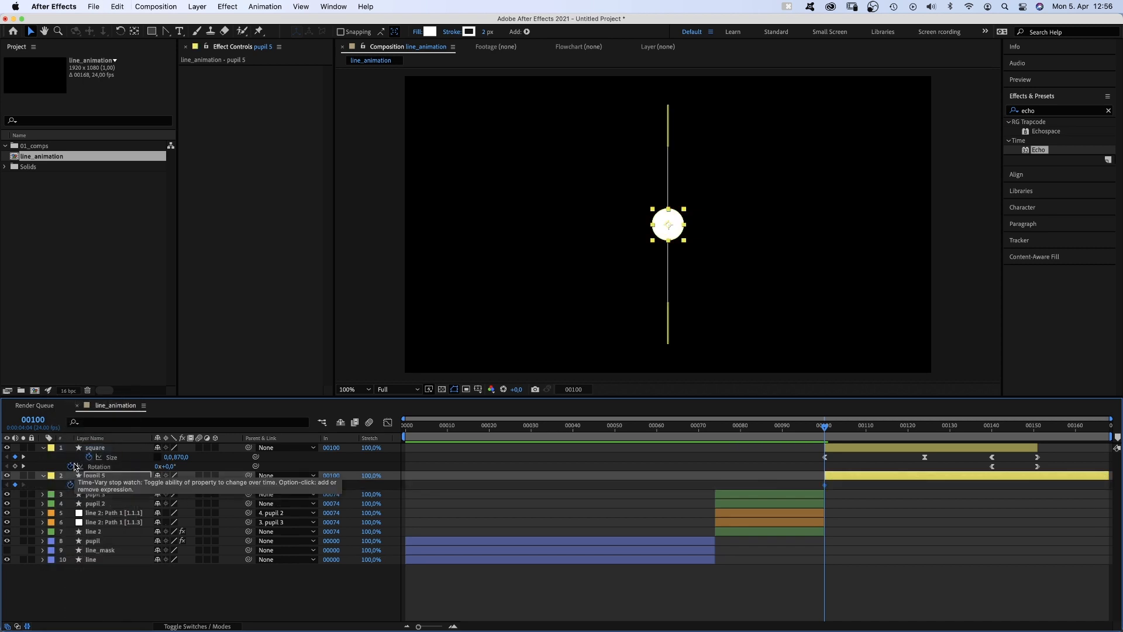
{"action": "left_click_drag", "start_coordinate": [825, 427], "coordinate": [843, 428]}
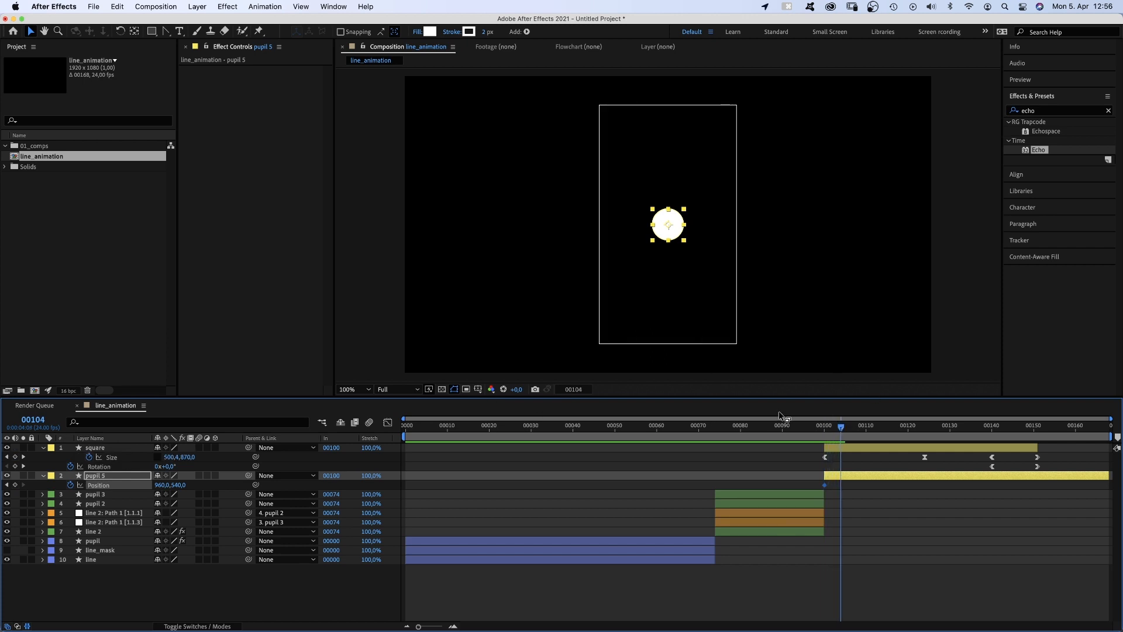
{"action": "left_click_drag", "start_coordinate": [179, 485], "coordinate": [382, 490]}
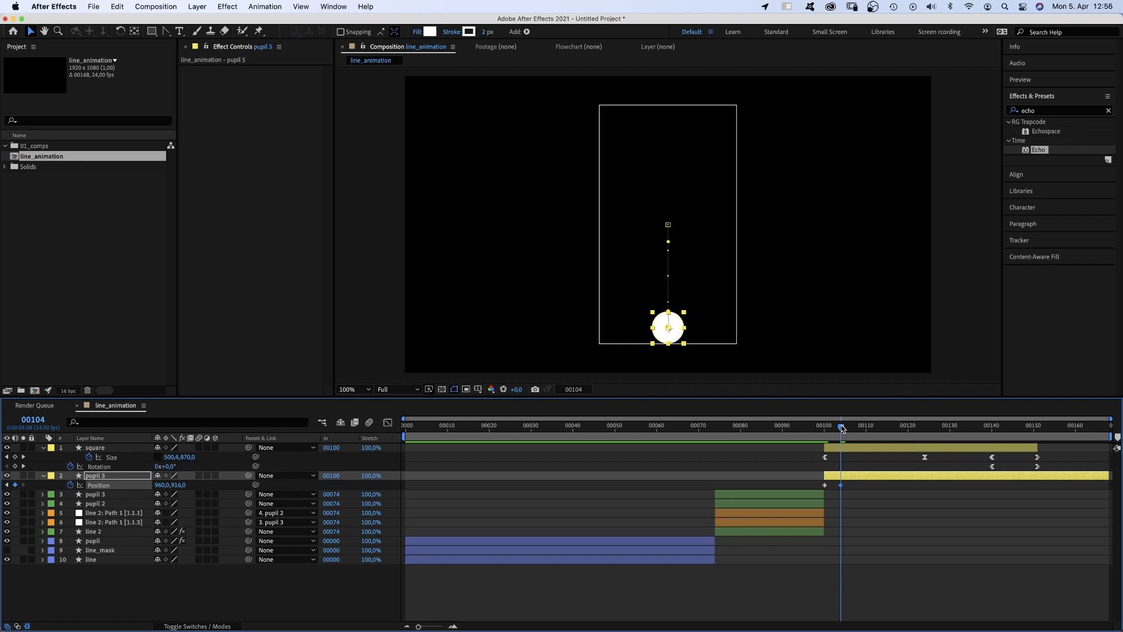
Keyframe pupil 5's position at 850, 916 on frame 110 and convert the frame 104 motion path point to a sharp corner.
{"action": "left_click_drag", "start_coordinate": [843, 428], "coordinate": [867, 426]}
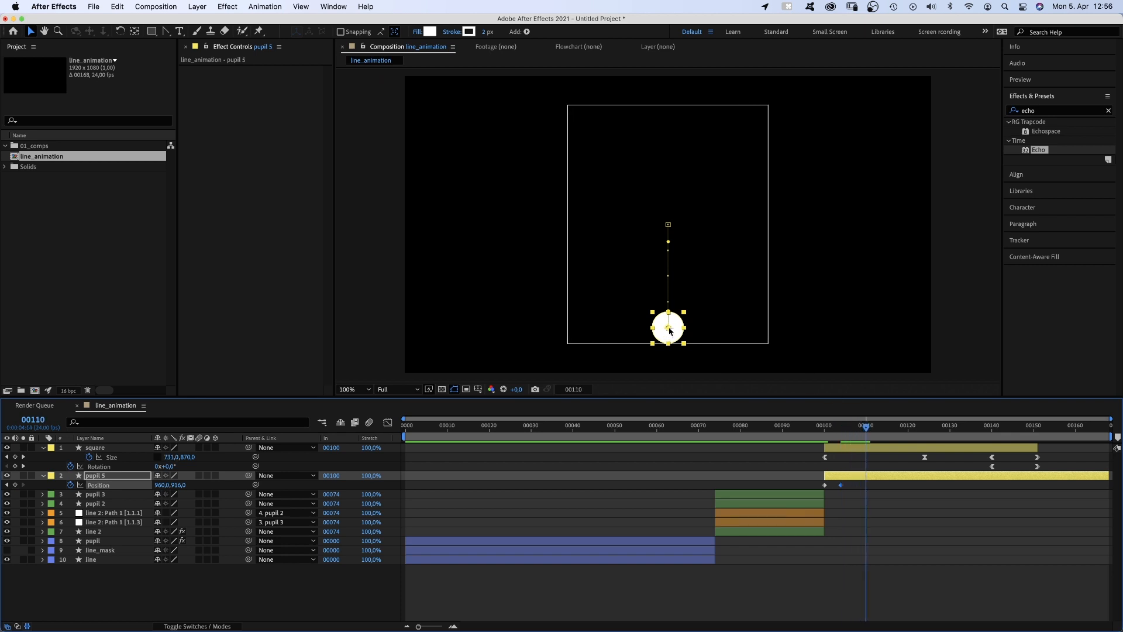
{"action": "left_click_drag", "start_coordinate": [671, 331], "coordinate": [640, 330]}
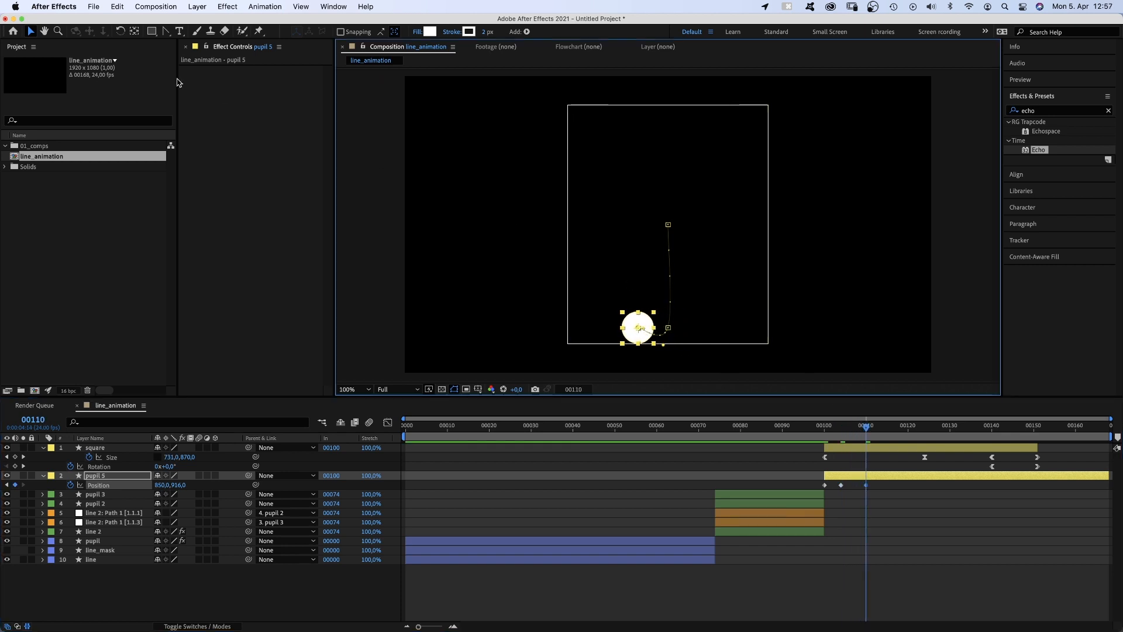
{"action": "left_click", "coordinate": [167, 31]}
{"action": "left_click", "coordinate": [669, 328]}
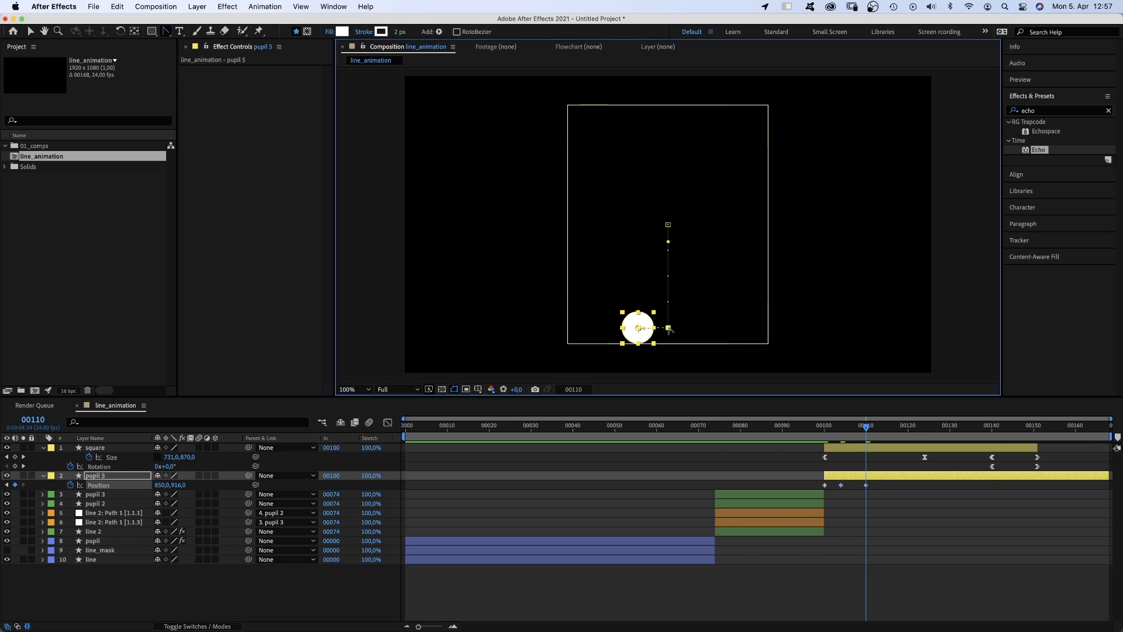
{"action": "key", "text": "v"}
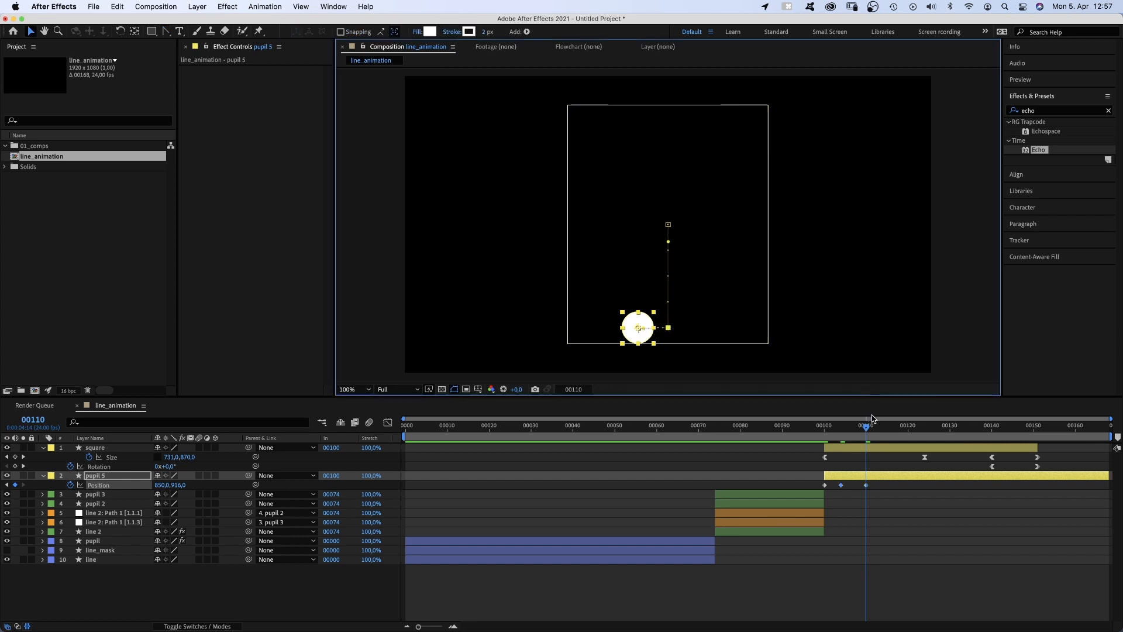
Keyframe pupil 5's position at 768, 916 on frame 116, 676, 916 on frame 122 and 586, 916 on frame 126.
{"action": "left_click_drag", "start_coordinate": [867, 426], "coordinate": [892, 425]}
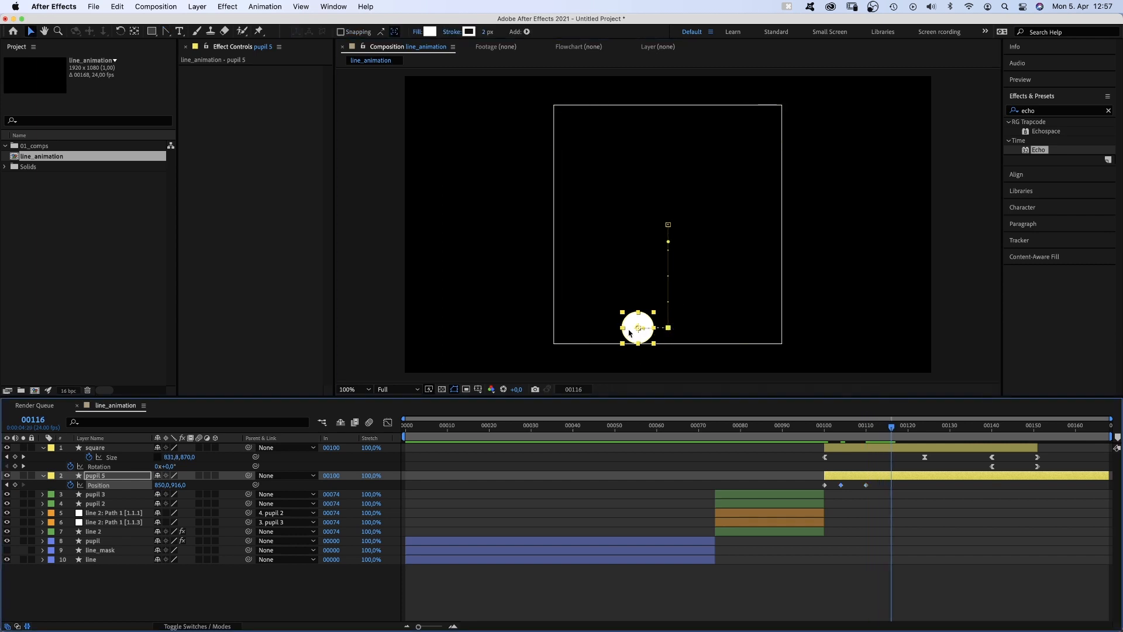
{"action": "left_click_drag", "start_coordinate": [639, 329], "coordinate": [617, 329]}
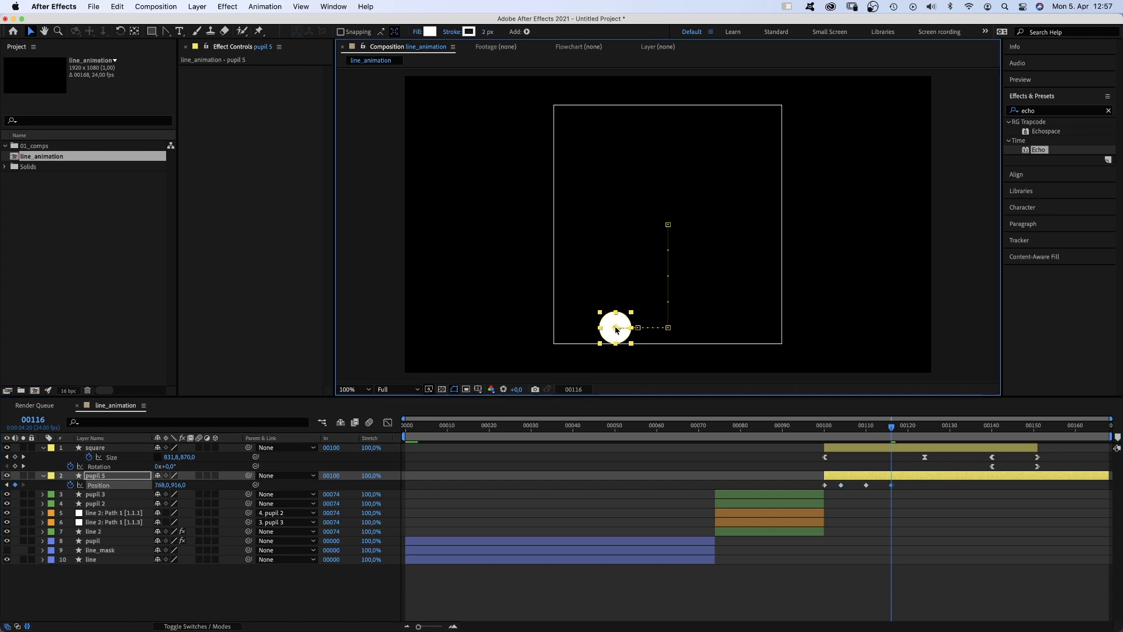
{"action": "left_click_drag", "start_coordinate": [894, 429], "coordinate": [920, 425]}
{"action": "left_click_drag", "start_coordinate": [614, 331], "coordinate": [590, 331]}
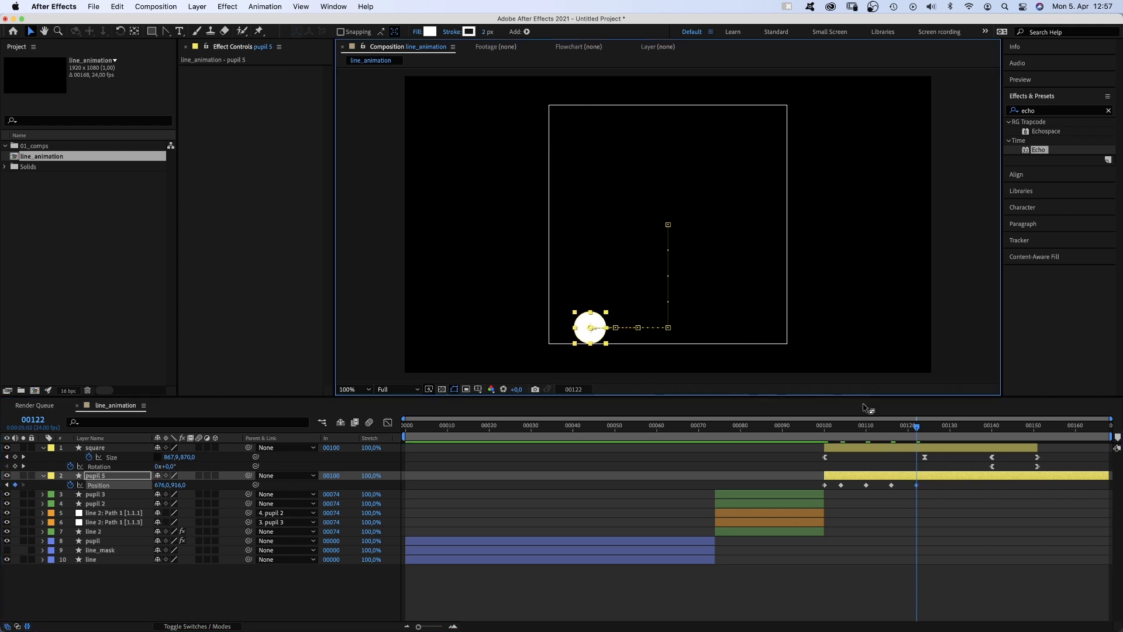
{"action": "left_click_drag", "start_coordinate": [918, 426], "coordinate": [933, 430]}
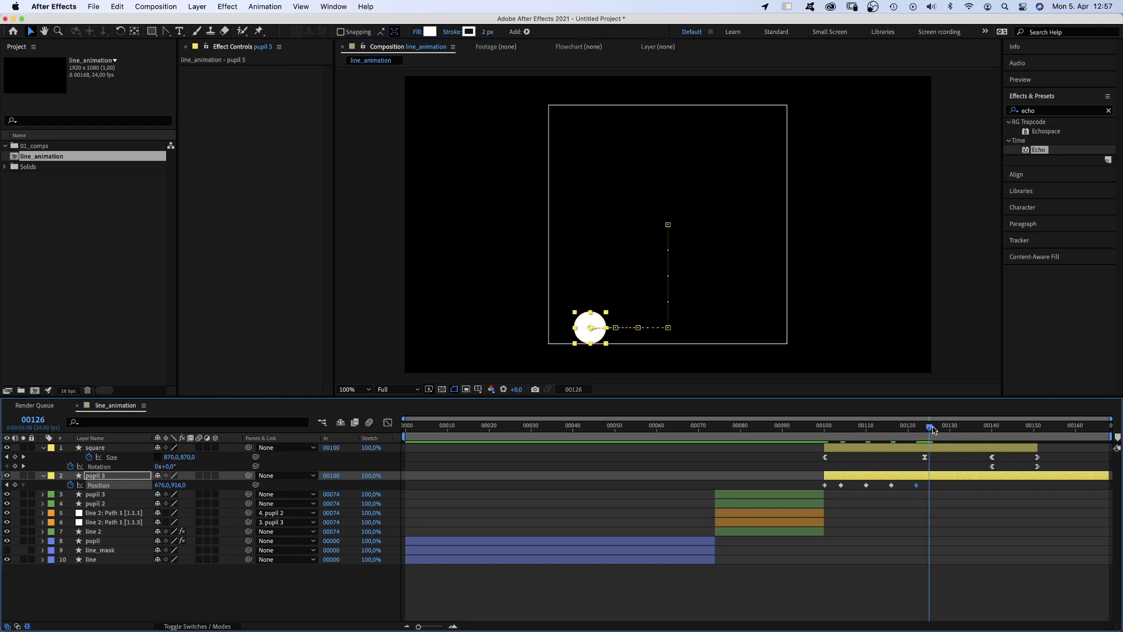
{"action": "left_click_drag", "start_coordinate": [592, 333], "coordinate": [568, 334]}
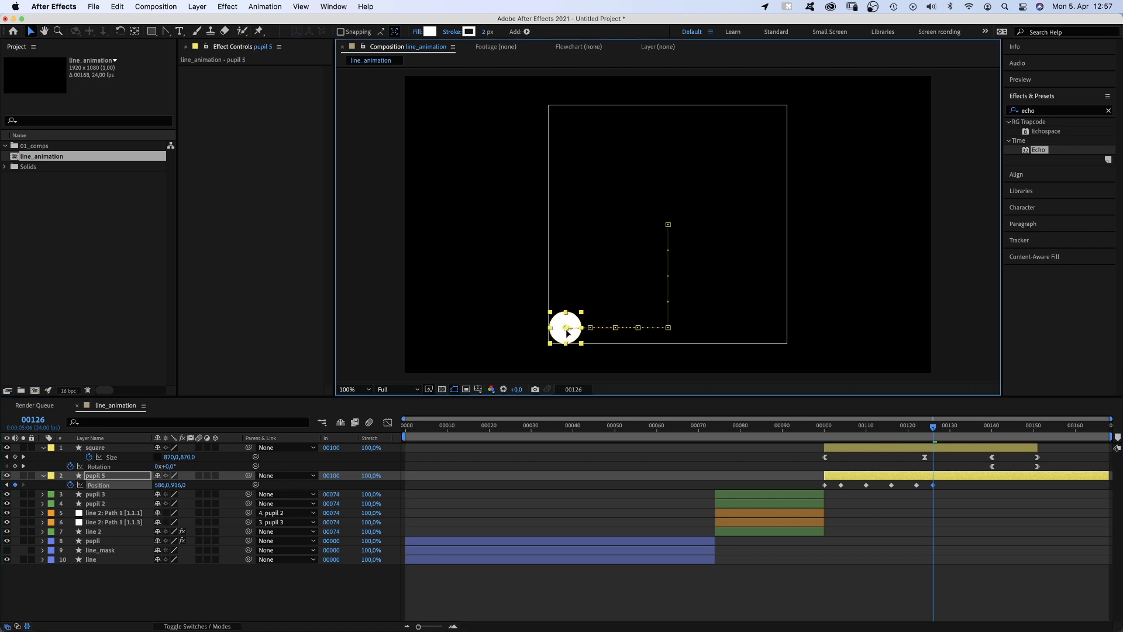
Shift pupil 5's floor path points slightly outward, and keyframe its position at about 692, 916 on frame 138.
{"action": "left_click", "coordinate": [587, 328]}
{"action": "left_click", "coordinate": [613, 328]}
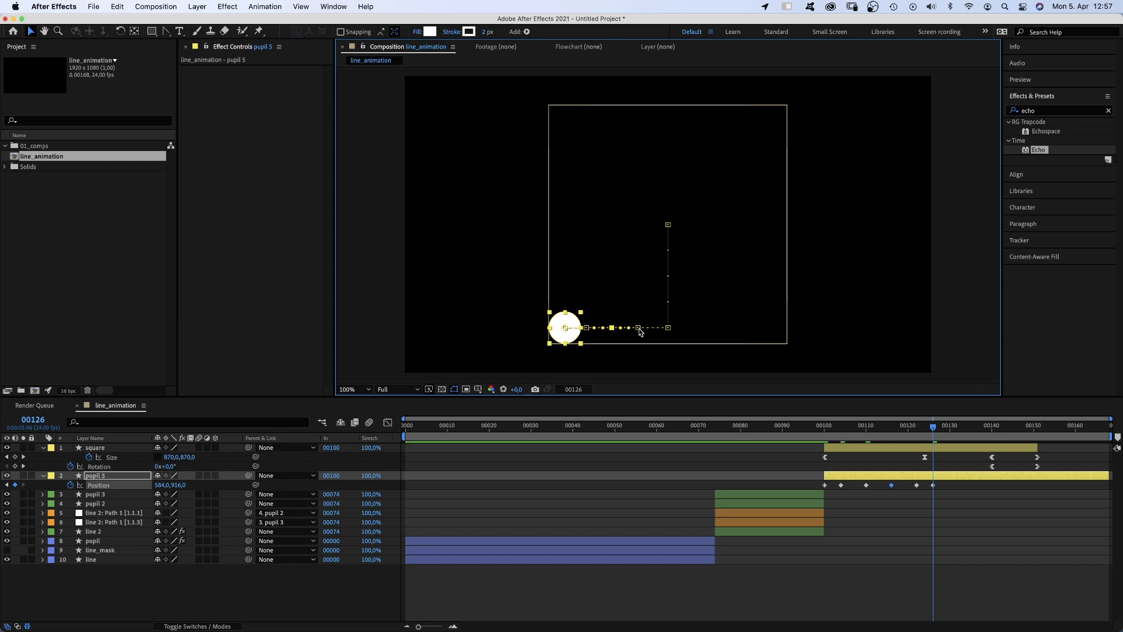
{"action": "left_click_drag", "start_coordinate": [639, 328], "coordinate": [636, 329]}
{"action": "left_click_drag", "start_coordinate": [939, 427], "coordinate": [985, 428]}
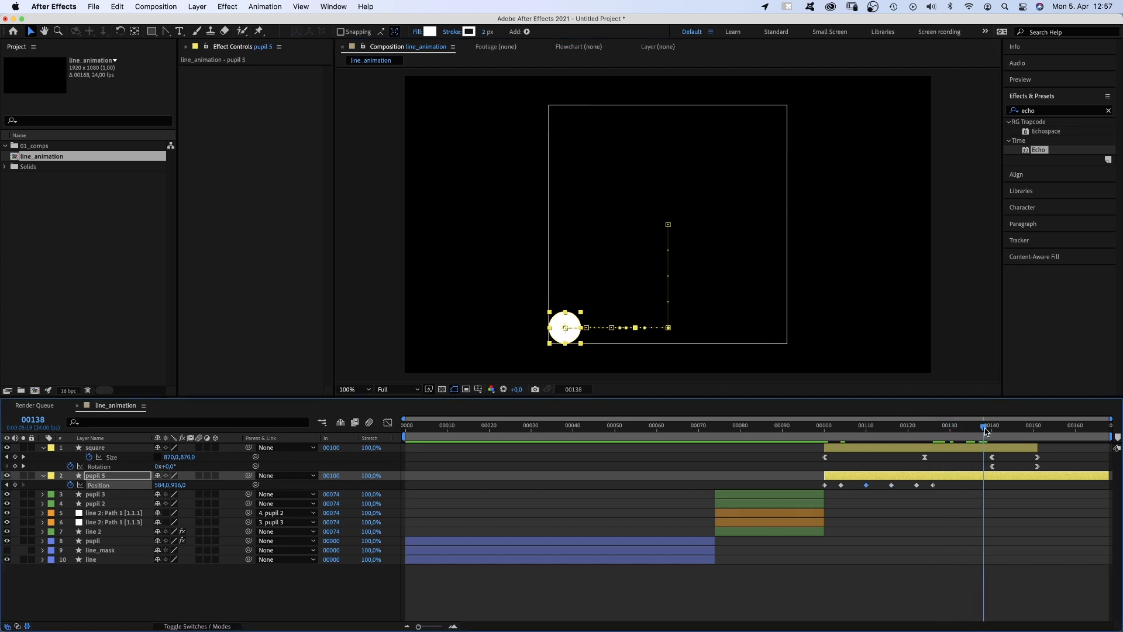
{"action": "left_click_drag", "start_coordinate": [566, 325], "coordinate": [595, 332]}
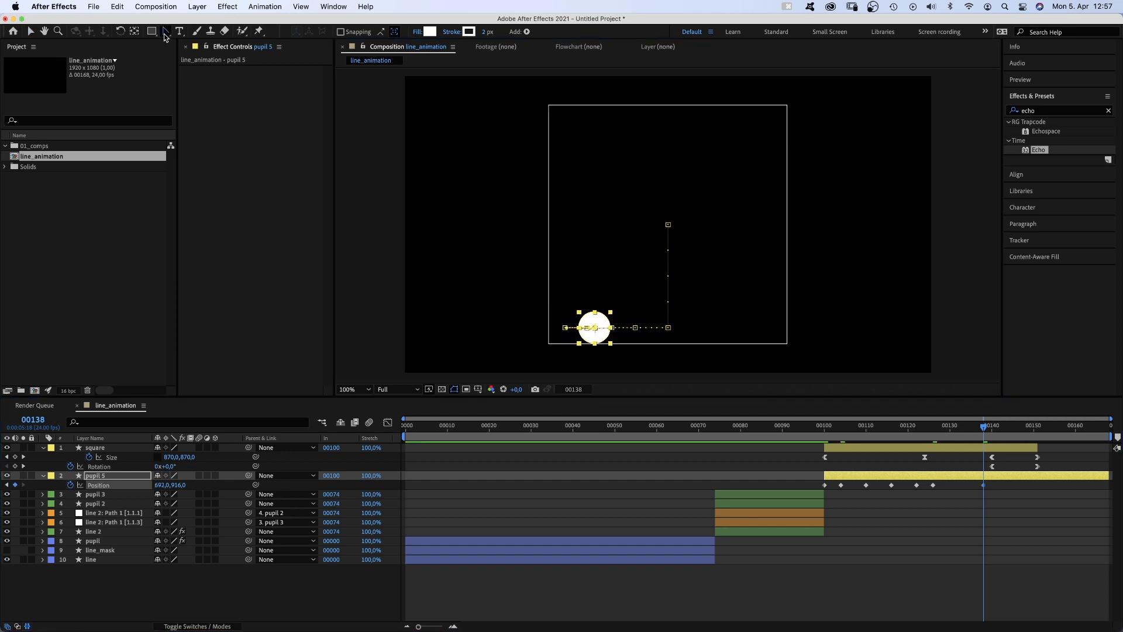
Pull curve handles from the motion path points along the square's floor to shape pupil 5's travel into bounce arcs.
{"action": "key", "text": "g"}
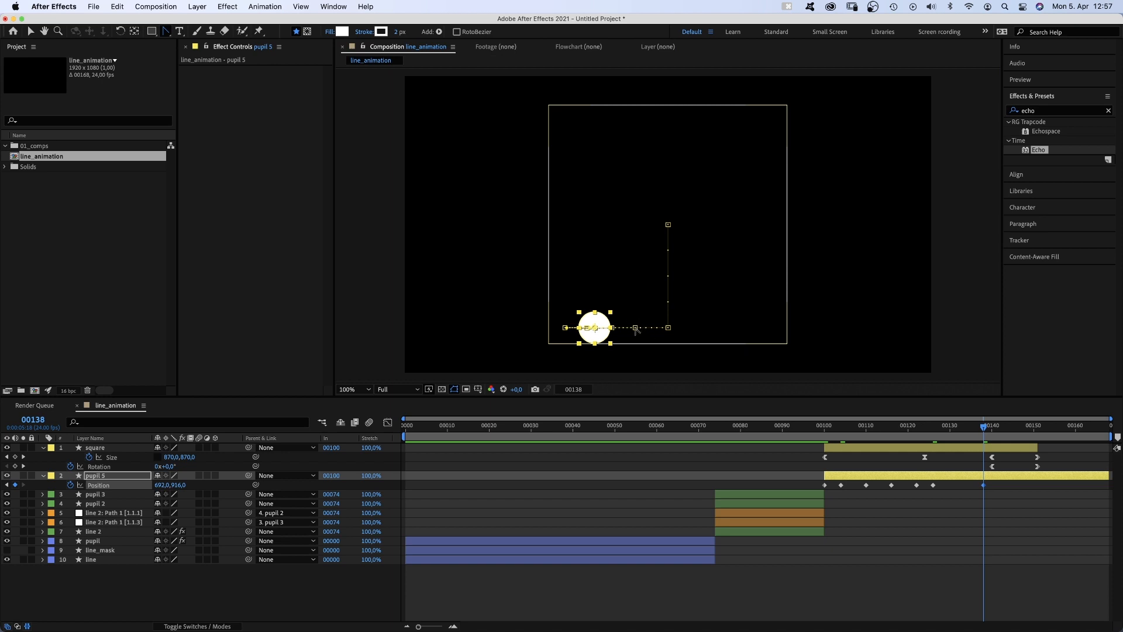
{"action": "left_click_drag", "start_coordinate": [636, 328], "coordinate": [649, 303]}
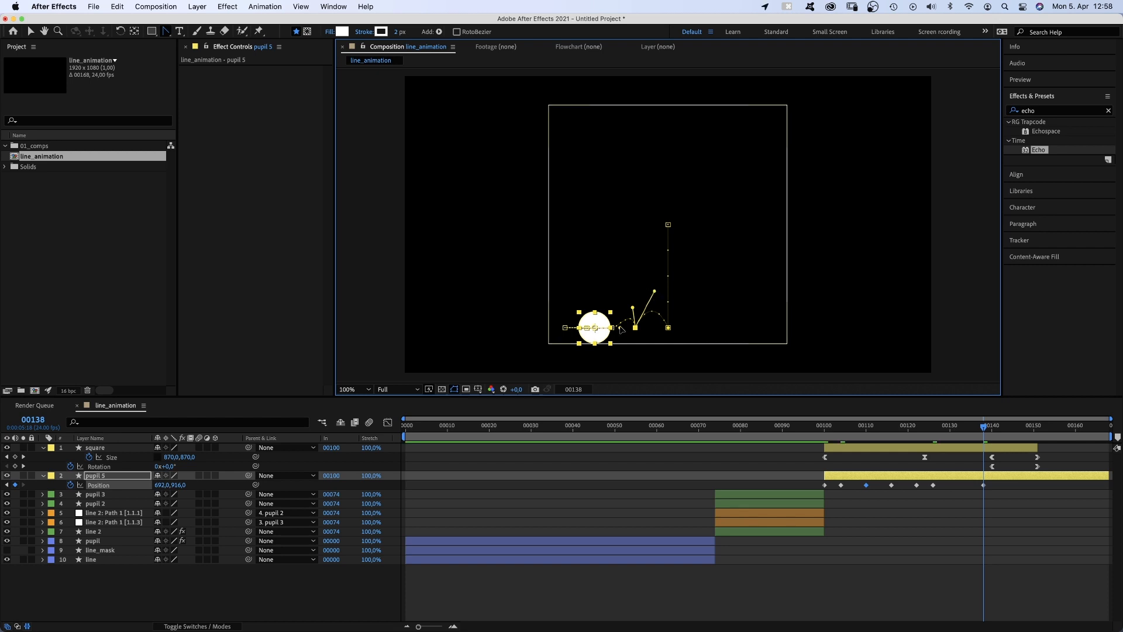
{"action": "left_click_drag", "start_coordinate": [621, 329], "coordinate": [641, 295]}
{"action": "left_click_drag", "start_coordinate": [590, 331], "coordinate": [576, 300]}
{"action": "key", "text": "v"}
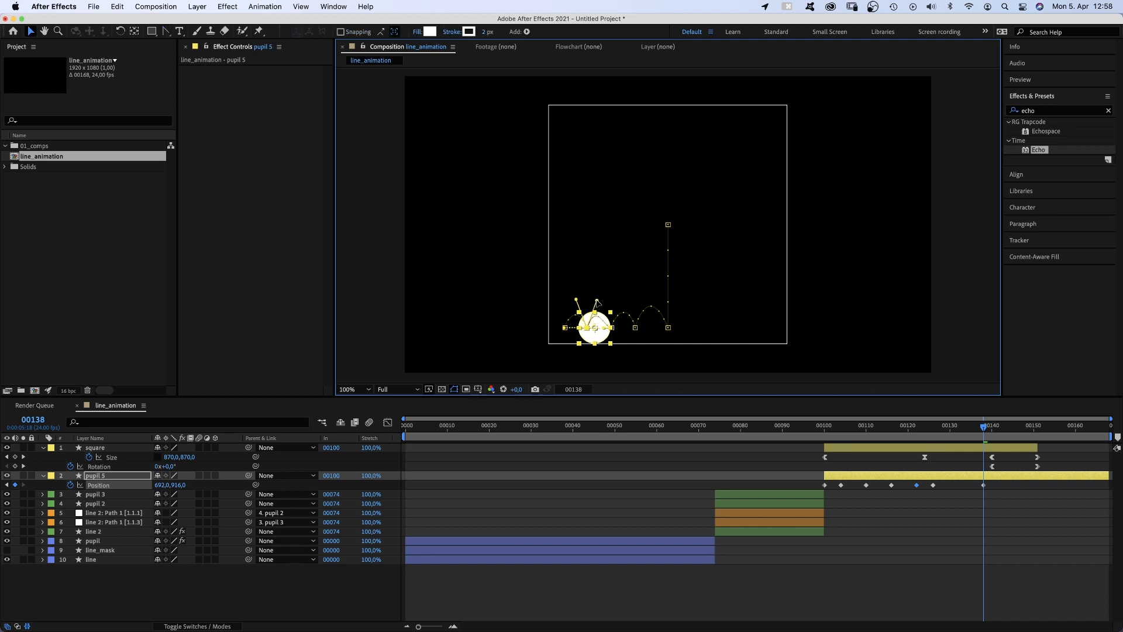
Shorten both curve handles of the frame 122 motion path point to lower the last bounce arcs.
{"action": "left_click_drag", "start_coordinate": [576, 299], "coordinate": [574, 306]}
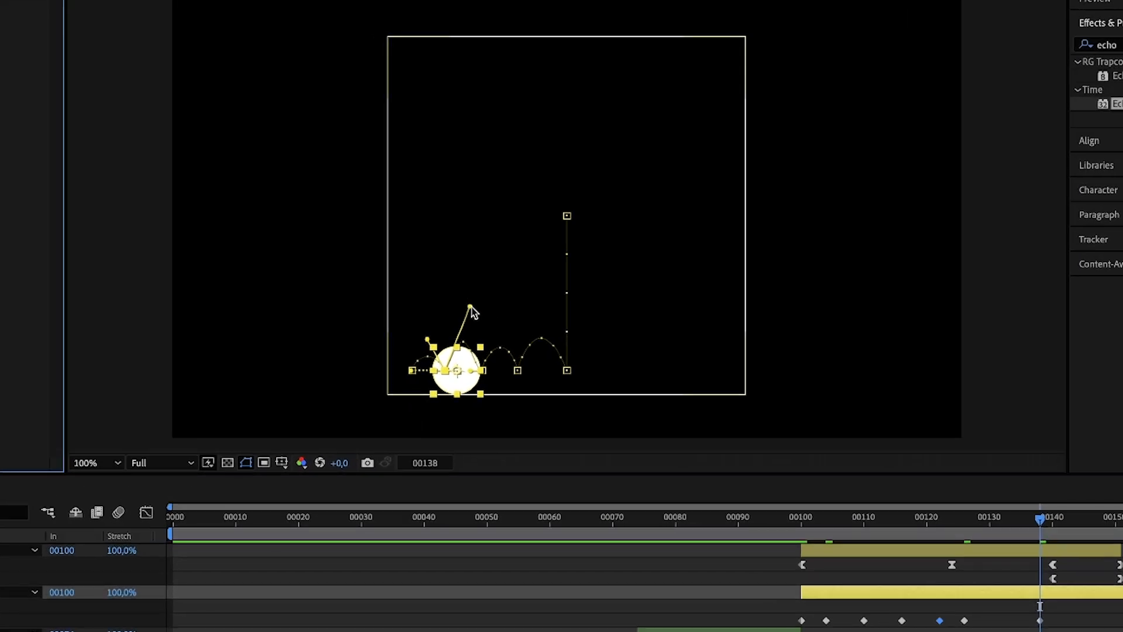
{"action": "left_click_drag", "start_coordinate": [471, 308], "coordinate": [466, 318]}
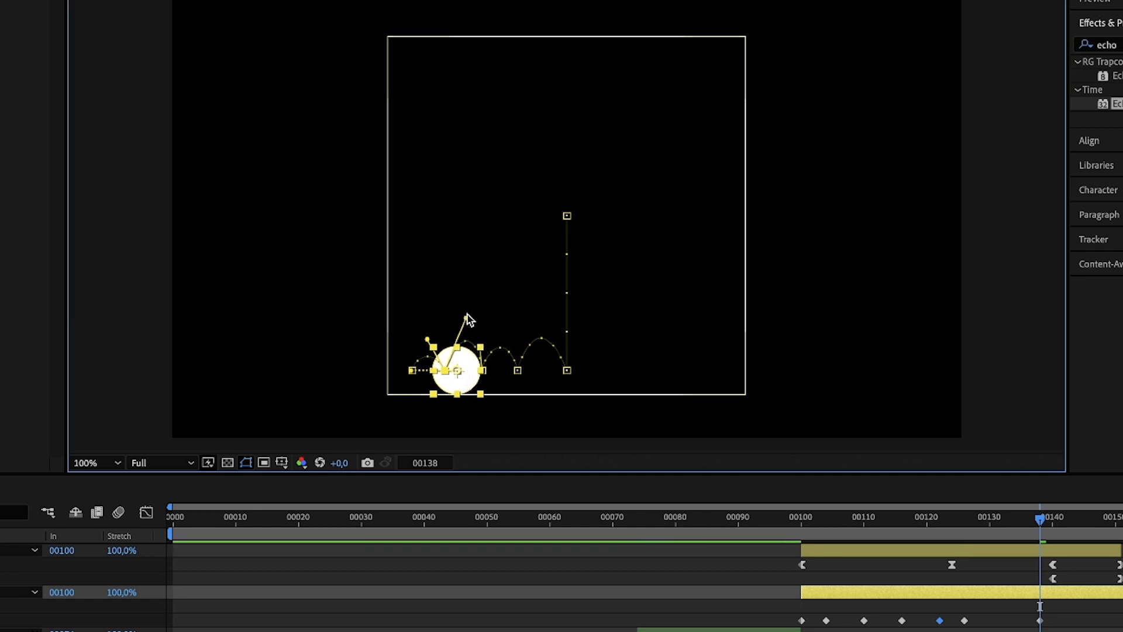
{"action": "left_click_drag", "start_coordinate": [466, 318], "coordinate": [458, 337]}
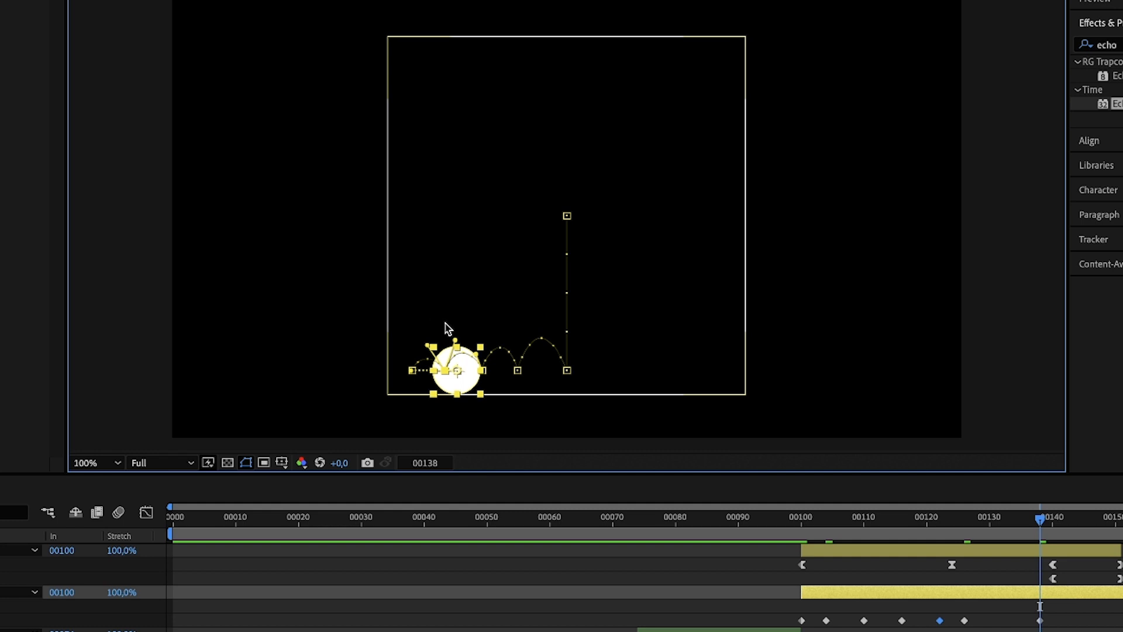
Show the speed graph for pupil 5's position keyframes and shift the floor path points to even out the speed drops.
{"action": "left_click_drag", "start_coordinate": [1073, 627], "coordinate": [781, 615]}
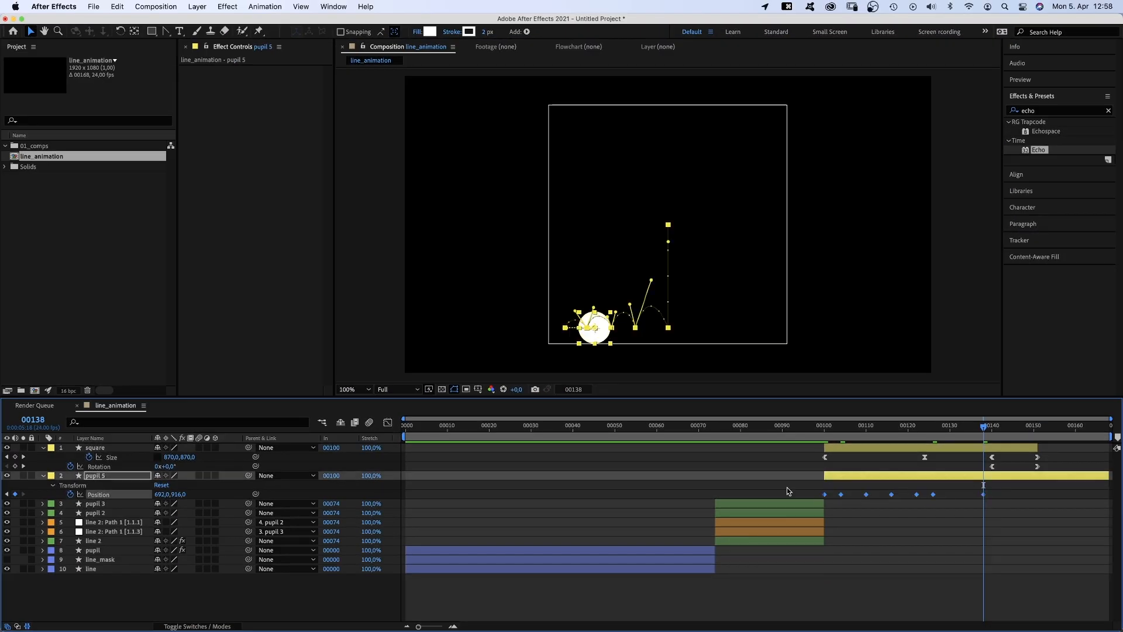
{"action": "left_click", "coordinate": [390, 423]}
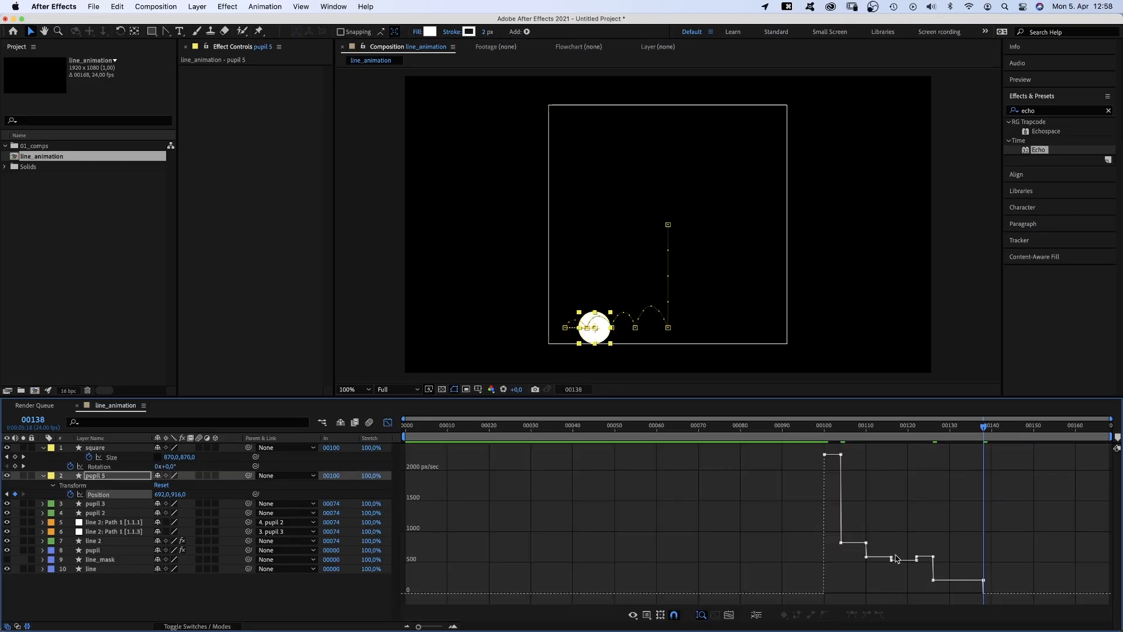
{"action": "mouse_move", "coordinate": [590, 328]}
{"action": "left_mouse_down"}
{"action": "mouse_move", "coordinate": [612, 328]}
{"action": "mouse_move", "coordinate": [582, 331]}
{"action": "left_mouse_up"}
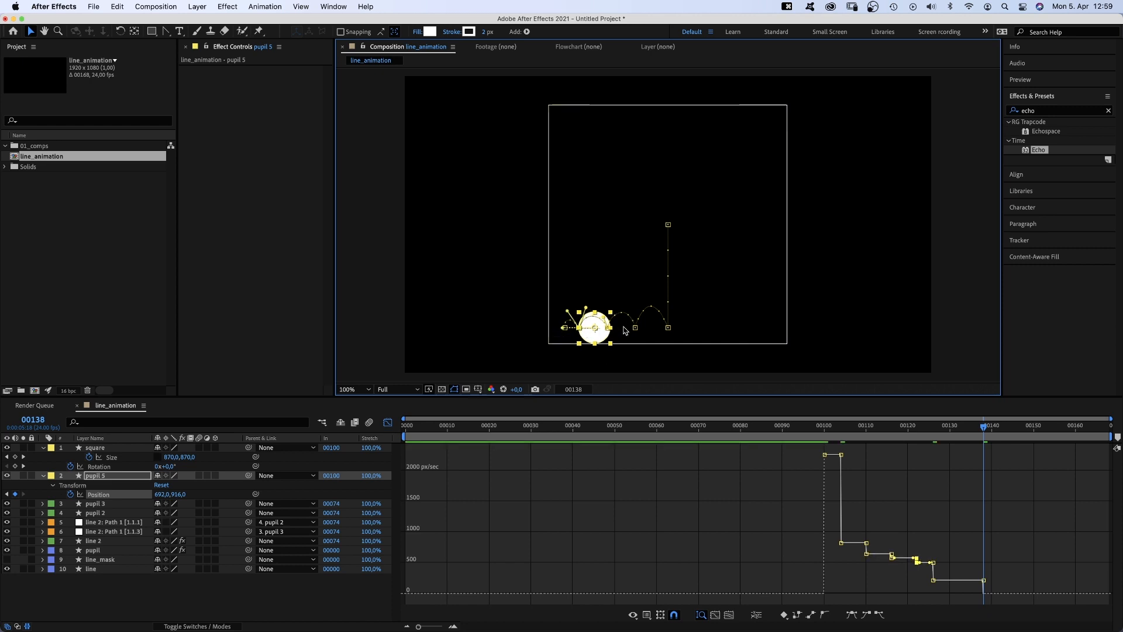
{"action": "left_click_drag", "start_coordinate": [637, 329], "coordinate": [638, 328]}
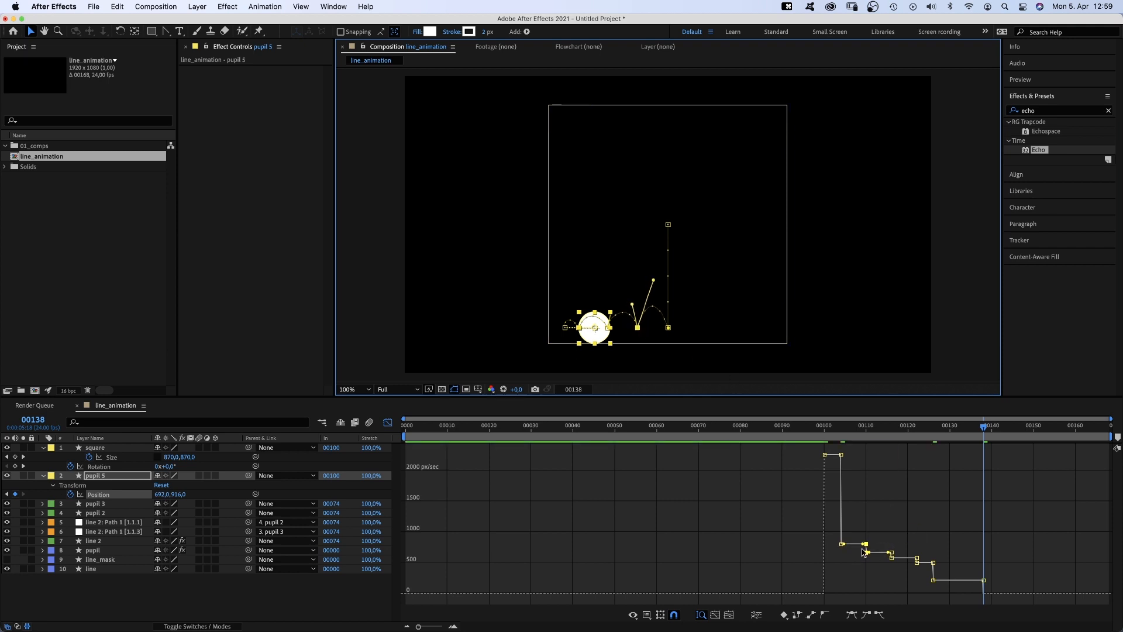
Ease pupil 5's speed from a fast start at frame 126 down to zero at frame 138, and preview the animation.
{"action": "left_click", "coordinate": [982, 580]}
{"action": "left_click_drag", "start_coordinate": [979, 583], "coordinate": [934, 580]}
{"action": "key", "text": "KP_0"}
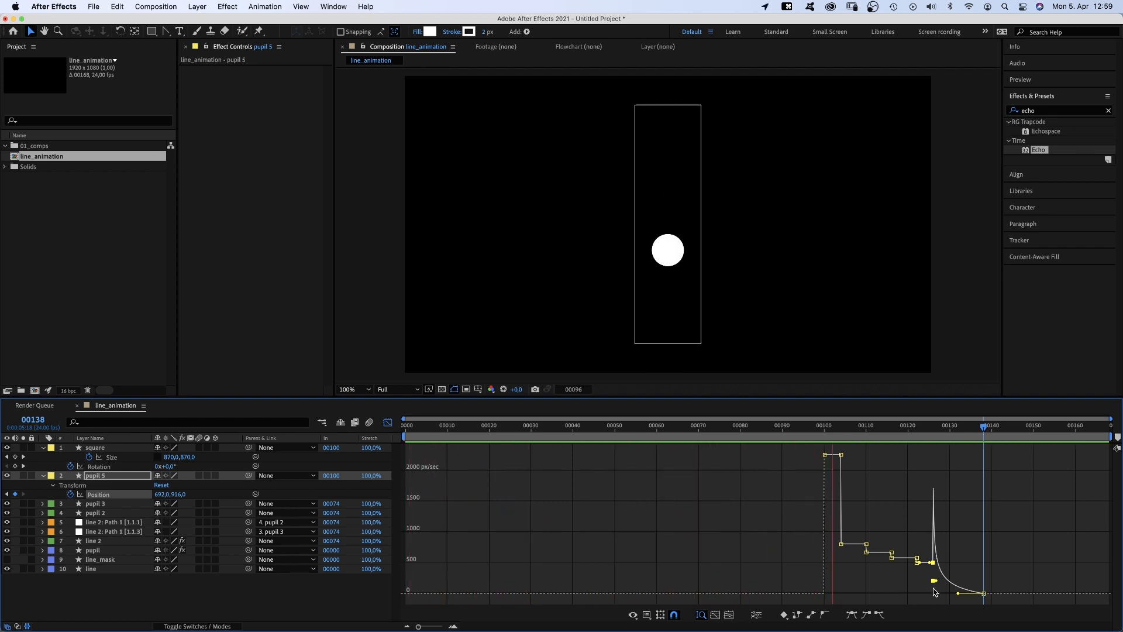
{"action": "key", "text": "space"}
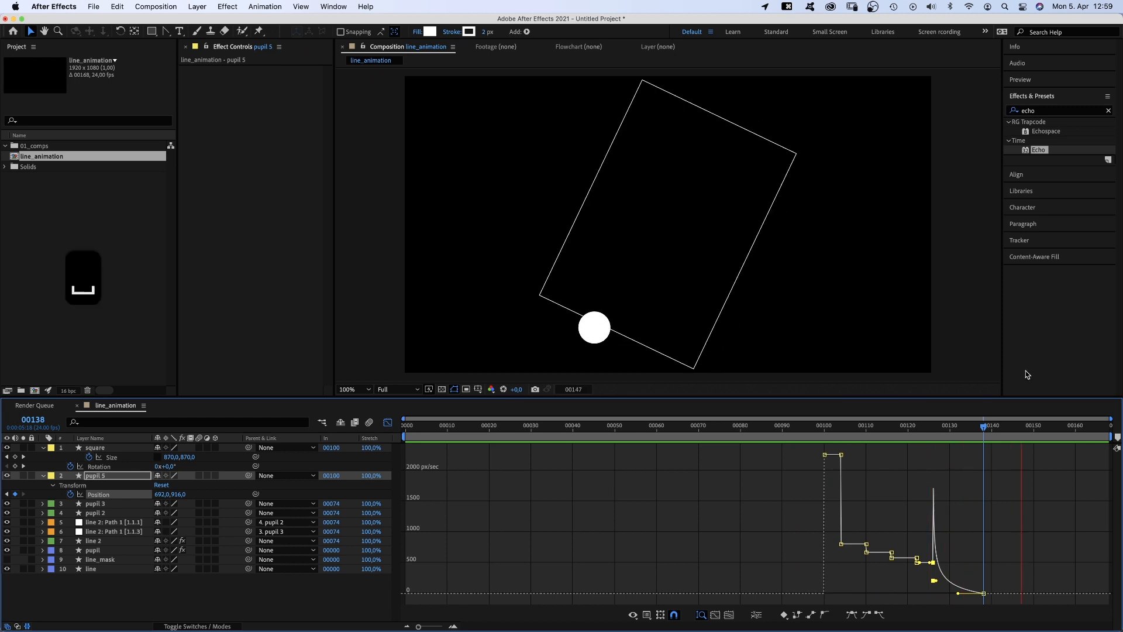
Return to the keyframe view and nudge pupil 5's position on frames 142 to 144 to follow the rotating square's edge.
{"action": "left_click_drag", "start_coordinate": [1013, 429], "coordinate": [989, 439]}
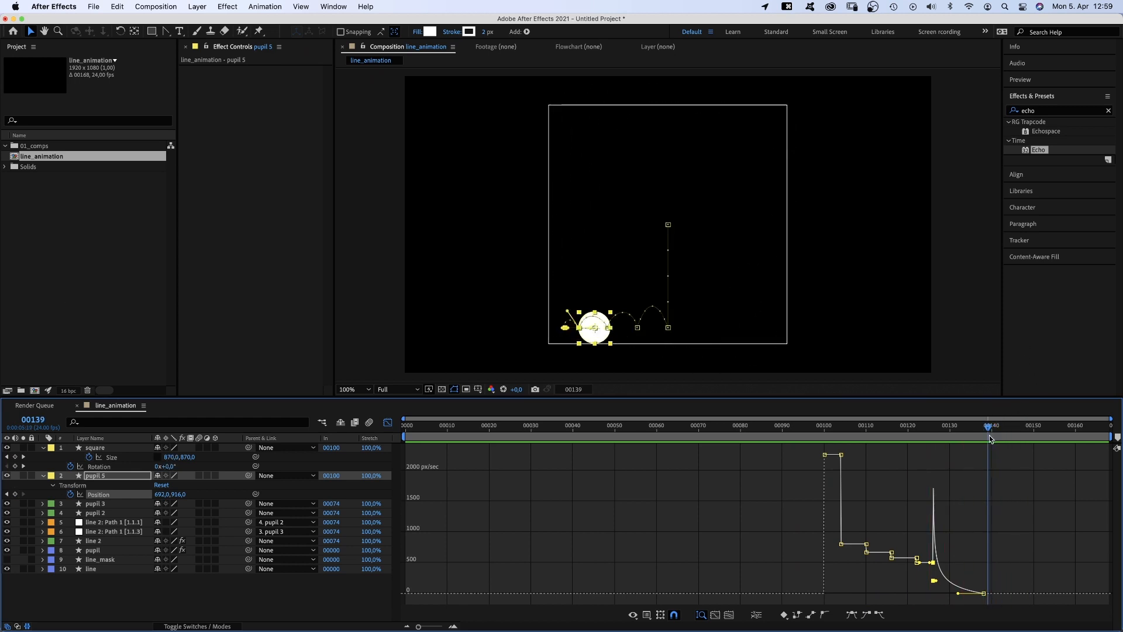
{"action": "left_click", "coordinate": [388, 423]}
{"action": "key", "text": "super+Right"}
{"action": "key", "text": "super+Right"}
{"action": "key", "text": "super+Right"}
{"action": "key", "text": "super+Right"}
{"action": "key", "text": "super+Right"}
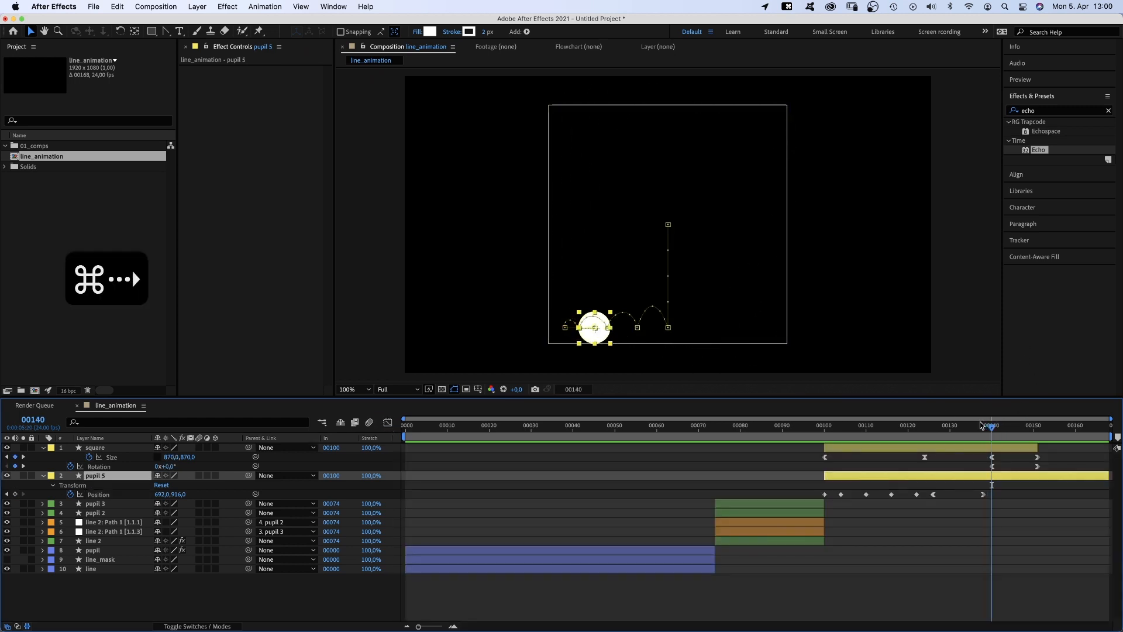
{"action": "key", "text": "Left"}
{"action": "key", "text": "Left"}
{"action": "key", "text": "Left"}
{"action": "key", "text": "Left"}
{"action": "key", "text": "Left"}
{"action": "key", "text": "Left"}
{"action": "key", "text": "Left"}
{"action": "key", "text": "Left"}
{"action": "key", "text": "Left"}
{"action": "key", "text": "Left"}
{"action": "key", "text": "Left"}
{"action": "key", "text": "Left"}
{"action": "key", "text": "Left"}
{"action": "key", "text": "Left"}
{"action": "key", "text": "Up"}
{"action": "key", "text": "Up"}
{"action": "key", "text": "Up"}
{"action": "key", "text": "Up"}
{"action": "key", "text": "Up"}
{"action": "key", "text": "Up"}
{"action": "key", "text": "Up"}
{"action": "key", "text": "Up"}
{"action": "key", "text": "Up"}
{"action": "key", "text": "Up"}
{"action": "key", "text": "Up"}
{"action": "key", "text": "Up"}
{"action": "key", "text": "super+Left"}
{"action": "key", "text": "Down"}
{"action": "key", "text": "Down"}
{"action": "key", "text": "Down"}
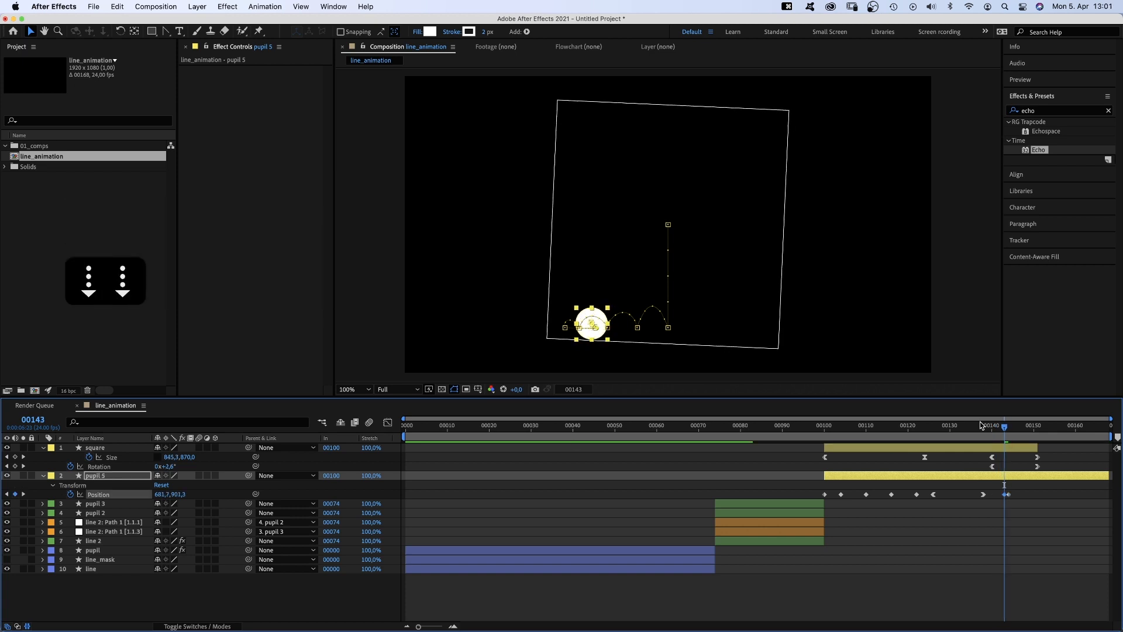
{"action": "key", "text": "super+Left"}
{"action": "key", "text": "Down"}
{"action": "key", "text": "Down"}
Nudge pupil 5 up and to the left on frames 145 and 146 to keep it resting on the square's rotating edge.
{"action": "key", "text": "super+Right"}
{"action": "key", "text": "super+Right"}
{"action": "key", "text": "super+Right"}
{"action": "key", "text": "Left"}
{"action": "key", "text": "Left"}
{"action": "key", "text": "Left"}
{"action": "key", "text": "Left"}
{"action": "key", "text": "Up"}
{"action": "key", "text": "Up"}
{"action": "key", "text": "Up"}
{"action": "key", "text": "Up"}
{"action": "key", "text": "Up"}
{"action": "key", "text": "Up"}
{"action": "key", "text": "Up"}
{"action": "key", "text": "Up"}
{"action": "key", "text": "Down"}
{"action": "key", "text": "super+Right"}
{"action": "key", "text": "Up"}
{"action": "key", "text": "Up"}
{"action": "key", "text": "Up"}
{"action": "key", "text": "Up"}
{"action": "key", "text": "Up"}
{"action": "key", "text": "Up"}
{"action": "key", "text": "Up"}
{"action": "key", "text": "Up"}
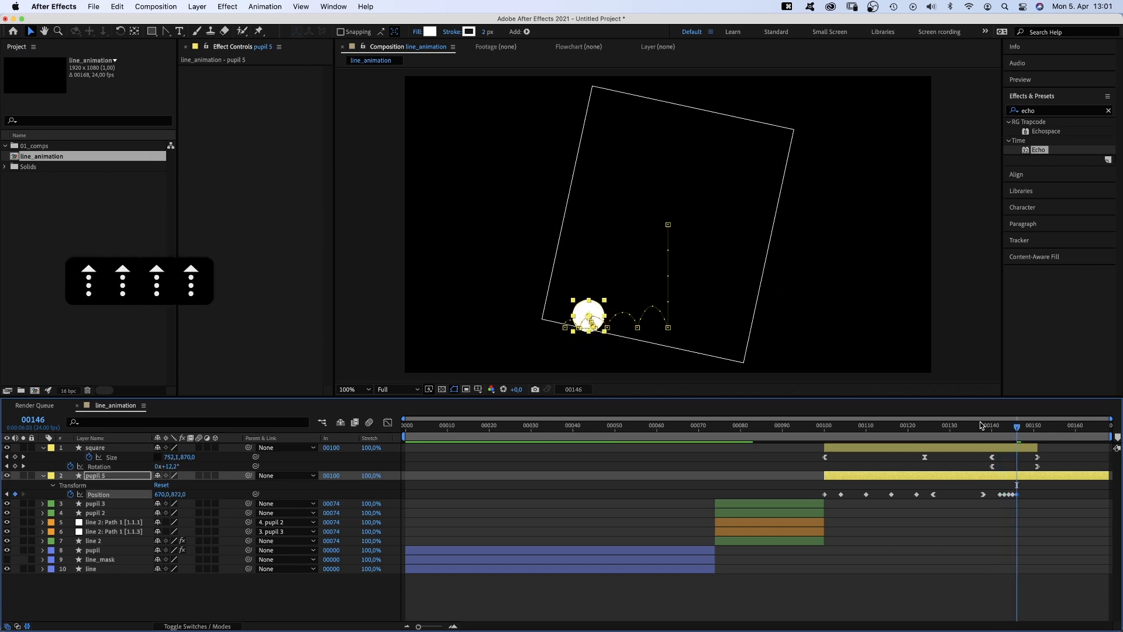
{"action": "key", "text": "Left"}
{"action": "key", "text": "Left"}
{"action": "key", "text": "Left"}
{"action": "key", "text": "Left"}
{"action": "key", "text": "Left"}
{"action": "key", "text": "Left"}
{"action": "key", "text": "Left"}
{"action": "key", "text": "Left"}
{"action": "key", "text": "Left"}
{"action": "key", "text": "Left"}
{"action": "key", "text": "Left"}
{"action": "key", "text": "Left"}
{"action": "key", "text": "Left"}
{"action": "key", "text": "Up"}
{"action": "key", "text": "Up"}
{"action": "key", "text": "Up"}
{"action": "key", "text": "Up"}
{"action": "key", "text": "Left"}
Keyframe pupil 5 at about 634, 834 on frame 147 so it sits against the square's tilted edge.
{"action": "key", "text": "super+Right"}
{"action": "key", "text": "Up"}
{"action": "key", "text": "Up"}
{"action": "key", "text": "Up"}
{"action": "key", "text": "Up"}
{"action": "key", "text": "Up"}
{"action": "key", "text": "Up"}
{"action": "key", "text": "Up"}
{"action": "key", "text": "Up"}
{"action": "key", "text": "Up"}
{"action": "key", "text": "Up"}
{"action": "key", "text": "Up"}
{"action": "key", "text": "Up"}
{"action": "key", "text": "Left"}
{"action": "key", "text": "Left"}
{"action": "key", "text": "Left"}
{"action": "key", "text": "Left"}
{"action": "key", "text": "Left"}
{"action": "key", "text": "Left"}
{"action": "key", "text": "Left"}
{"action": "key", "text": "Left"}
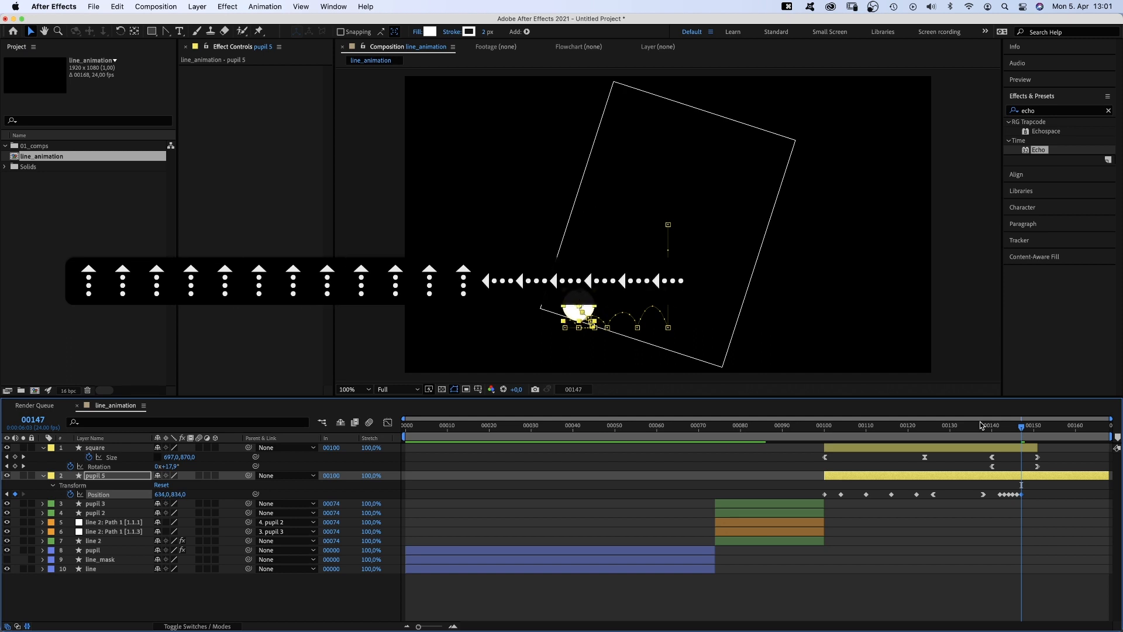
{"action": "key", "text": "Up"}
{"action": "key", "text": "Up"}
{"action": "key", "text": "Up"}
{"action": "key", "text": "Down"}
Raise pupil 5 along the square's rotating edge on frames 149 and 150, placing it at 604, 698.
{"action": "key", "text": "super+Right"}
{"action": "key", "text": "super+Right"}
{"action": "key", "text": "Up"}
{"action": "key", "text": "Up"}
{"action": "key", "text": "Up"}
{"action": "key", "text": "Up"}
{"action": "key", "text": "Up"}
{"action": "key", "text": "Up"}
{"action": "key", "text": "Up"}
{"action": "key", "text": "Up"}
{"action": "key", "text": "Up"}
{"action": "key", "text": "Up"}
{"action": "key", "text": "Up"}
{"action": "key", "text": "Up"}
{"action": "key", "text": "Up"}
{"action": "key", "text": "Up"}
{"action": "key", "text": "Up"}
{"action": "key", "text": "Up"}
{"action": "left_click_drag", "start_coordinate": [577, 294], "coordinate": [571, 270]}
{"action": "key", "text": "super+Right"}
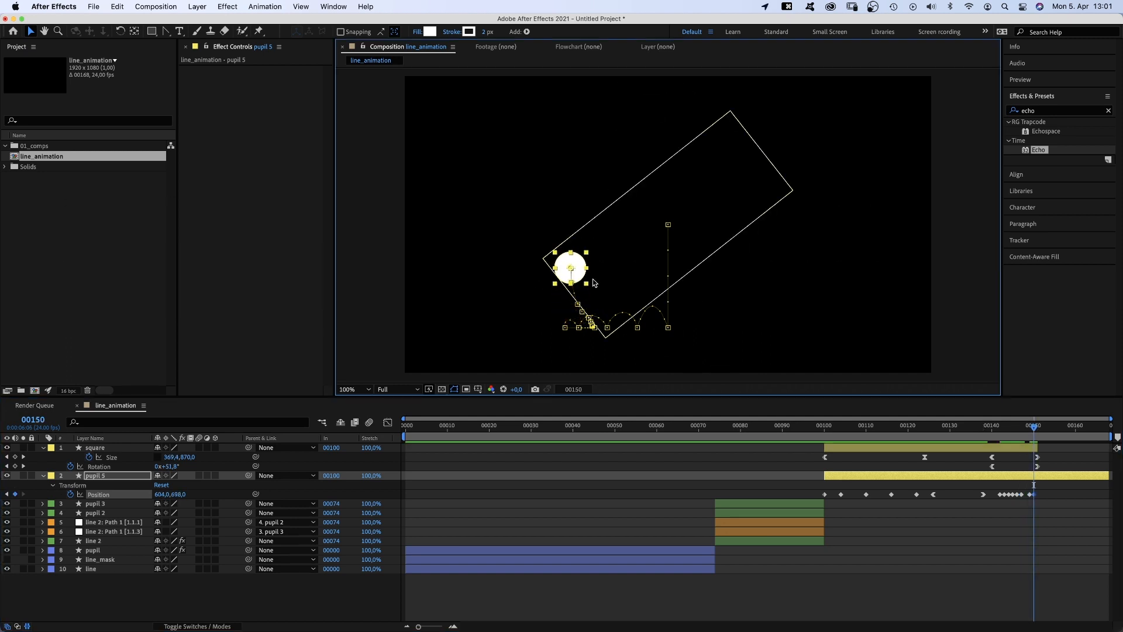
Preview the animation, then trim the end of the pupil 5 layer to frame 151.
{"action": "key", "text": "space"}
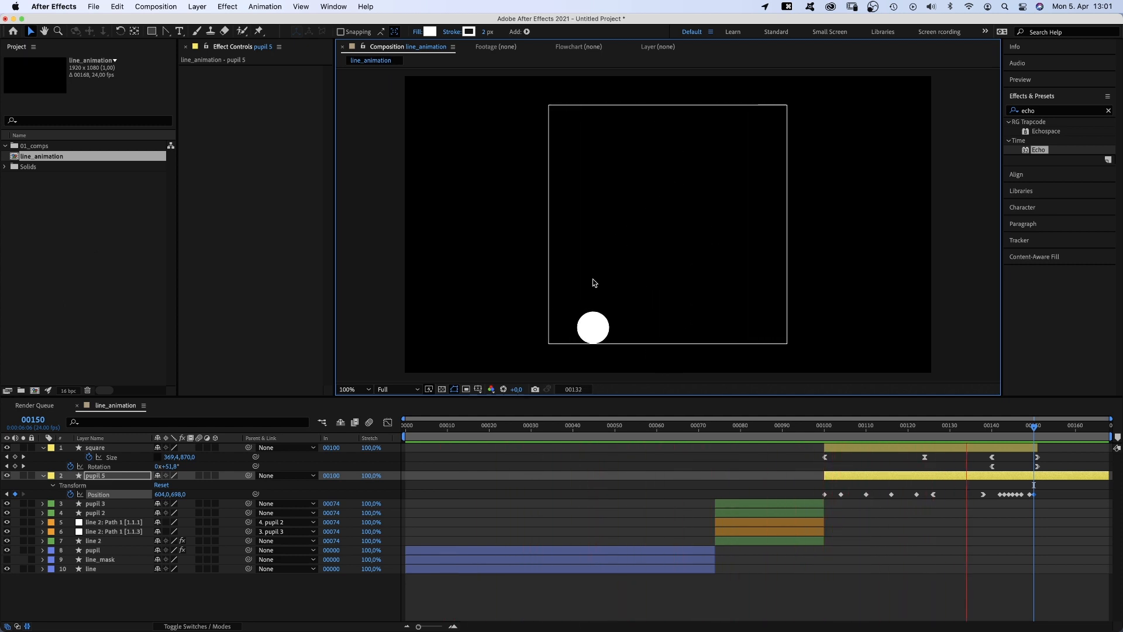
{"action": "key", "text": "space"}
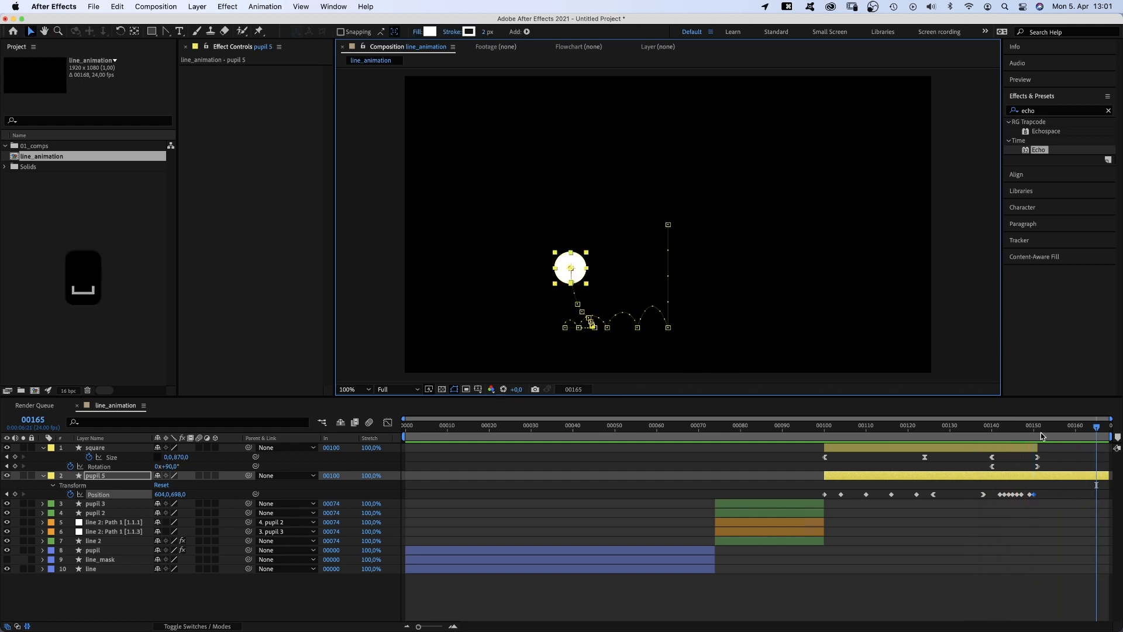
{"action": "left_click", "coordinate": [1038, 428]}
{"action": "left_click", "coordinate": [1050, 476]}
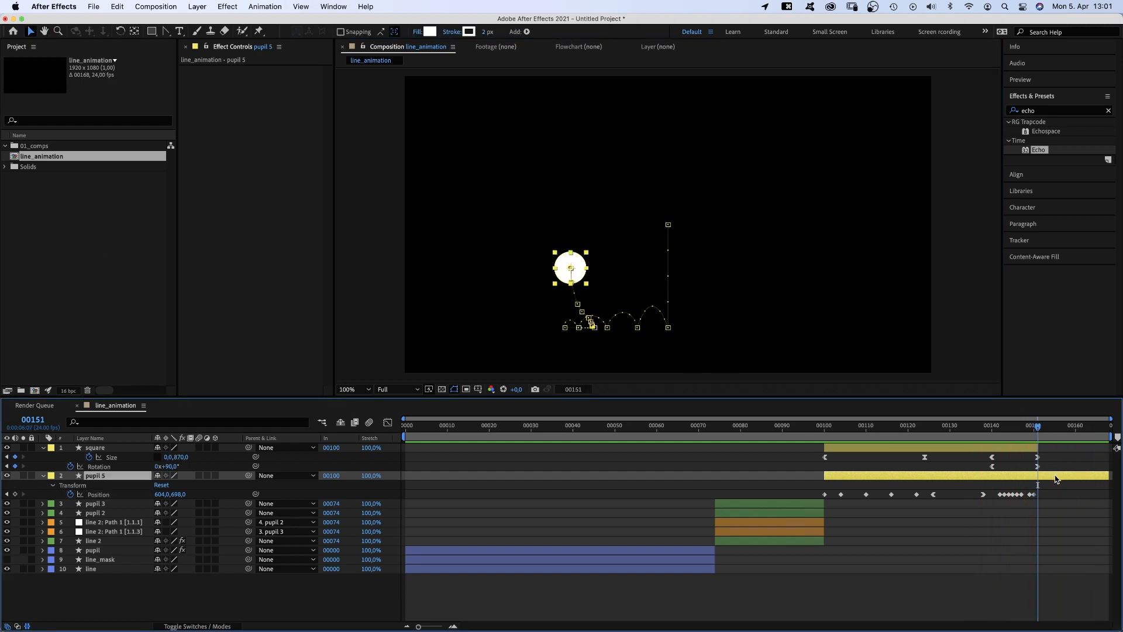
{"action": "left_click_drag", "start_coordinate": [1112, 471], "coordinate": [1038, 475]}
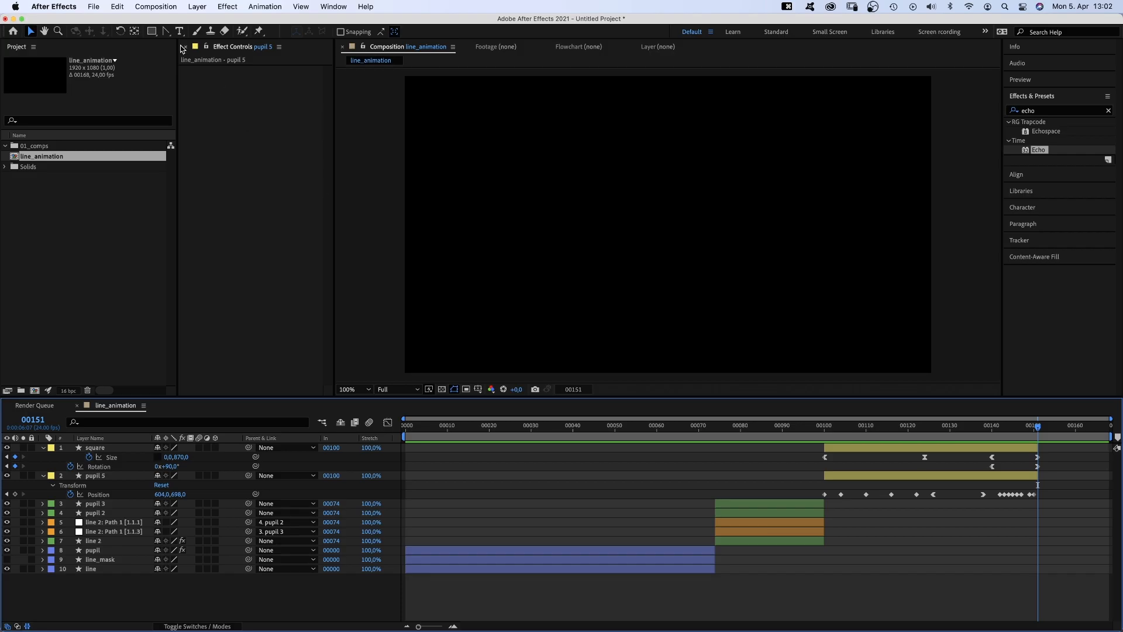
Create a new rectangle shape layer and set its path size to 50 by 50.
{"action": "left_click", "coordinate": [150, 32]}
{"action": "double_click", "coordinate": [151, 32]}
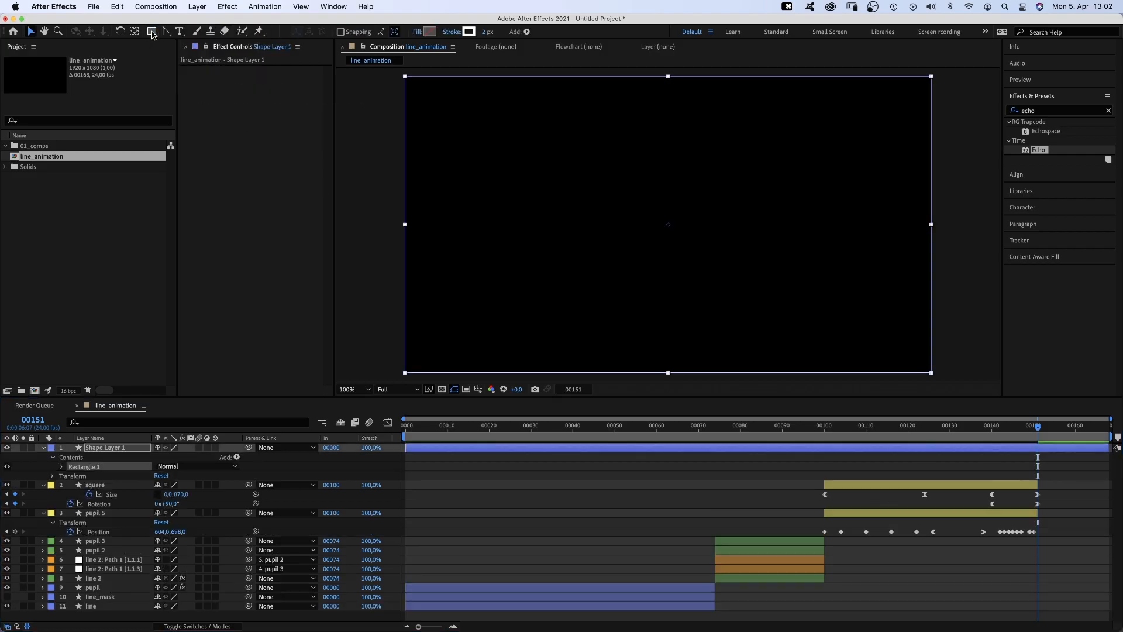
{"action": "left_click", "coordinate": [61, 467]}
{"action": "left_click", "coordinate": [70, 477]}
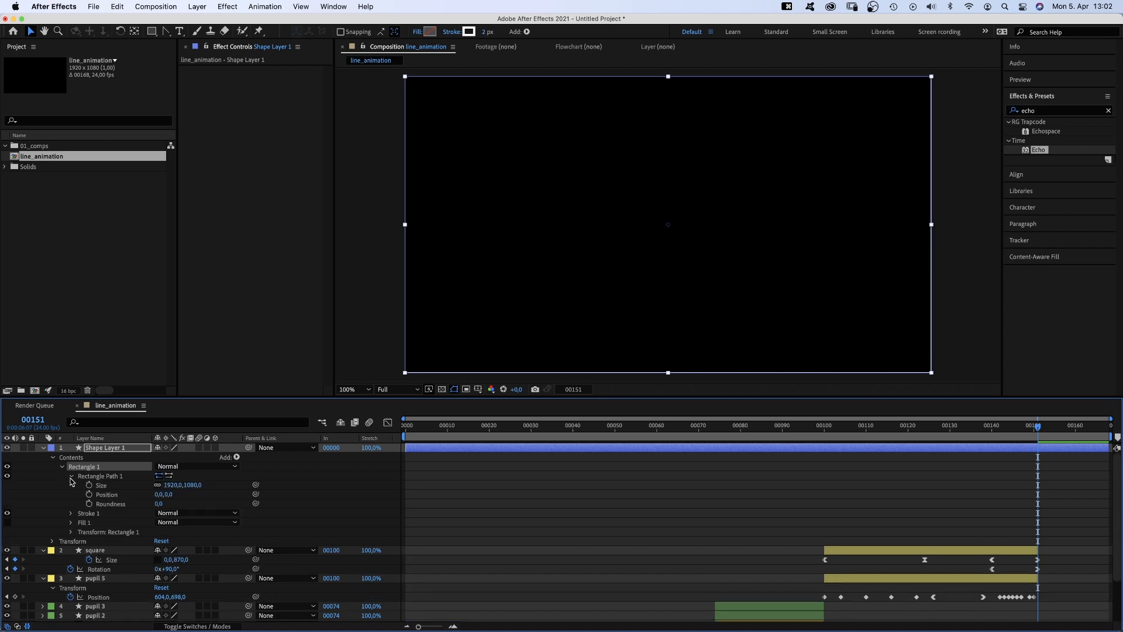
{"action": "type", "text": "50"}
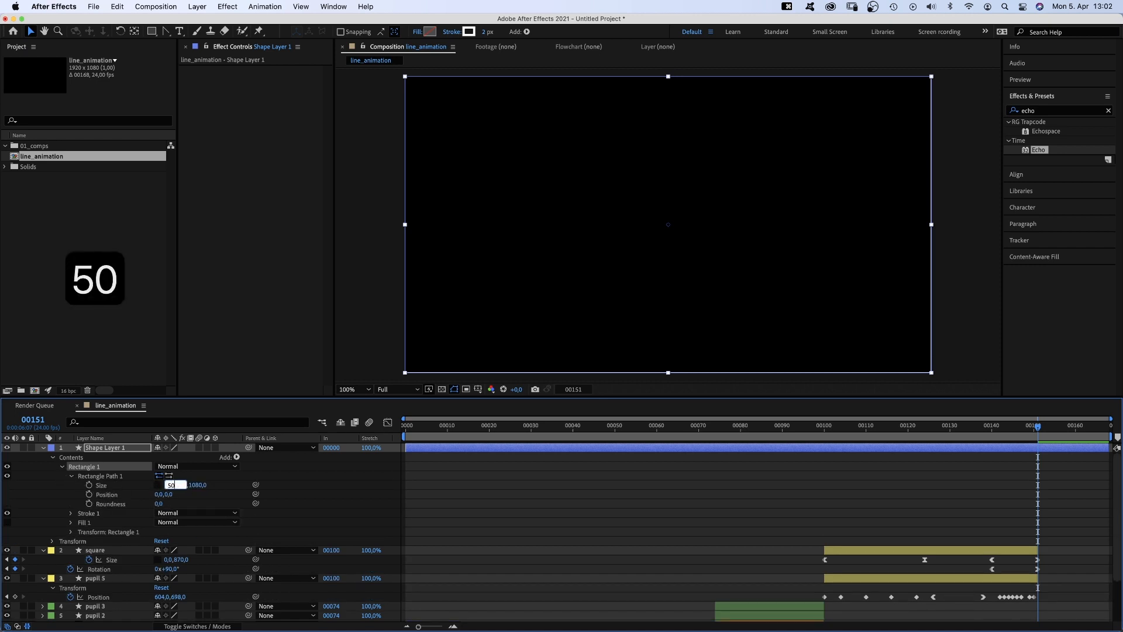
{"action": "key", "text": "Tab"}
{"action": "type", "text": "50"}
{"action": "key", "text": "Return"}
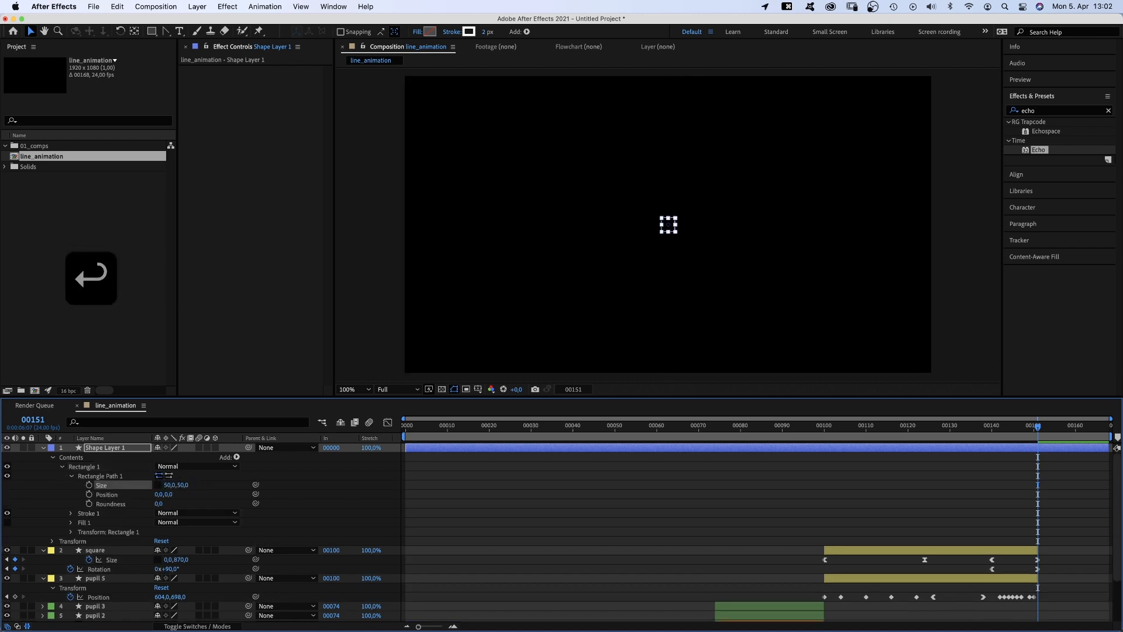
Give the new rectangle a solid white fill and rename its layer to square.
{"action": "left_click", "coordinate": [417, 32]}
{"action": "left_click", "coordinate": [510, 252]}
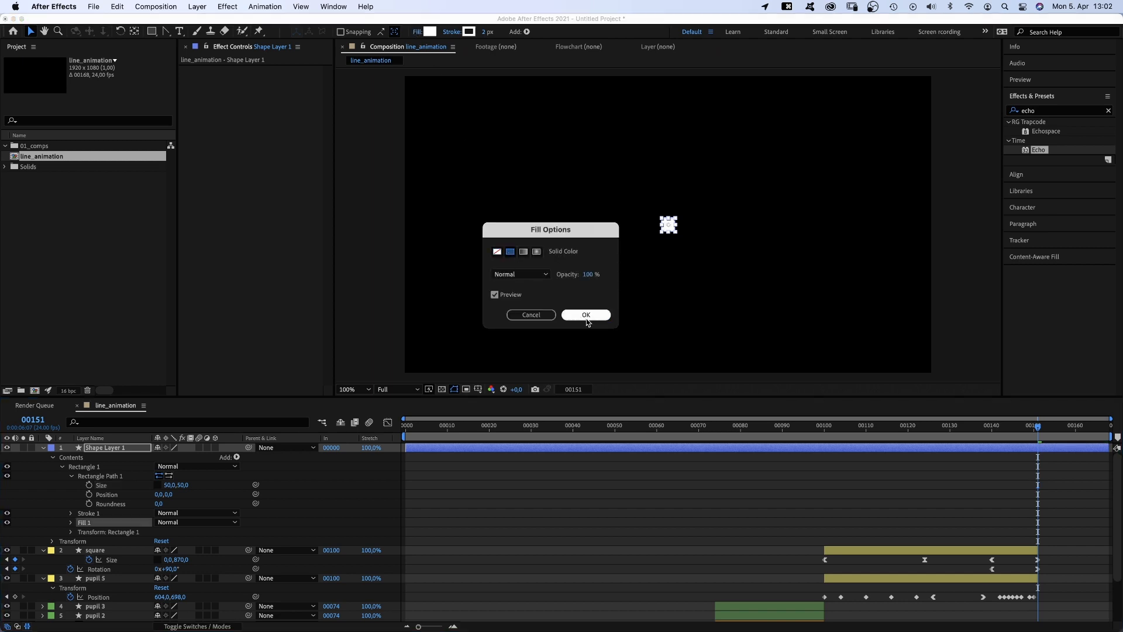
{"action": "left_click", "coordinate": [586, 316]}
{"action": "left_click", "coordinate": [51, 490]}
{"action": "left_click", "coordinate": [97, 449]}
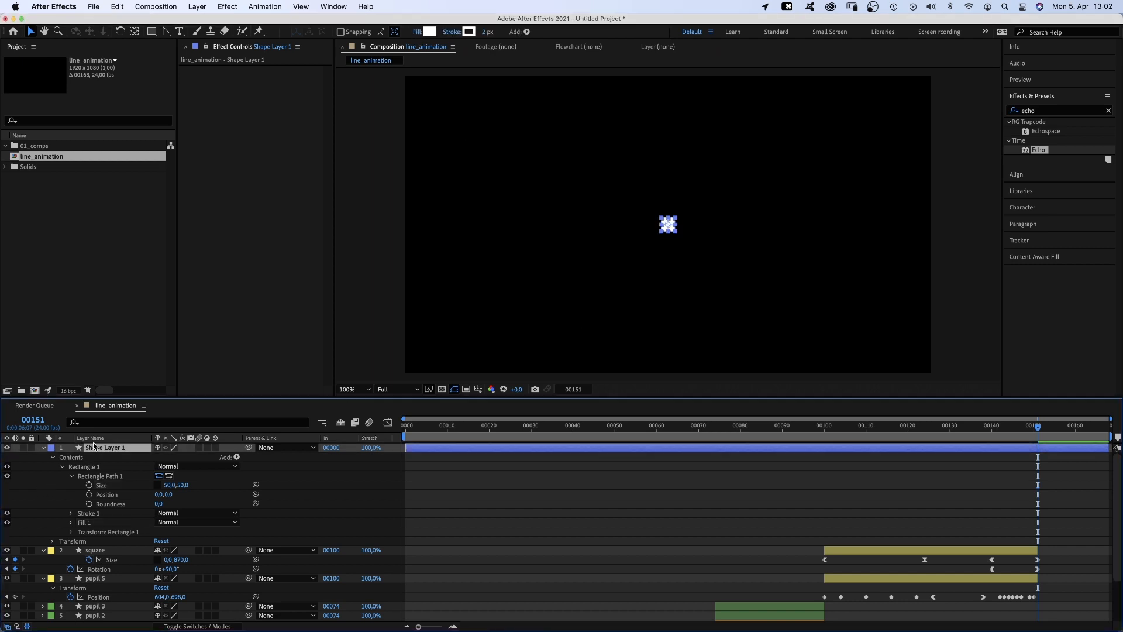
{"action": "key", "text": "Return"}
{"action": "type", "text": "square"}
{"action": "key", "text": "Return"}
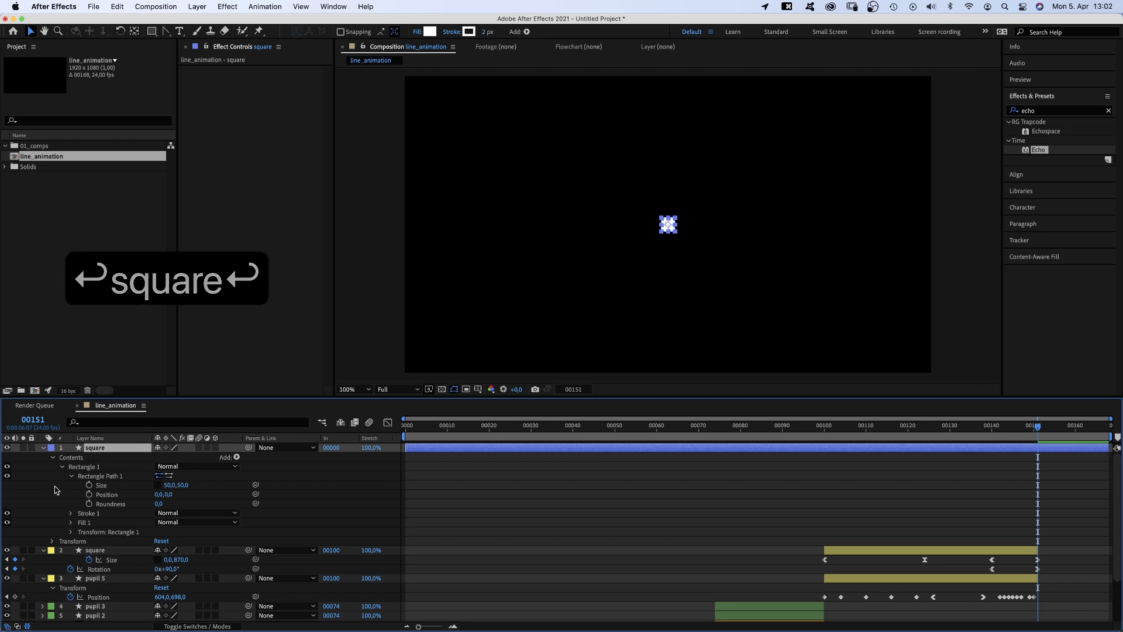
{"action": "left_click", "coordinate": [42, 448]}
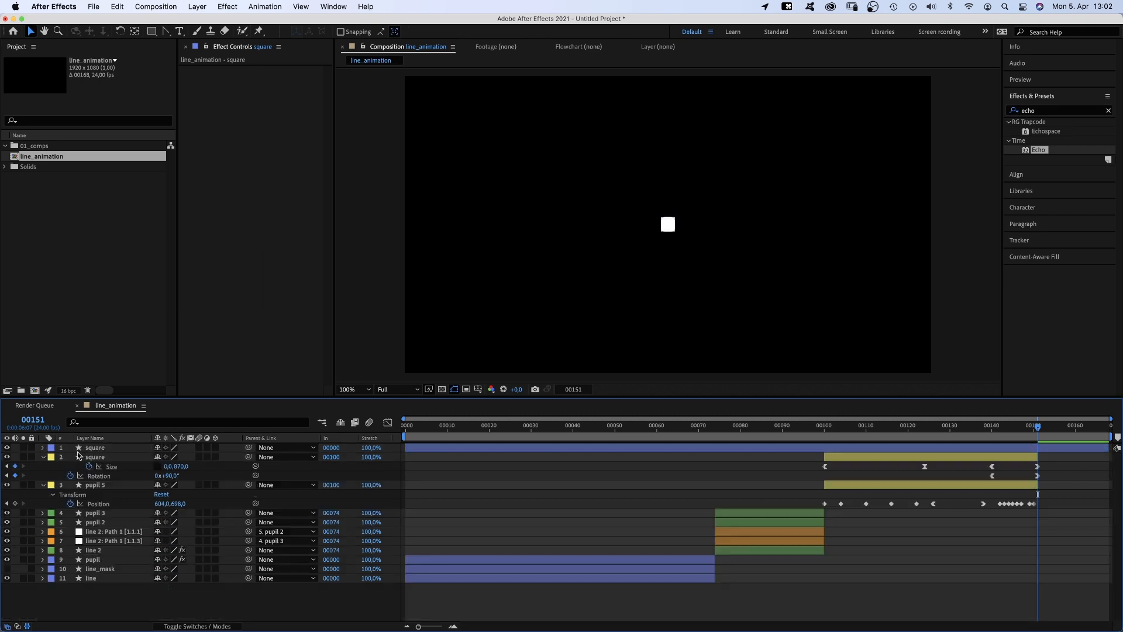
Create an ellipse on a new shape layer and set its path size to 500 by 500.
{"action": "left_click_drag", "start_coordinate": [151, 34], "coordinate": [182, 63]}
{"action": "double_click", "coordinate": [151, 33]}
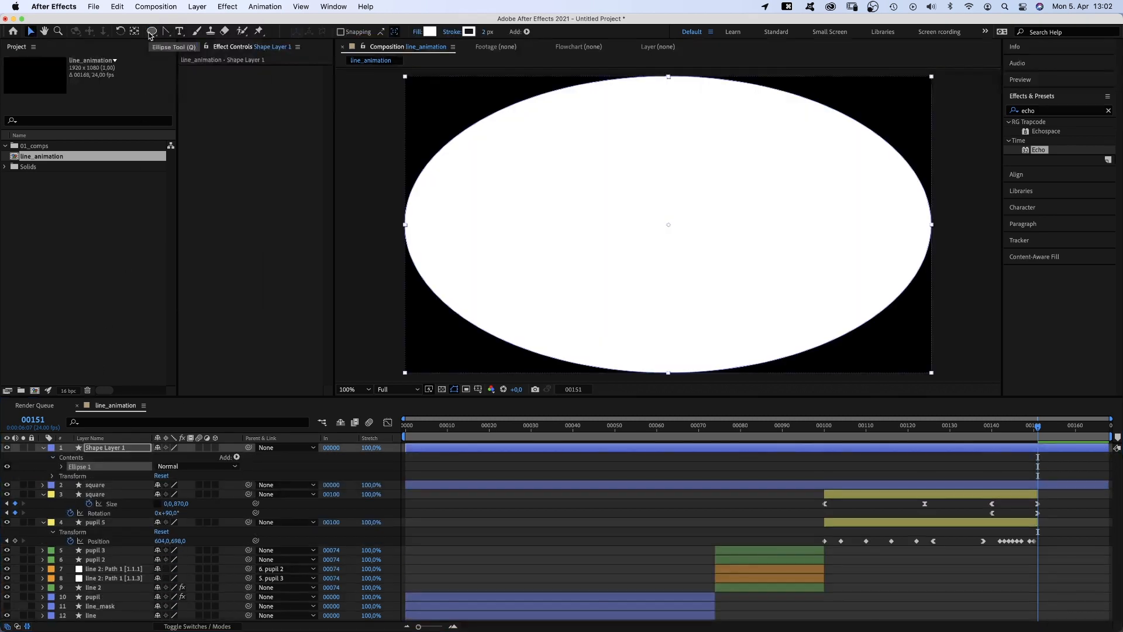
{"action": "left_click", "coordinate": [61, 466]}
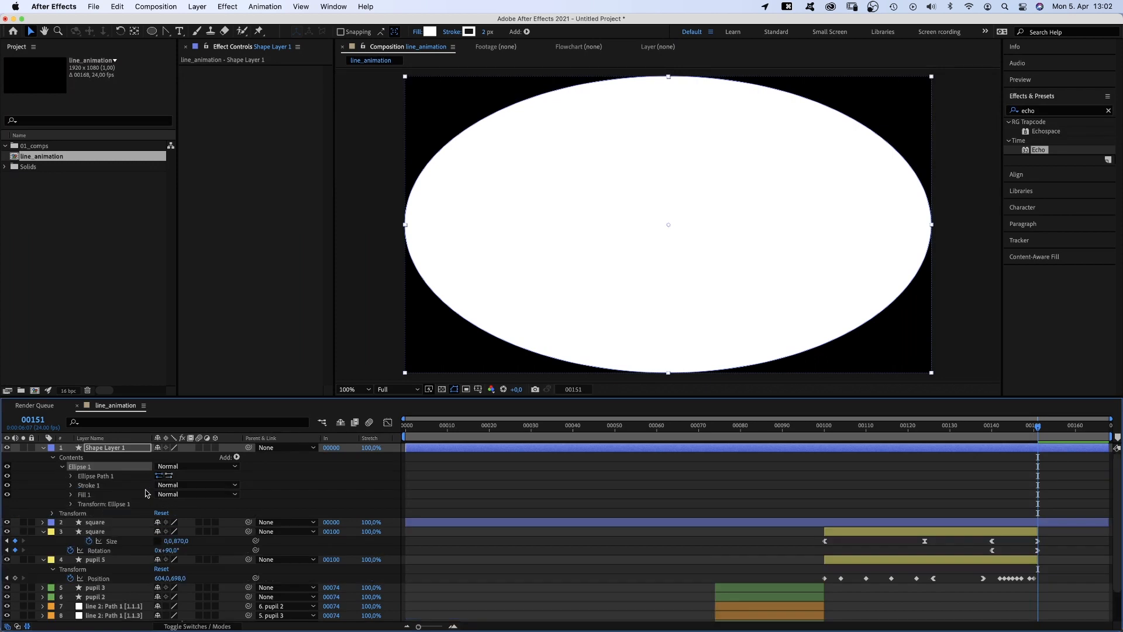
{"action": "left_click", "coordinate": [70, 476]}
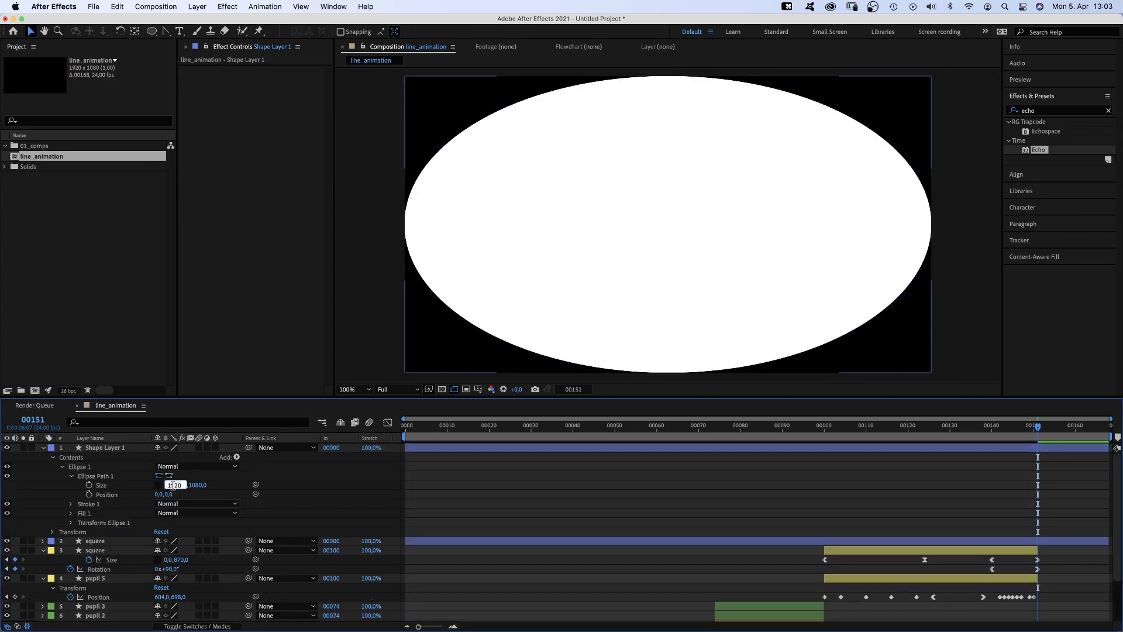
{"action": "type", "text": "500"}
{"action": "key", "text": "Tab"}
{"action": "type", "text": "500"}
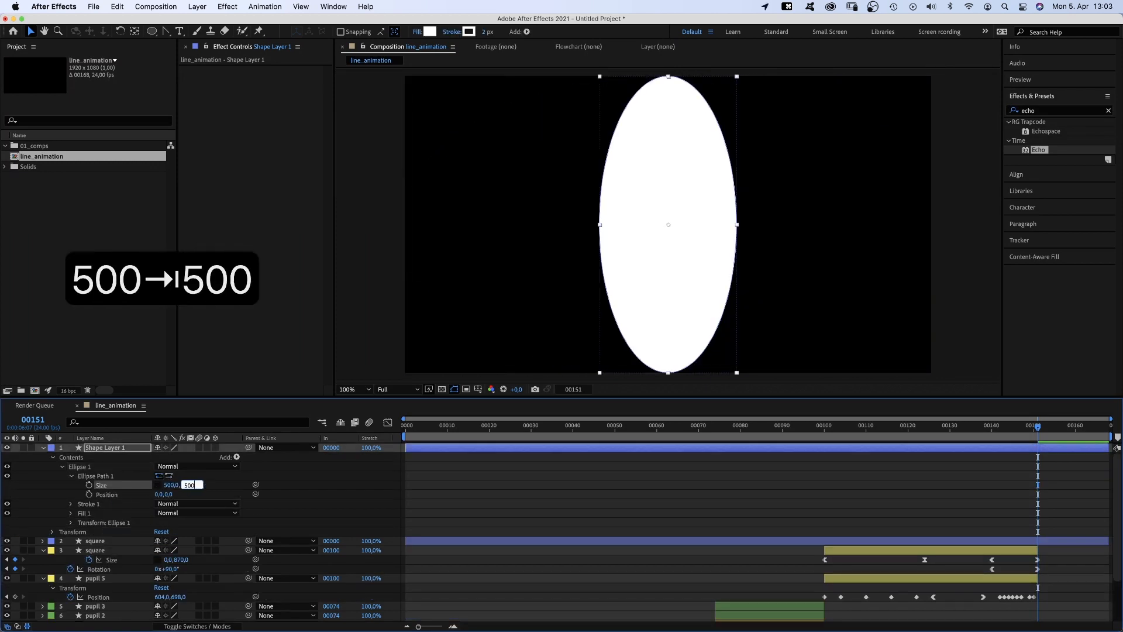
{"action": "key", "text": "Return"}
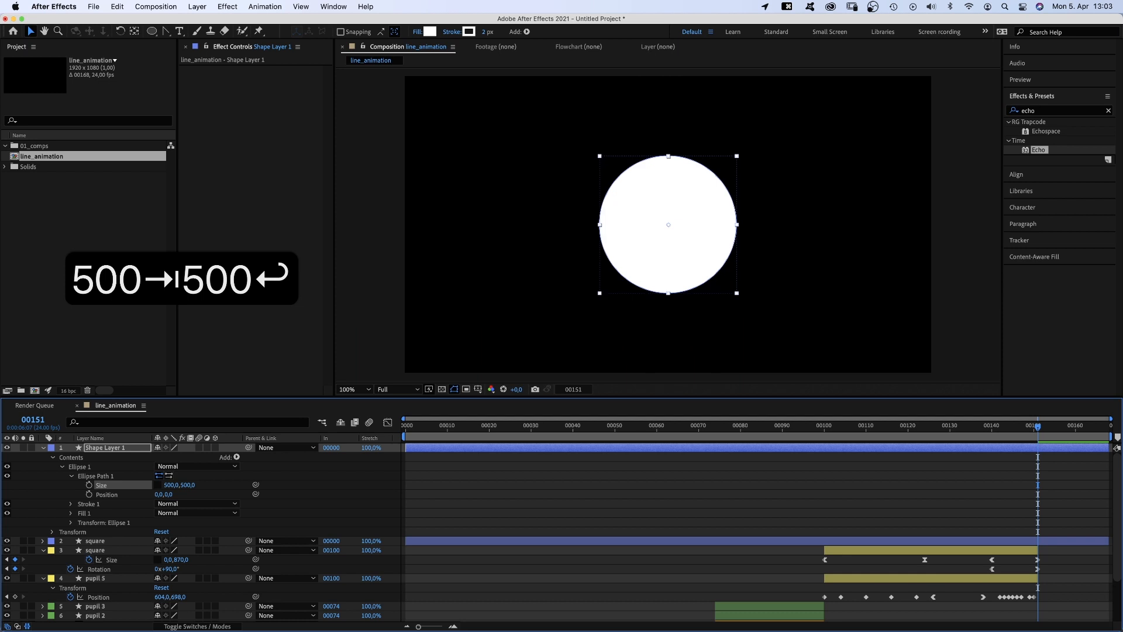
Set the ellipse's fill to none so only its stroke is drawn.
{"action": "left_click", "coordinate": [417, 32]}
{"action": "left_click", "coordinate": [497, 252]}
{"action": "left_click", "coordinate": [584, 316]}
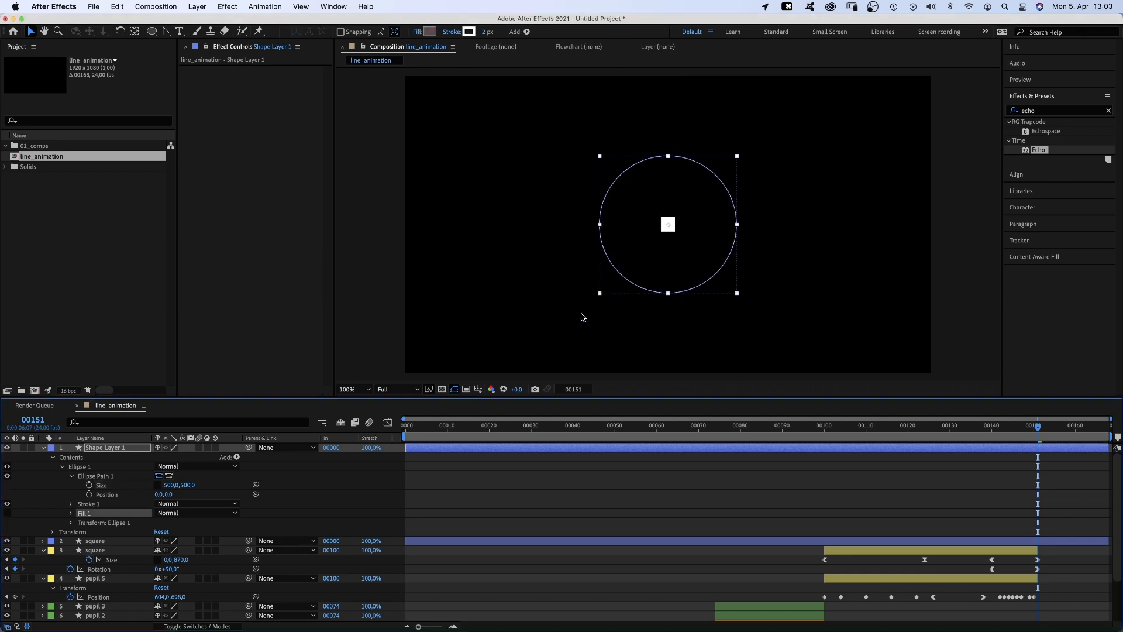
Set the small filled square's path size to 150 by 150.
{"action": "left_click", "coordinate": [93, 542]}
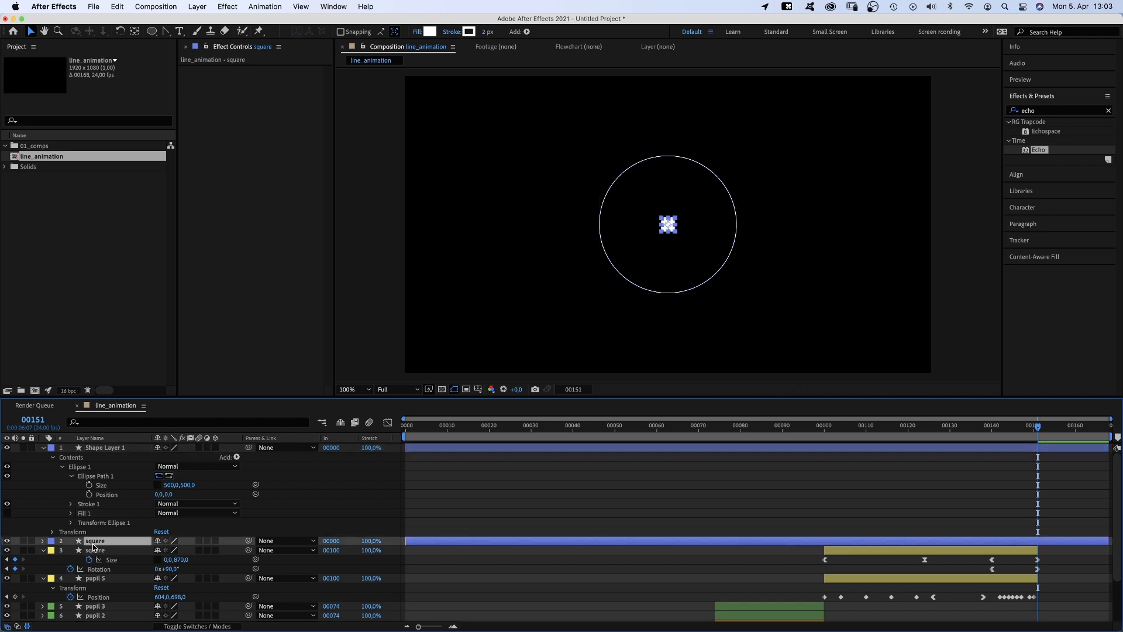
{"action": "left_click", "coordinate": [43, 541]}
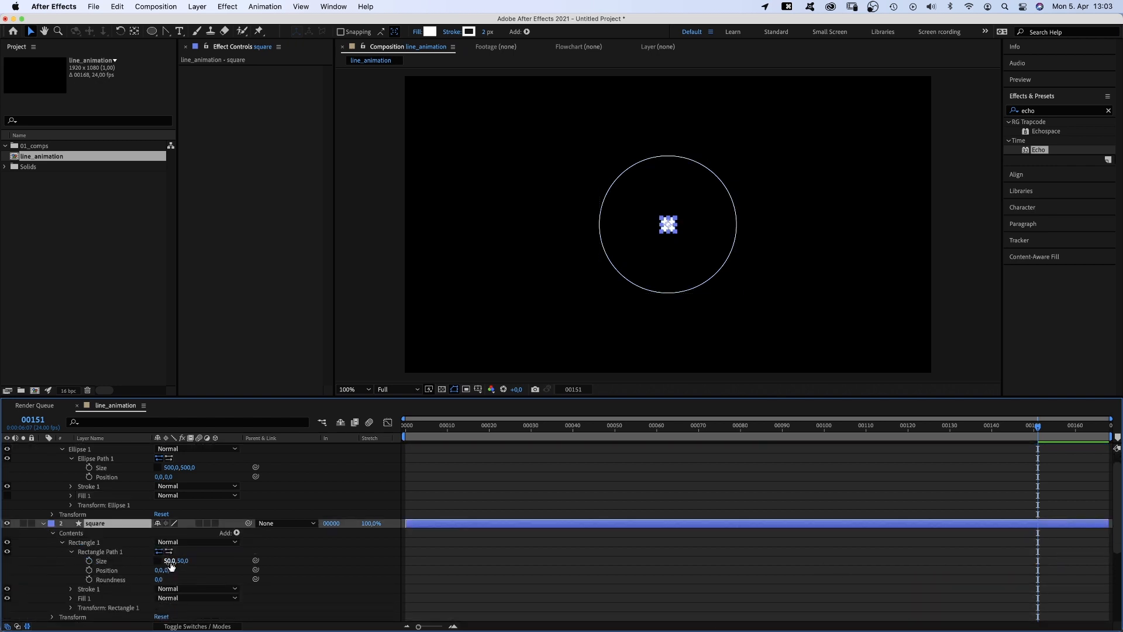
{"action": "type", "text": "150"}
{"action": "key", "text": "Tab"}
{"action": "type", "text": "150"}
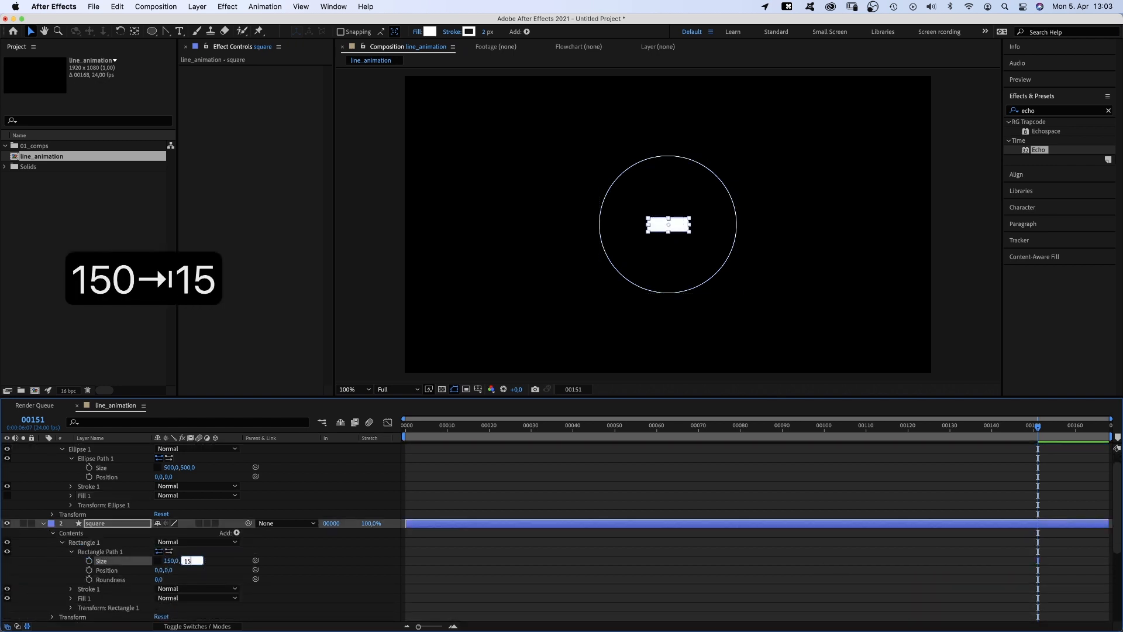
{"action": "key", "text": "Return"}
{"action": "left_click", "coordinate": [43, 523]}
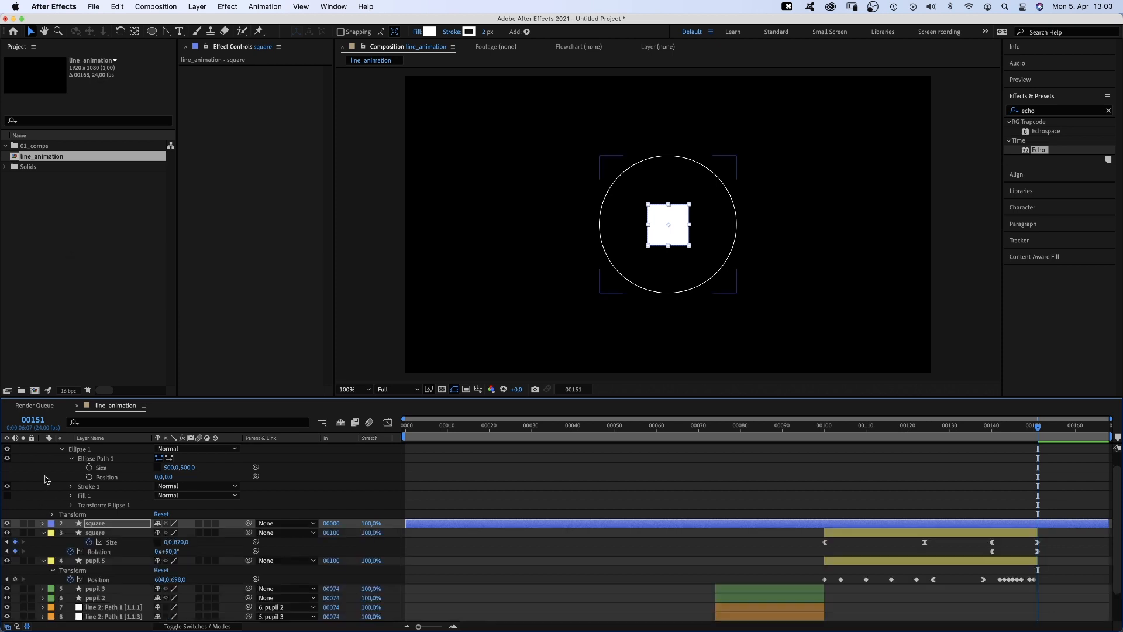
Collapse the ellipse's shape layer and rename it to circle.
{"action": "scroll", "coordinate": [1104, 477], "scroll_direction": "up", "scroll_amount": 1}
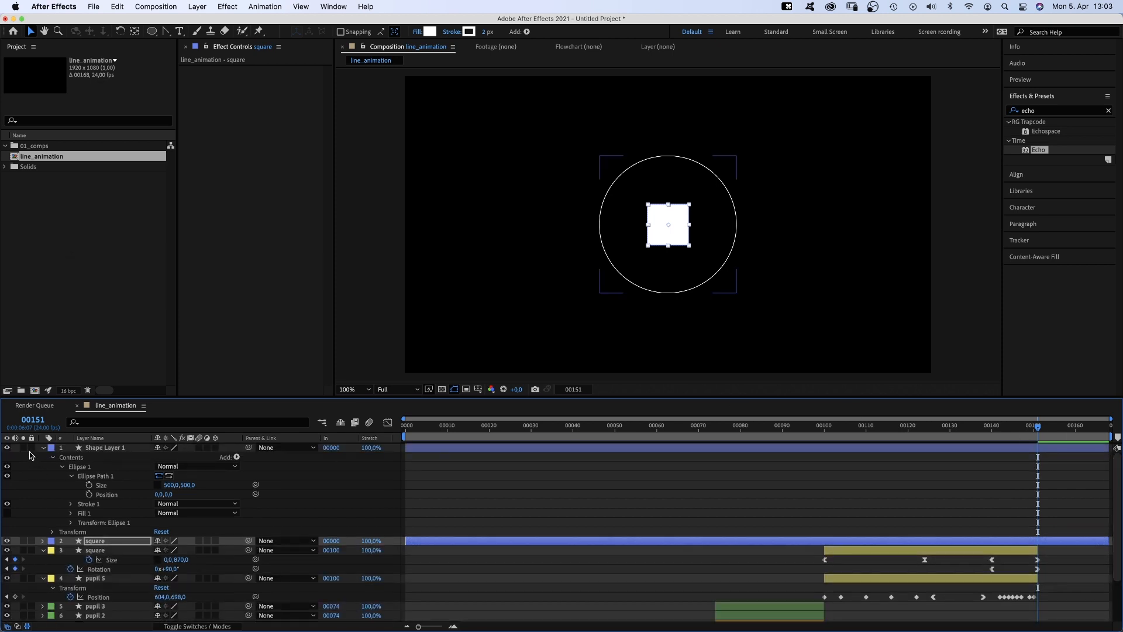
{"action": "left_click", "coordinate": [43, 448]}
{"action": "left_click", "coordinate": [108, 448]}
{"action": "key", "text": "Return"}
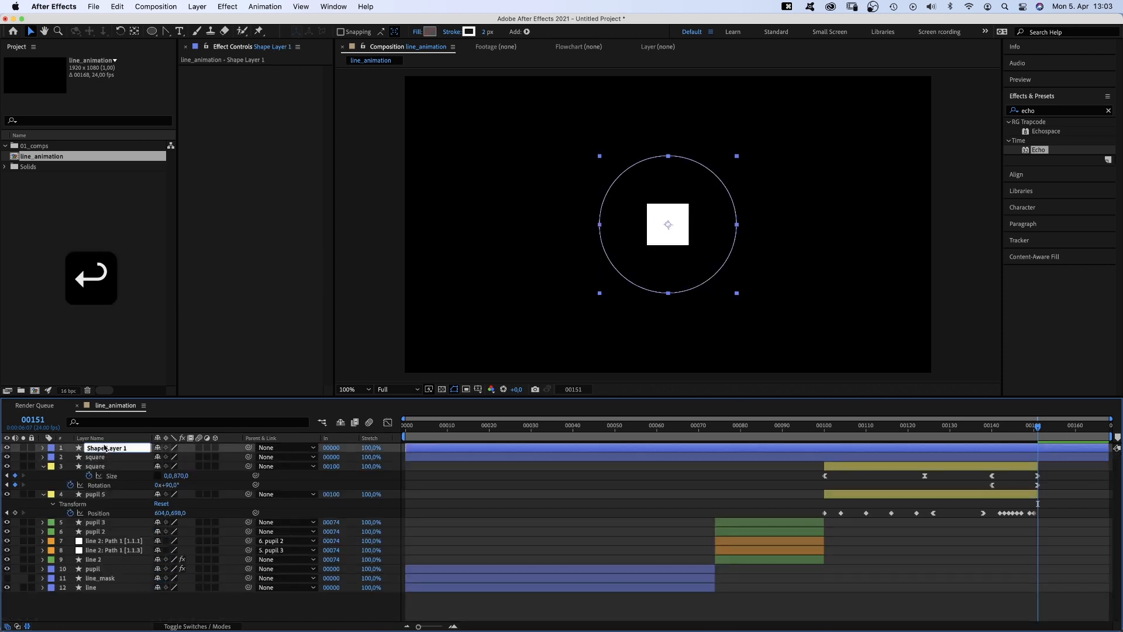
{"action": "type", "text": "circle"}
{"action": "key", "text": "Return"}
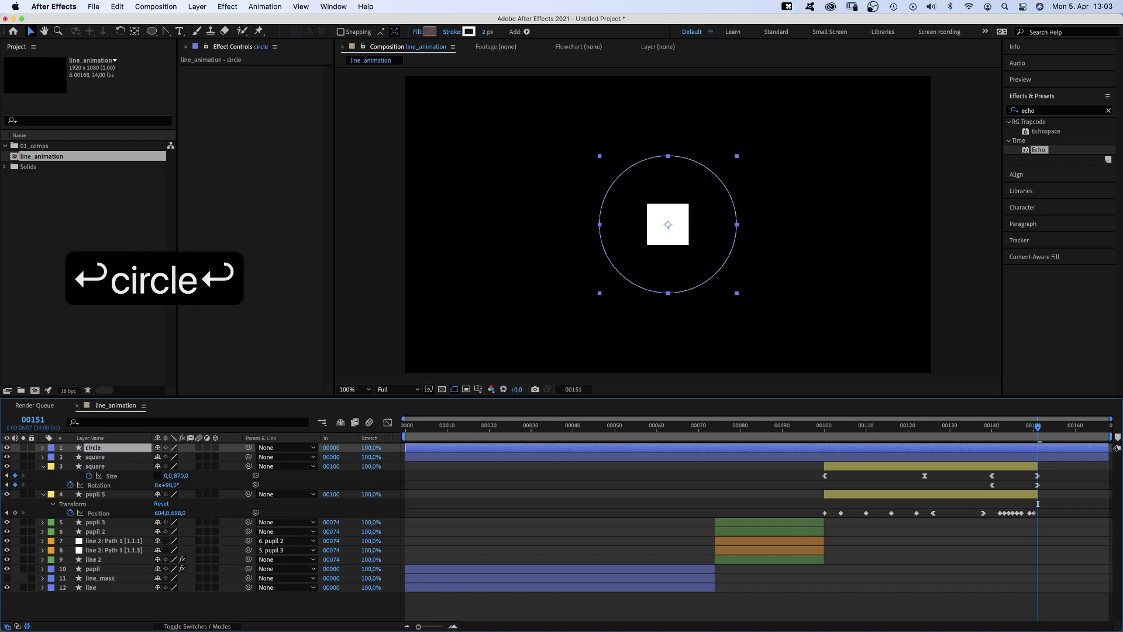
Make the circle layer and the new square layer start at frame 151.
{"action": "left_click", "coordinate": [409, 456], "text": "shift"}
{"action": "left_click_drag", "start_coordinate": [416, 449], "coordinate": [1041, 449]}
{"action": "left_click", "coordinate": [1052, 468]}
{"action": "left_click", "coordinate": [1050, 457]}
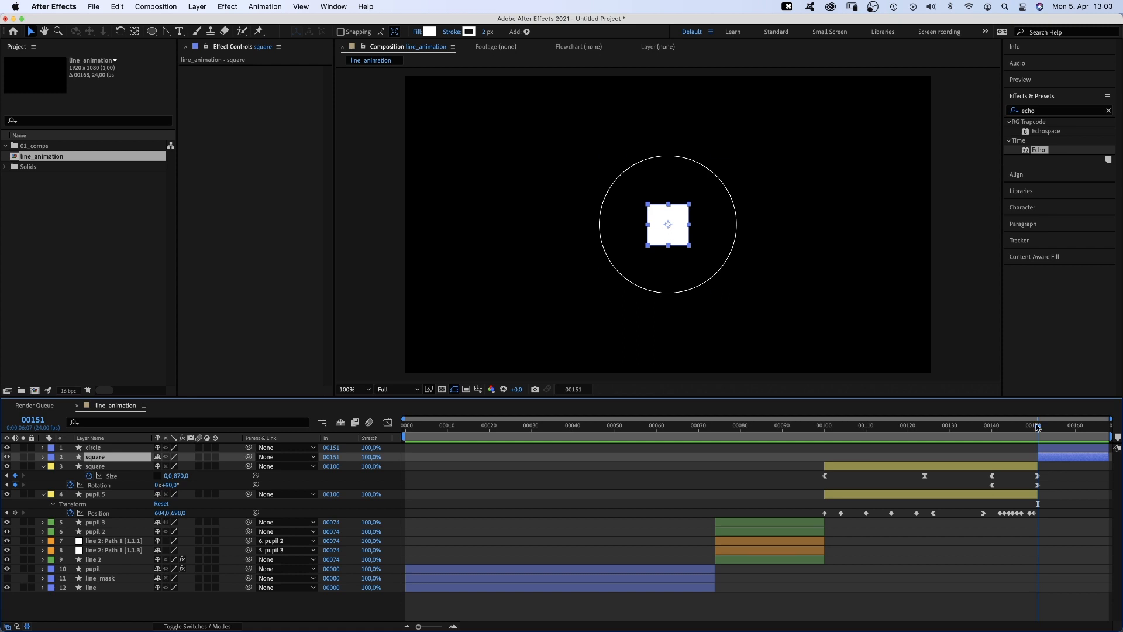
Enable position and rotation keyframes for the filled square at frame 151, placing it at 962, 416 with -7° rotation.
{"action": "key", "text": "p"}
{"action": "key", "text": "shift+r"}
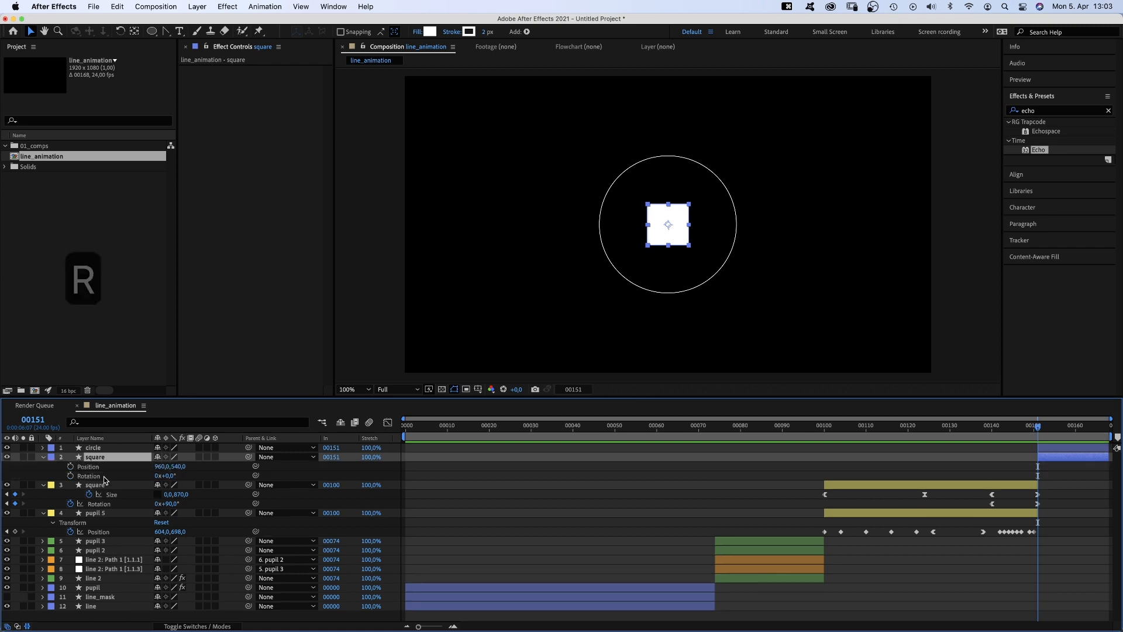
{"action": "left_click_drag", "start_coordinate": [71, 466], "coordinate": [71, 476]}
{"action": "left_click_drag", "start_coordinate": [670, 231], "coordinate": [671, 197]}
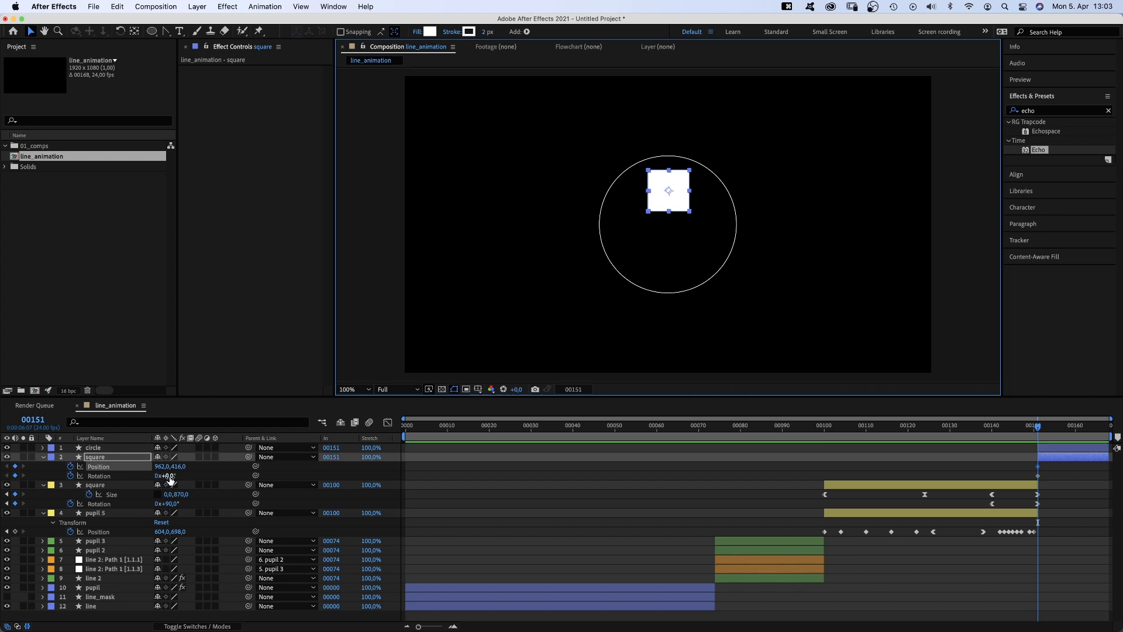
{"action": "left_click_drag", "start_coordinate": [167, 476], "coordinate": [163, 476]}
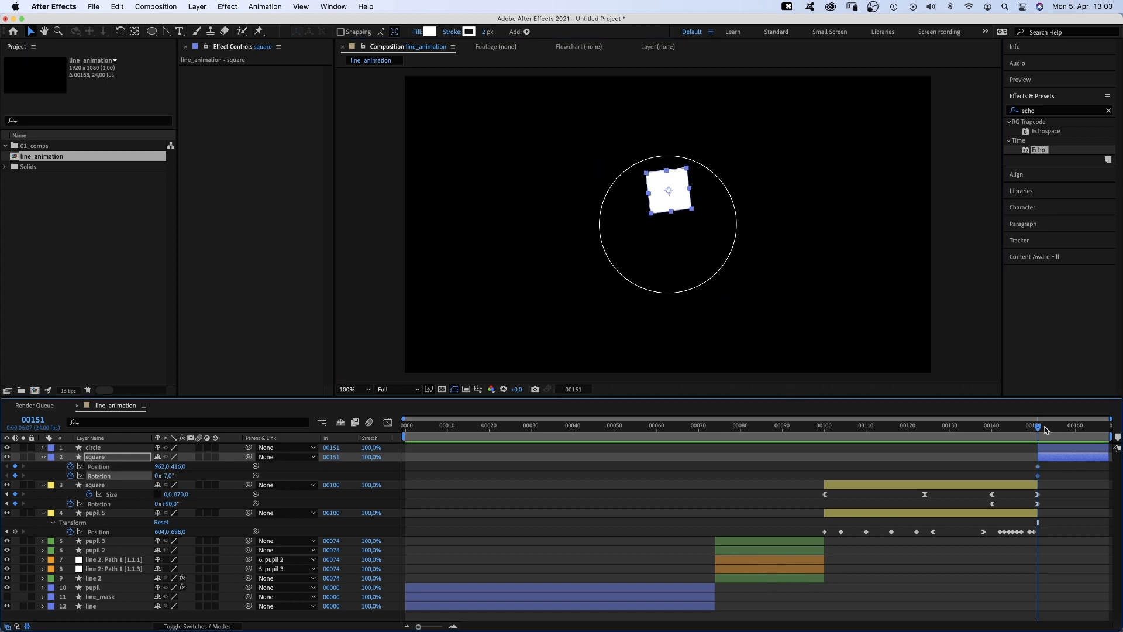
At frame 155, move the filled square to 1072, 656 against the circle's edge and set its rotation to -44°.
{"action": "left_click_drag", "start_coordinate": [1039, 430], "coordinate": [1055, 427]}
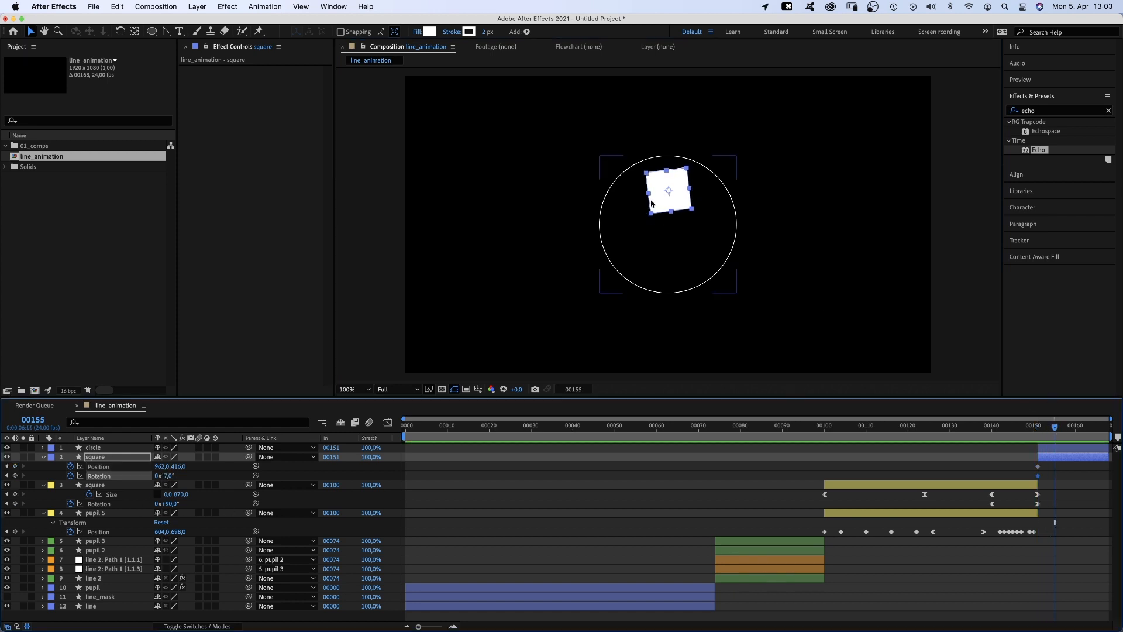
{"action": "left_click_drag", "start_coordinate": [670, 194], "coordinate": [700, 261]}
{"action": "left_click_drag", "start_coordinate": [167, 475], "coordinate": [153, 476]}
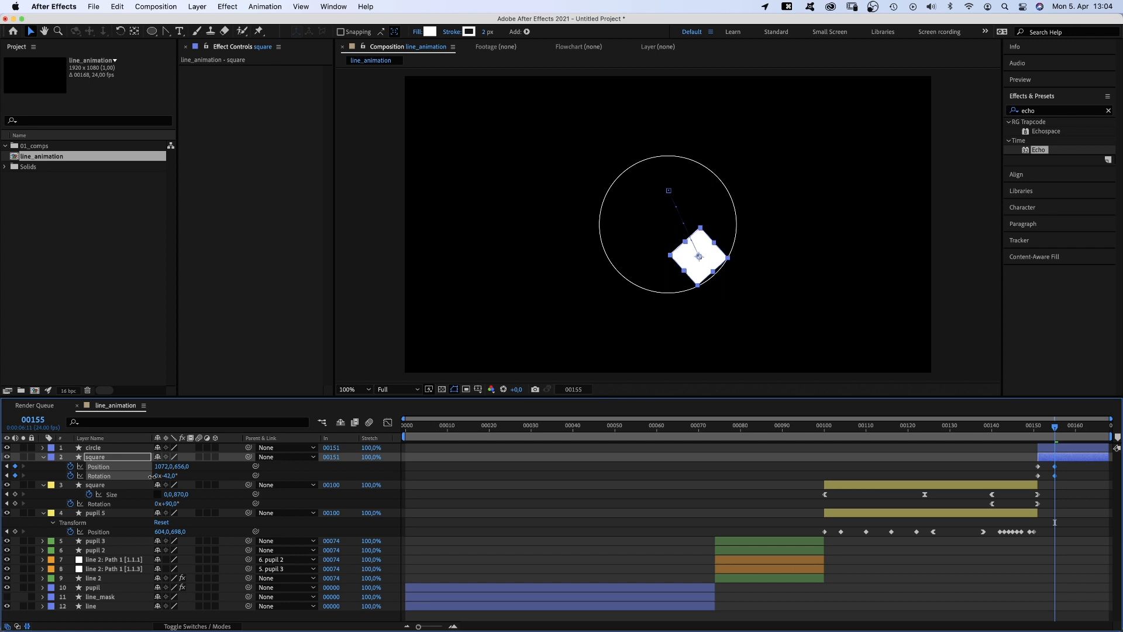
{"action": "left_click_drag", "start_coordinate": [151, 476], "coordinate": [149, 476]}
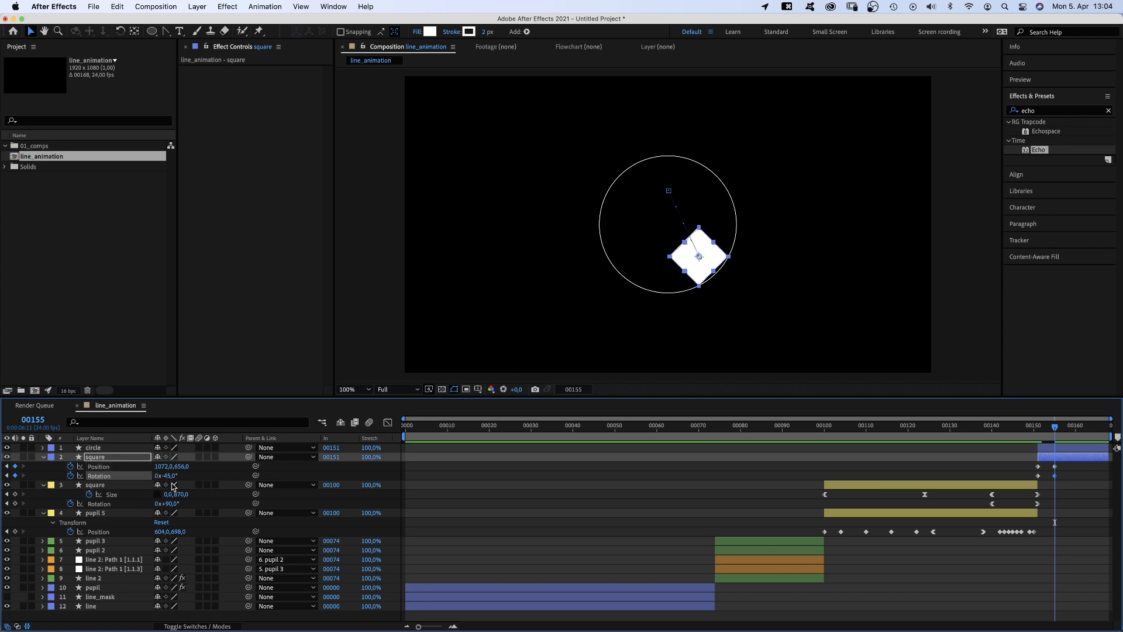
{"action": "type", "text": "-44"}
{"action": "key", "text": "Return"}
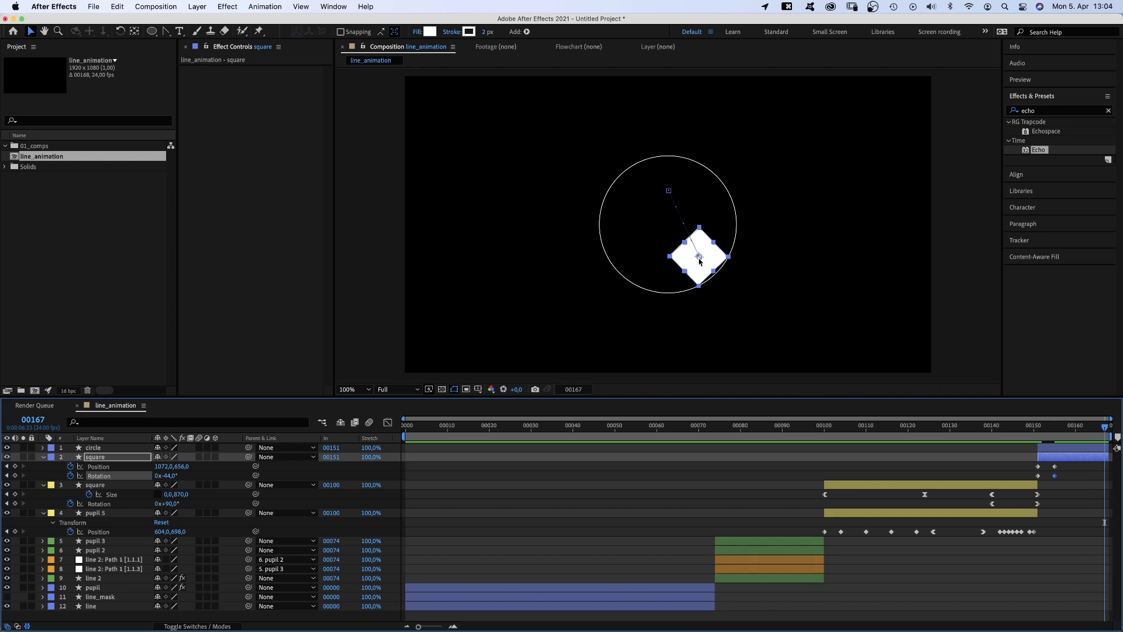
At frame 167, move the filled square to 882, 680 inside the circle's lower edge and rotate it to 25°.
{"action": "left_click_drag", "start_coordinate": [699, 261], "coordinate": [642, 263]}
{"action": "left_click_drag", "start_coordinate": [167, 476], "coordinate": [199, 473]}
{"action": "left_click_drag", "start_coordinate": [641, 261], "coordinate": [647, 266]}
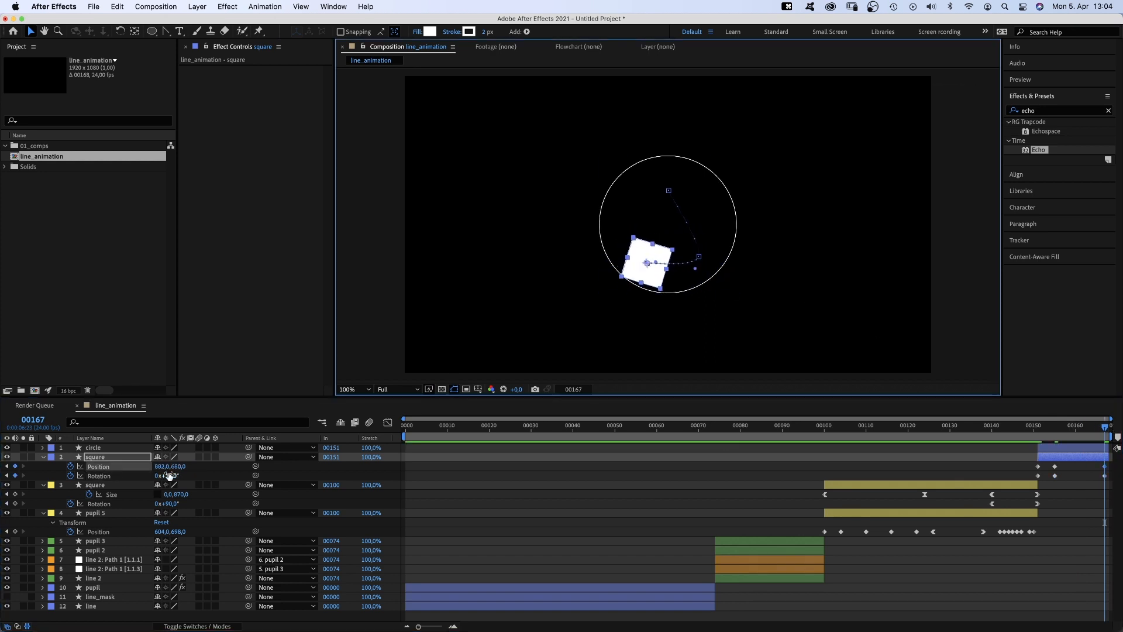
{"action": "left_click_drag", "start_coordinate": [168, 475], "coordinate": [172, 475]}
Convert the motion path point at frame 155 and extend the frame 167 point's handle to curve the filled square's path along the circle's lower edge.
{"action": "key", "text": "period"}
{"action": "left_click", "coordinate": [729, 288]}
{"action": "key", "text": "g"}
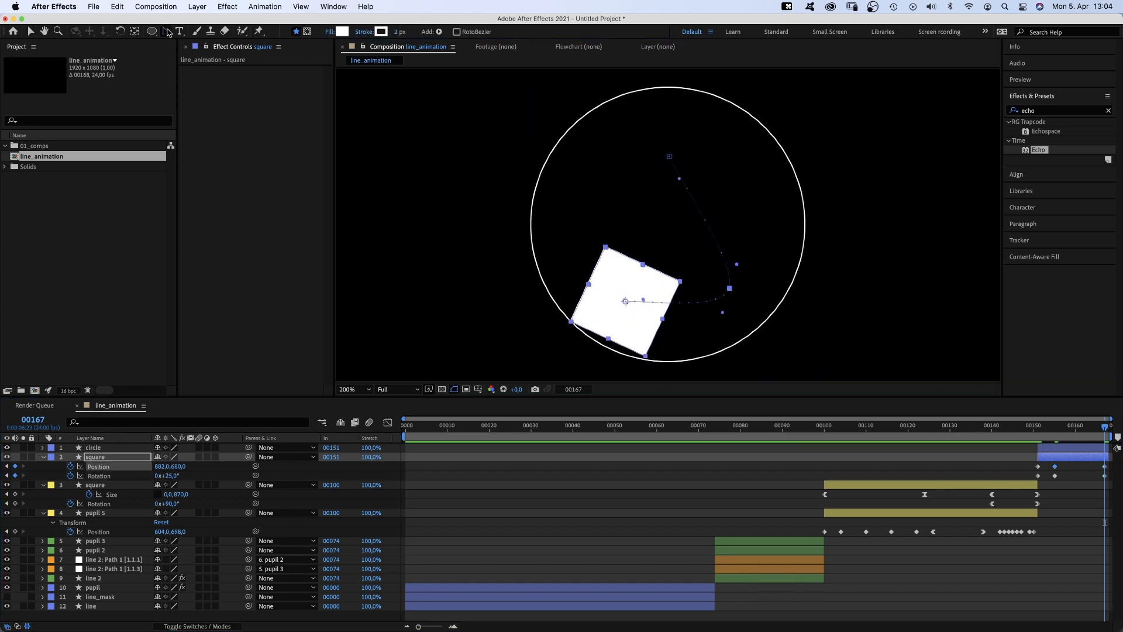
{"action": "left_click", "coordinate": [730, 288]}
{"action": "left_click_drag", "start_coordinate": [626, 301], "coordinate": [692, 339]}
{"action": "key", "text": "Page_Up"}
{"action": "key", "text": "Page_Up"}
{"action": "key", "text": "Page_Up"}
{"action": "key", "text": "Page_Up"}
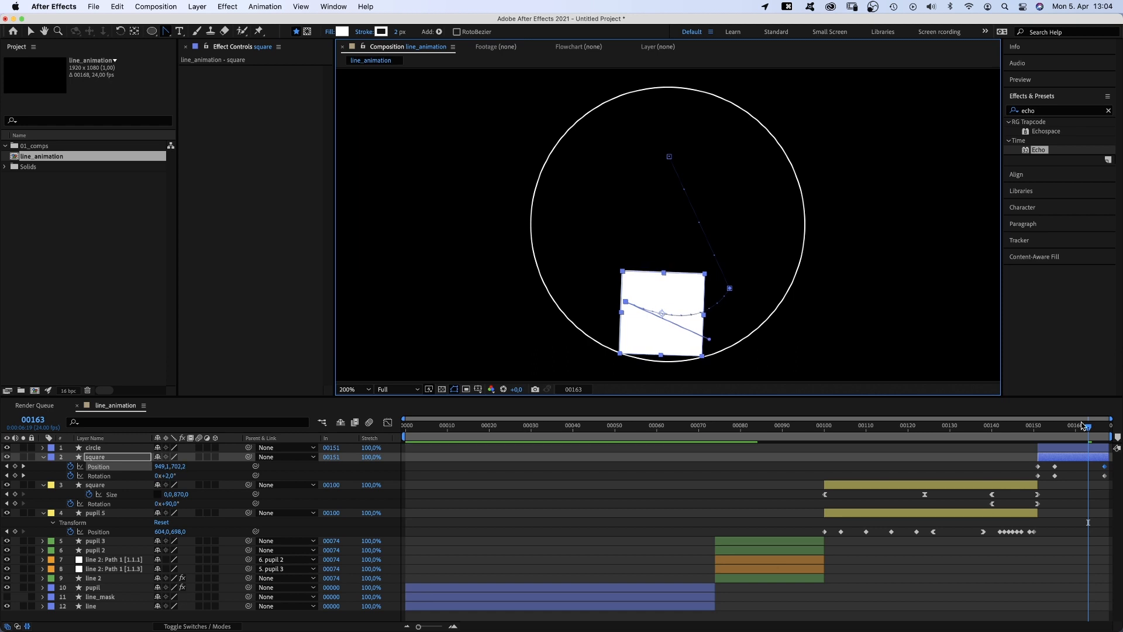
Refine the motion path handles so the filled square follows the circle's lower edge, and set its rotation at frame 167 to 28°.
{"action": "left_click_drag", "start_coordinate": [1084, 426], "coordinate": [1076, 426]}
{"action": "left_click_drag", "start_coordinate": [730, 288], "coordinate": [681, 325]}
{"action": "left_click_drag", "start_coordinate": [1076, 426], "coordinate": [1108, 422]}
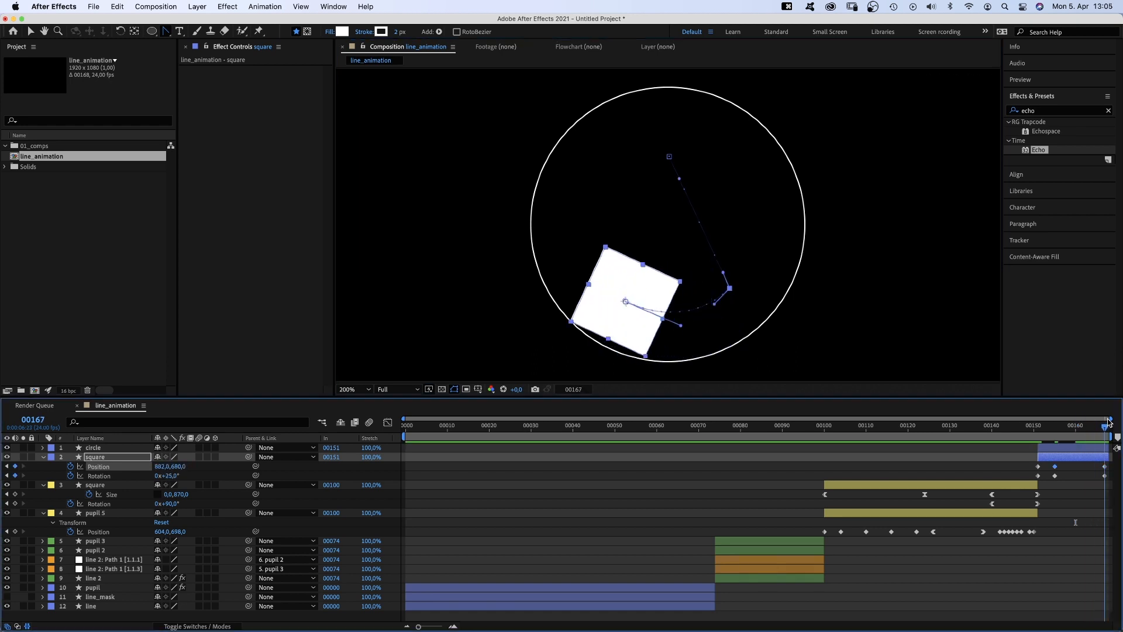
{"action": "left_click_drag", "start_coordinate": [166, 475], "coordinate": [172, 479]}
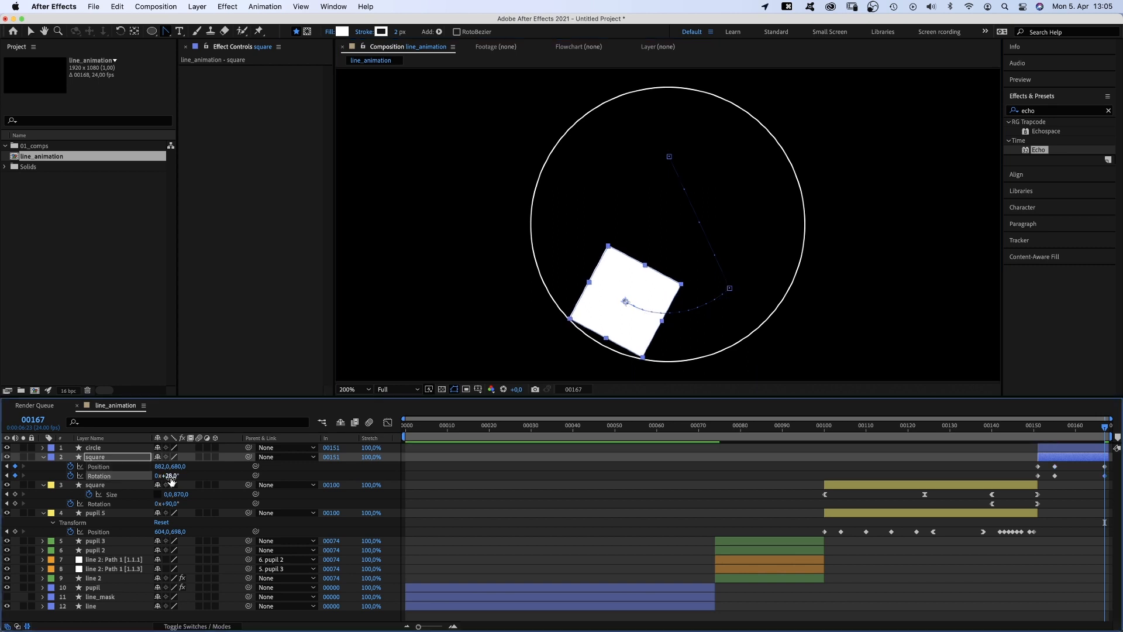
{"action": "left_click_drag", "start_coordinate": [1103, 431], "coordinate": [1067, 443]}
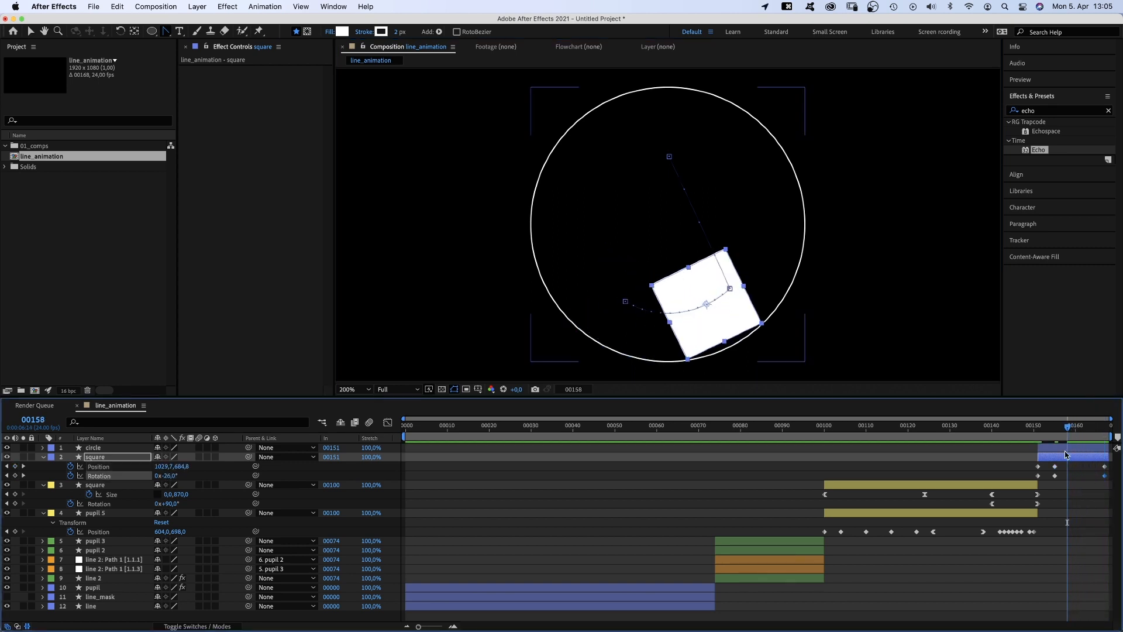
Shape the filled square's position and rotation speed curves with a fast start and long ease into frame 167, and preview the full animation.
{"action": "left_click", "coordinate": [1086, 455]}
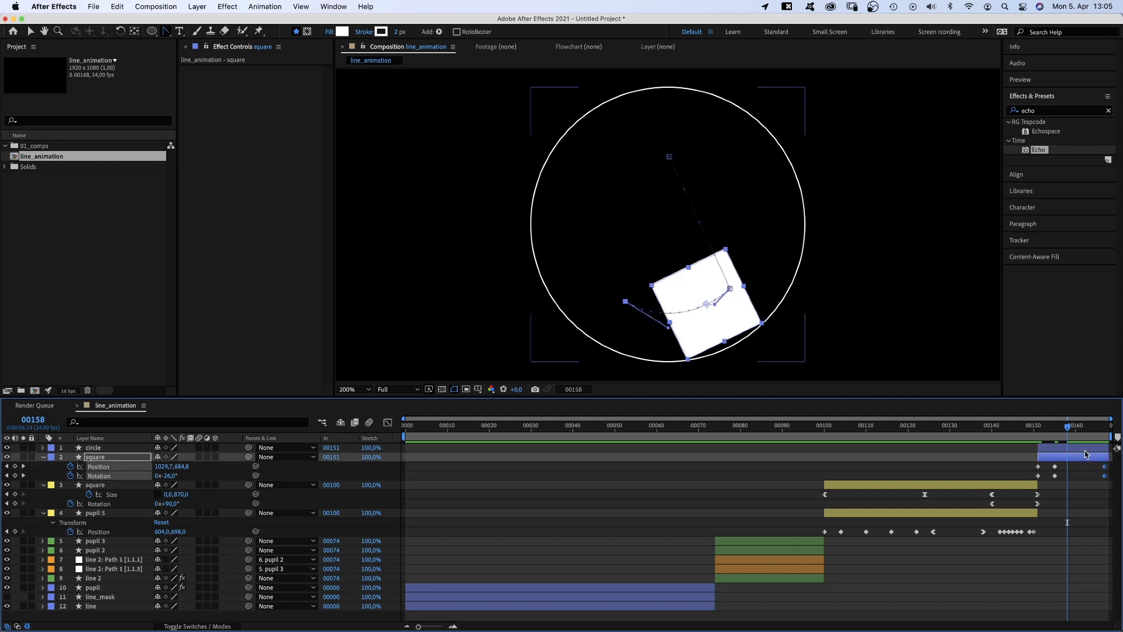
{"action": "left_click", "coordinate": [388, 422]}
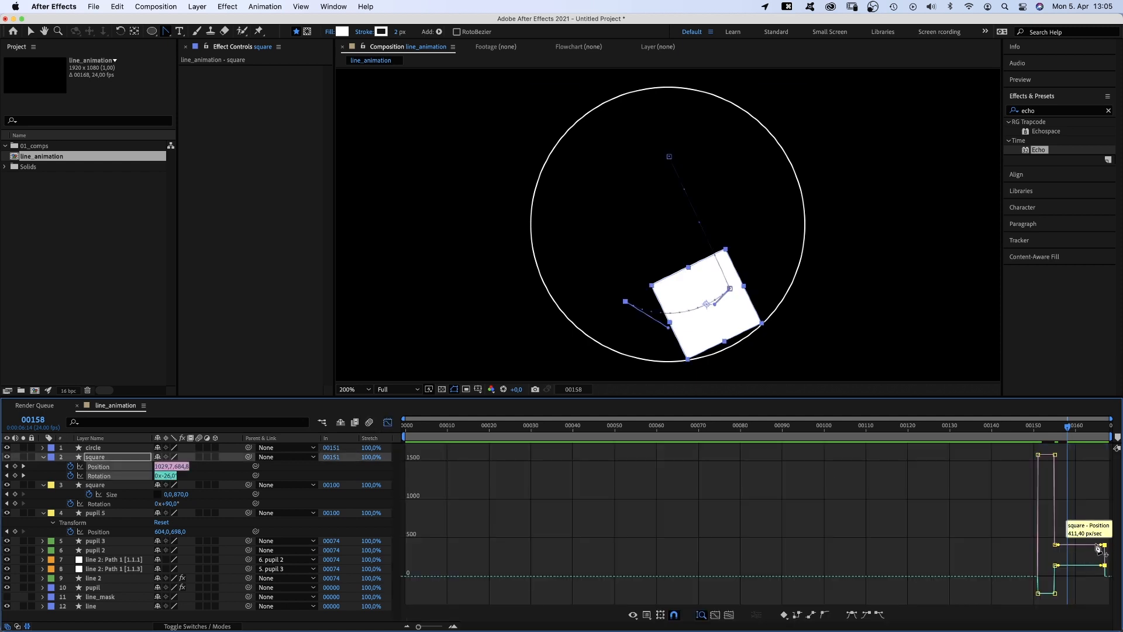
{"action": "key", "text": "v"}
{"action": "left_click_drag", "start_coordinate": [1101, 550], "coordinate": [1068, 576]}
{"action": "key", "text": "/"}
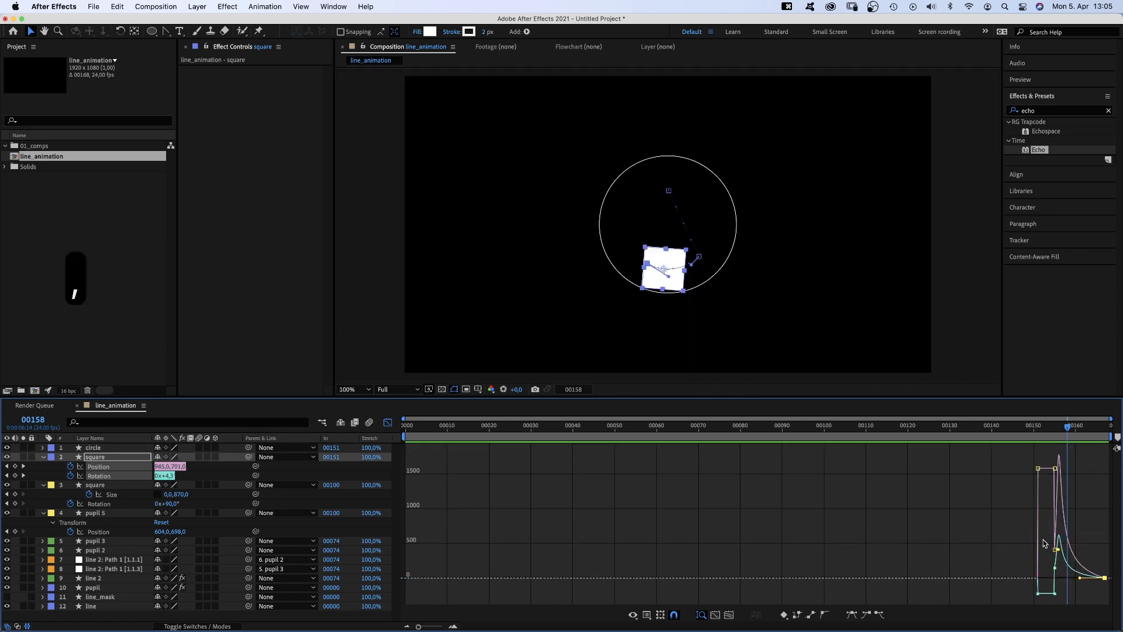
{"action": "key", "text": "0"}
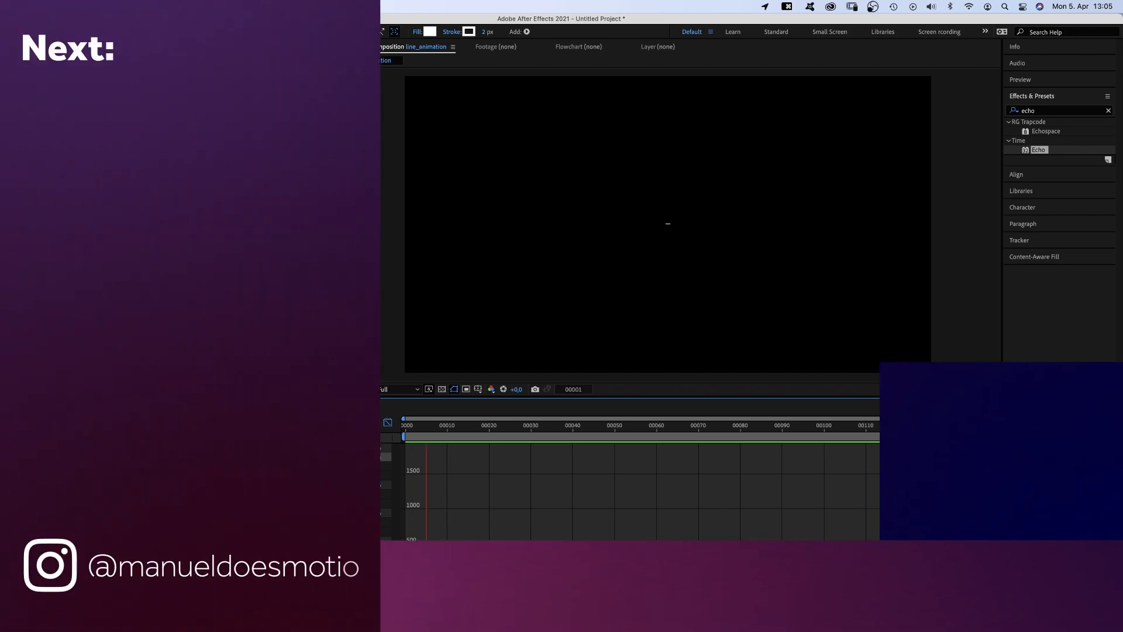
{"action": "left_click", "coordinate": [390, 423]}
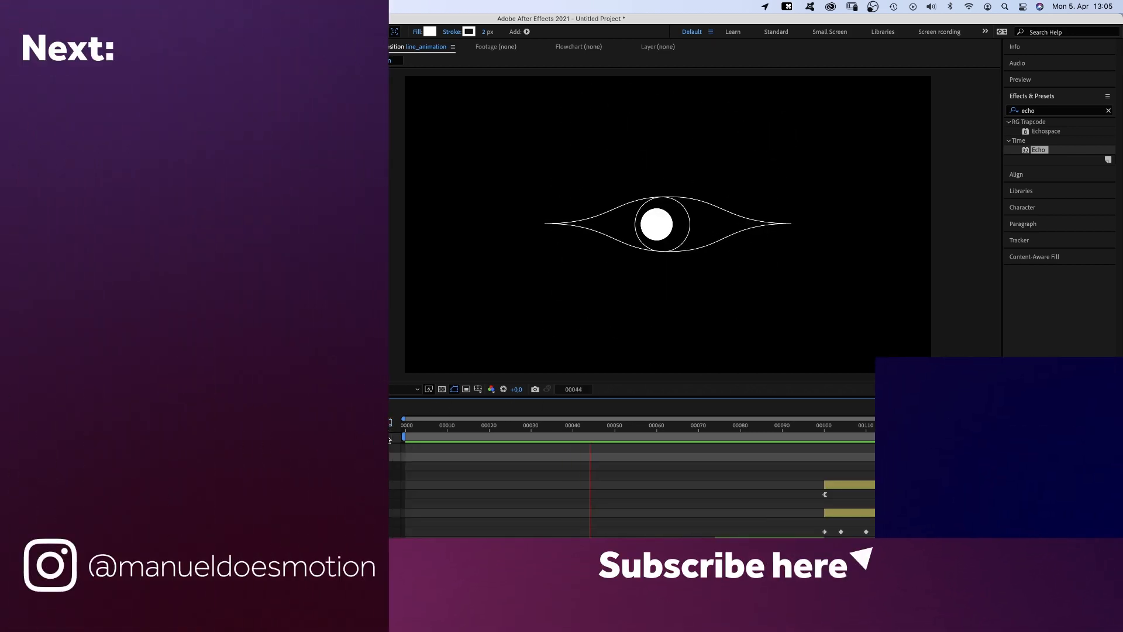